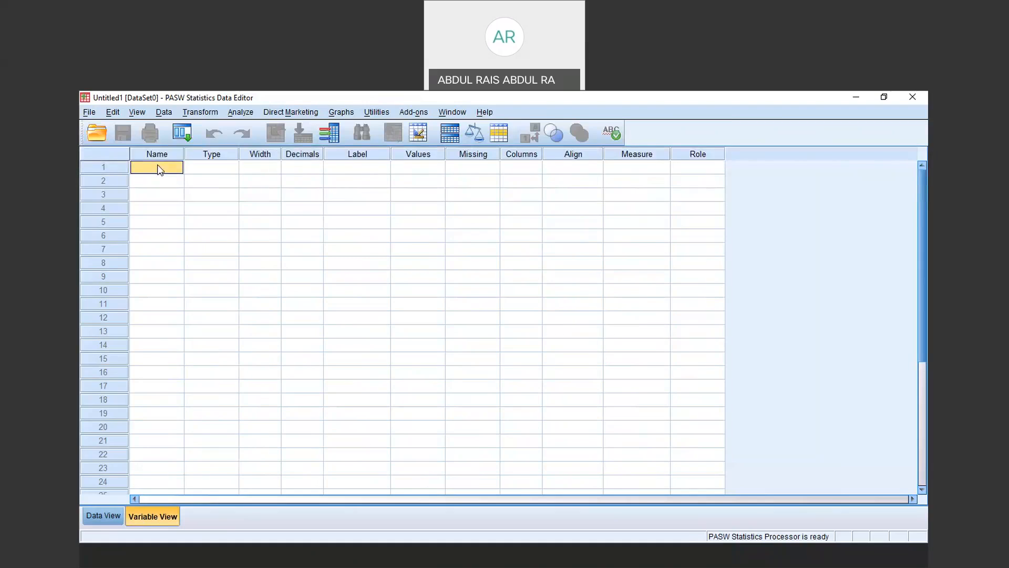
# Define a variable named Gender in the first row, with Numeric type and the label Gender
pyautogui.write('Gende')
pyautogui.click(221, 167)
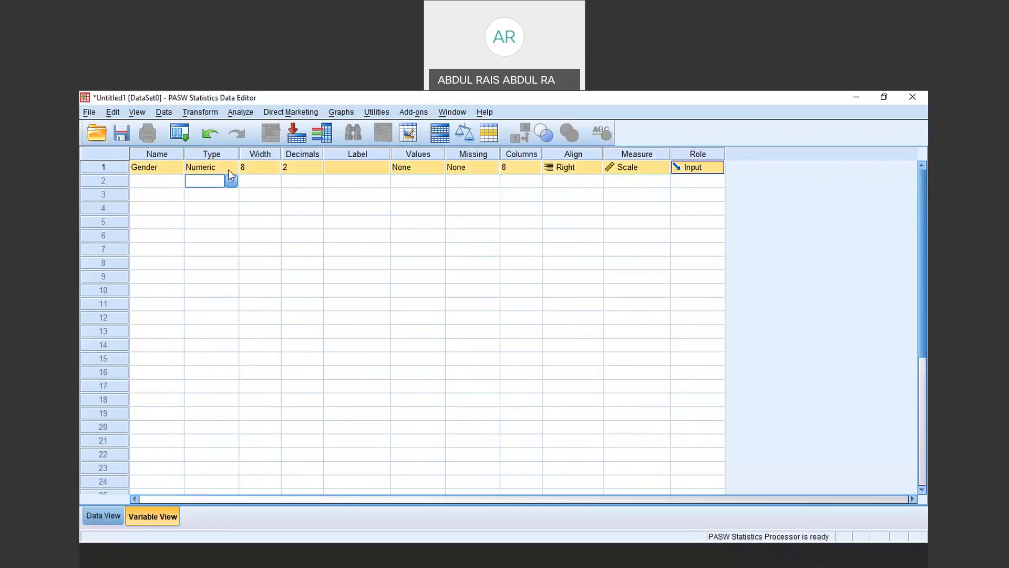
pyautogui.click(231, 168)
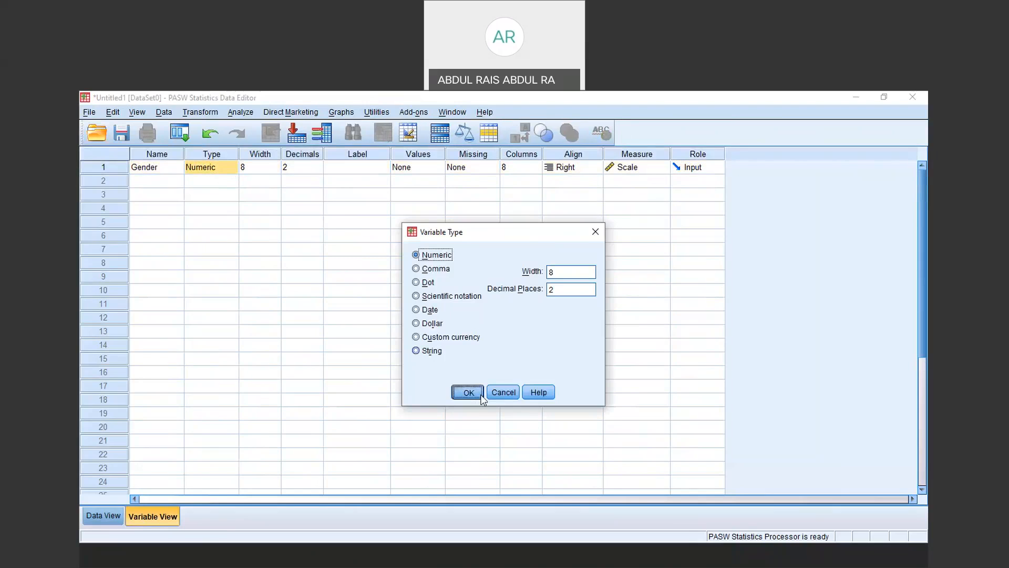
pyautogui.click(470, 393)
pyautogui.click(231, 168)
pyautogui.click(477, 394)
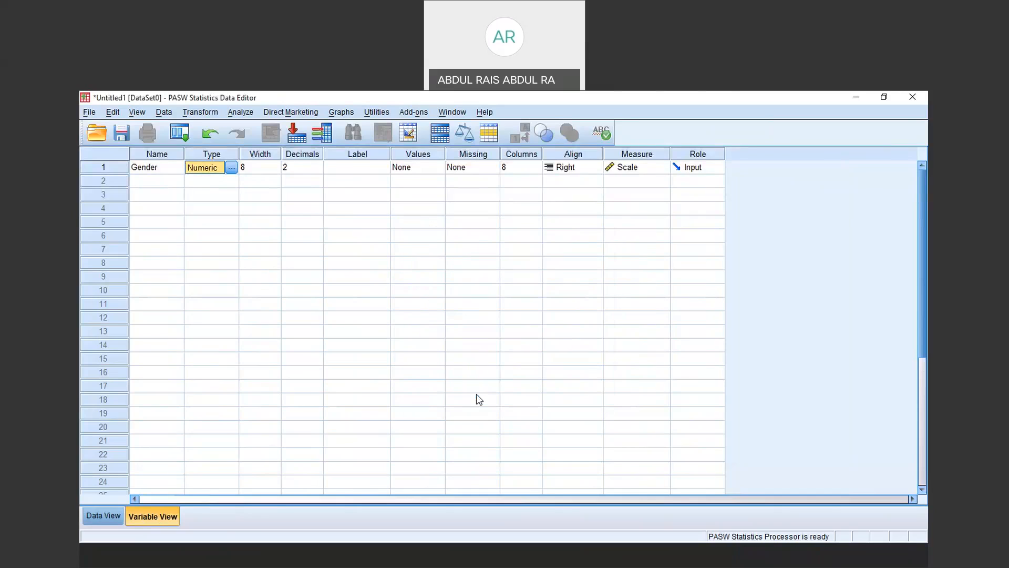
pyautogui.click(368, 168)
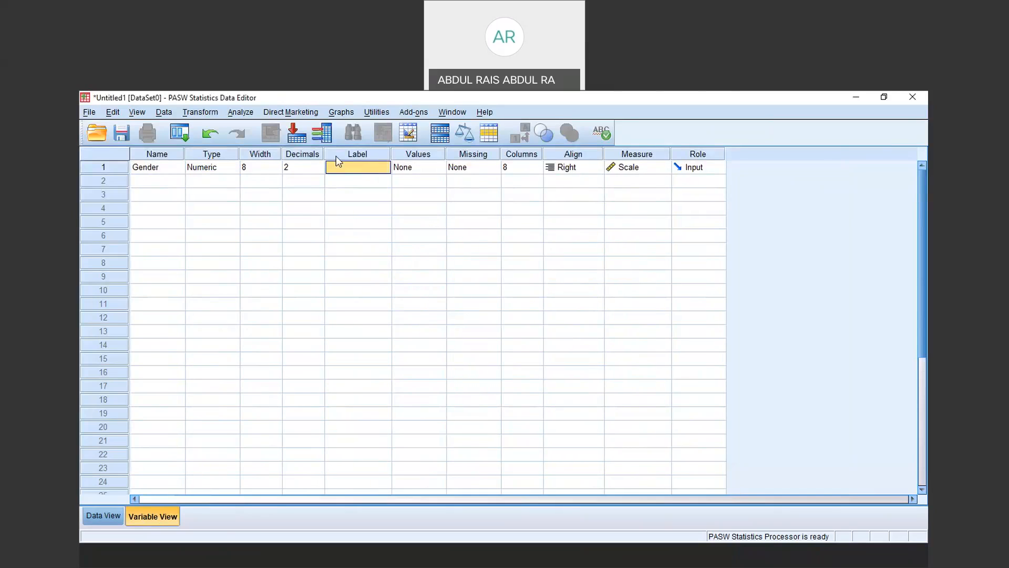
pyautogui.write('Gender')
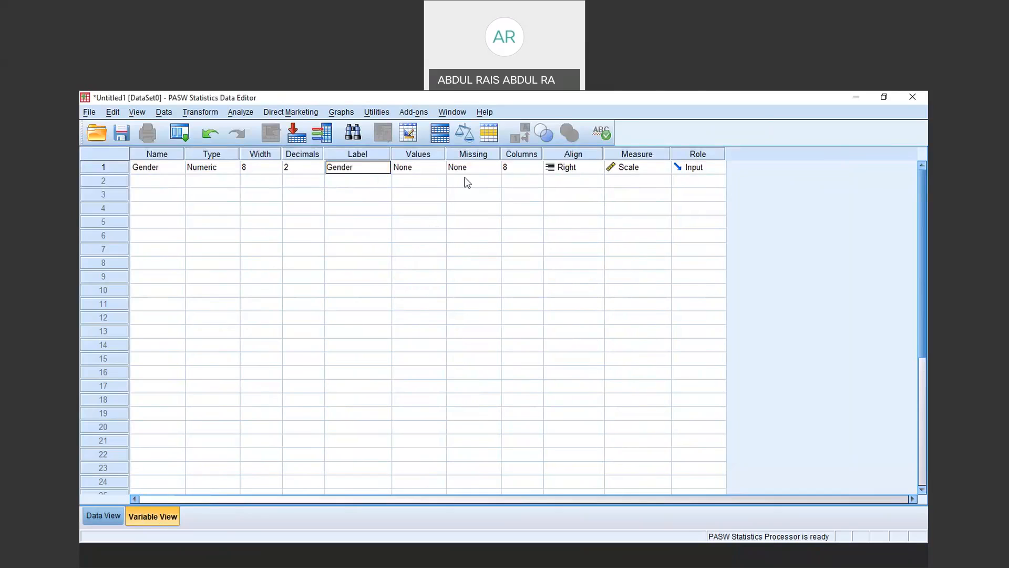
# Add value labels to the Gender variable: 1 for Male and 2 for Female
pyautogui.click(427, 171)
pyautogui.click(438, 168)
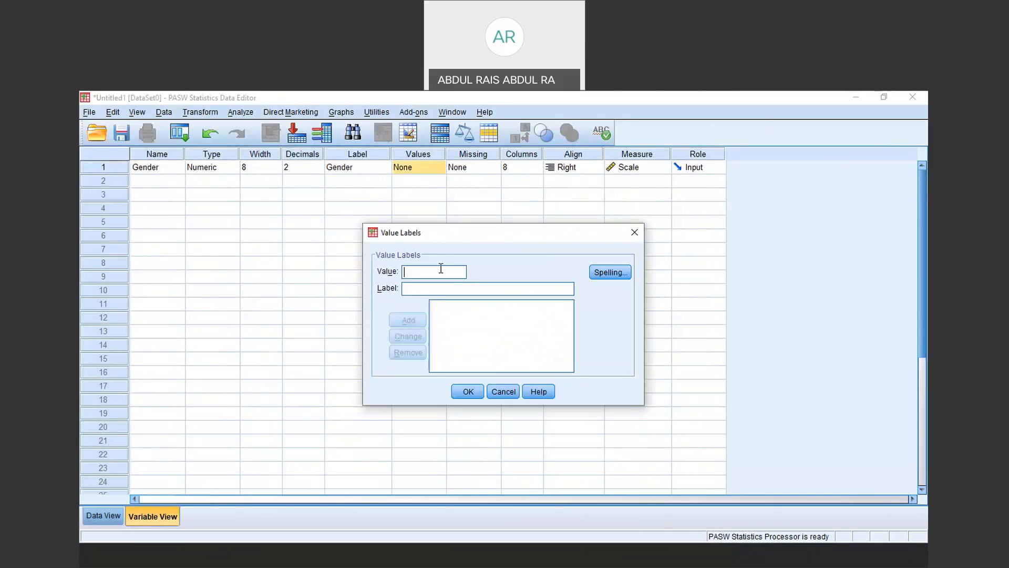
pyautogui.write('1')
pyautogui.click(437, 292)
pyautogui.write('Male')
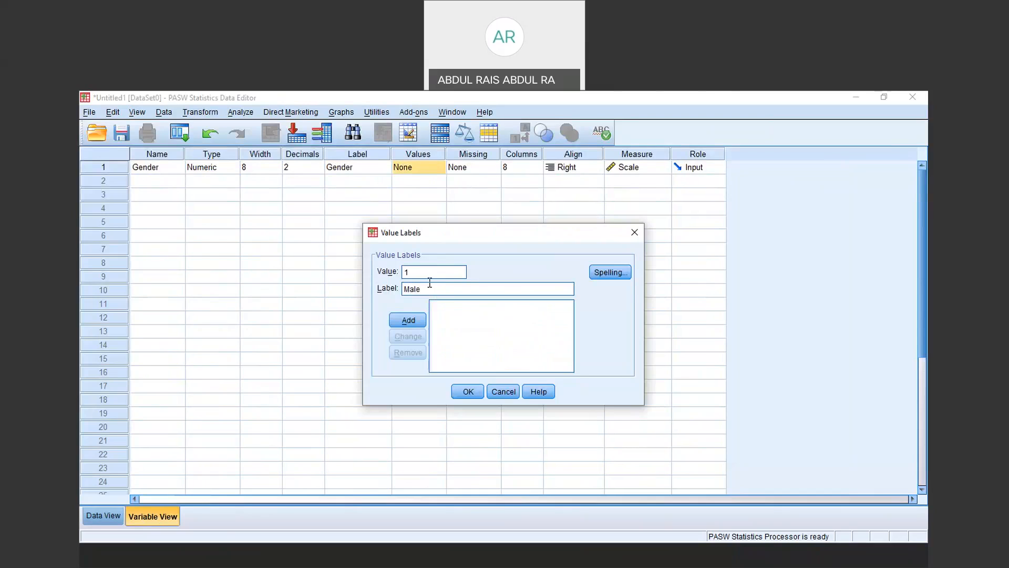
pyautogui.click(420, 321)
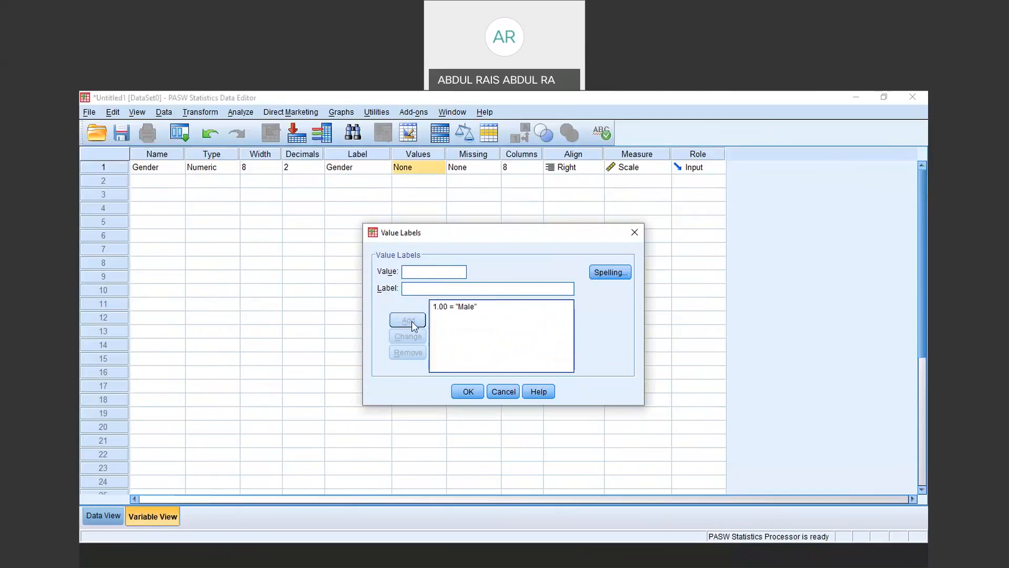
pyautogui.write('2')
pyautogui.click(425, 289)
pyautogui.write('Female')
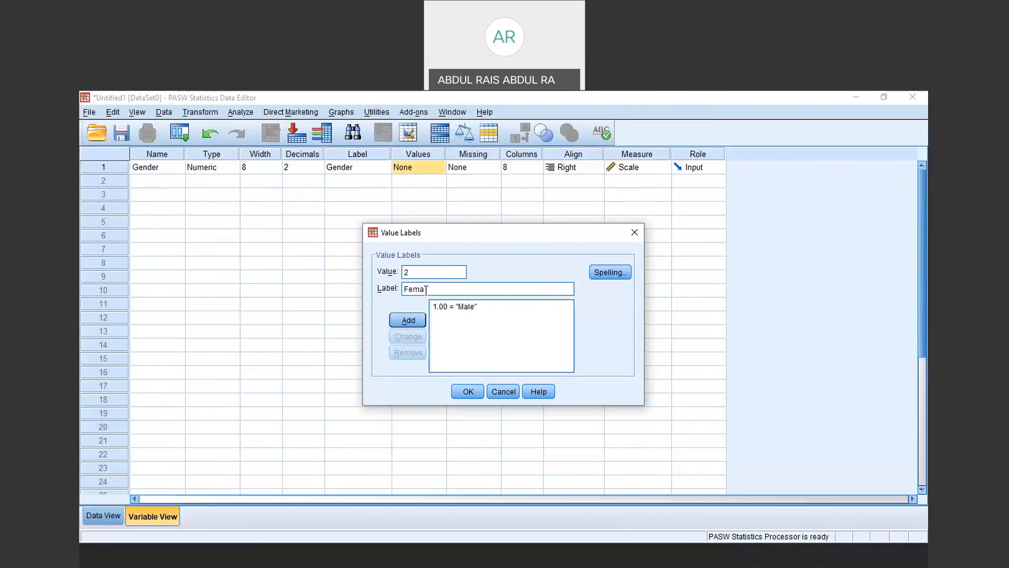
pyautogui.click(408, 320)
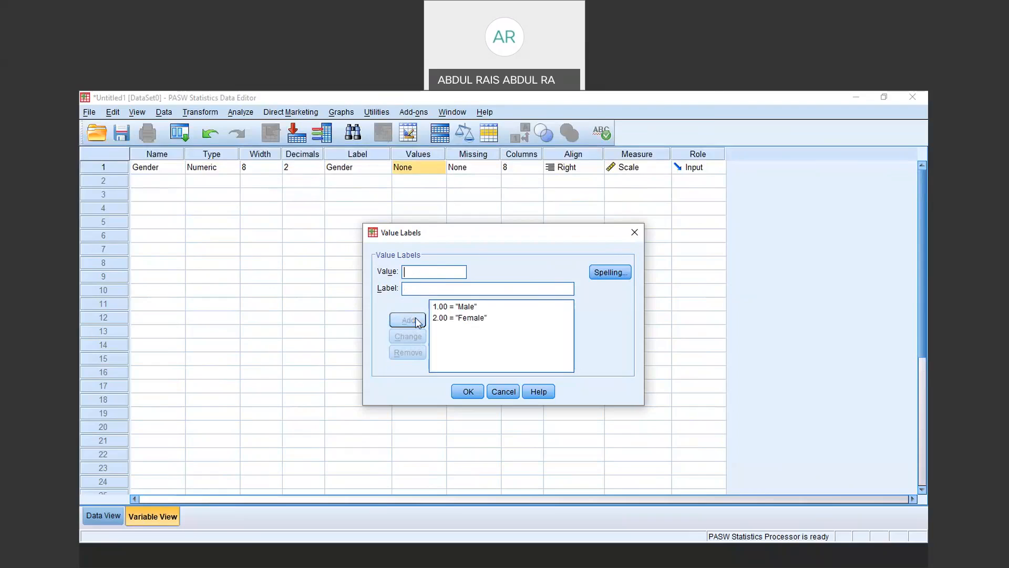
pyautogui.click(468, 392)
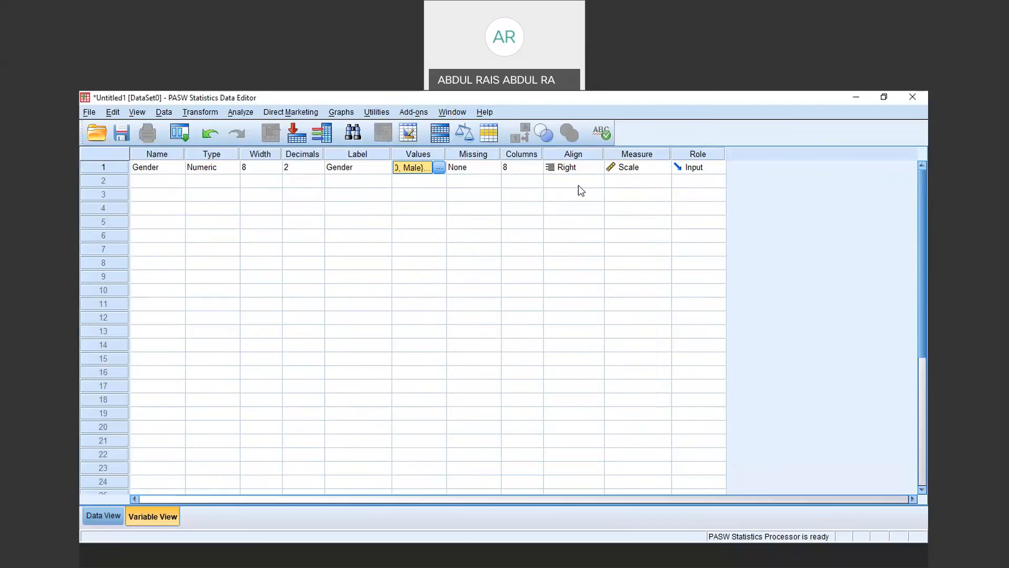
# Set the measurement level of the Gender variable to Nominal
pyautogui.click(635, 169)
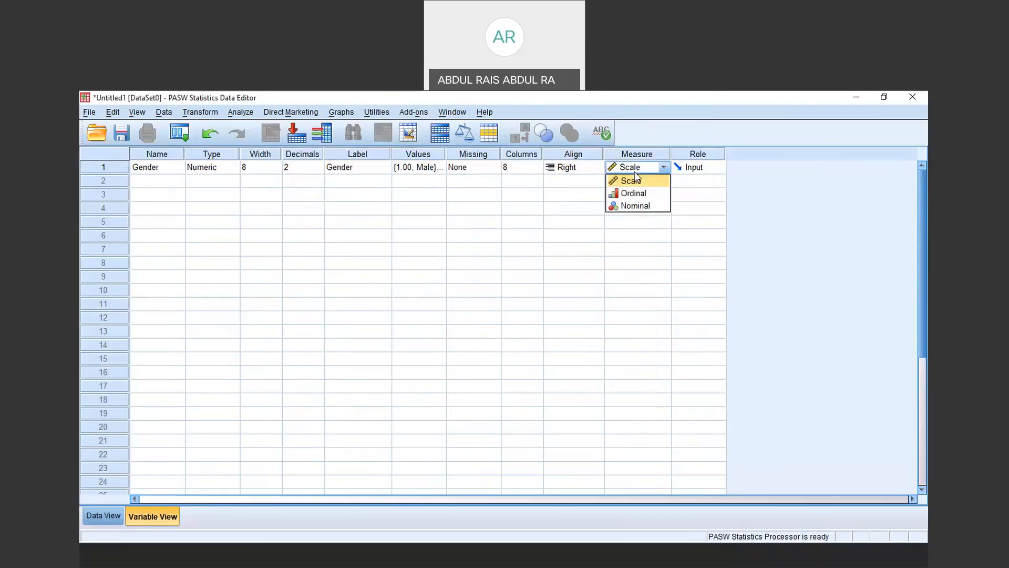
pyautogui.click(636, 206)
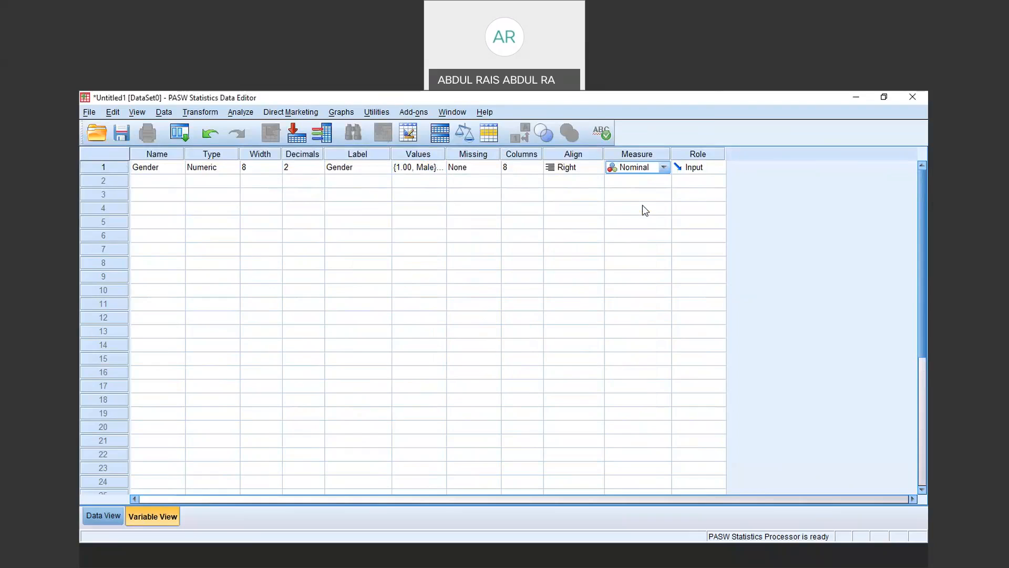
pyautogui.click(664, 167)
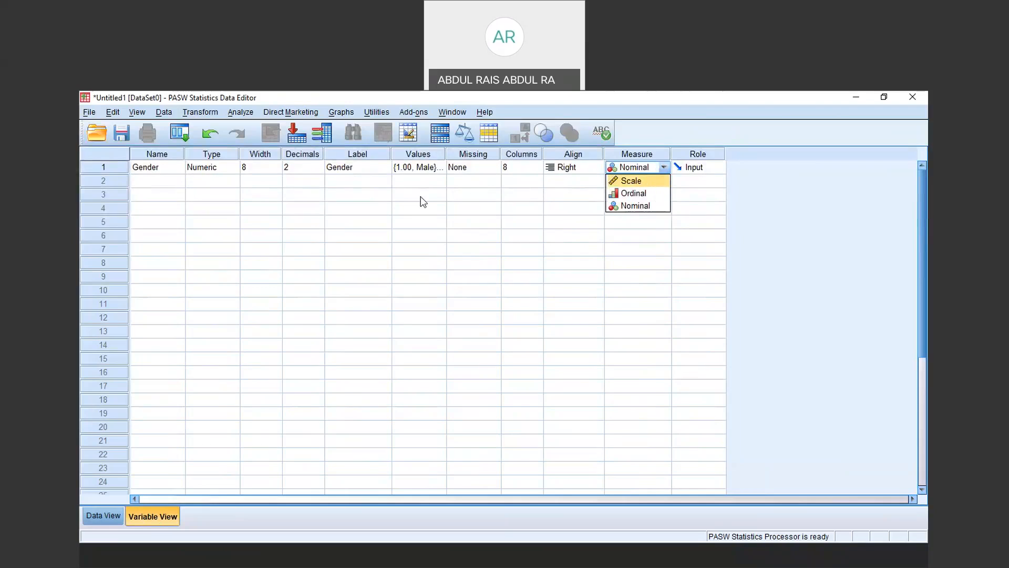
pyautogui.click(457, 208)
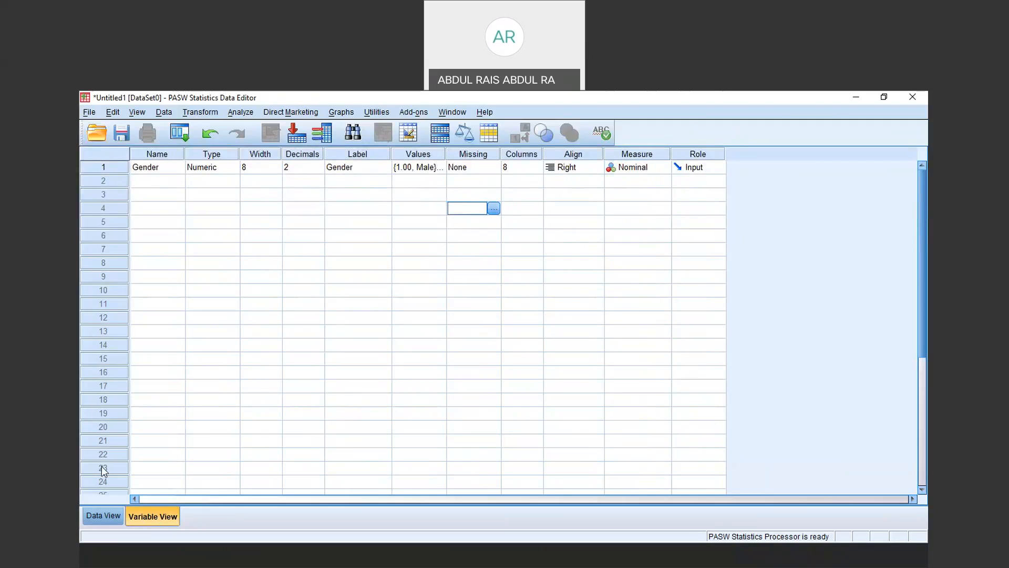
# Enter 1 as the first case's Gender in the data sheet and display value labels instead of codes
pyautogui.click(95, 518)
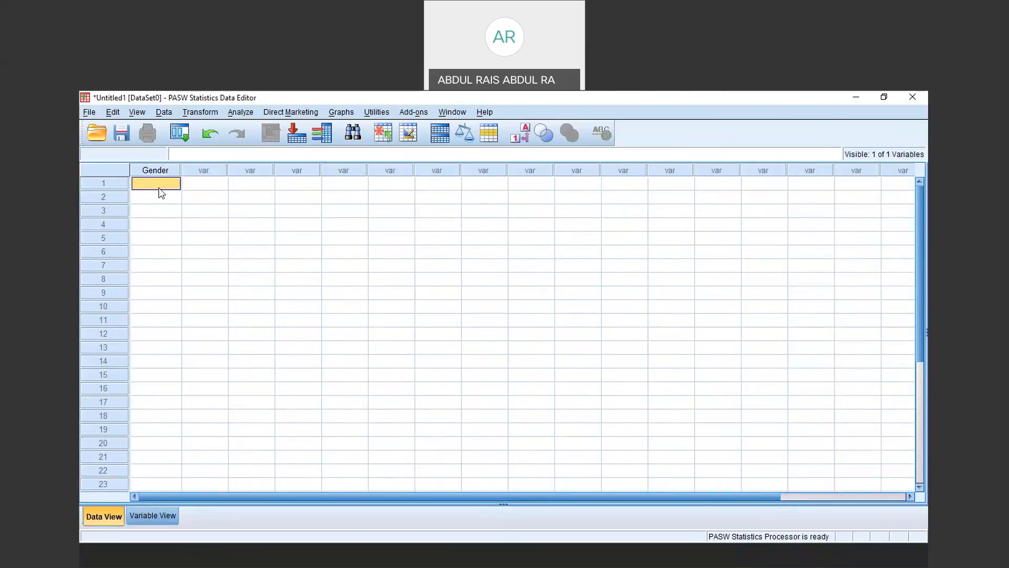
pyautogui.write('1')
pyautogui.press('Return')
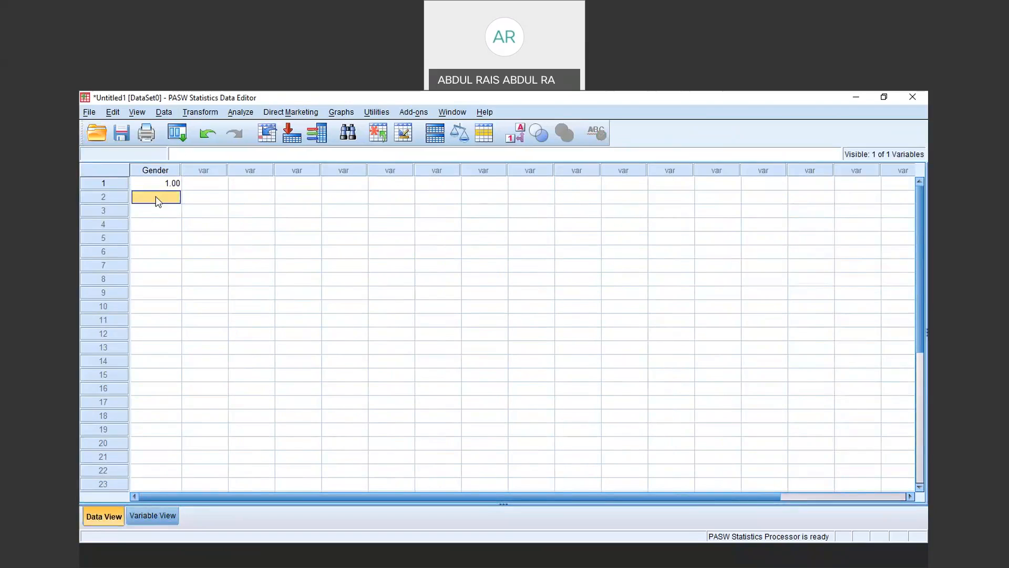
pyautogui.click(515, 134)
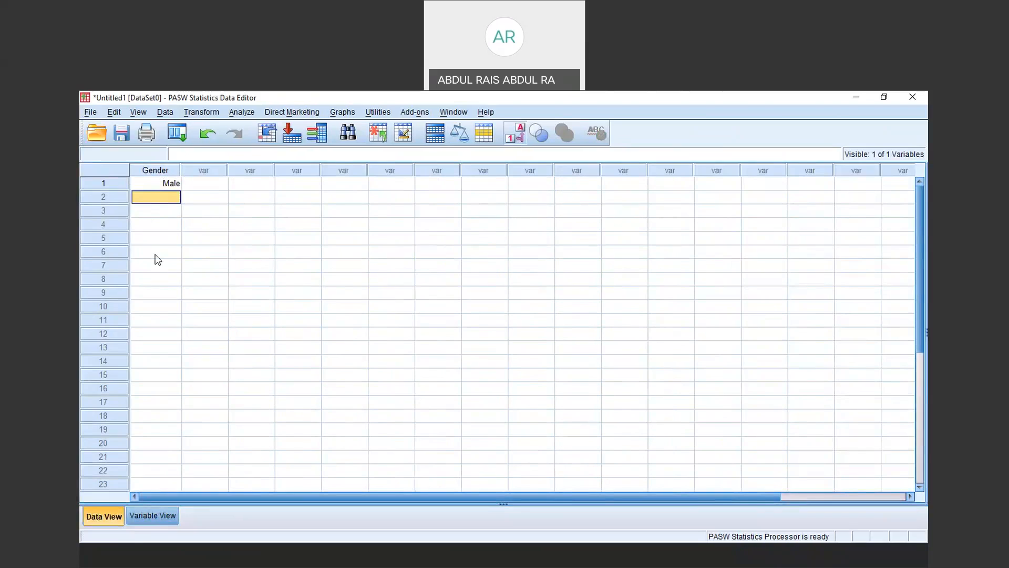
# Enter 2 as the Gender value of the second case
pyautogui.write('22')
pyautogui.click(160, 207)
pyautogui.click(168, 197)
pyautogui.click(169, 197)
pyautogui.write('2')
pyautogui.press('Return')
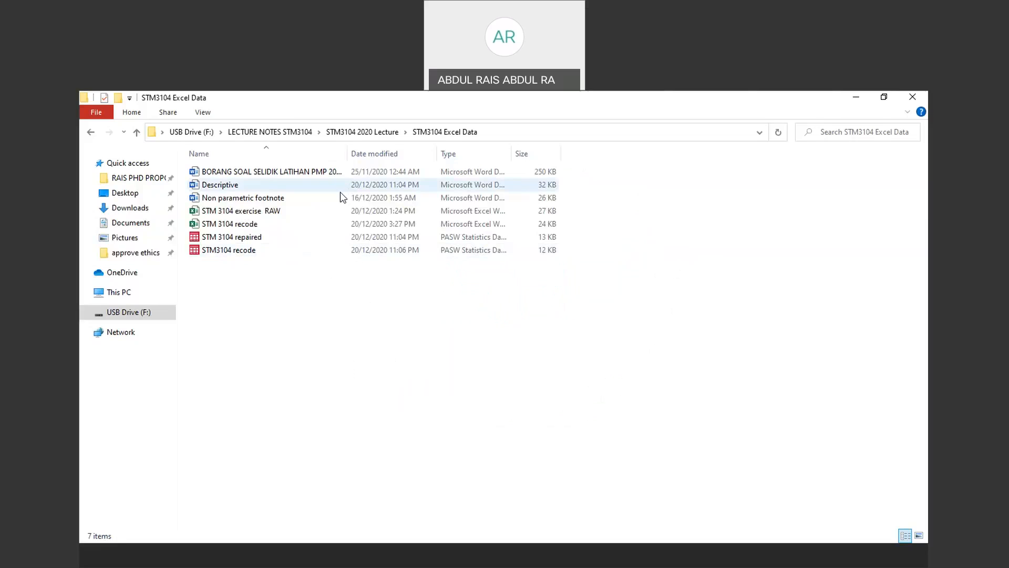
# In File Explorer, look at the Excel workbooks STM 3104 exercise RAW and STM 3104 recode in the STM3104 Excel Data folder
pyautogui.click(257, 211)
pyautogui.click(253, 228)
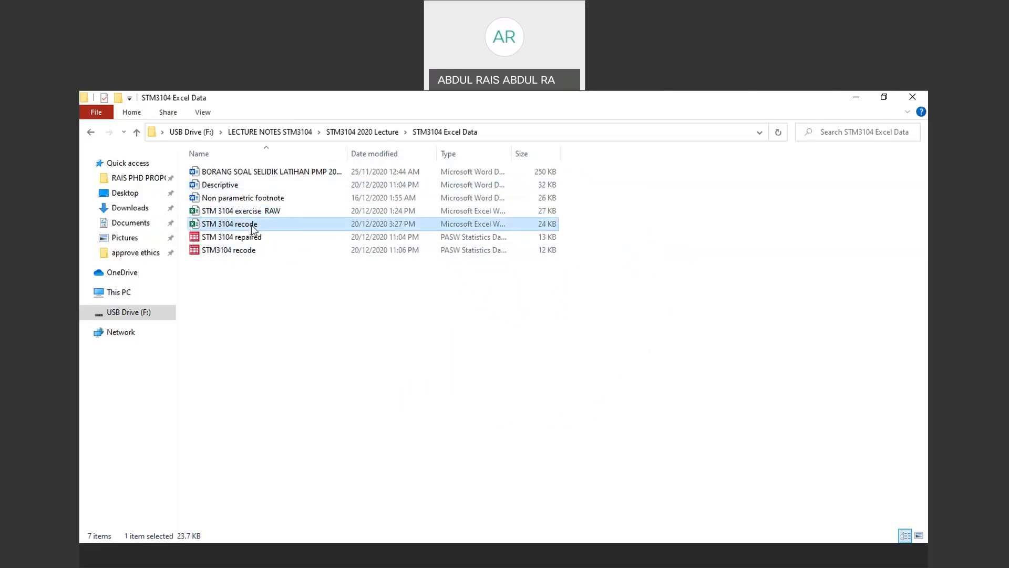
pyautogui.click(250, 214)
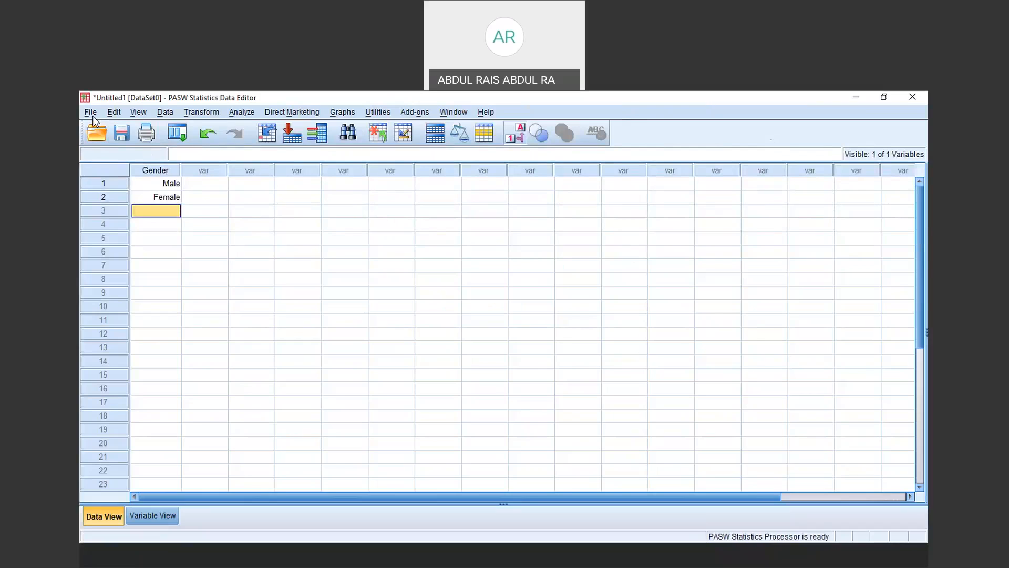
# Start opening a data file and browse USB Drive (F:) to LECTURE NOTES STM3104, STM3104 2020 Lecture, STM3104 Excel Data
pyautogui.click(92, 116)
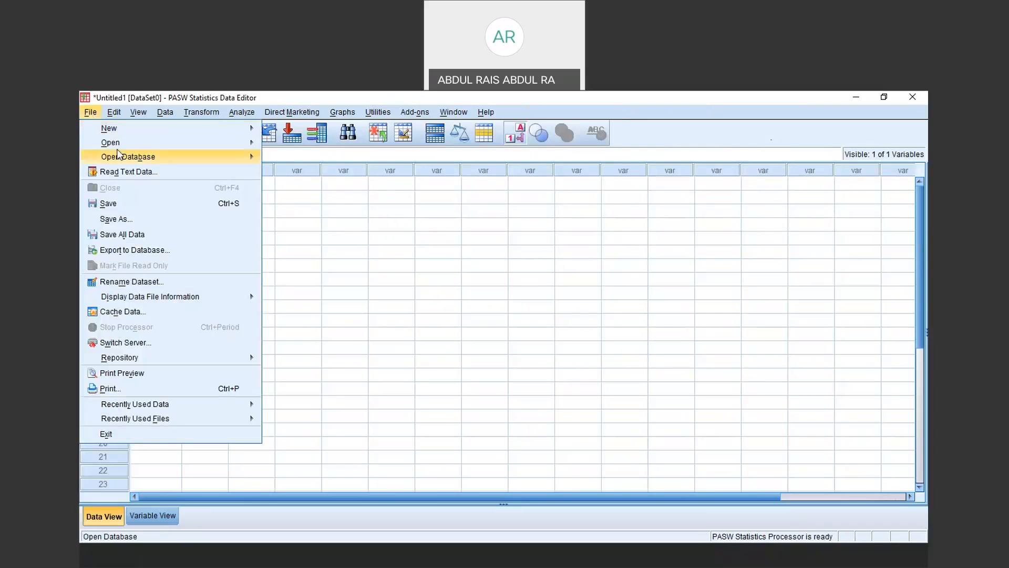
pyautogui.moveTo(144, 147)
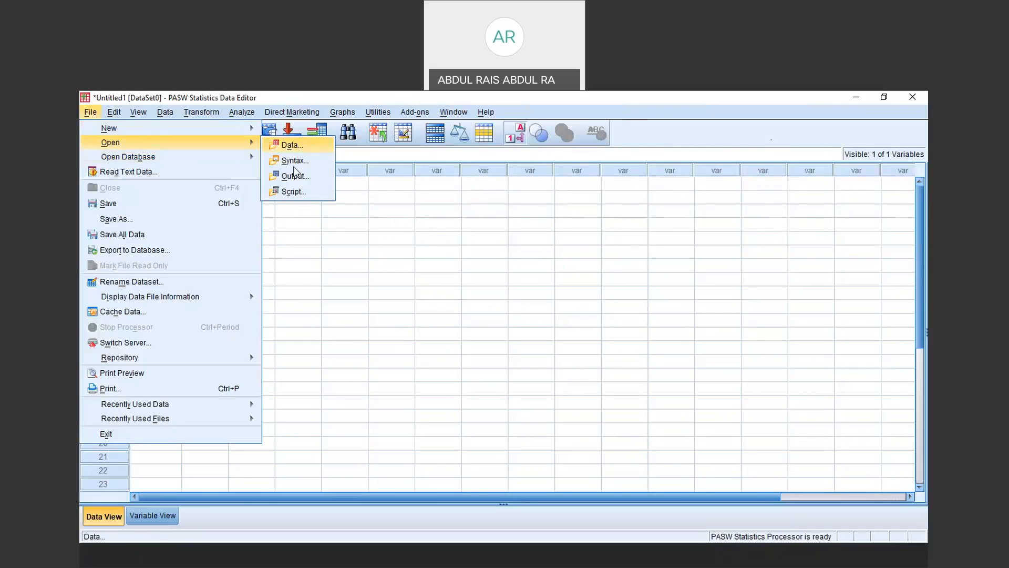
pyautogui.click(297, 145)
pyautogui.click(480, 234)
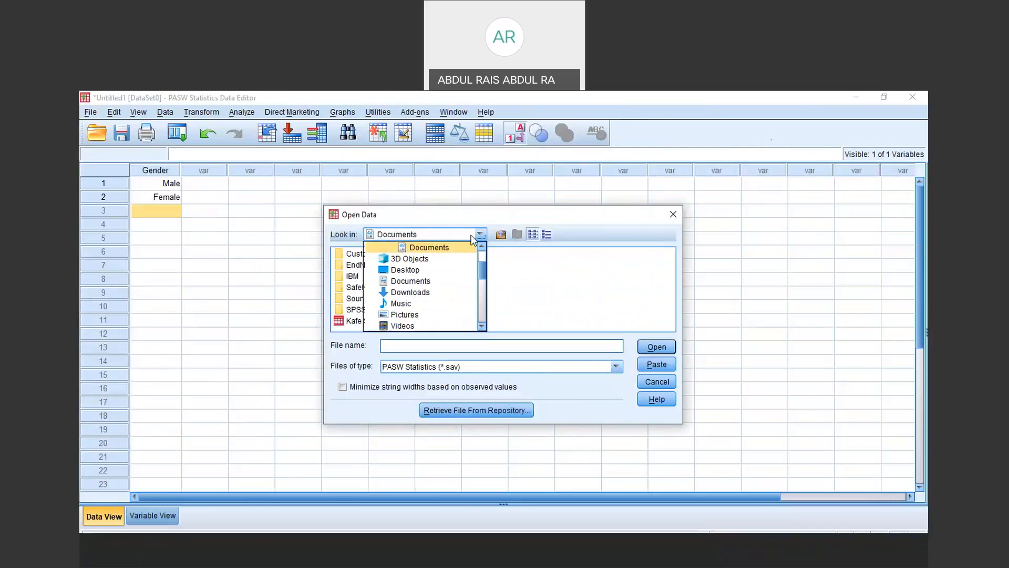
pyautogui.moveTo(485, 272)
pyautogui.mouseDown()
pyautogui.moveTo(484, 299)
pyautogui.moveTo(483, 289)
pyautogui.mouseUp()
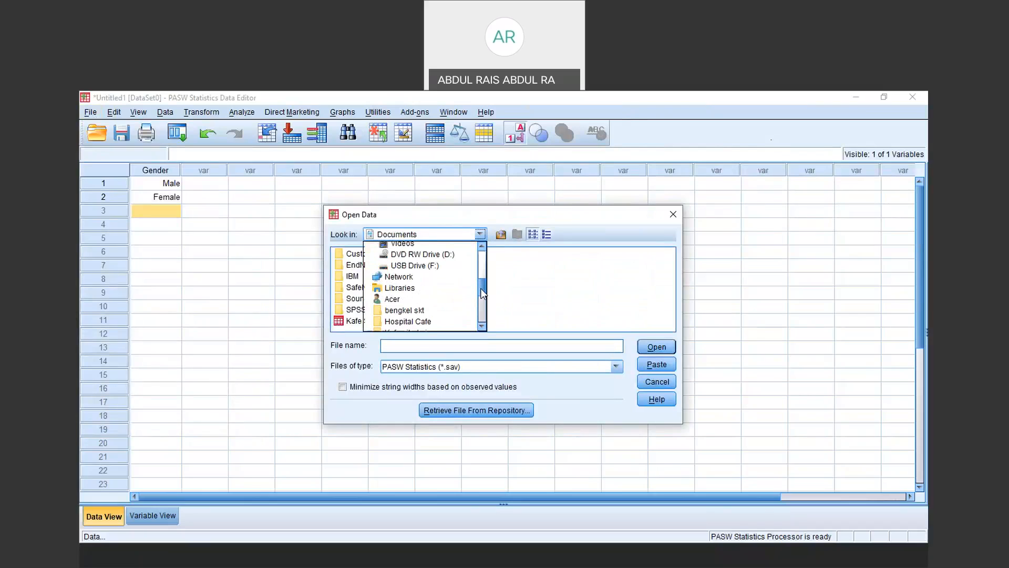
pyautogui.click(431, 265)
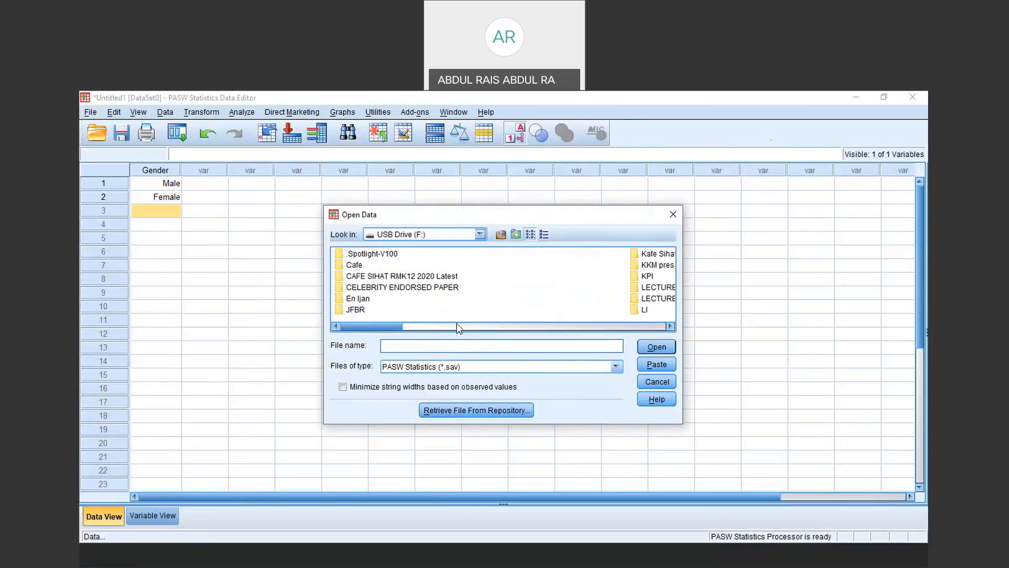
pyautogui.moveTo(393, 324); pyautogui.dragTo(455, 327)
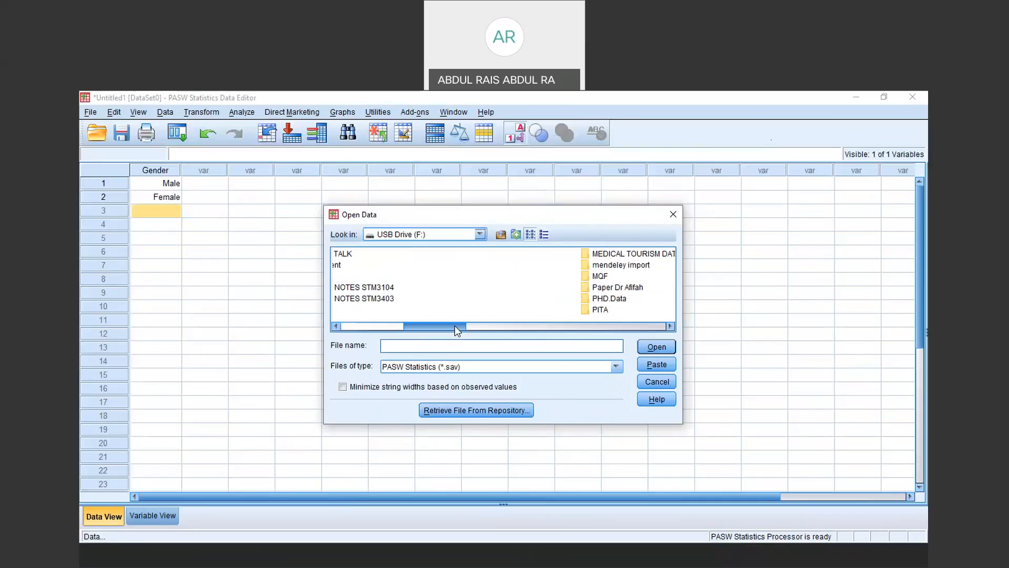
pyautogui.doubleClick(375, 287)
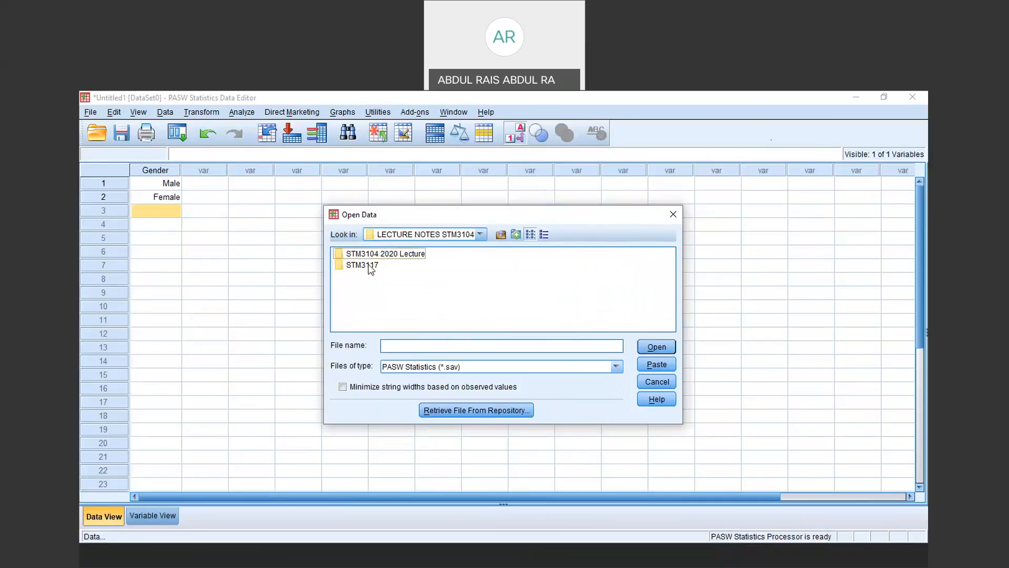
pyautogui.doubleClick(374, 254)
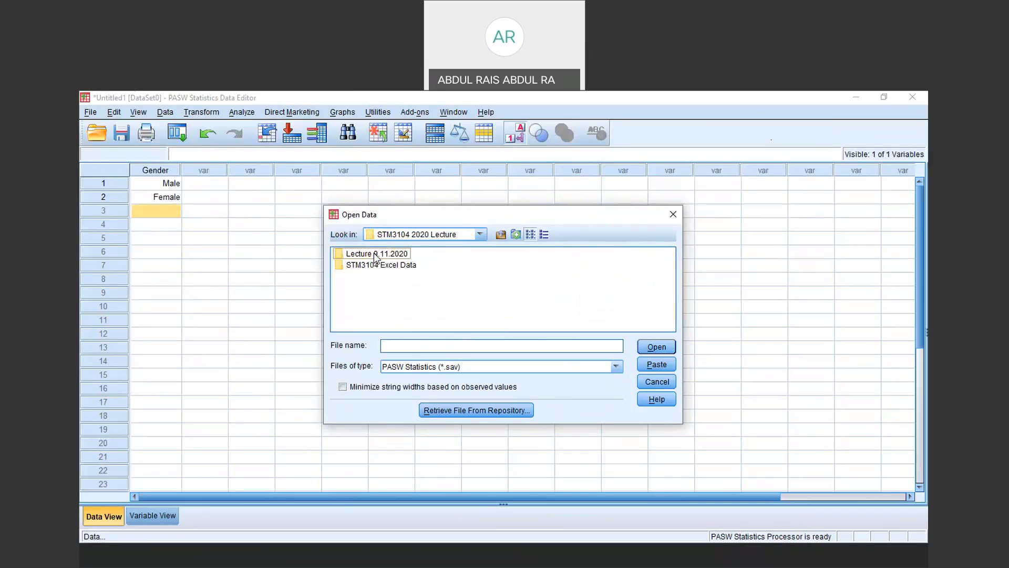
pyautogui.click(379, 267)
pyautogui.doubleClick(381, 266)
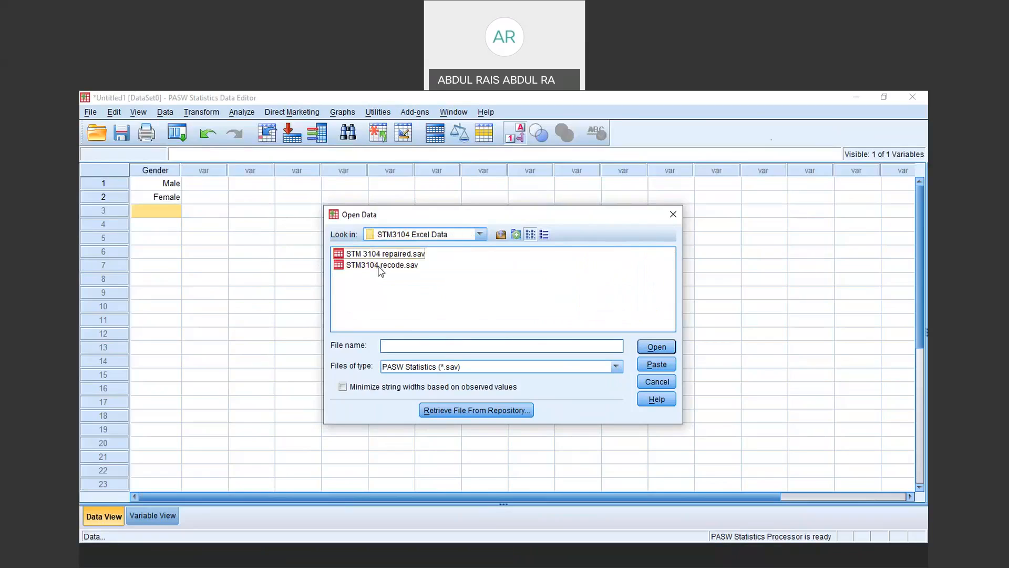
# Show Excel files and import STM 3104 exercise RAW.xlsx from worksheet Form Responses 1, reading variable names from the first row
pyautogui.click(570, 367)
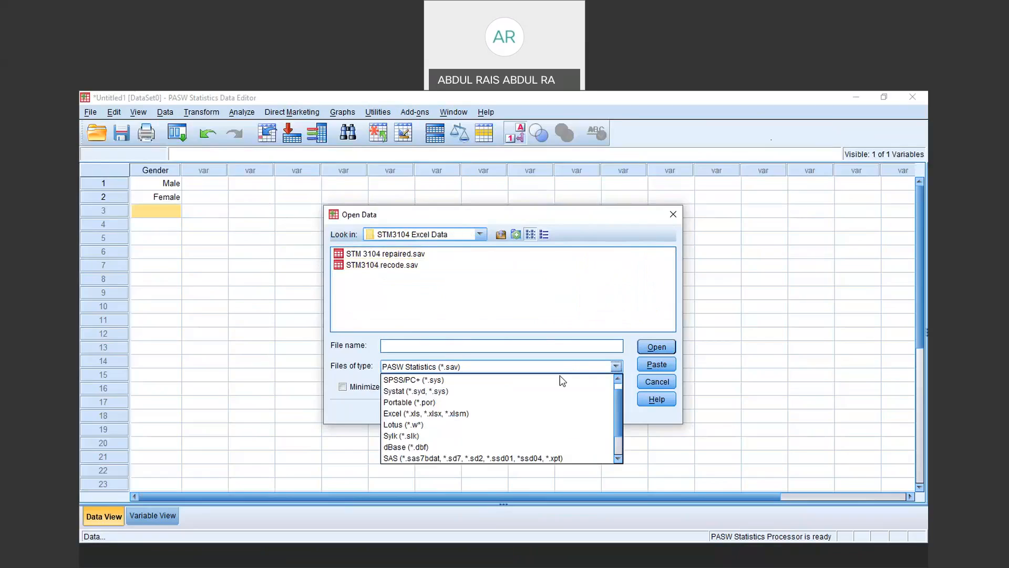
pyautogui.click(438, 414)
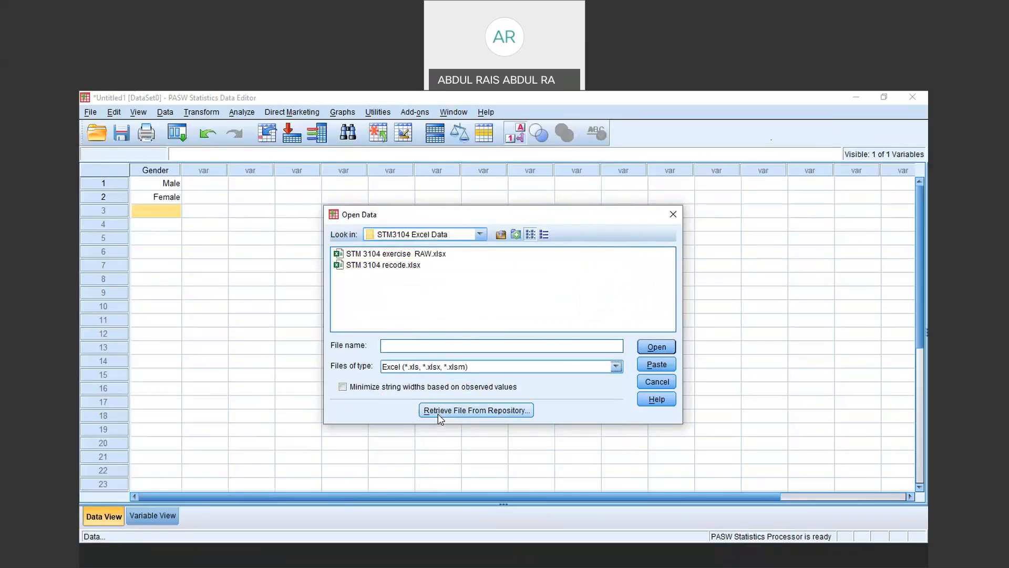
pyautogui.click(396, 254)
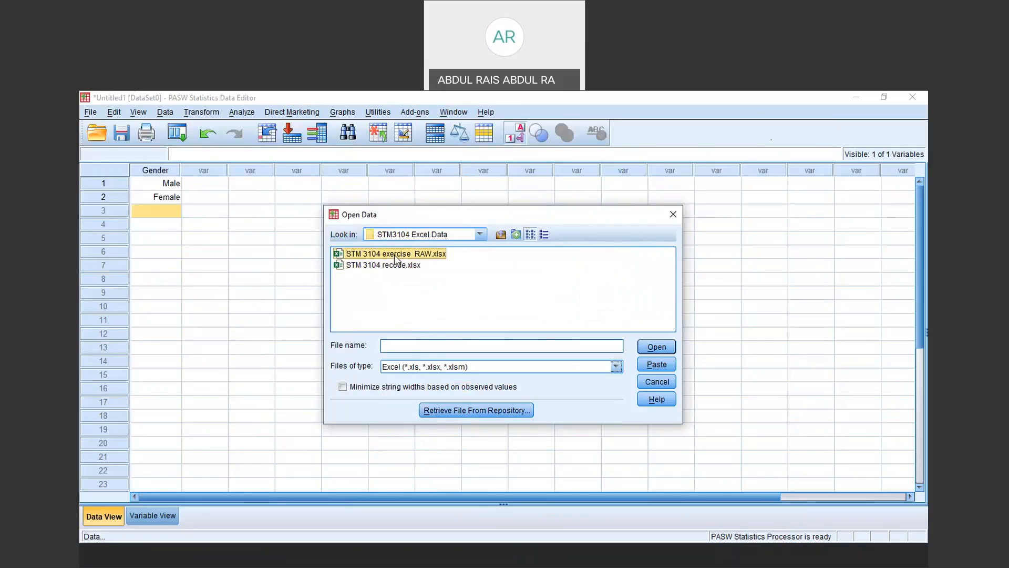
pyautogui.click(656, 347)
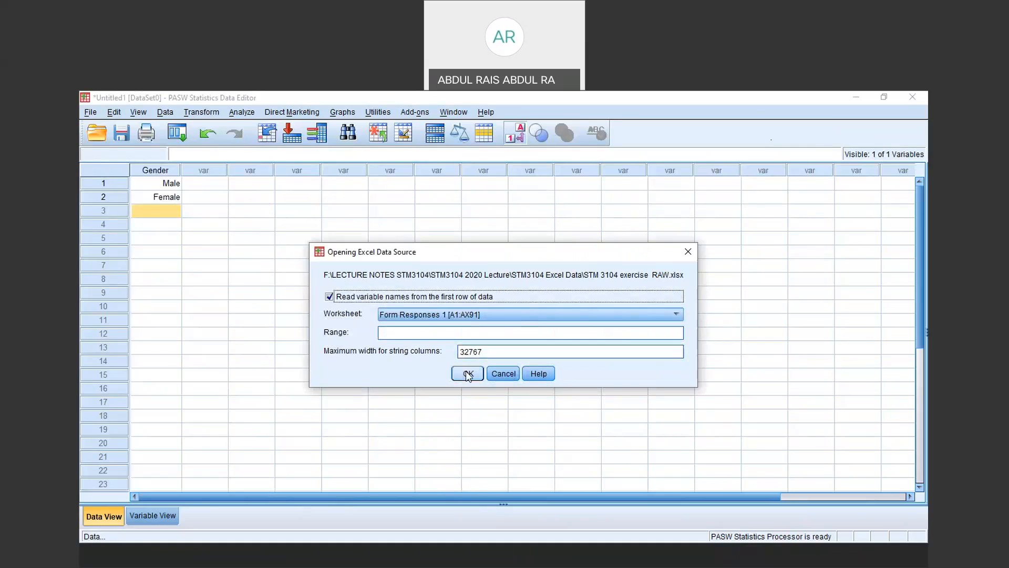
pyautogui.click(468, 374)
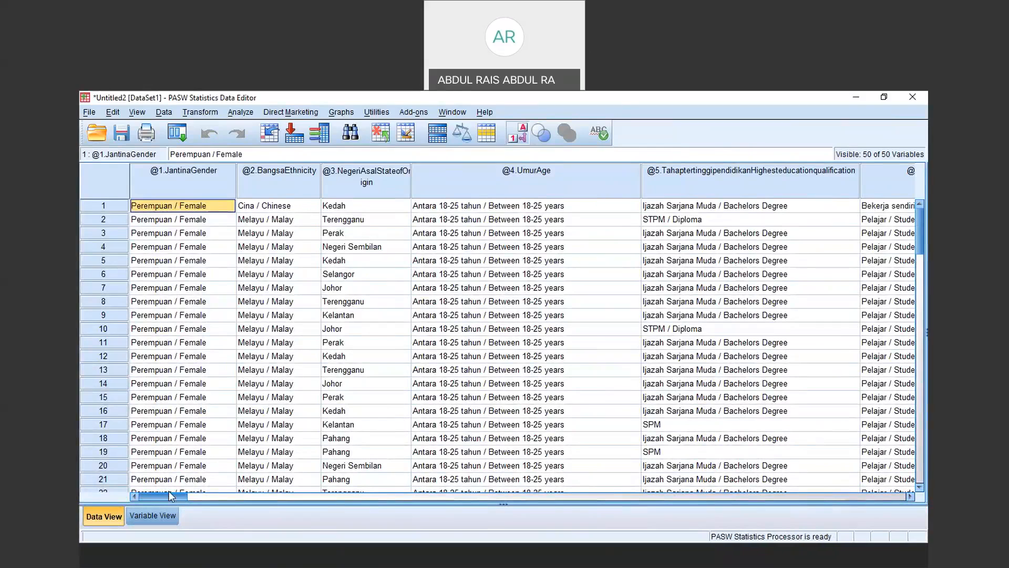
# In the variable definitions of the imported data, rename the first variable to JantinaGender
pyautogui.moveTo(169, 500); pyautogui.dragTo(245, 503)
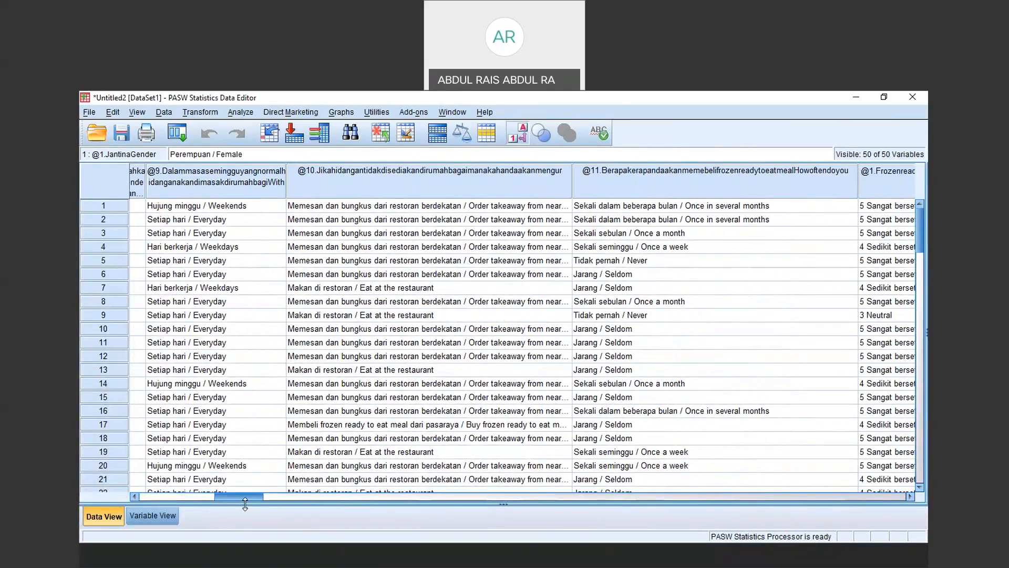
pyautogui.moveTo(245, 503); pyautogui.dragTo(468, 520)
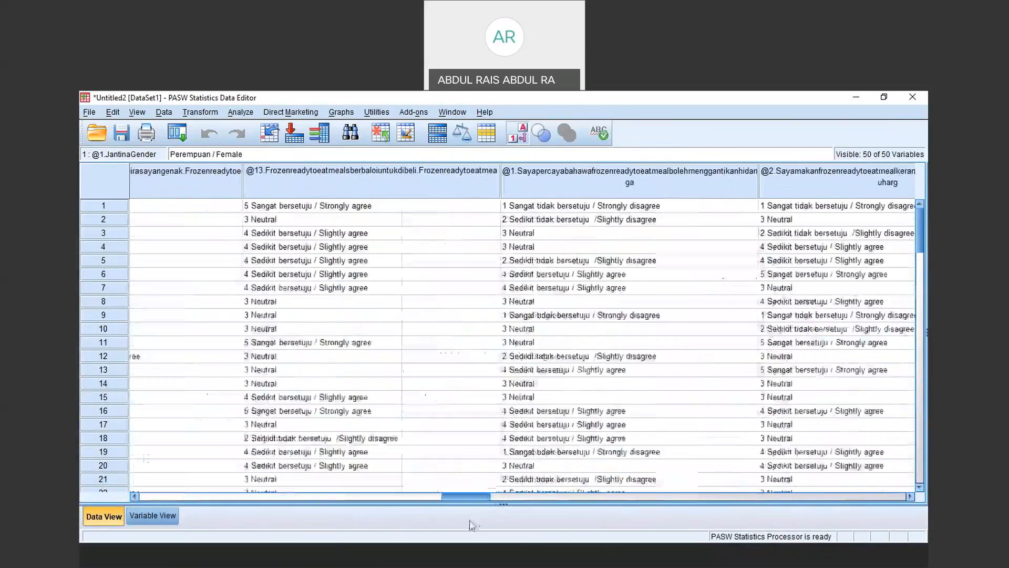
pyautogui.moveTo(358, 525); pyautogui.dragTo(185, 522)
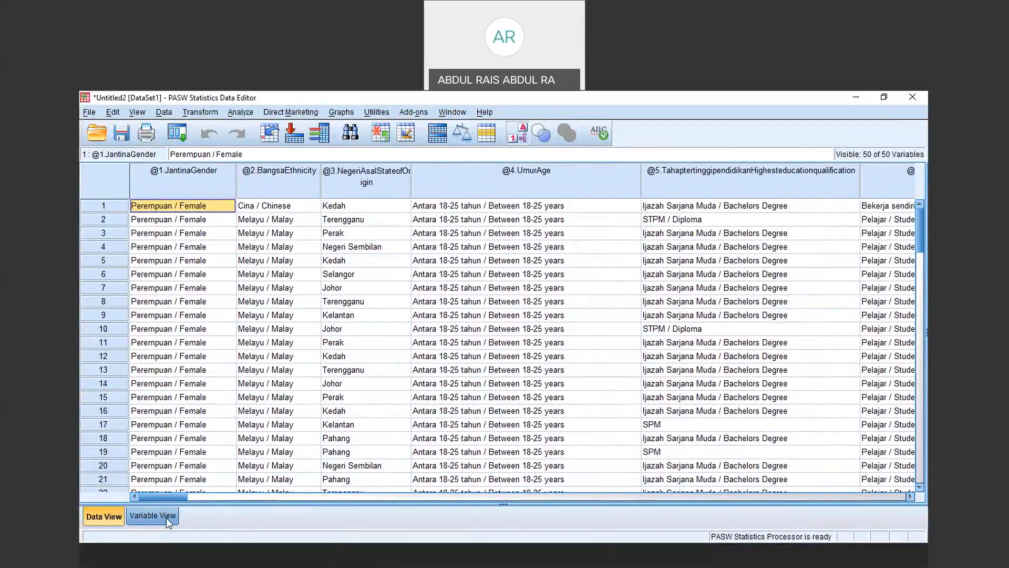
pyautogui.click(166, 517)
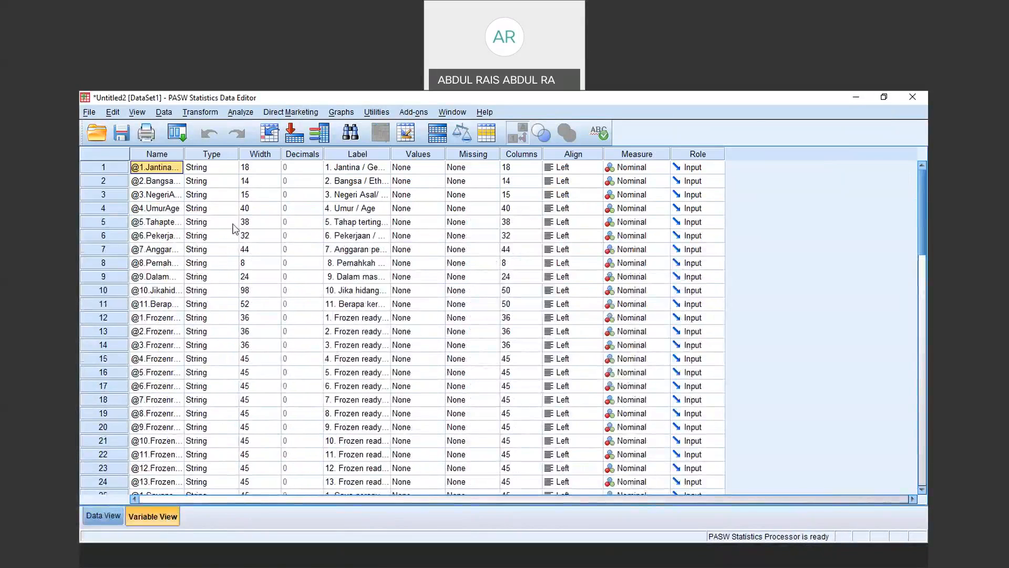
pyautogui.doubleClick(164, 170)
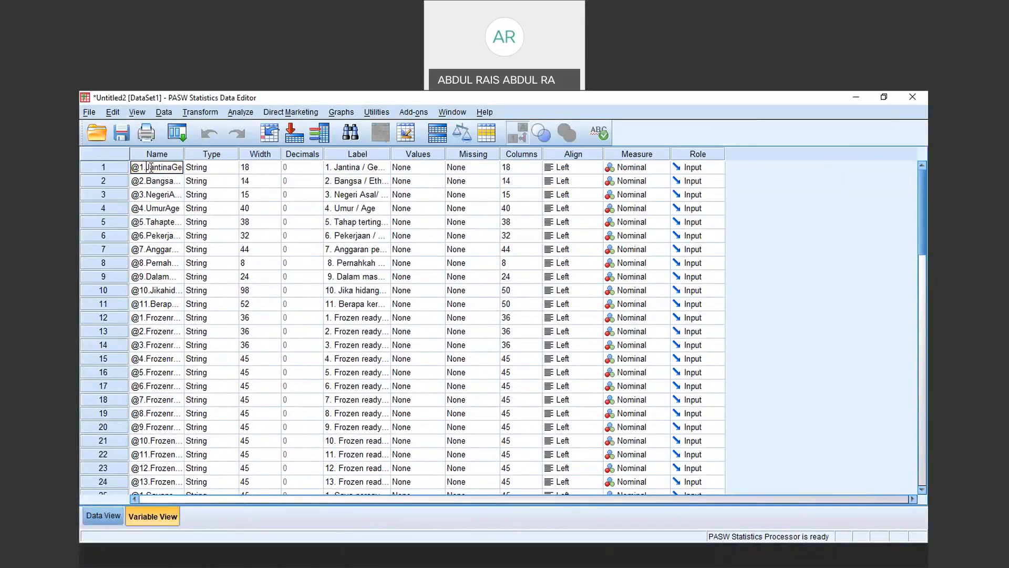
pyautogui.press('BackSpace')
pyautogui.press('BackSpace')
pyautogui.press('BackSpace')
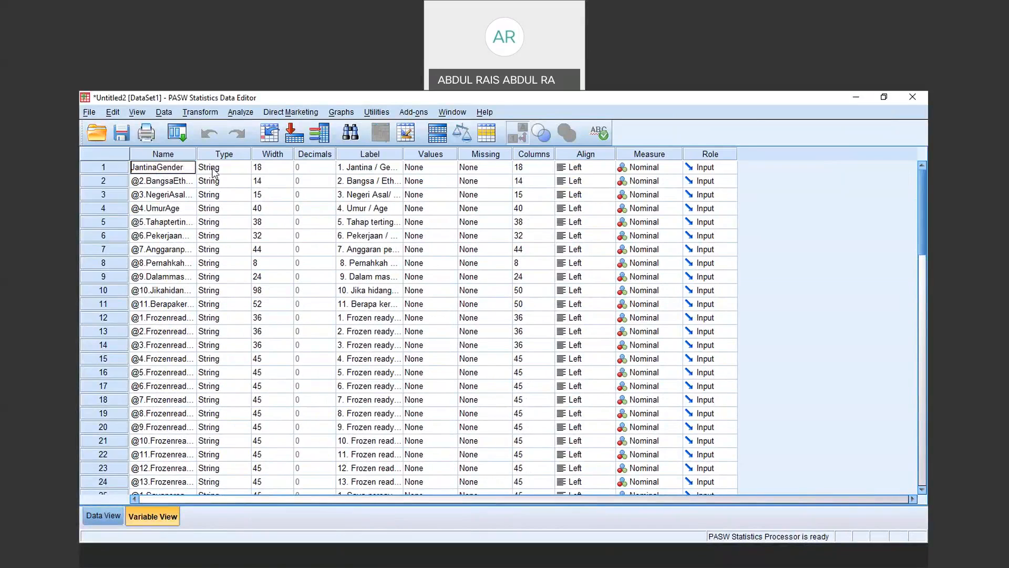
# Change the JantinaGender variable's type to Numeric
pyautogui.click(246, 168)
pyautogui.click(416, 255)
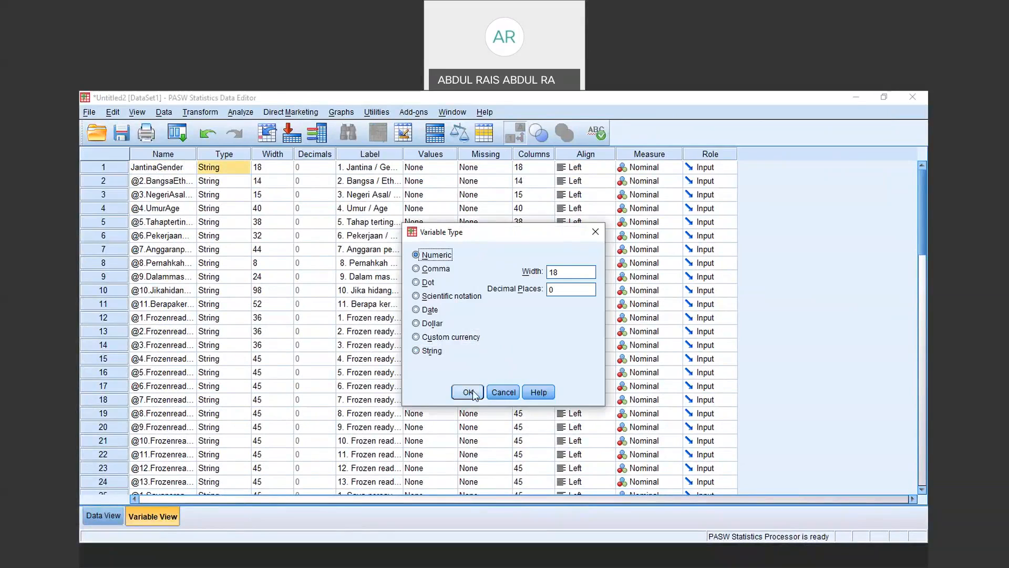
pyautogui.click(468, 392)
# Remove the leading question number from JantinaGender's label so it reads Jantina / Gender
pyautogui.click(387, 173)
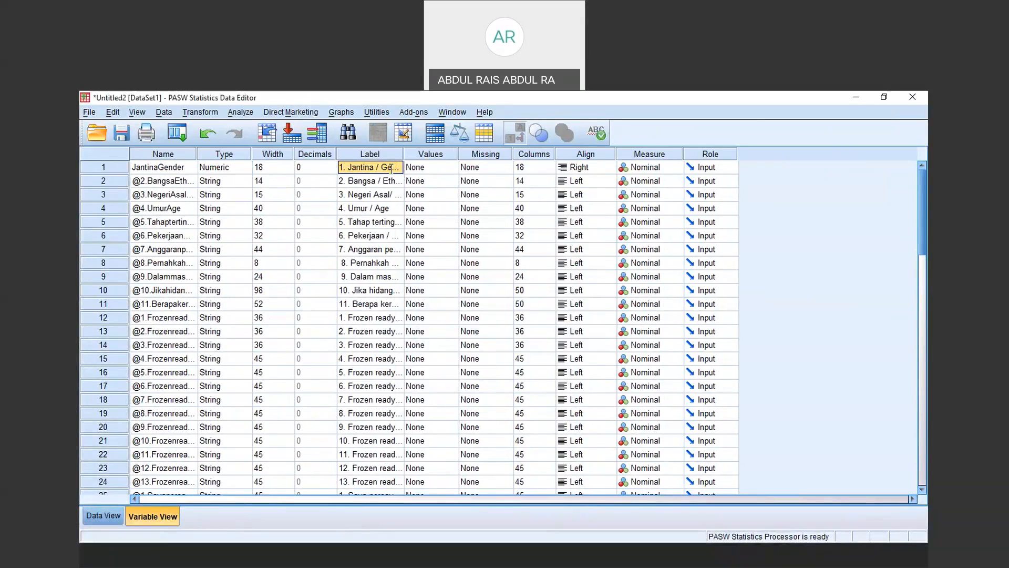
pyautogui.click(391, 168)
pyautogui.click(397, 156)
pyautogui.click(398, 170)
pyautogui.click(377, 170)
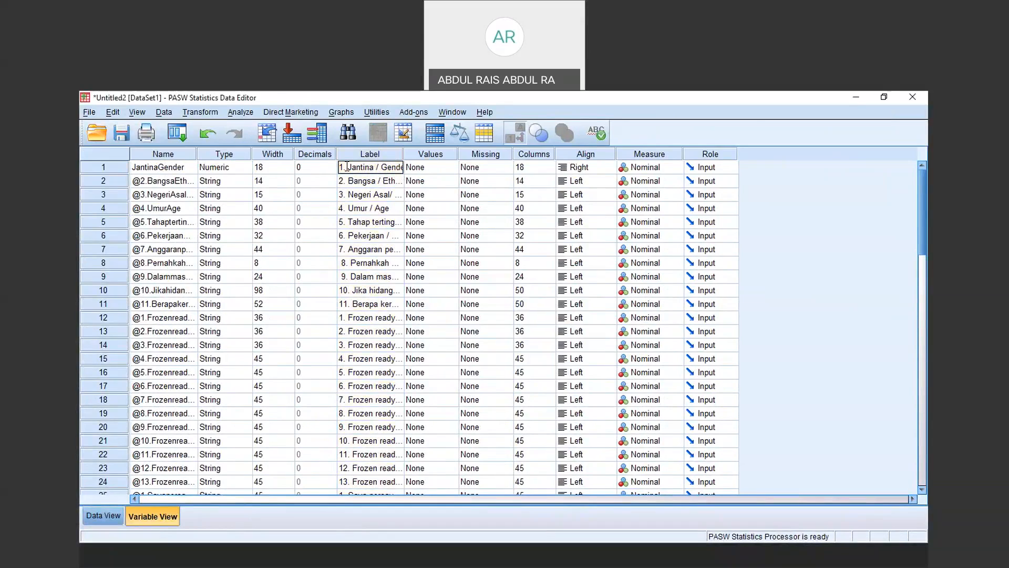
pyautogui.moveTo(347, 166); pyautogui.dragTo(419, 167)
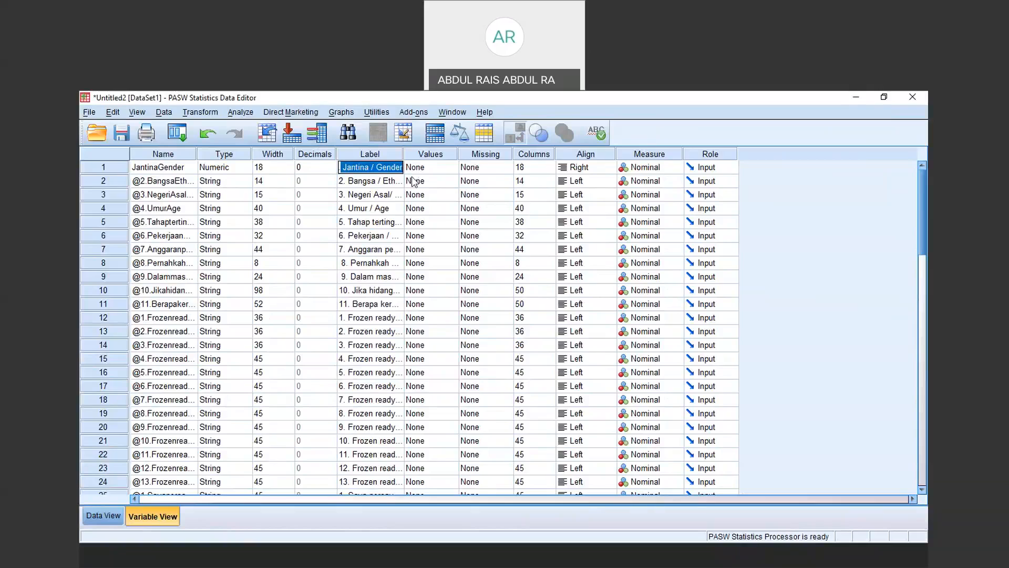
pyautogui.click(345, 168)
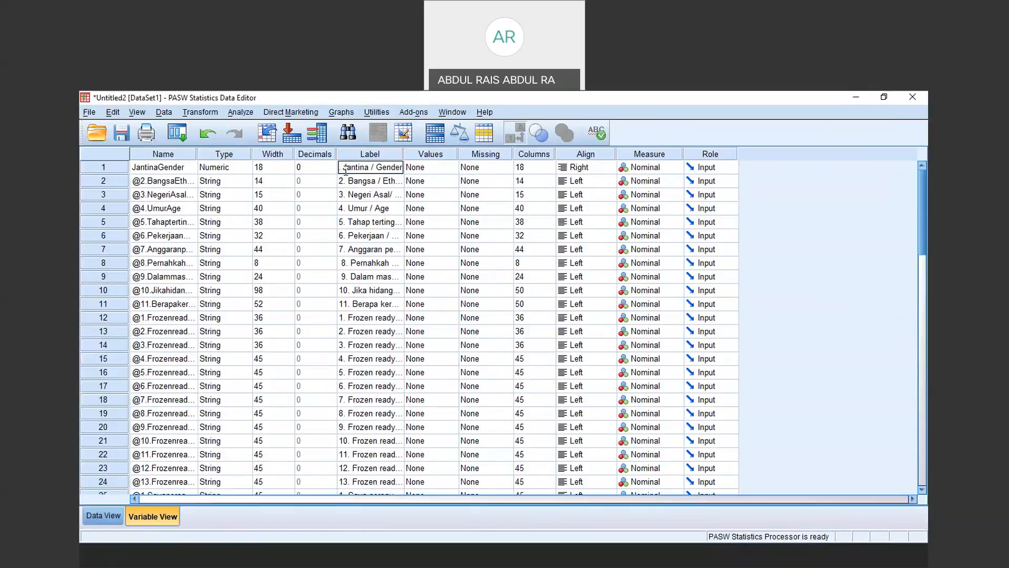
# Start defining value labels for JantinaGender and add value 1 with the label Male
pyautogui.click(444, 167)
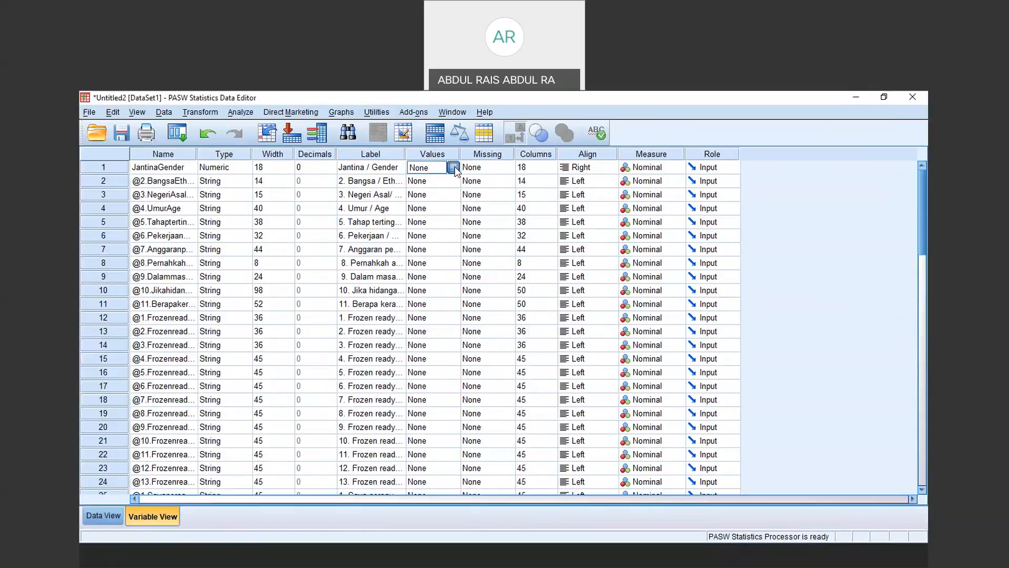
pyautogui.click(453, 168)
pyautogui.write('1')
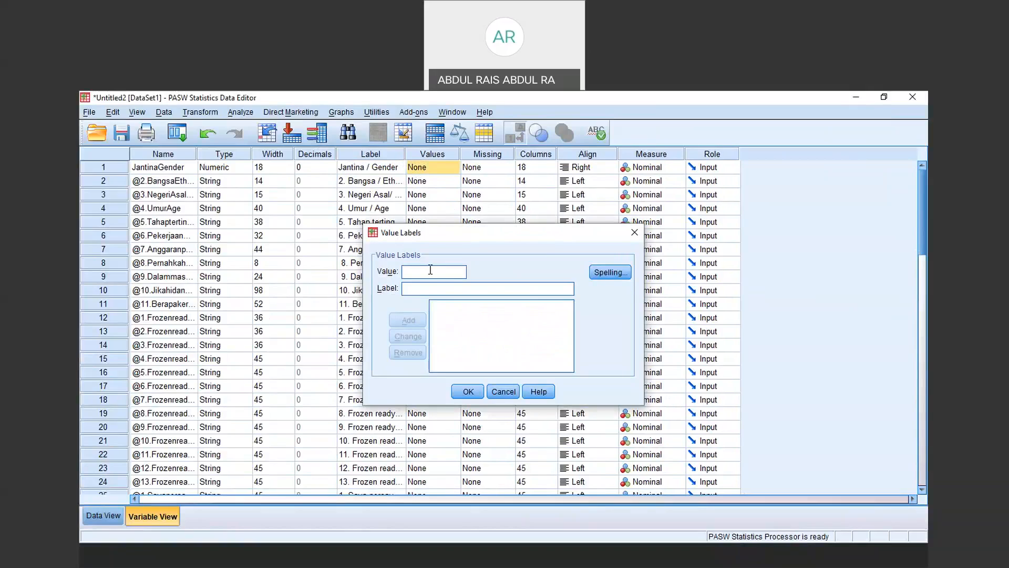
pyautogui.click(435, 289)
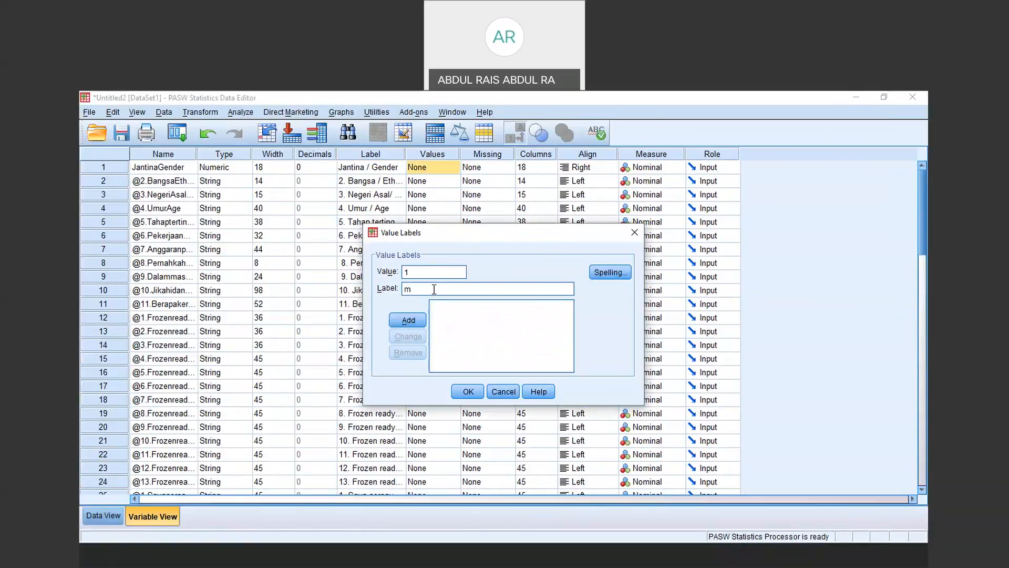
pyautogui.write('Male')
pyautogui.click(415, 321)
# Add value 2 with the label Female to JantinaGender and apply the value labels
pyautogui.write('2')
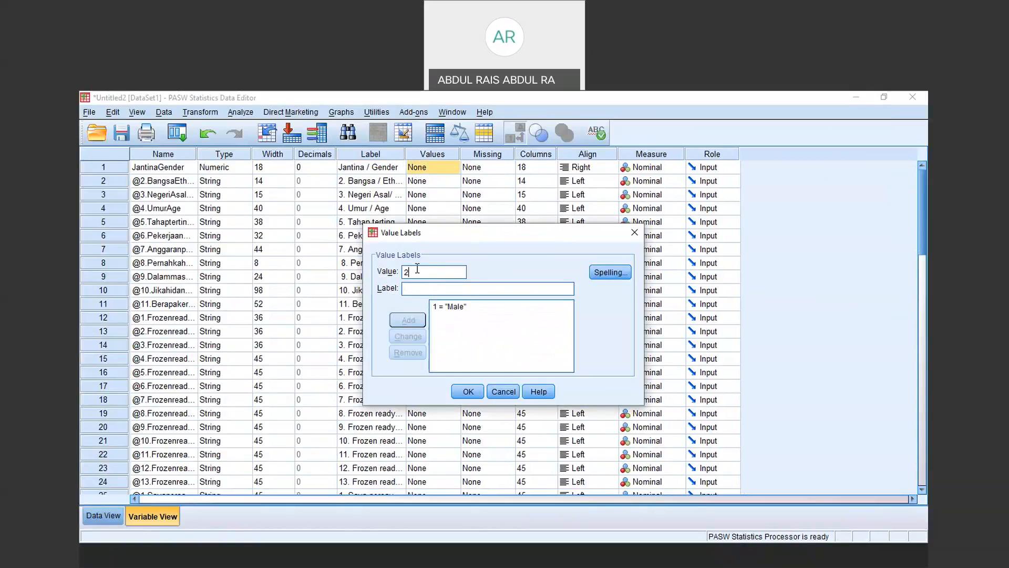
pyautogui.write(' female')
pyautogui.press('BackSpace')
pyautogui.press('BackSpace')
pyautogui.press('BackSpace')
pyautogui.press('BackSpace')
pyautogui.press('BackSpace')
pyautogui.press('BackSpace')
pyautogui.click(421, 289)
pyautogui.write('Female')
pyautogui.click(424, 321)
pyautogui.click(467, 392)
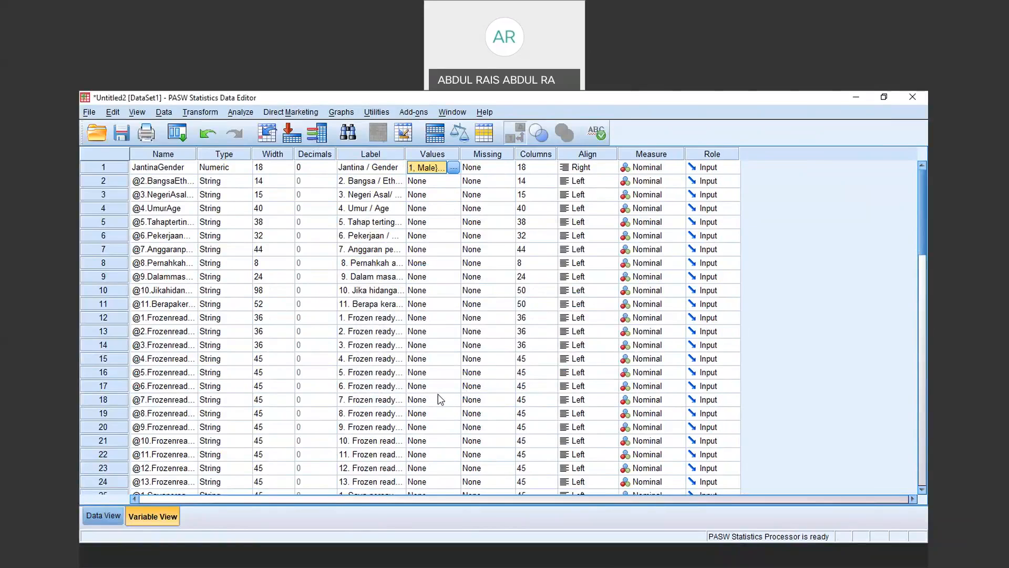
# Check the JantinaGender column in the data, and look across the coded responses in Excel's STM 3104 recode workbook
pyautogui.click(98, 518)
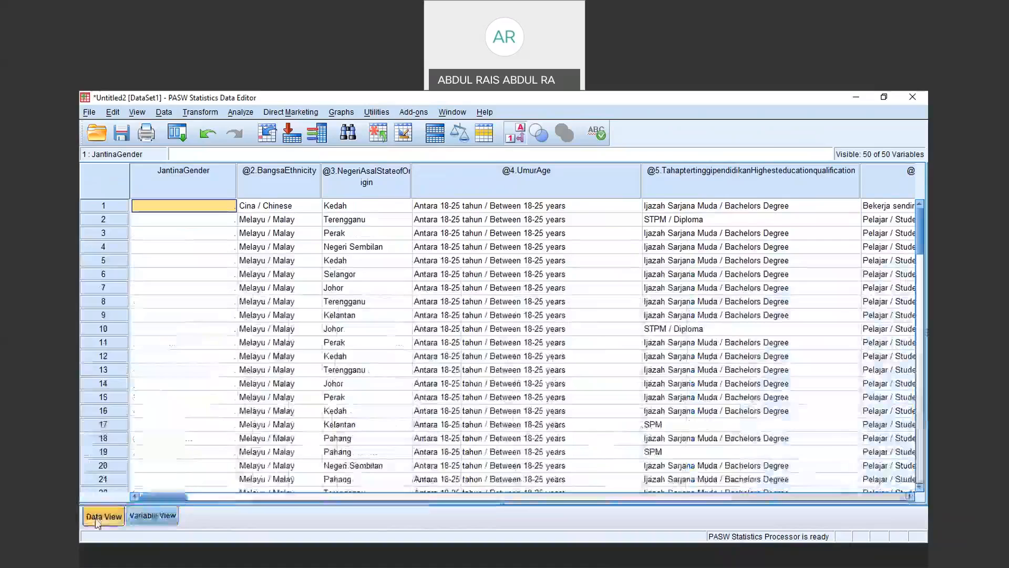
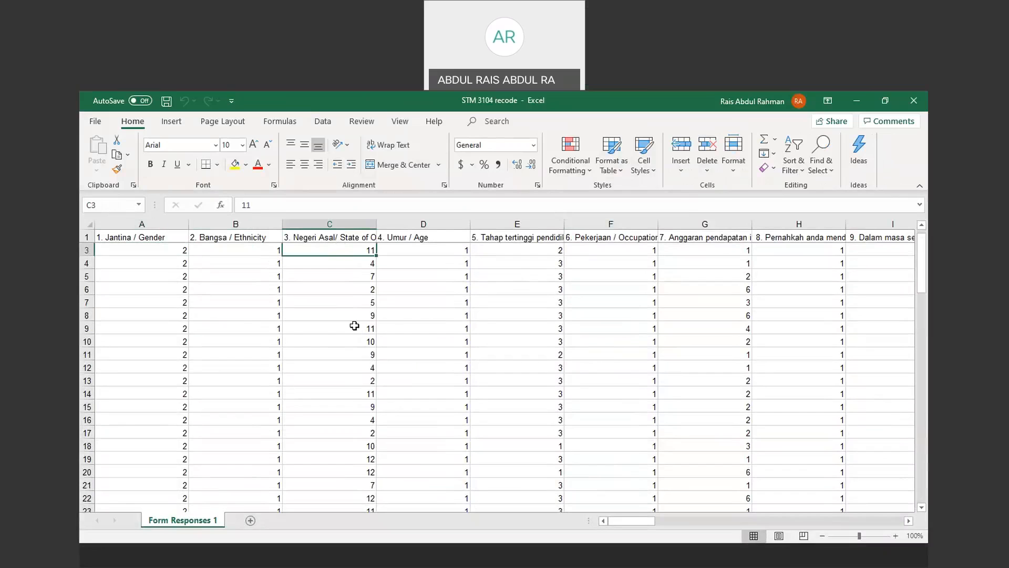
pyautogui.moveTo(645, 520); pyautogui.dragTo(892, 520)
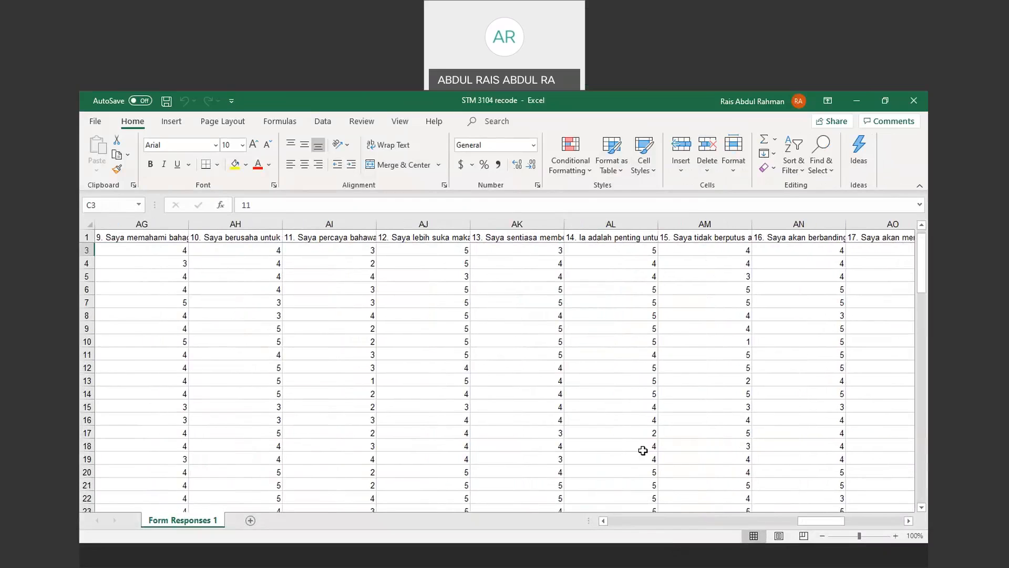
pyautogui.moveTo(819, 520); pyautogui.dragTo(596, 519)
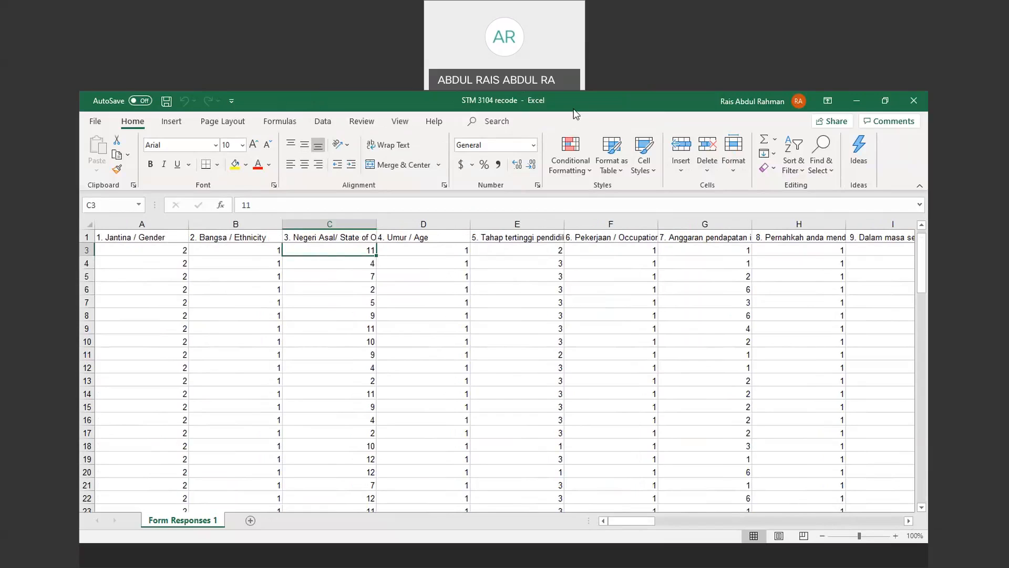
pyautogui.click(569, 127)
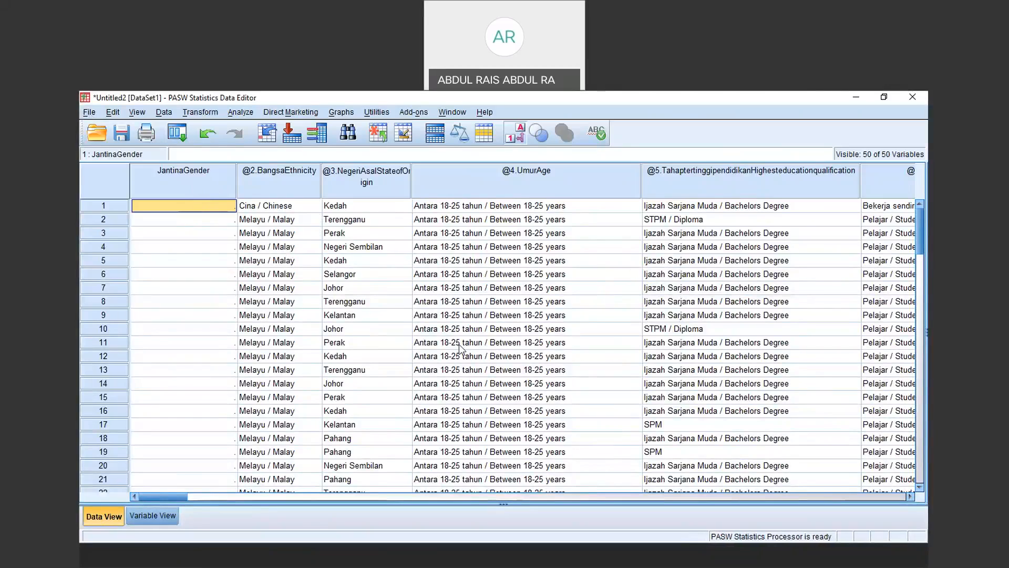
# Import the Excel file STM 3104 recode.xlsx from worksheet Form Responses 1, reading variable names from the first row
pyautogui.click(87, 112)
pyautogui.moveTo(134, 142)
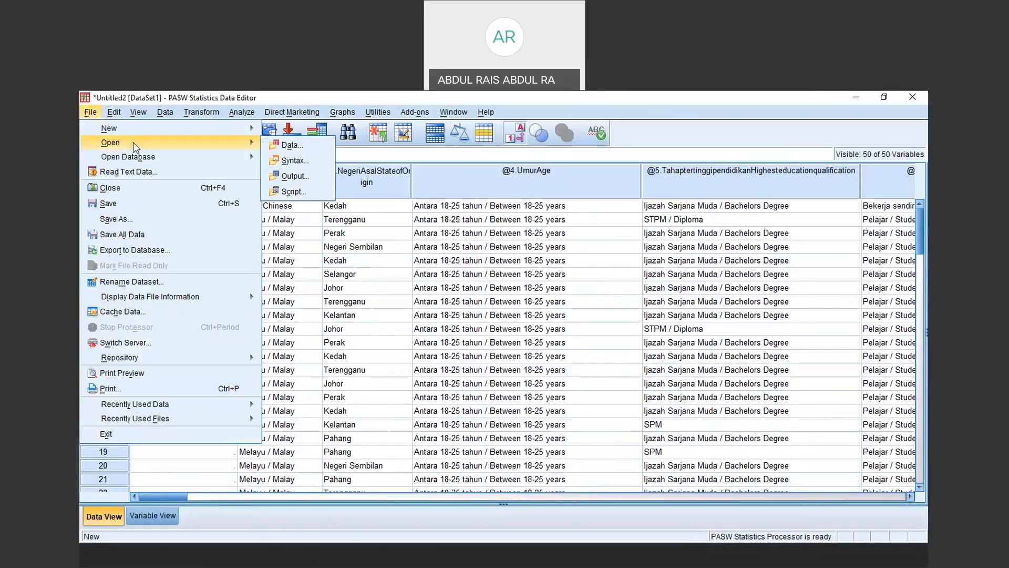
pyautogui.click(287, 145)
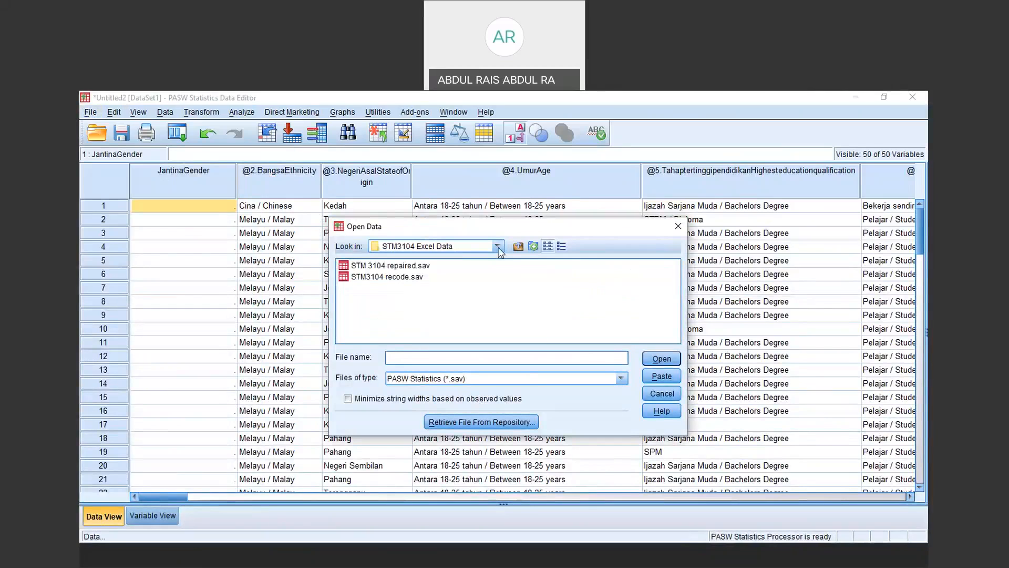
pyautogui.click(526, 379)
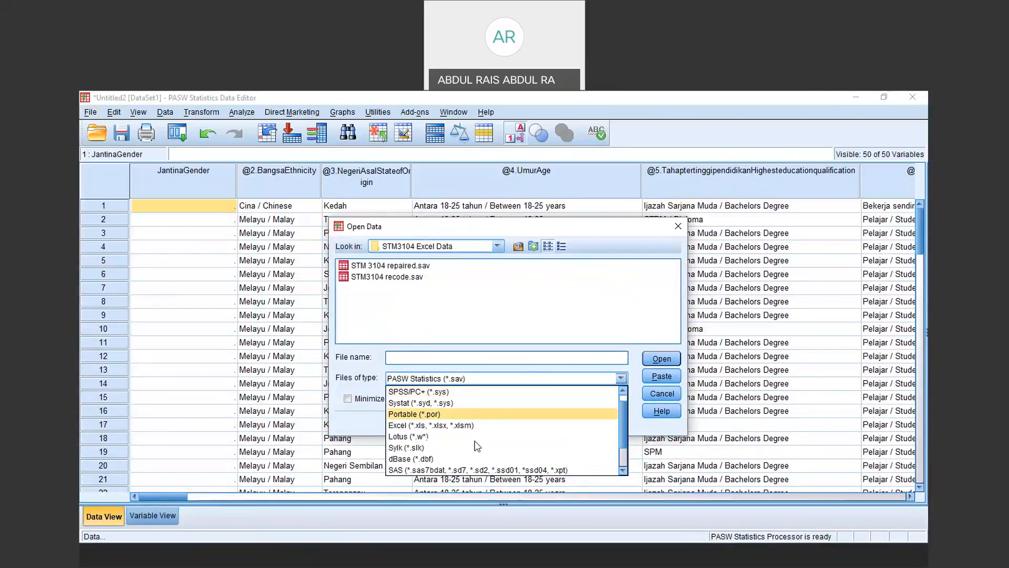
pyautogui.click(469, 427)
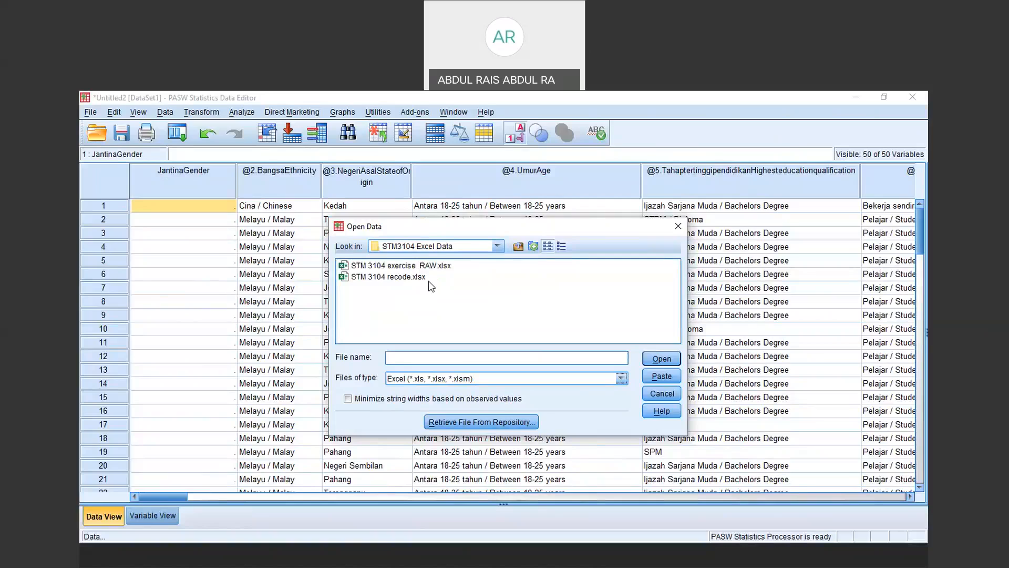
pyautogui.click(362, 277)
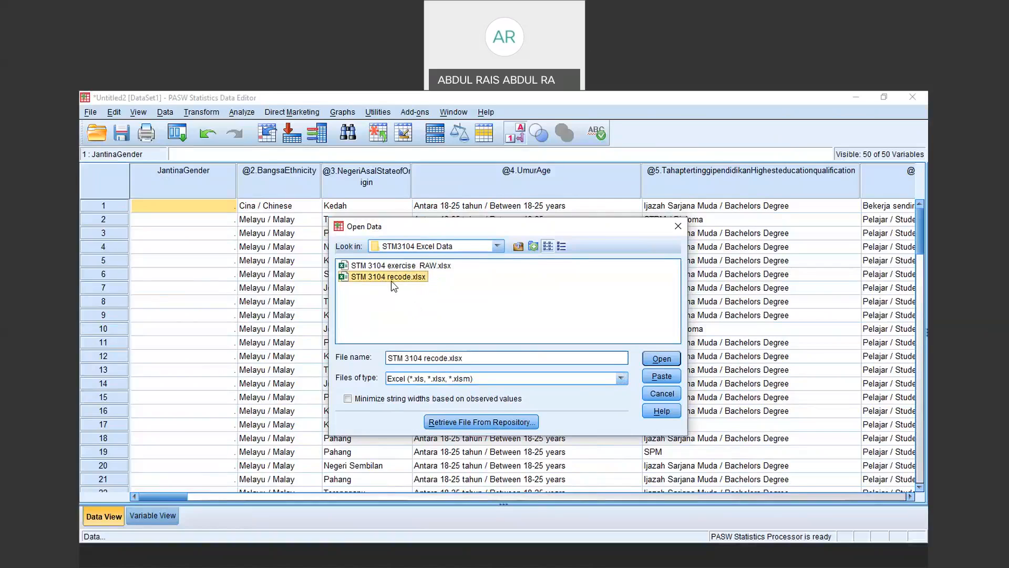
pyautogui.click(650, 362)
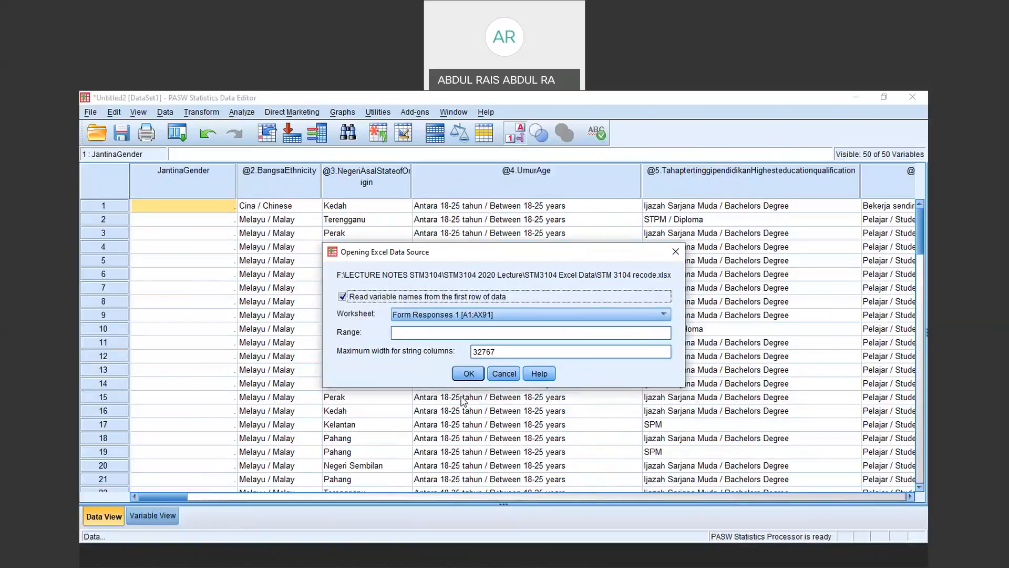
pyautogui.click(466, 373)
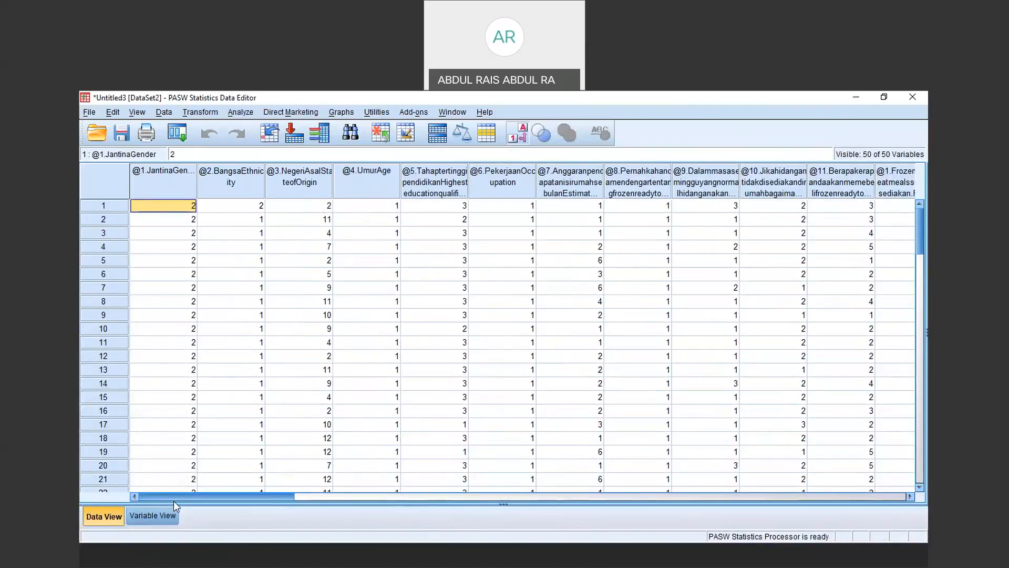
# In the recoded dataset's variable definitions, try to rename the first variable to Jantina/Gender
pyautogui.click(167, 514)
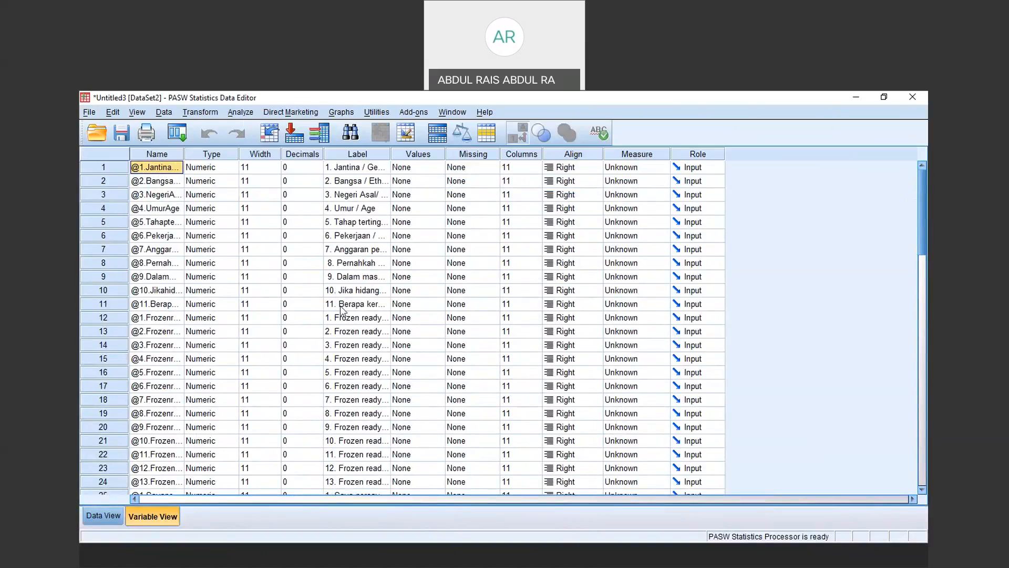
pyautogui.doubleClick(146, 174)
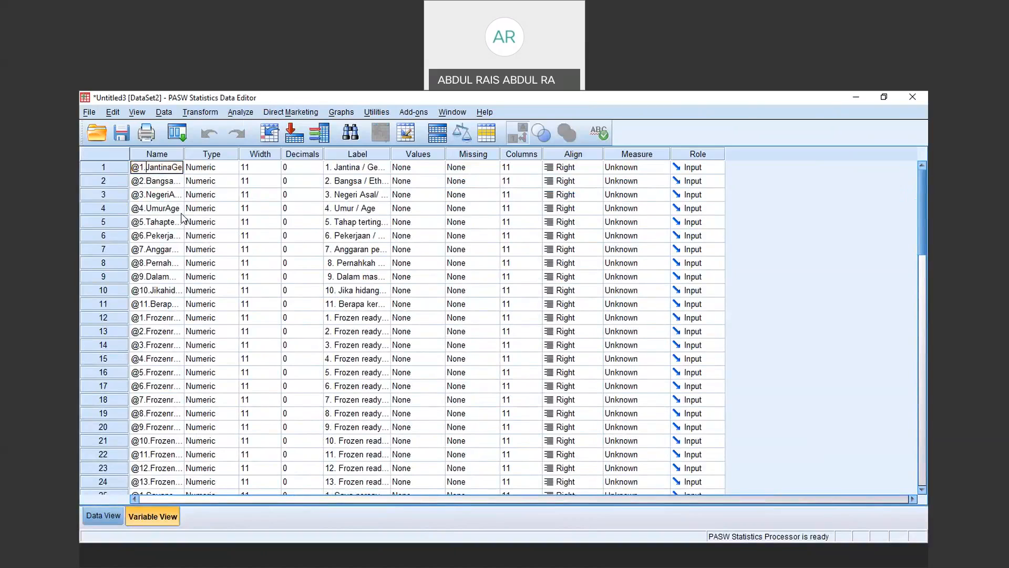
pyautogui.press('BackSpace')
pyautogui.press('BackSpace')
pyautogui.press('BackSpace')
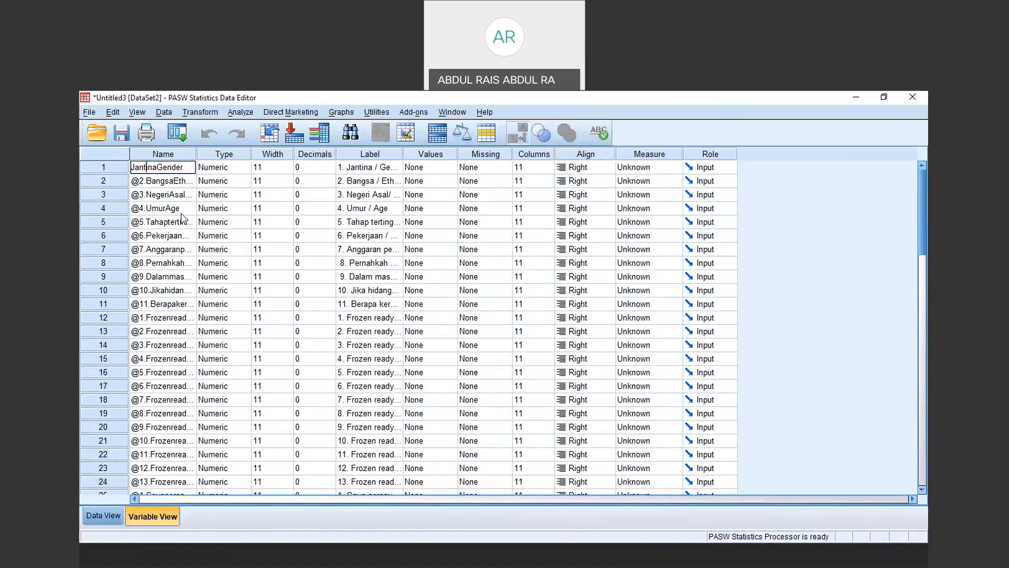
pyautogui.write('/')
pyautogui.click(346, 169)
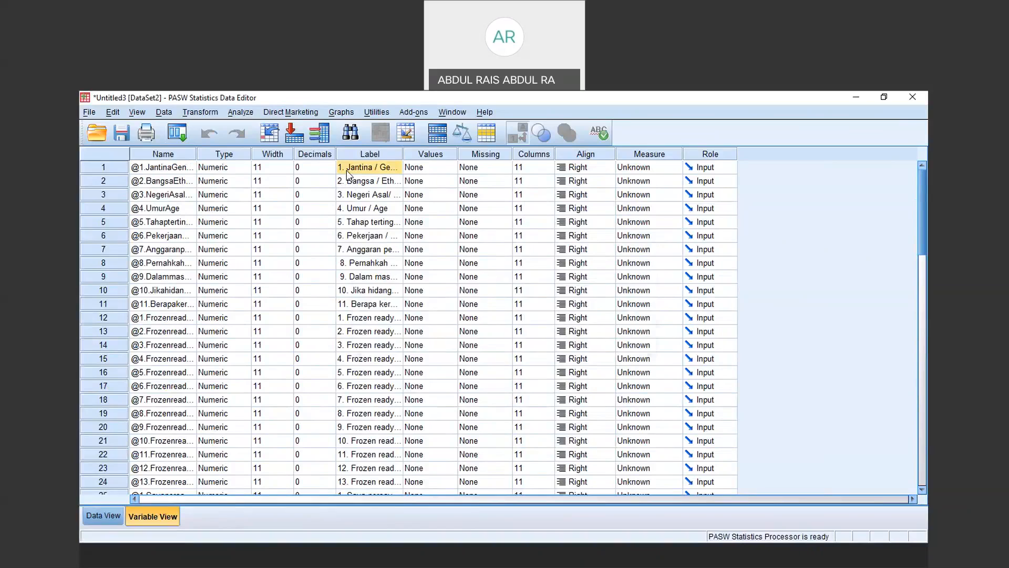
pyautogui.click(501, 338)
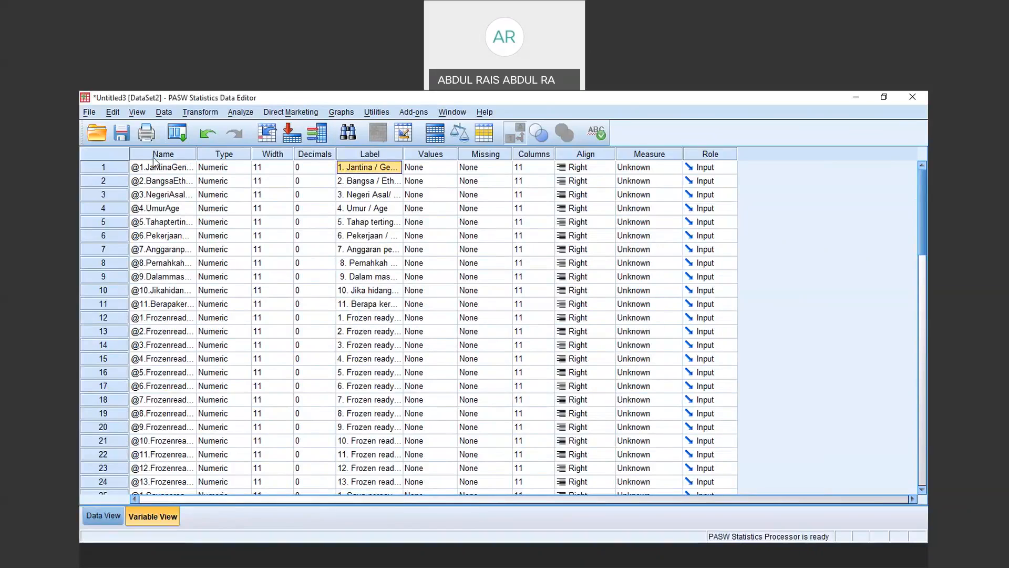
# Shorten the first variable's name to Gender in the recoded dataset
pyautogui.click(156, 168)
pyautogui.doubleClick(156, 169)
pyautogui.moveTo(176, 167); pyautogui.dragTo(110, 167)
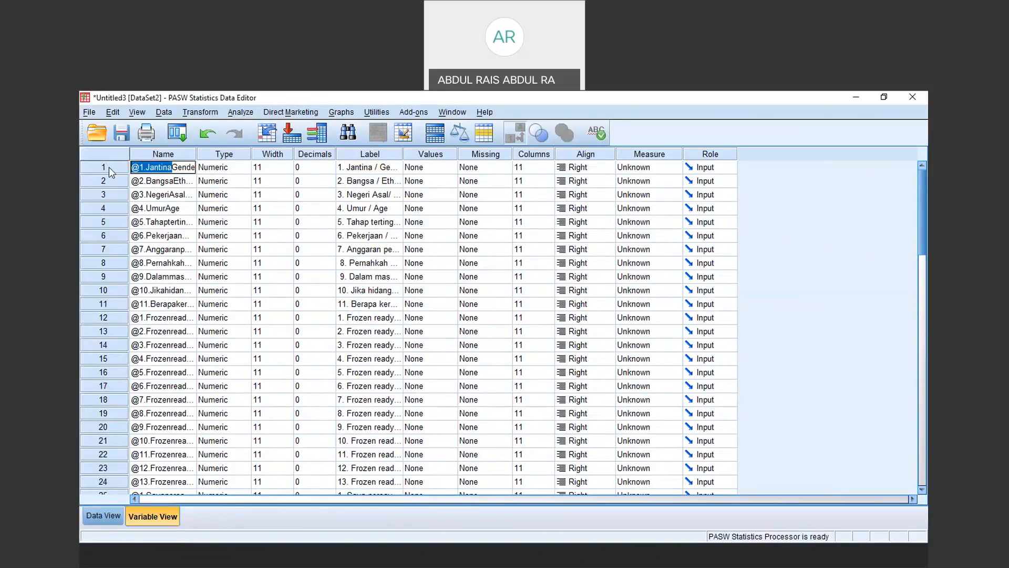
pyautogui.press('Delete')
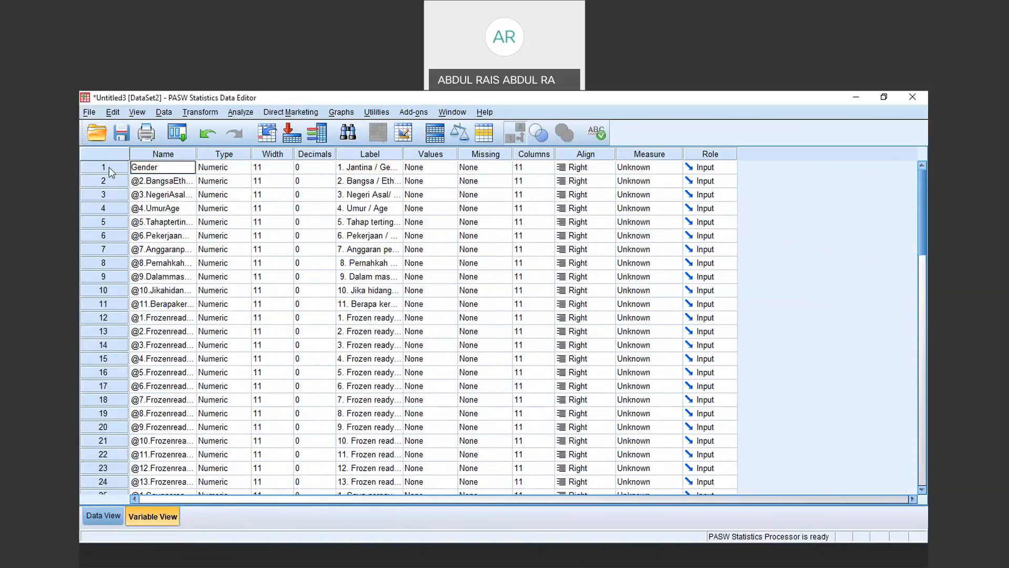
# Shorten the first variable's label to Gender by removing the numbering and the Jantina part
pyautogui.click(351, 168)
pyautogui.doubleClick(351, 167)
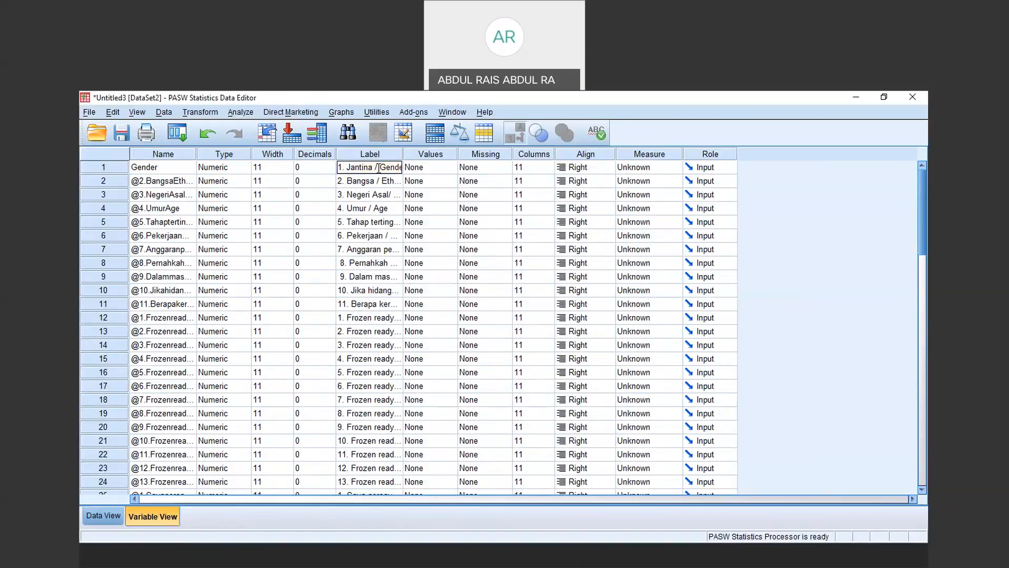
pyautogui.moveTo(381, 167); pyautogui.dragTo(337, 171)
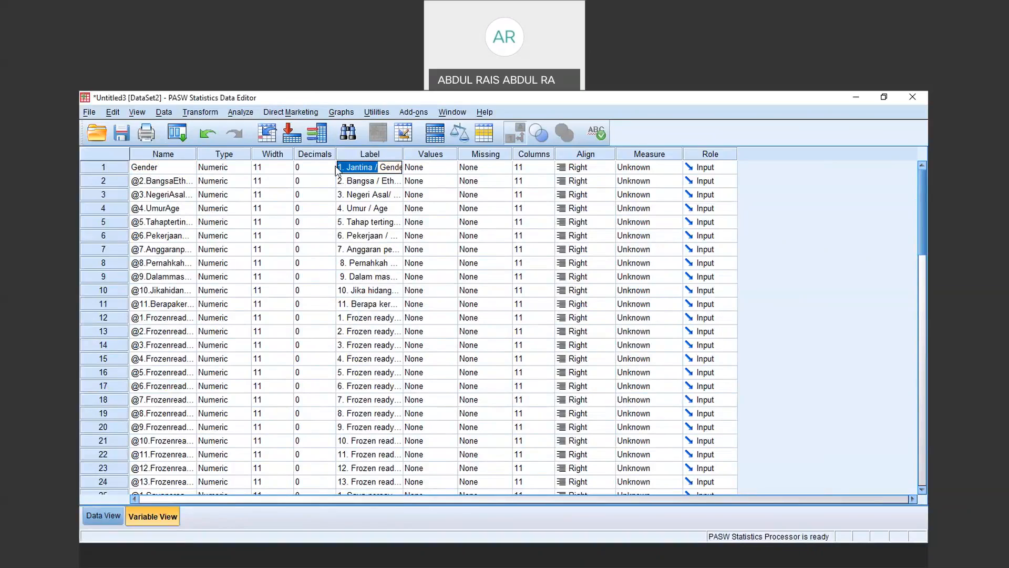
pyautogui.press('BackSpace')
# Add the value label 1 = Male to the Gender variable
pyautogui.click(446, 168)
pyautogui.click(450, 167)
pyautogui.write('1')
pyautogui.click(415, 292)
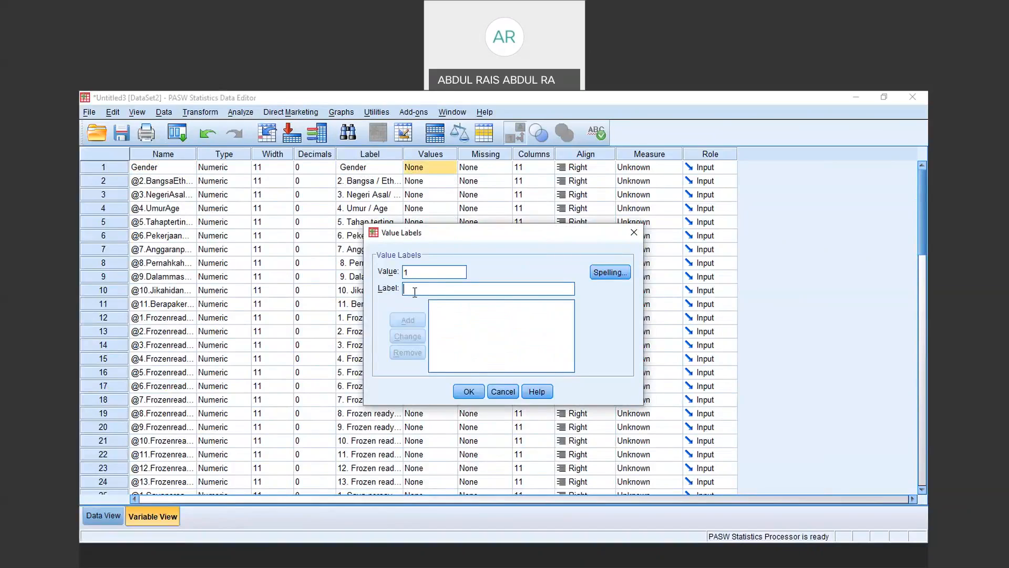
pyautogui.write('mal')
pyautogui.press('BackSpace')
pyautogui.press('BackSpace')
pyautogui.write('Male')
pyautogui.click(421, 317)
# Add the value label 2 = Female to the Gender variable and apply its value labels
pyautogui.click(422, 275)
pyautogui.write('2')
pyautogui.click(422, 288)
pyautogui.write('Female')
pyautogui.click(412, 319)
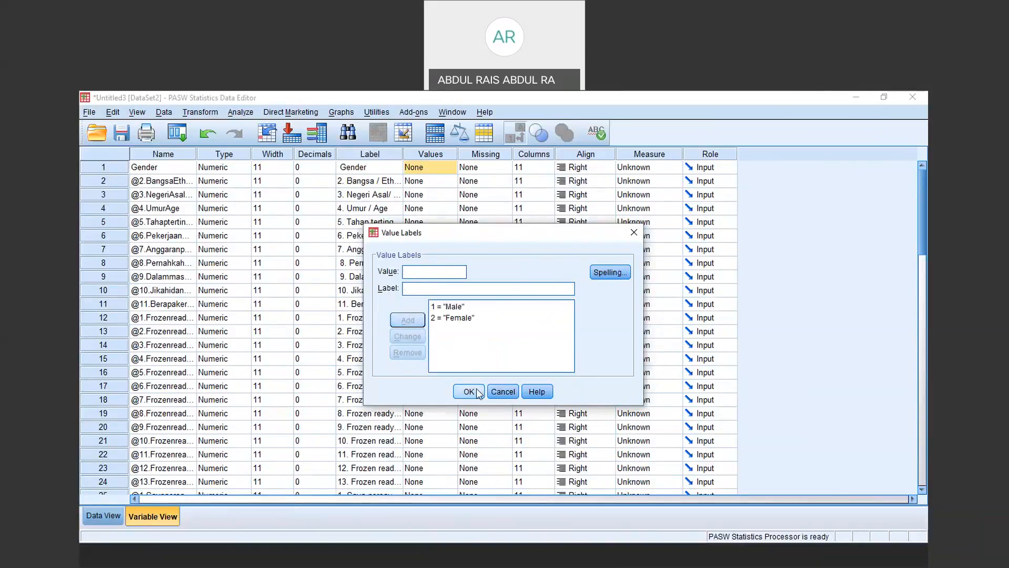
pyautogui.click(469, 392)
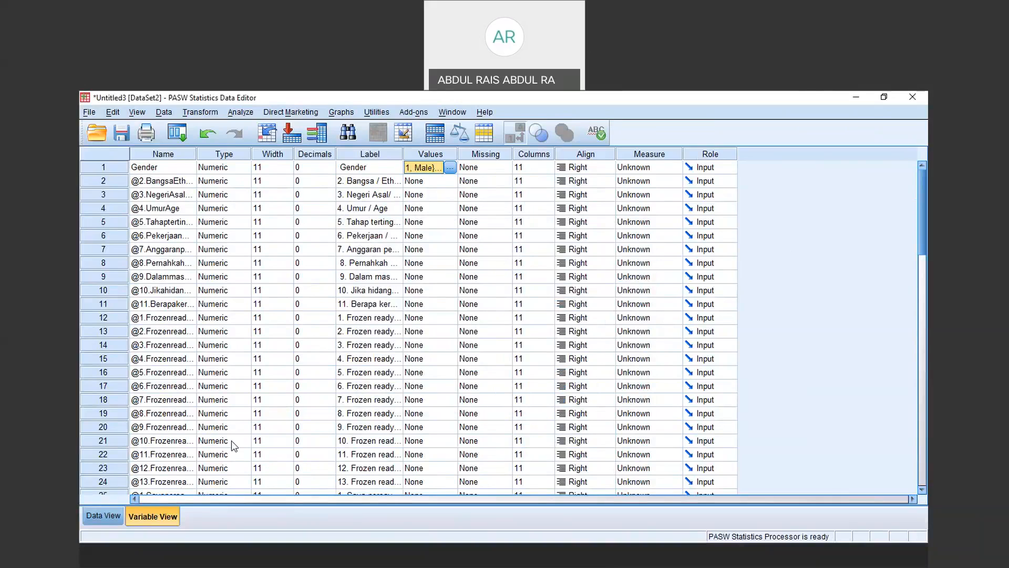
# Inspect the Gender column in the data, switching its display between value labels and numeric codes
pyautogui.click(106, 517)
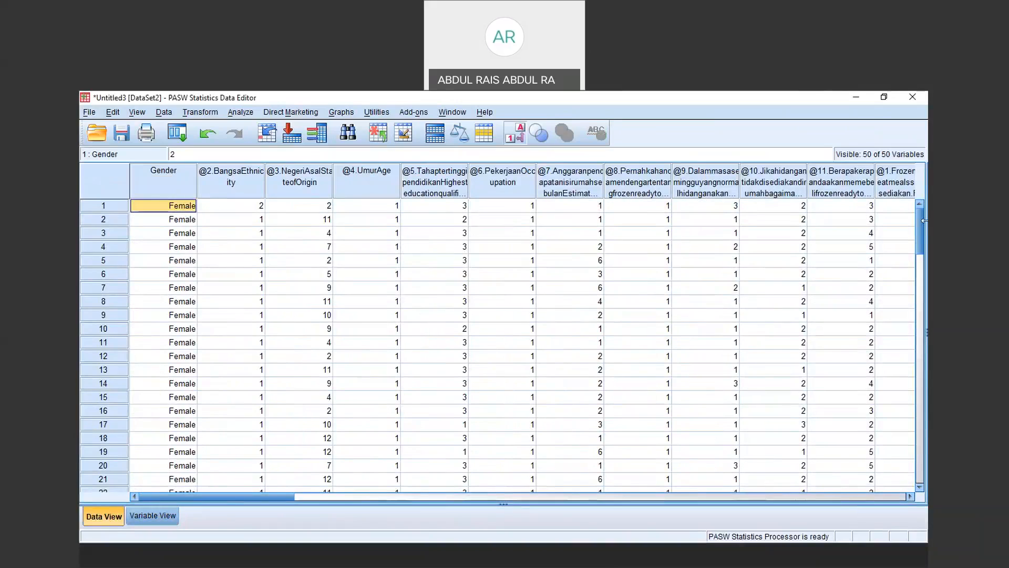
pyautogui.moveTo(922, 230); pyautogui.dragTo(909, 202)
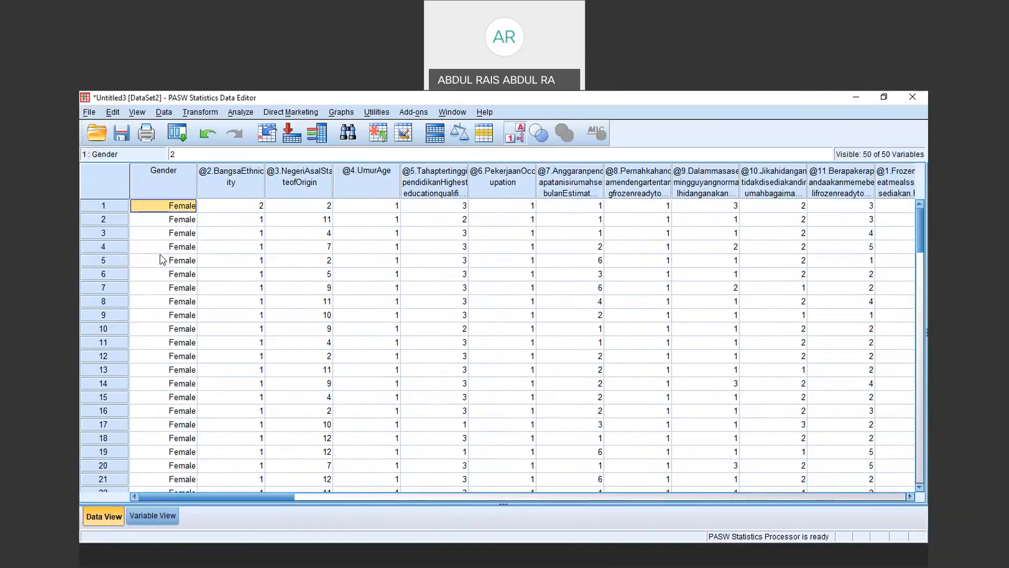
pyautogui.click(518, 141)
pyautogui.click(519, 141)
pyautogui.click(518, 141)
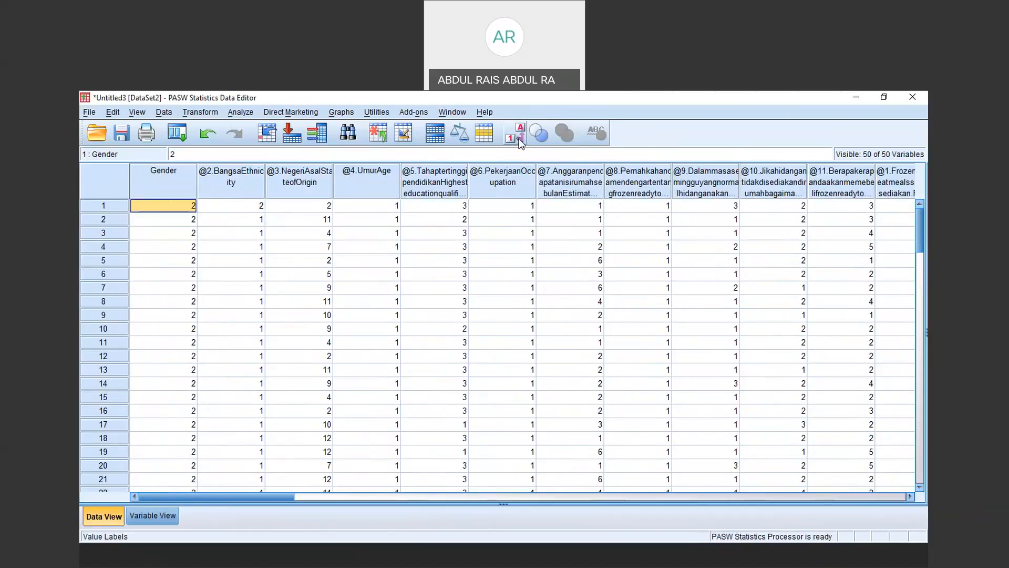
pyautogui.click(518, 140)
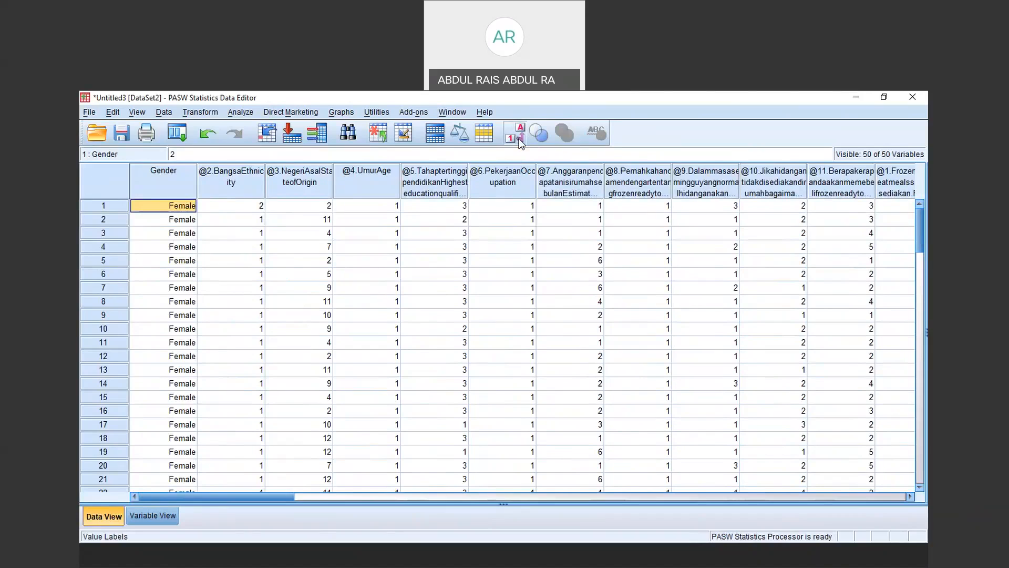
pyautogui.click(518, 141)
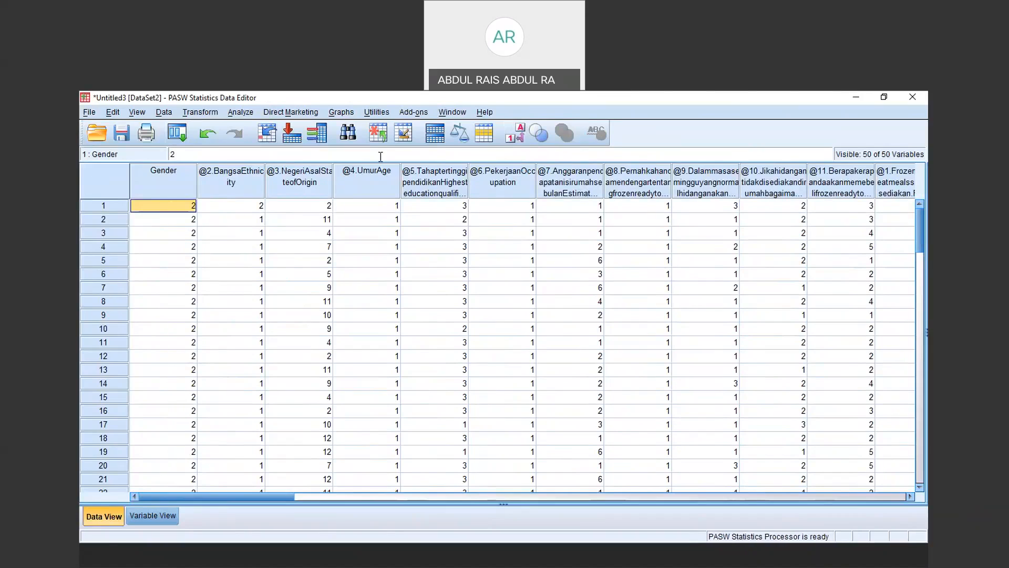
# Switch to the variable definitions of STM3104 recode.sav and check the measurement level options for A2
pyautogui.click(153, 515)
pyautogui.moveTo(922, 190); pyautogui.dragTo(917, 166)
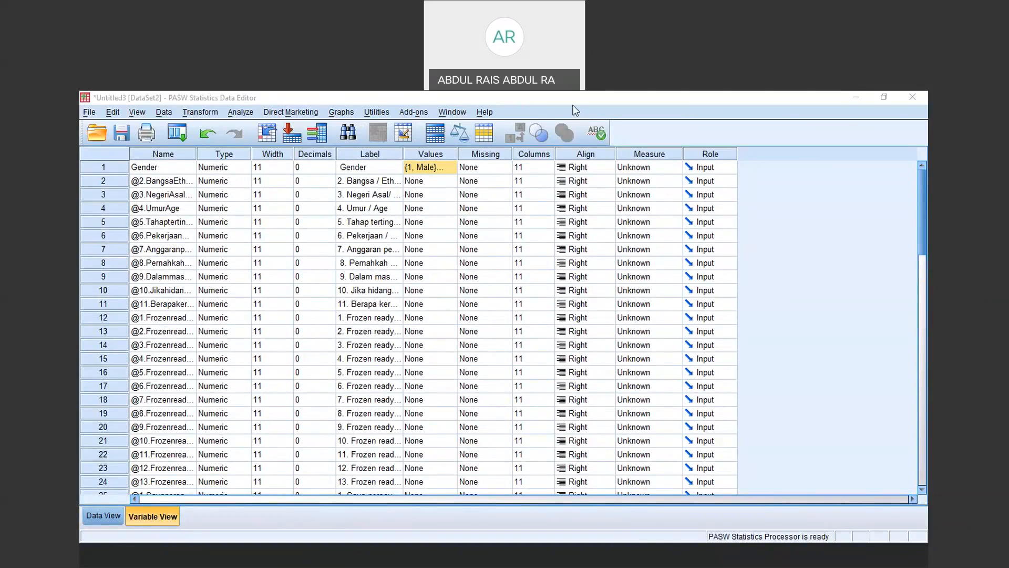
pyautogui.click(536, 228)
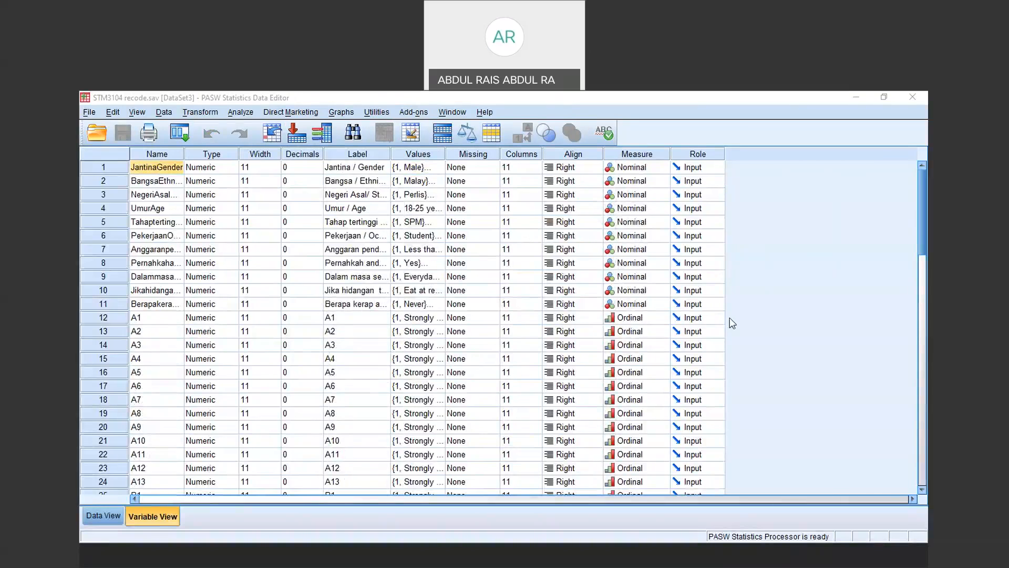
pyautogui.click(636, 331)
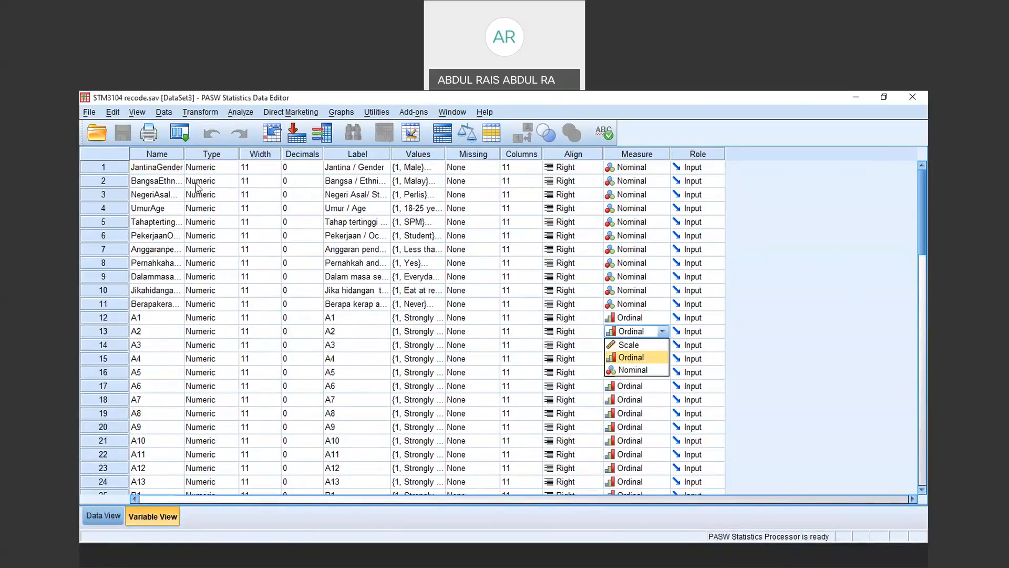
pyautogui.click(168, 169)
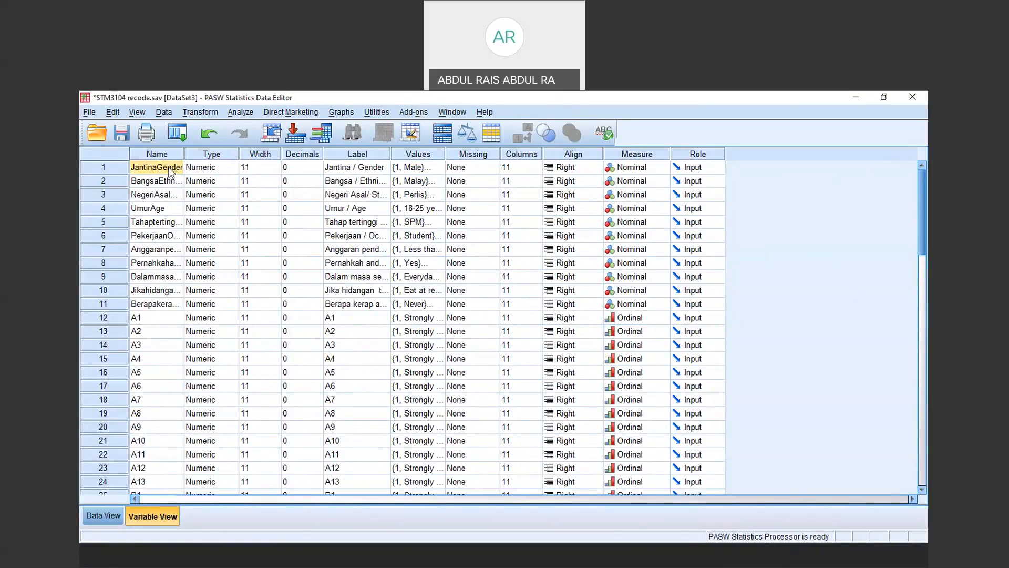
# Review the value labels defined for the JantinaGender variable and for the ethnicity variable in the second row
pyautogui.doubleClick(437, 170)
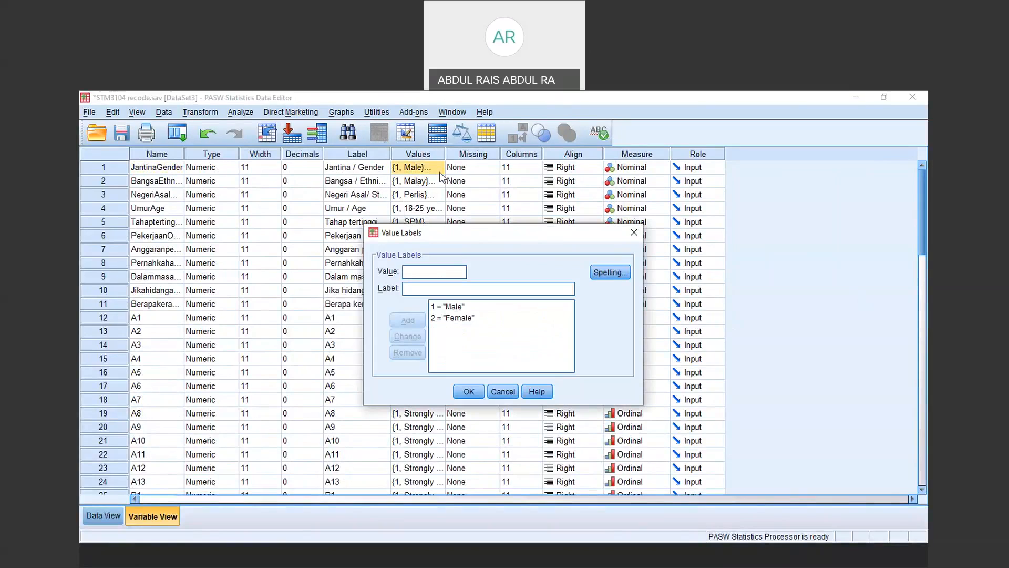
pyautogui.click(448, 310)
pyautogui.click(475, 391)
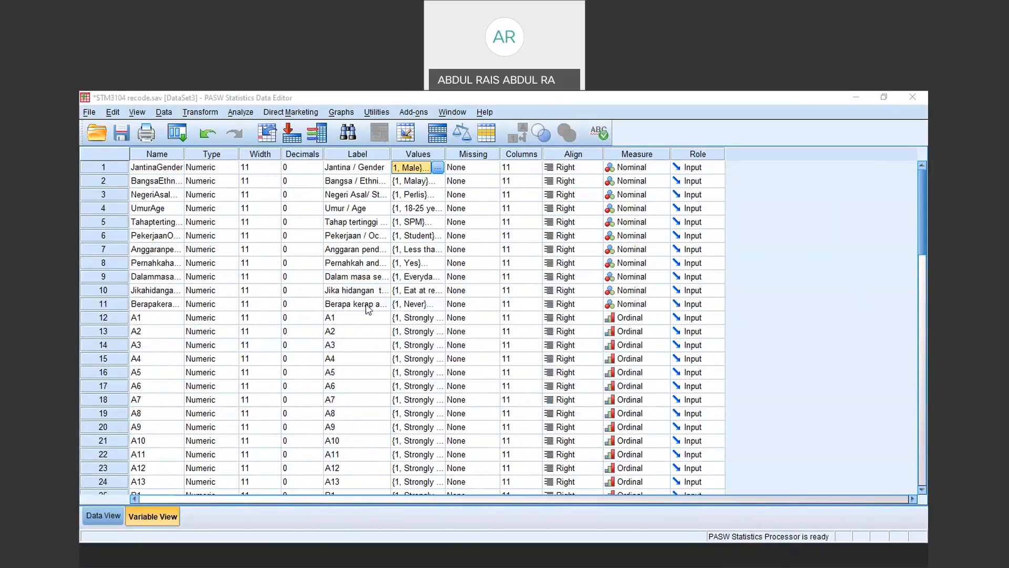
pyautogui.click(104, 184)
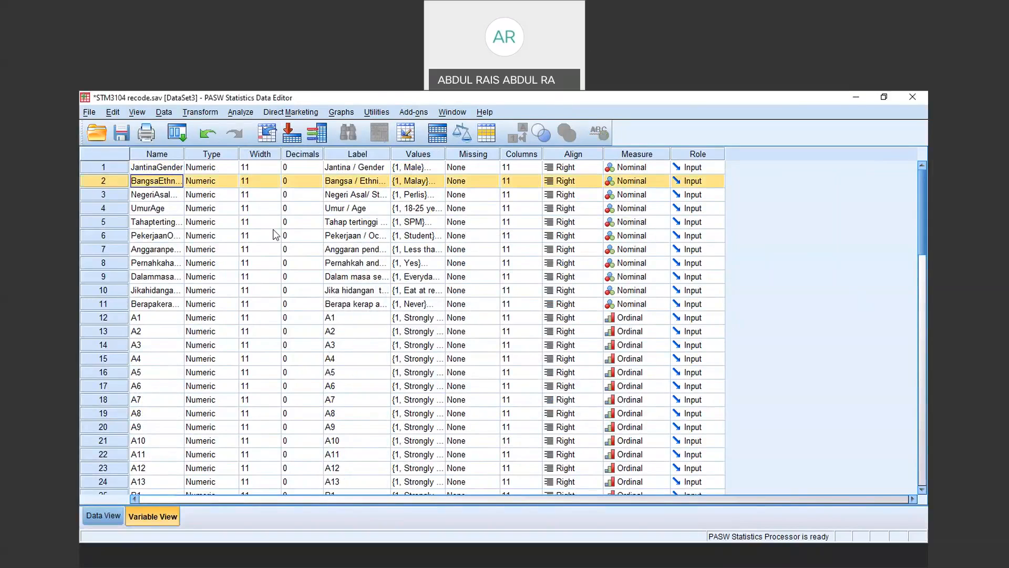
pyautogui.click(440, 181)
pyautogui.click(440, 182)
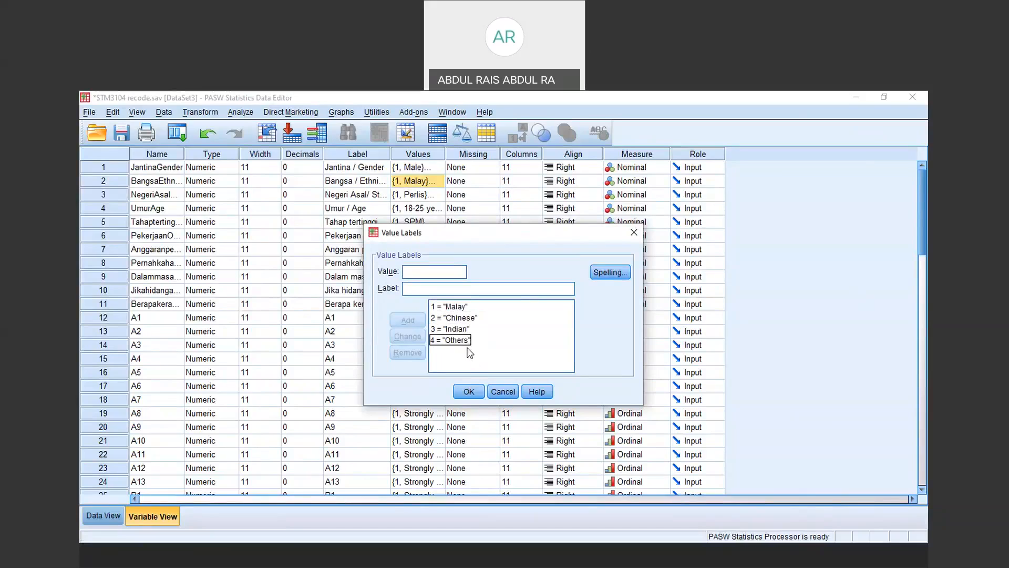
pyautogui.click(468, 392)
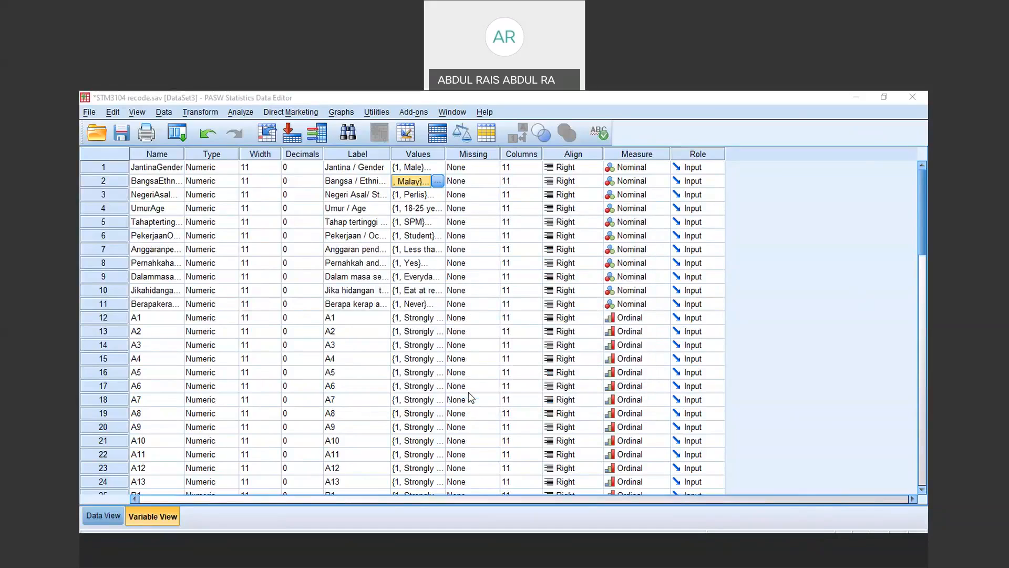
# Enlarge the value labels list of the state-of-origin variable and go through its entries from Perlis to Sarawak
pyautogui.click(105, 195)
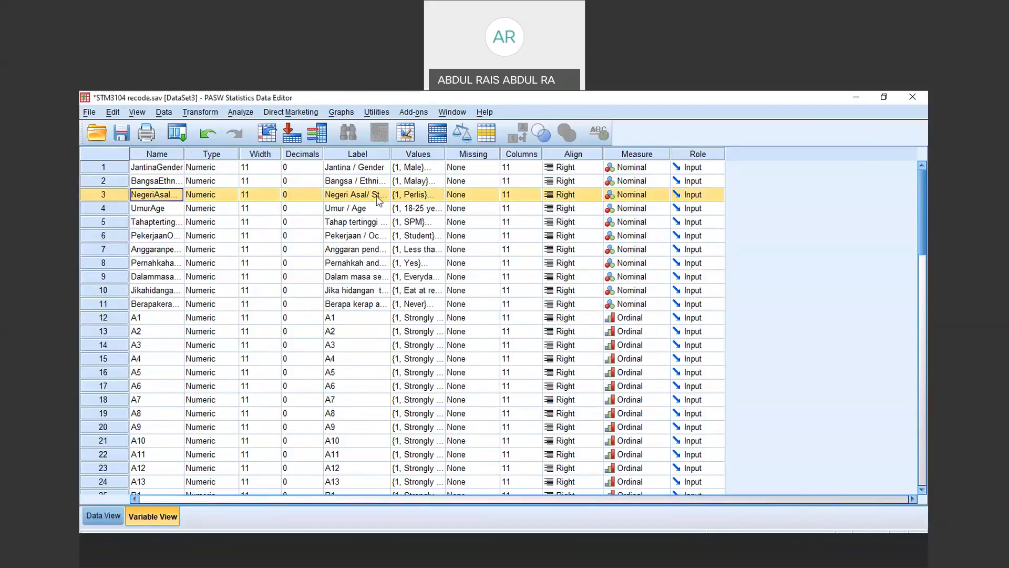
pyautogui.click(415, 195)
pyautogui.click(440, 194)
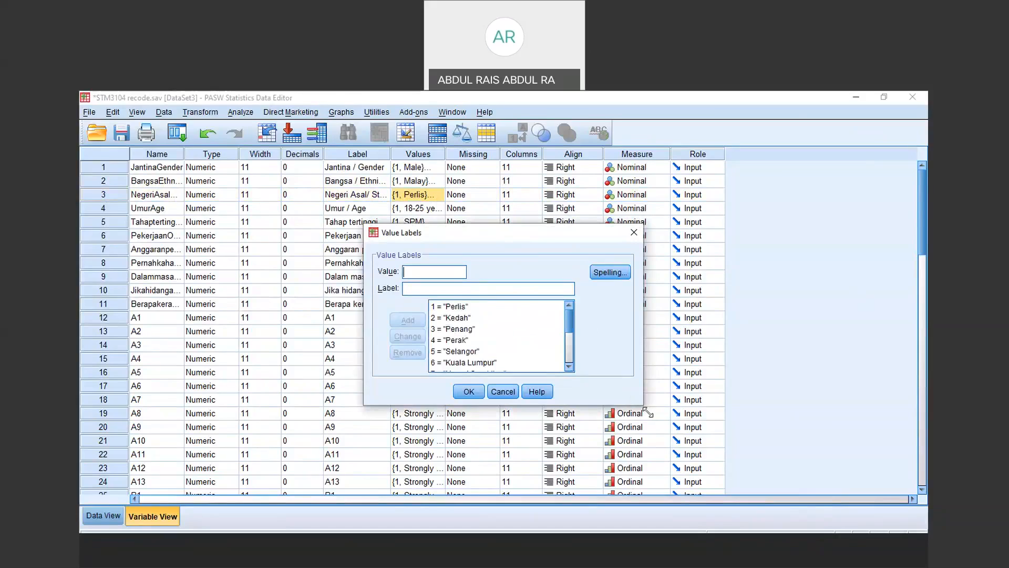
pyautogui.moveTo(652, 519); pyautogui.dragTo(649, 514)
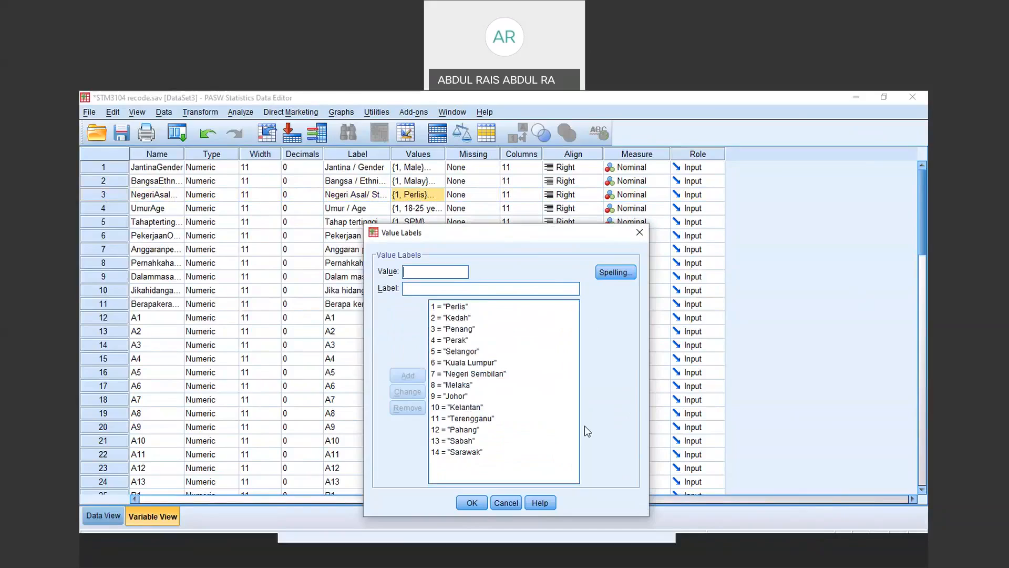
pyautogui.click(482, 308)
pyautogui.click(456, 306)
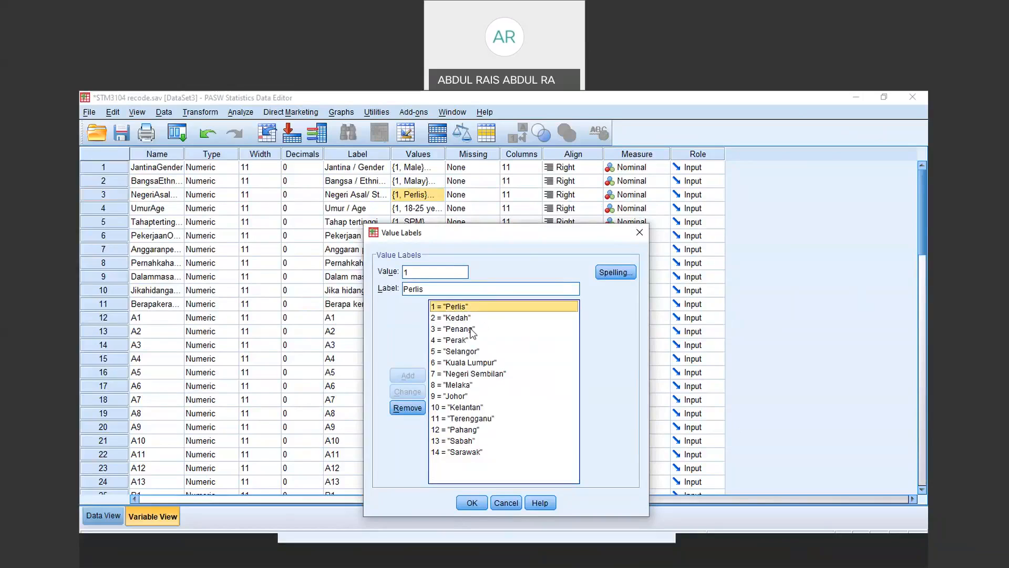
pyautogui.click(455, 318)
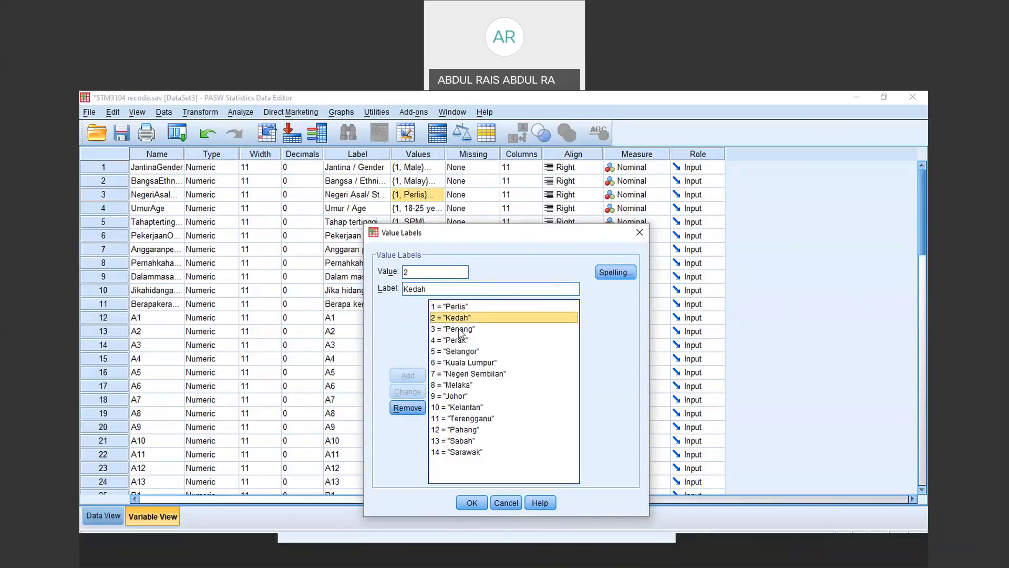
pyautogui.click(458, 330)
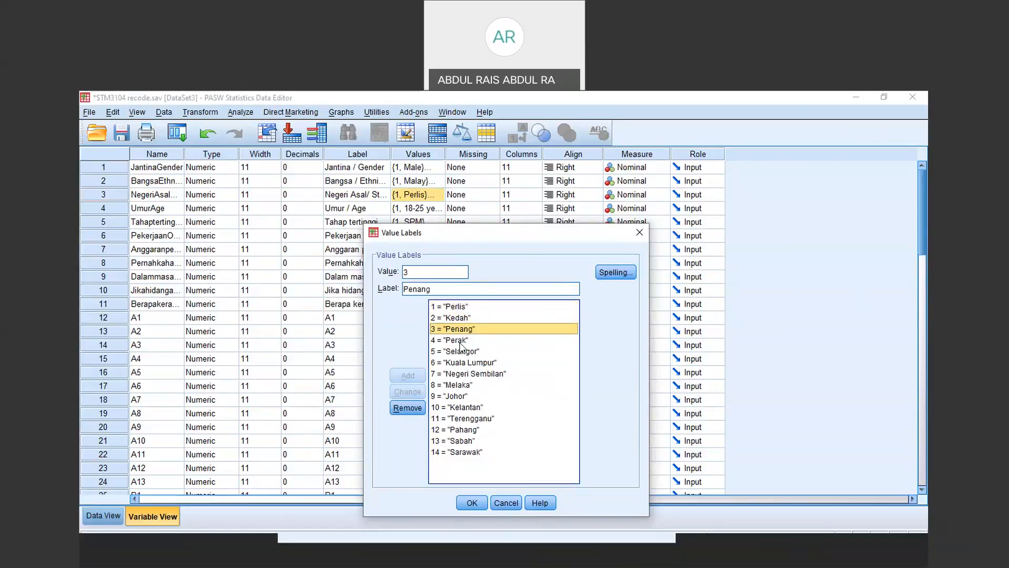
pyautogui.click(460, 342)
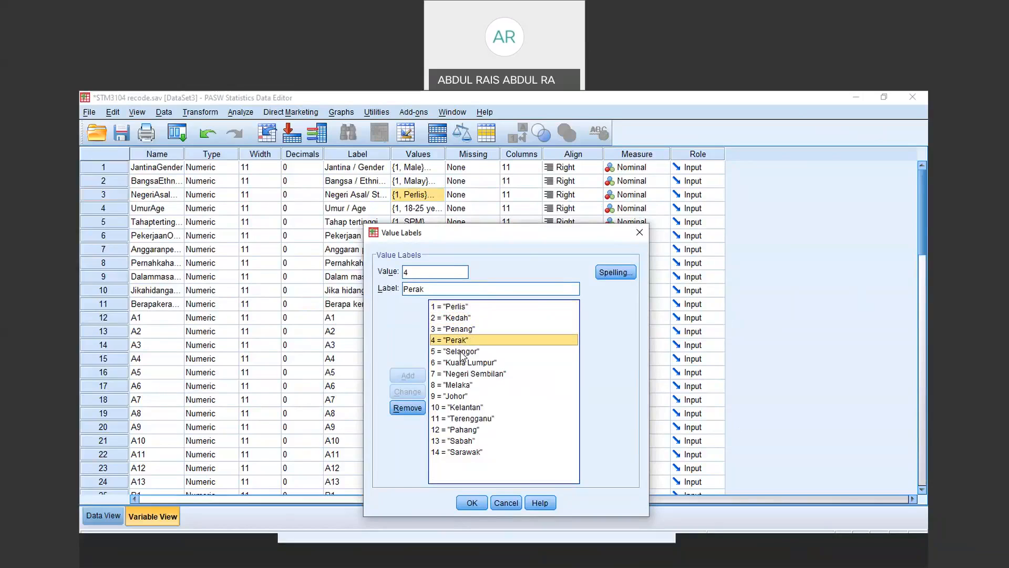
pyautogui.click(461, 352)
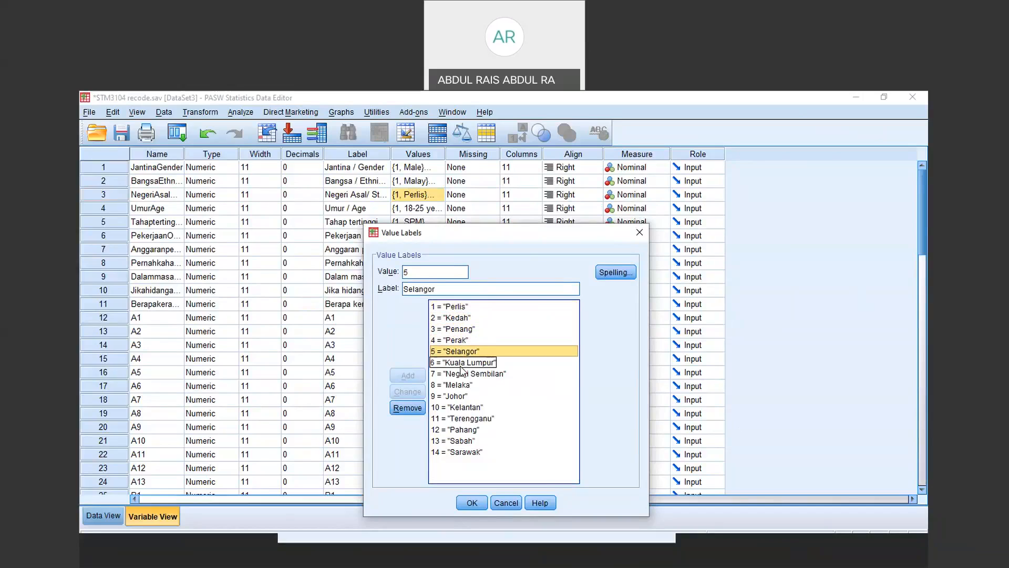
pyautogui.click(461, 364)
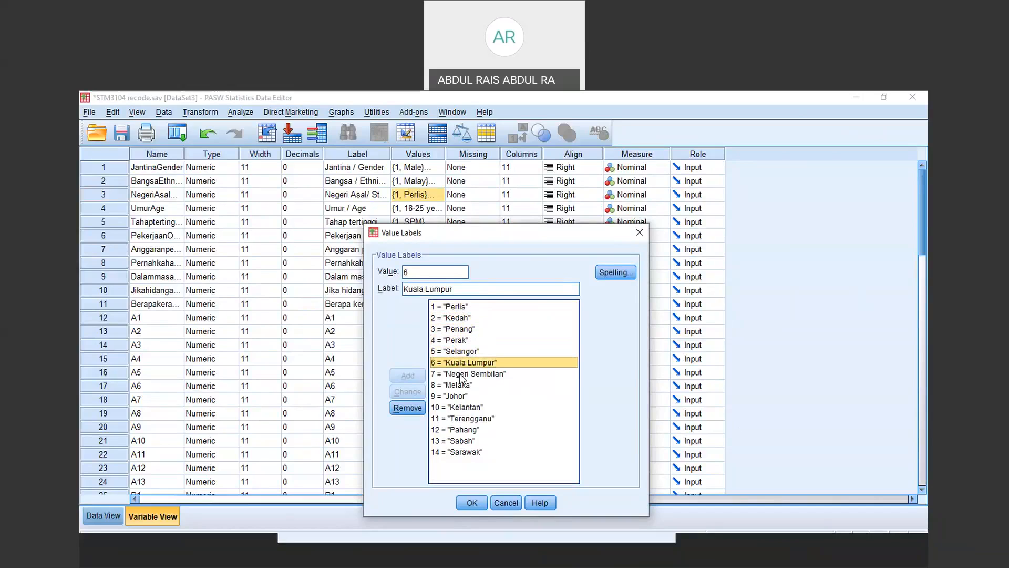
pyautogui.click(460, 374)
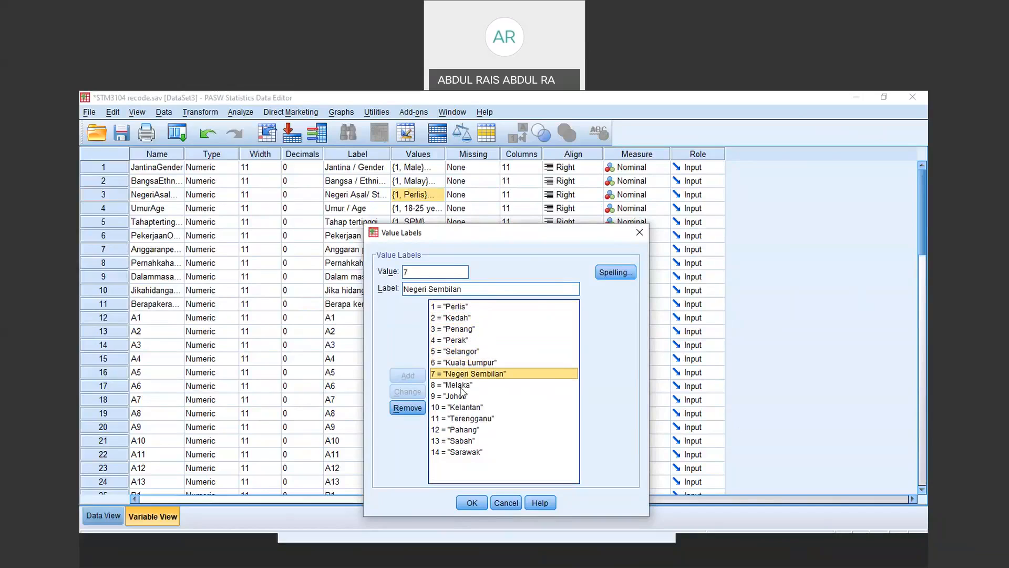
pyautogui.click(461, 386)
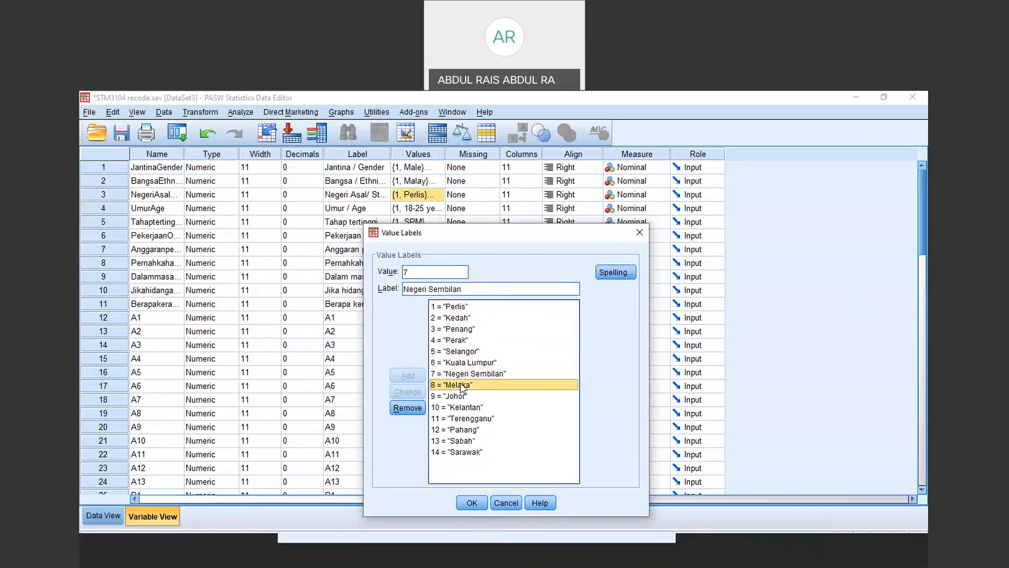
pyautogui.click(463, 396)
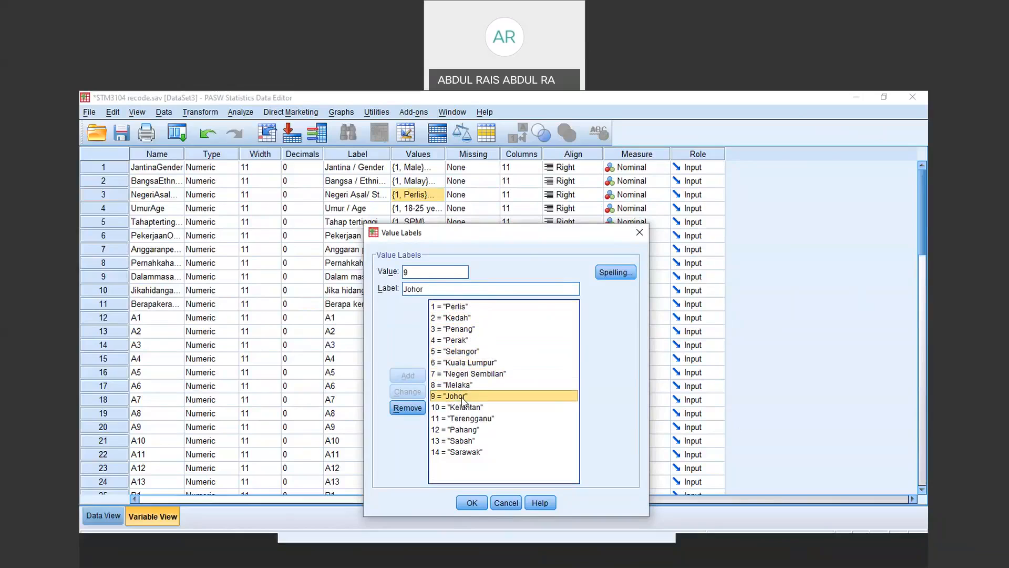
pyautogui.click(467, 409)
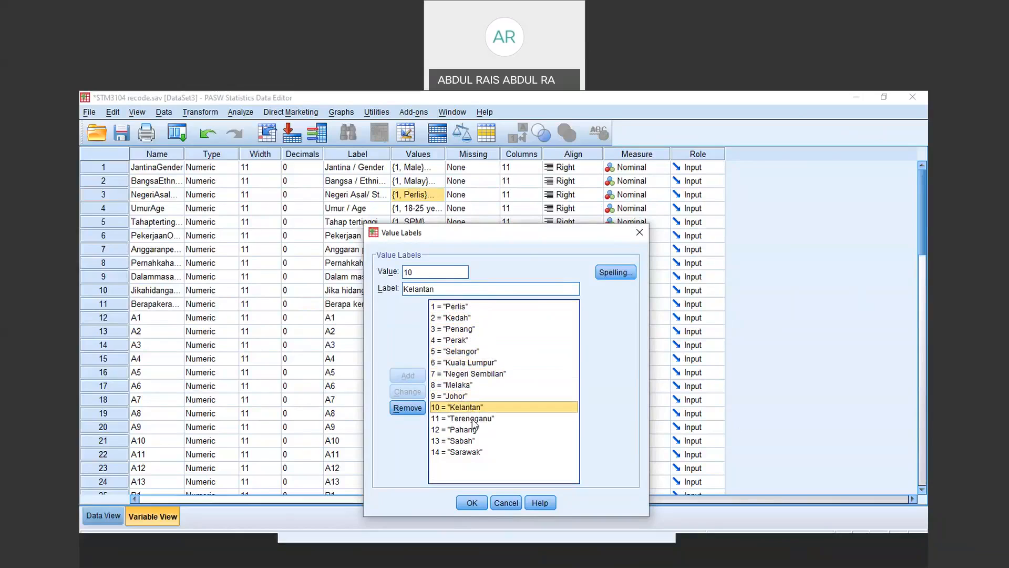
pyautogui.click(474, 419)
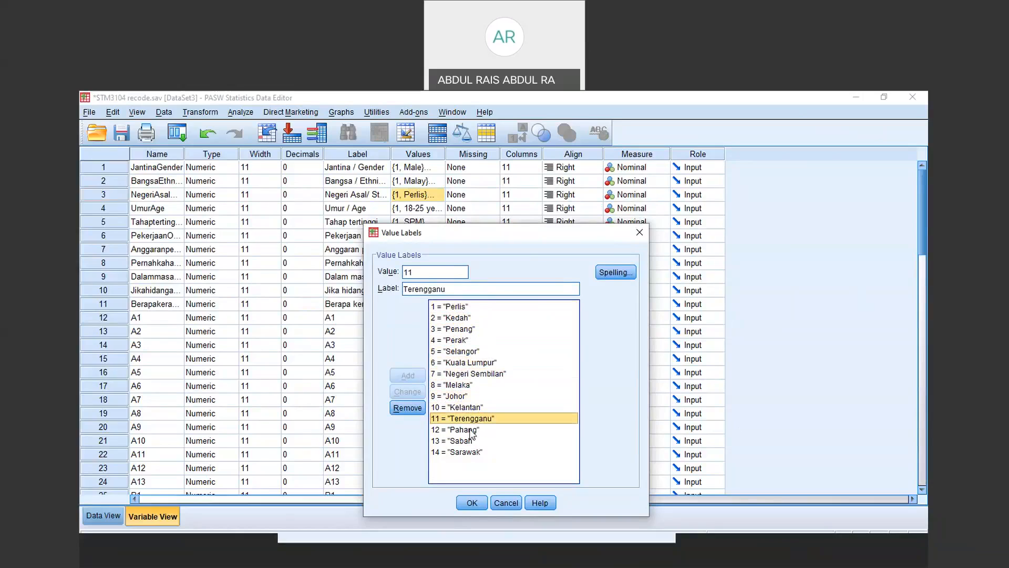
pyautogui.click(470, 429)
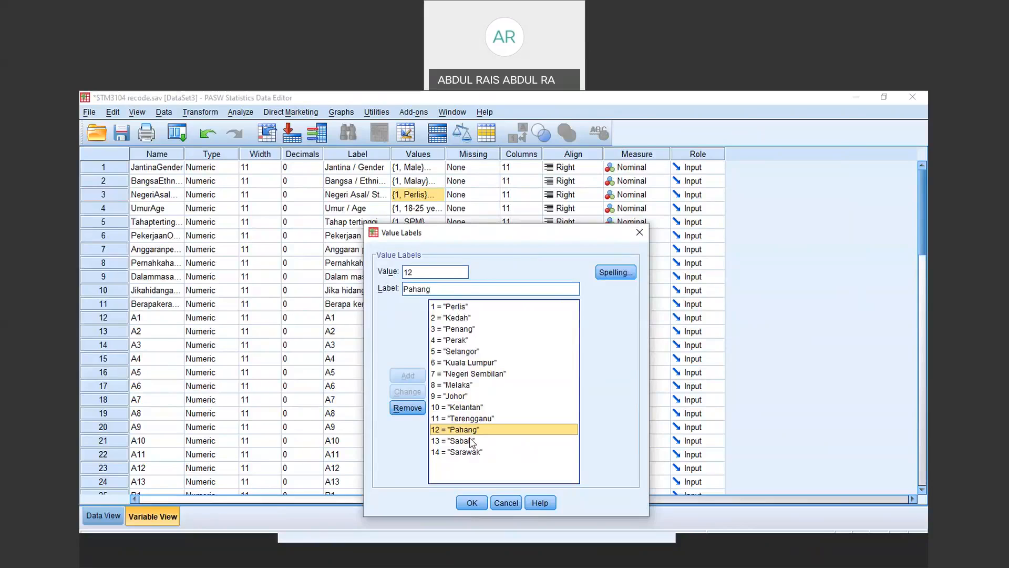
pyautogui.click(471, 442)
pyautogui.click(472, 453)
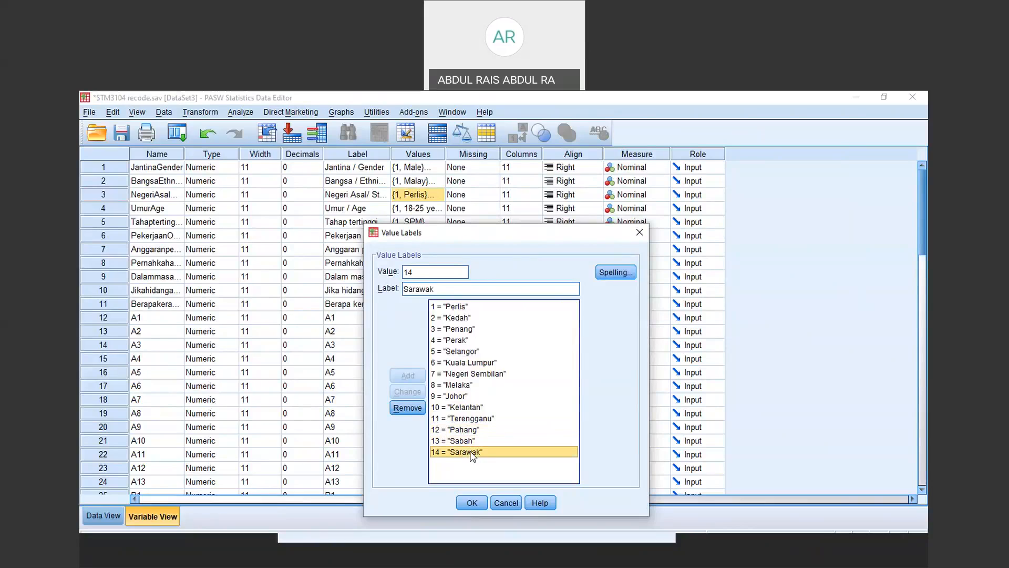
# Close the state-of-origin value labels and review the value labels defined for the UmurAge variable
pyautogui.click(472, 503)
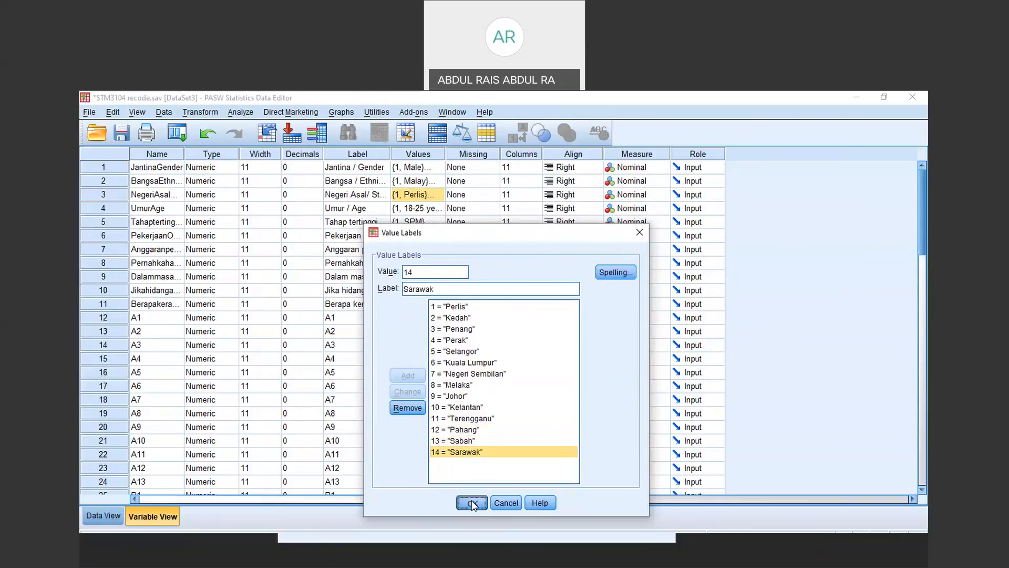
pyautogui.click(112, 210)
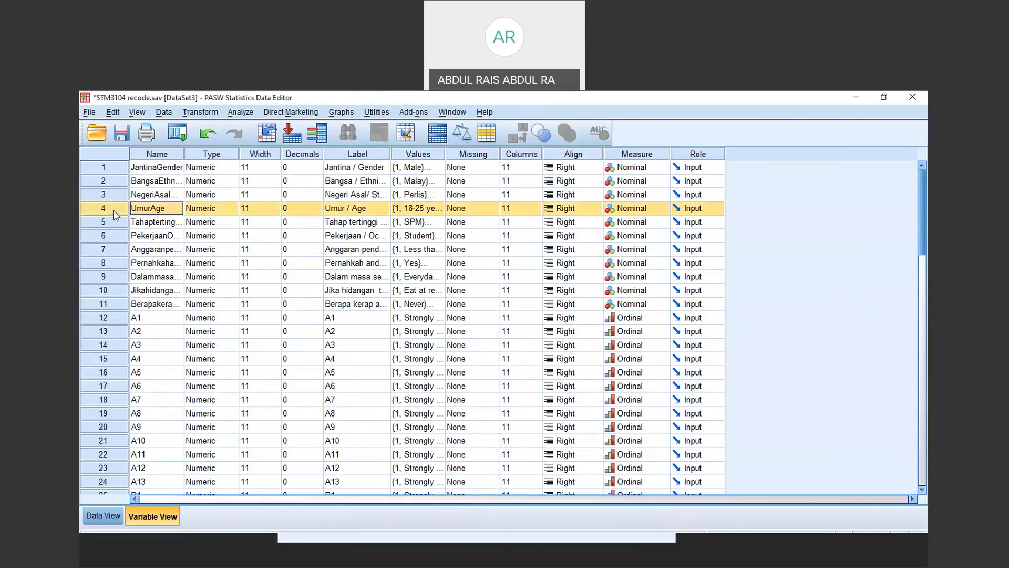
pyautogui.click(434, 209)
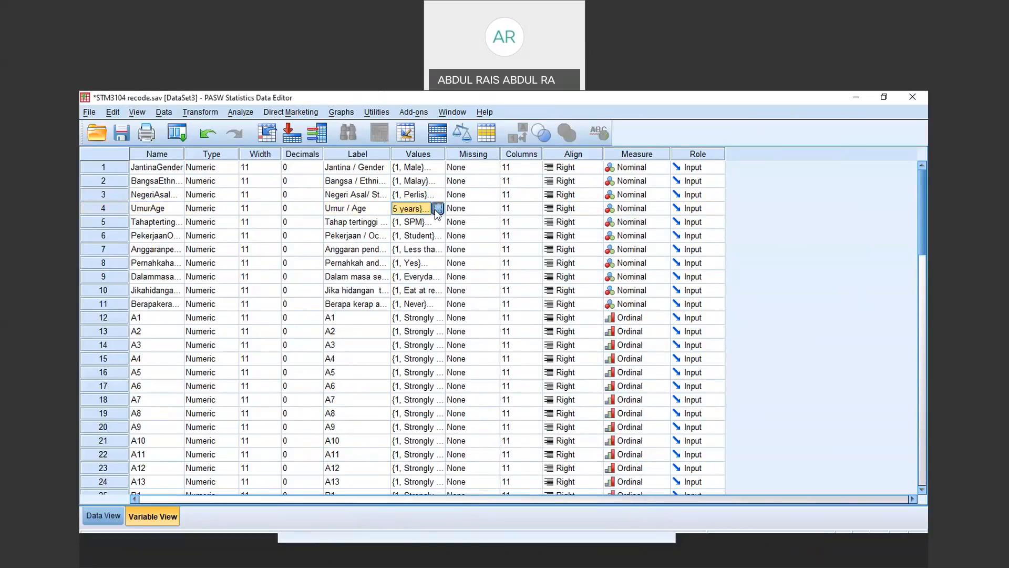
pyautogui.click(434, 209)
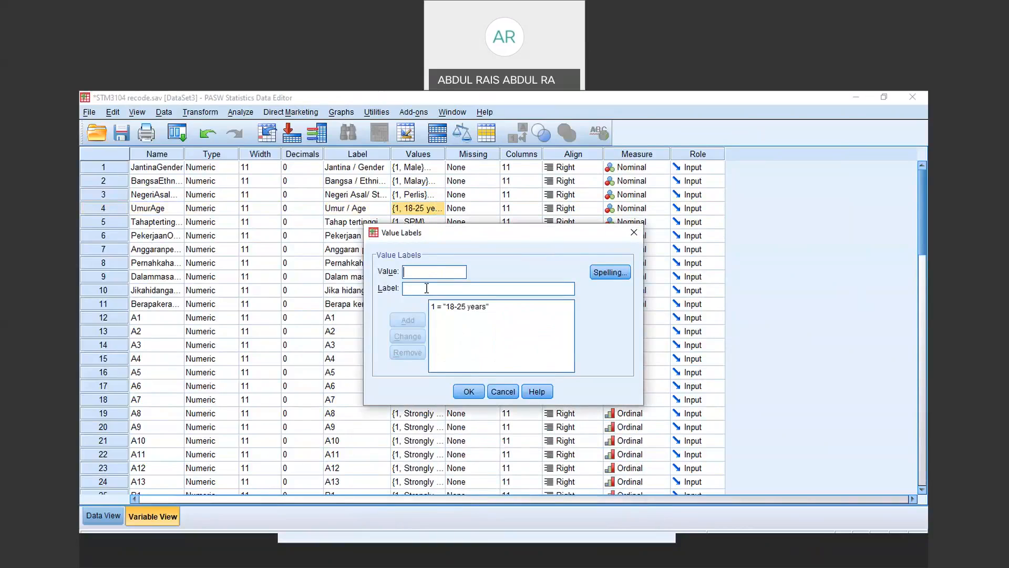
pyautogui.click(485, 321)
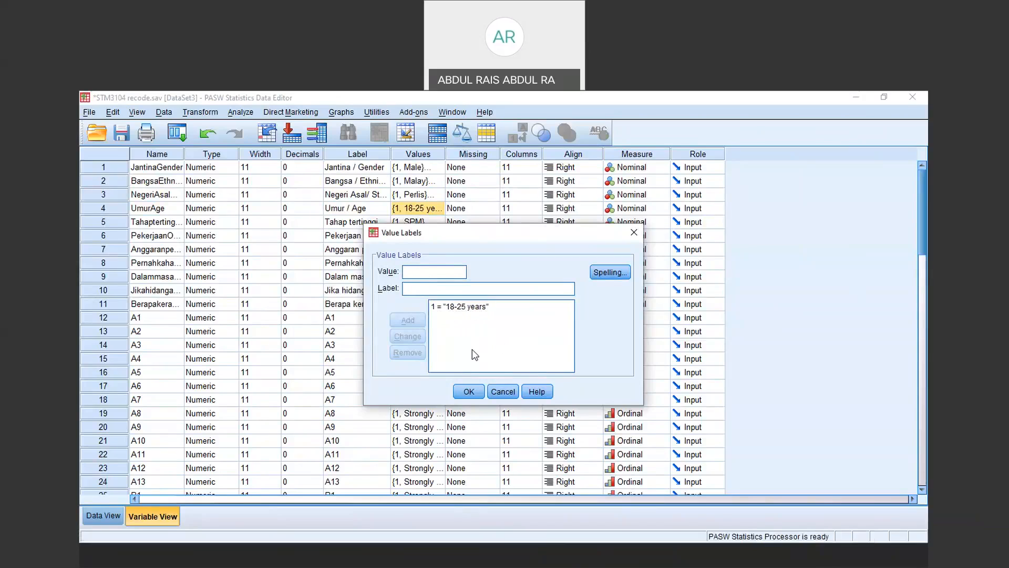
pyautogui.click(469, 391)
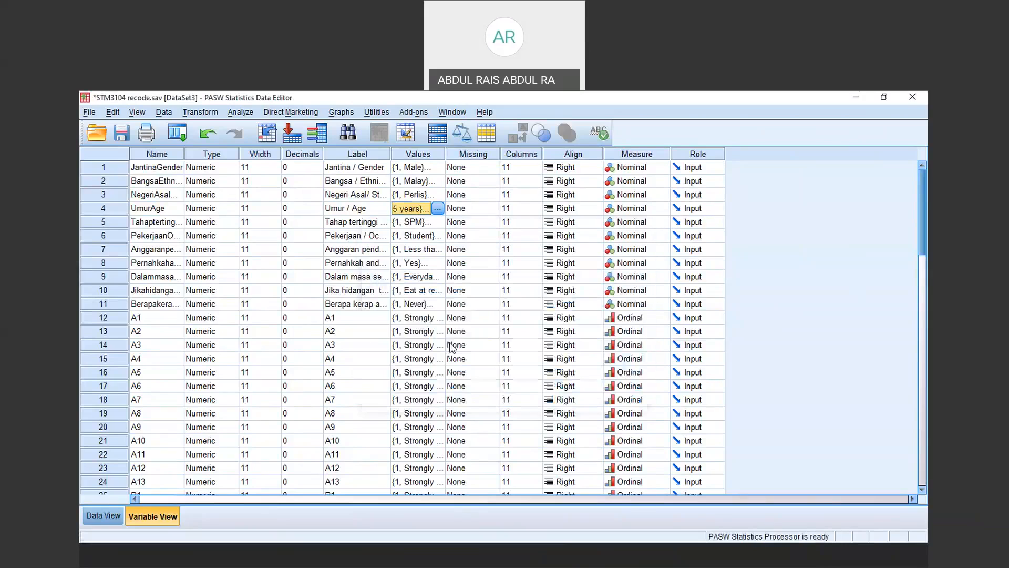
# Review the value labels of the highest education level variable in row 5, going through its entries from SPM to Masters
pyautogui.click(96, 222)
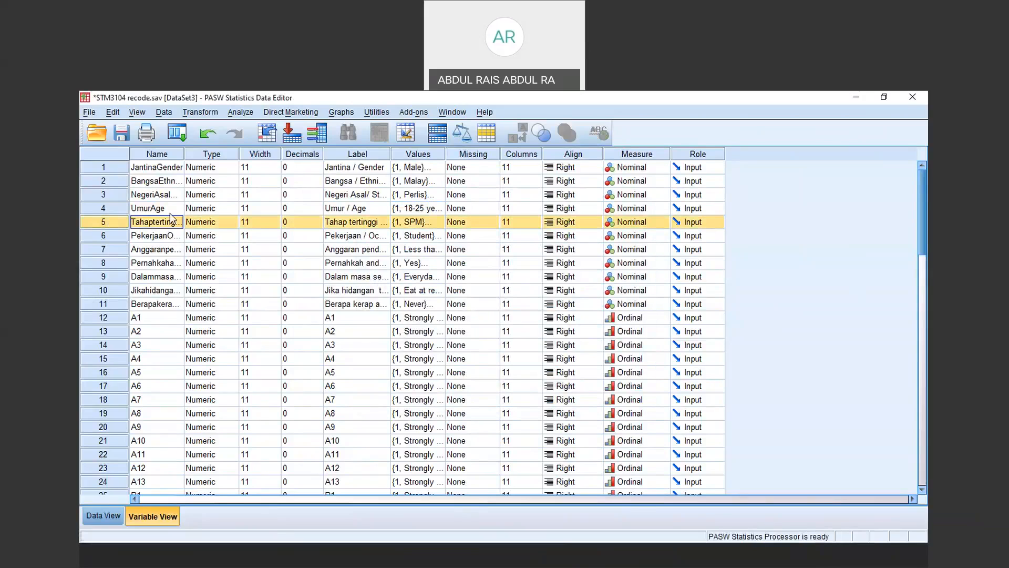
pyautogui.click(438, 223)
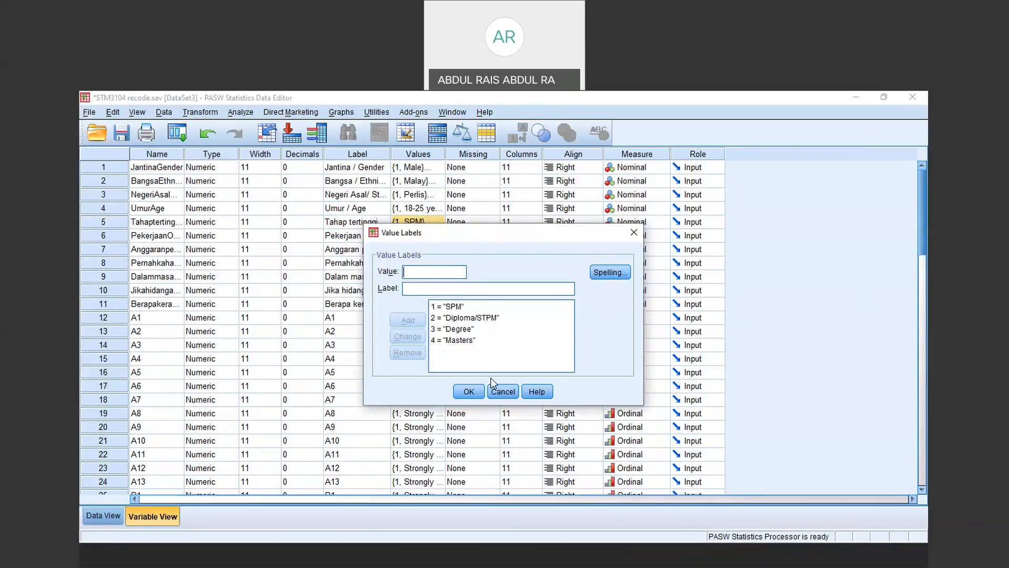
pyautogui.click(464, 342)
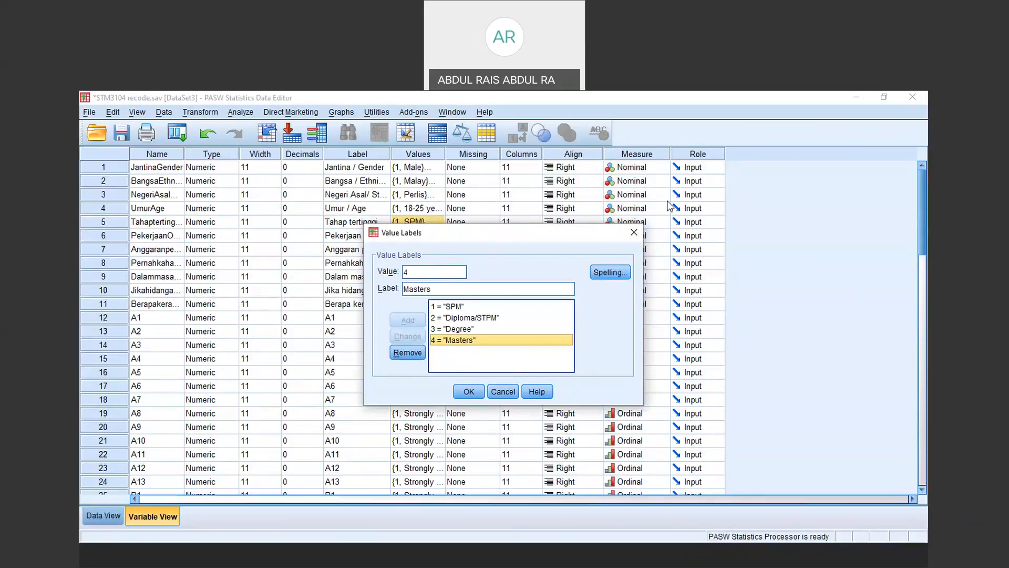
pyautogui.moveTo(483, 233); pyautogui.dragTo(668, 201)
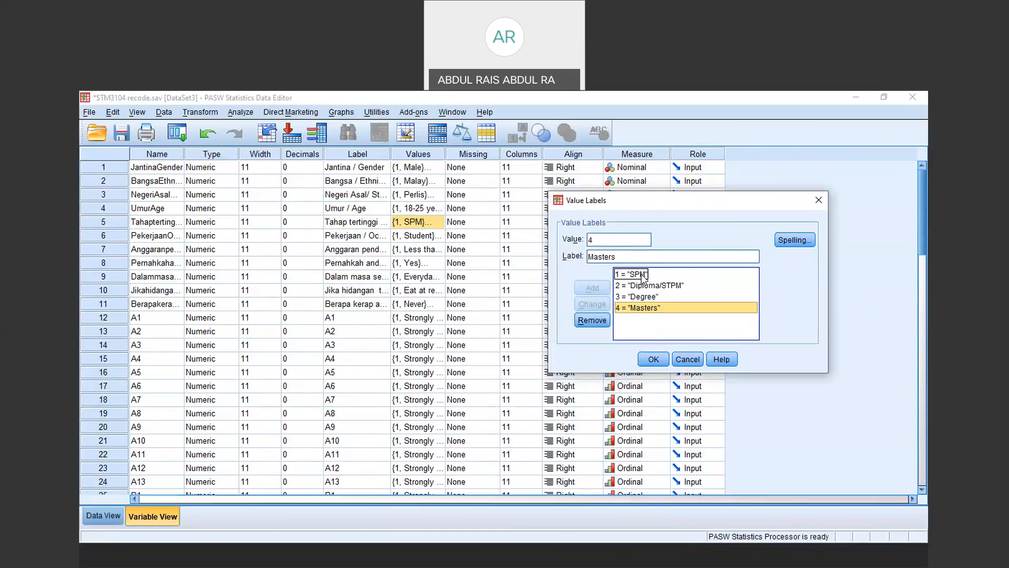
pyautogui.click(642, 274)
pyautogui.click(641, 286)
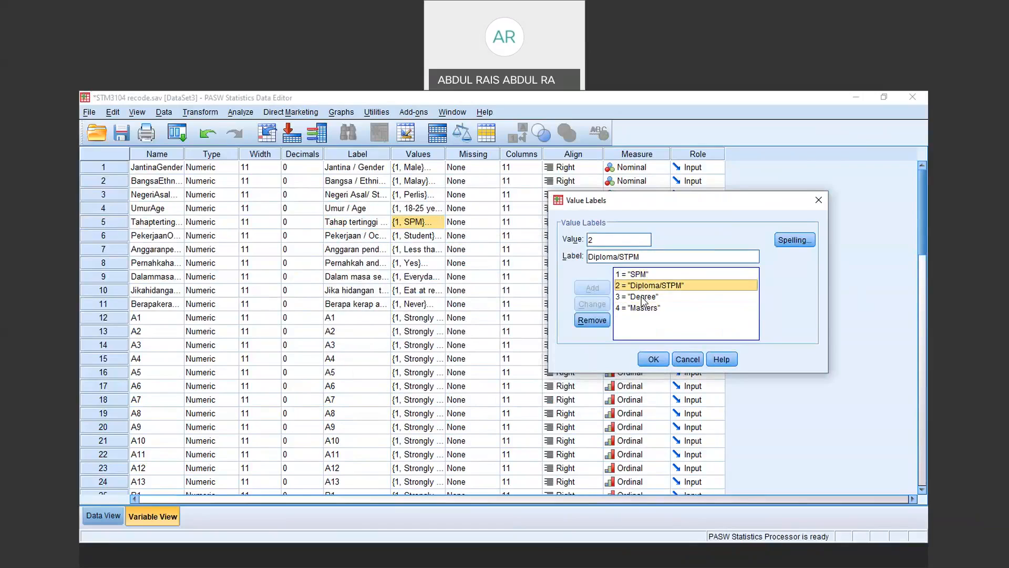
pyautogui.click(642, 297)
pyautogui.click(643, 309)
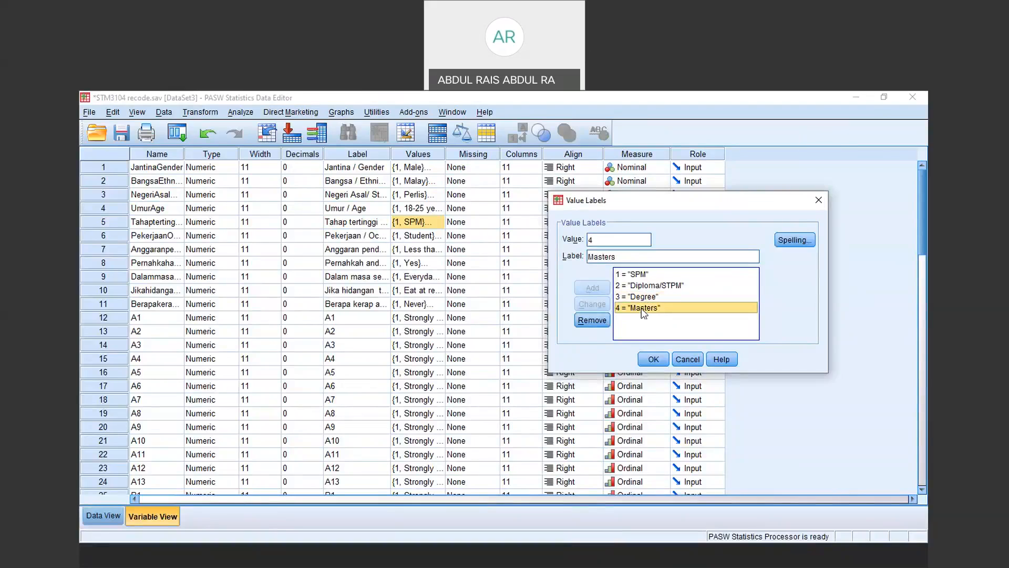
pyautogui.click(652, 360)
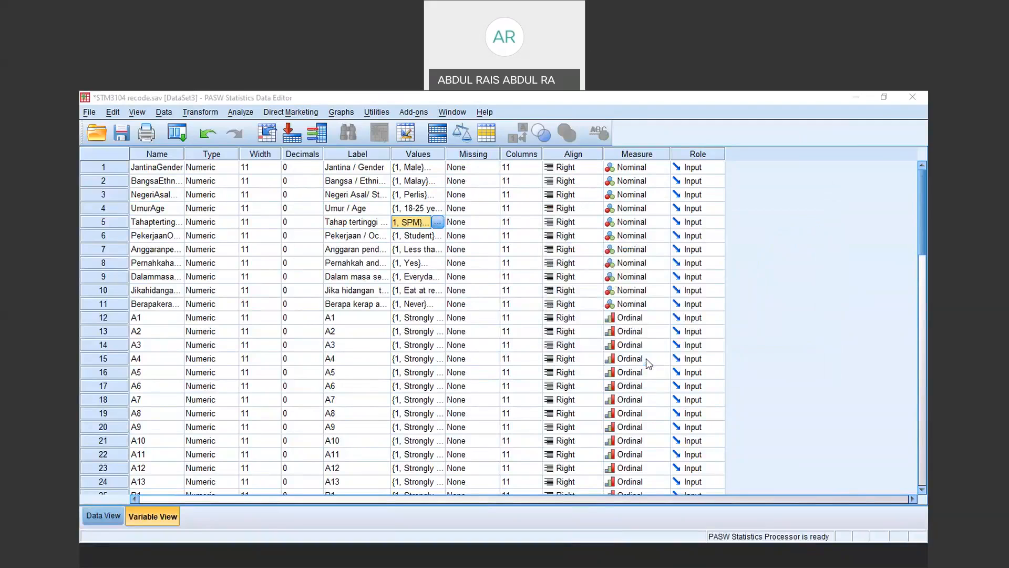
# Review the value labels defined for the occupation variable (Pekerjaan) in row 6
pyautogui.click(108, 237)
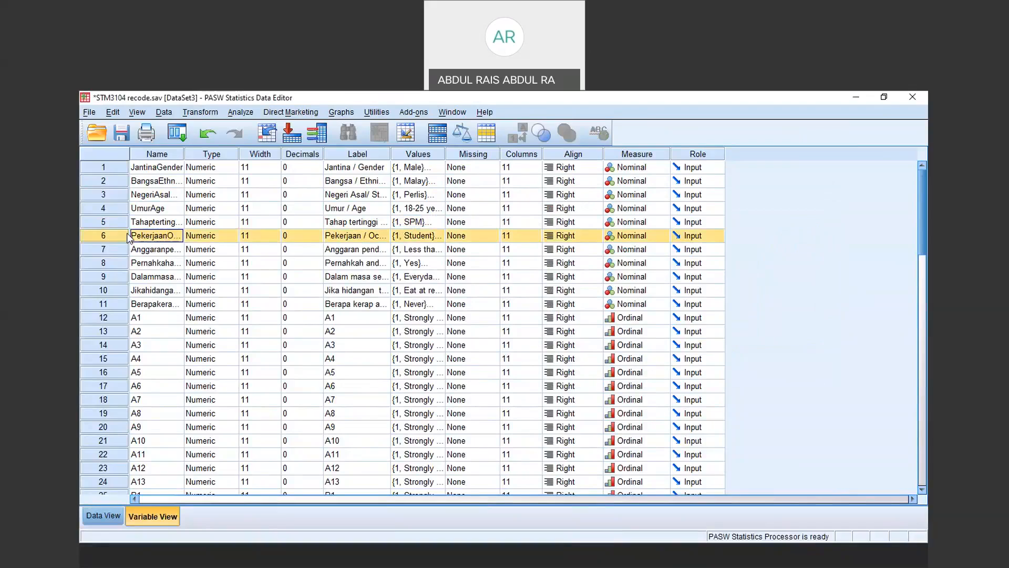
pyautogui.click(437, 235)
pyautogui.click(438, 235)
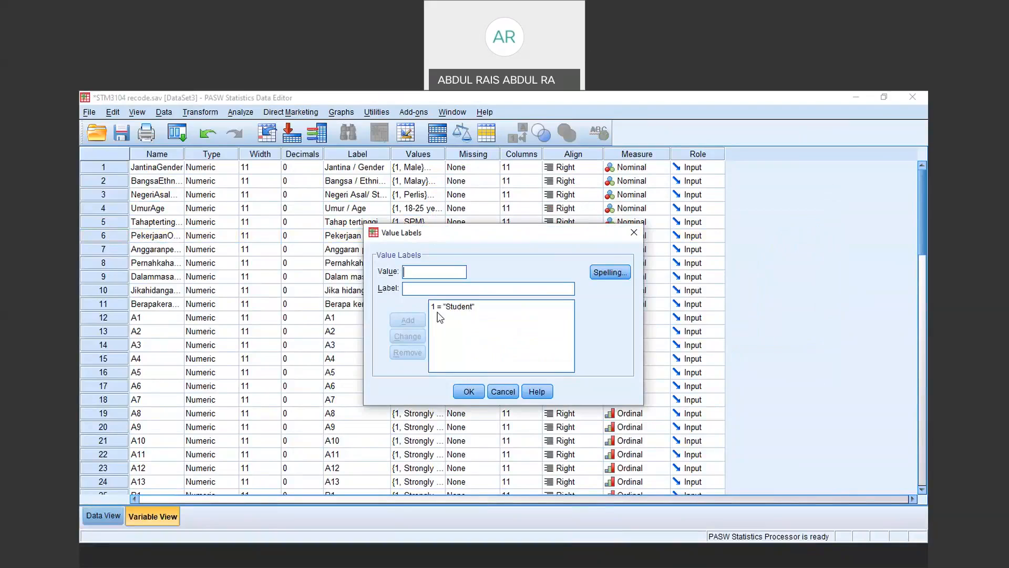
pyautogui.click(469, 393)
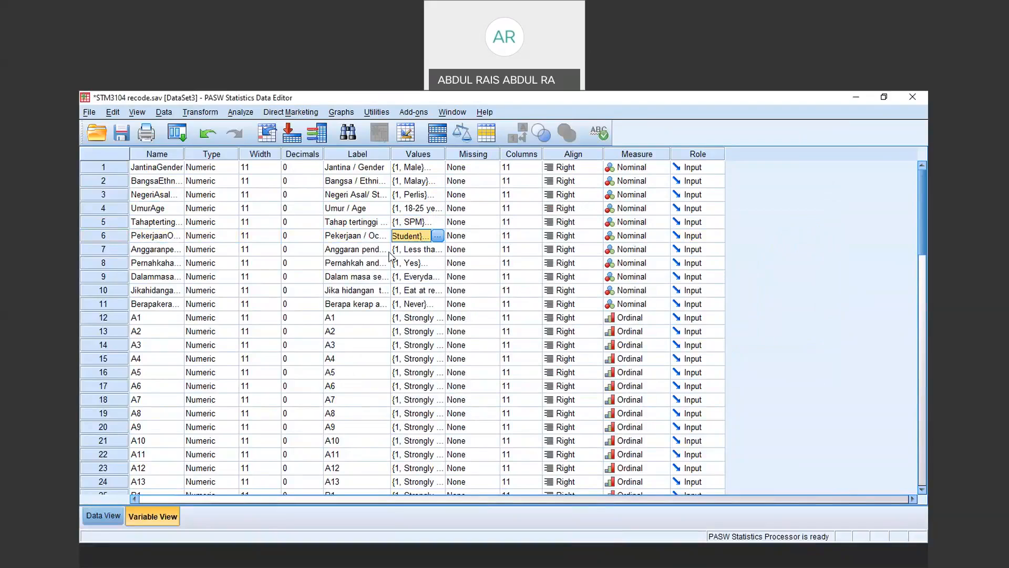
# Review the value labels of the estimated income variable in row 7, going through its RM income ranges
pyautogui.click(108, 250)
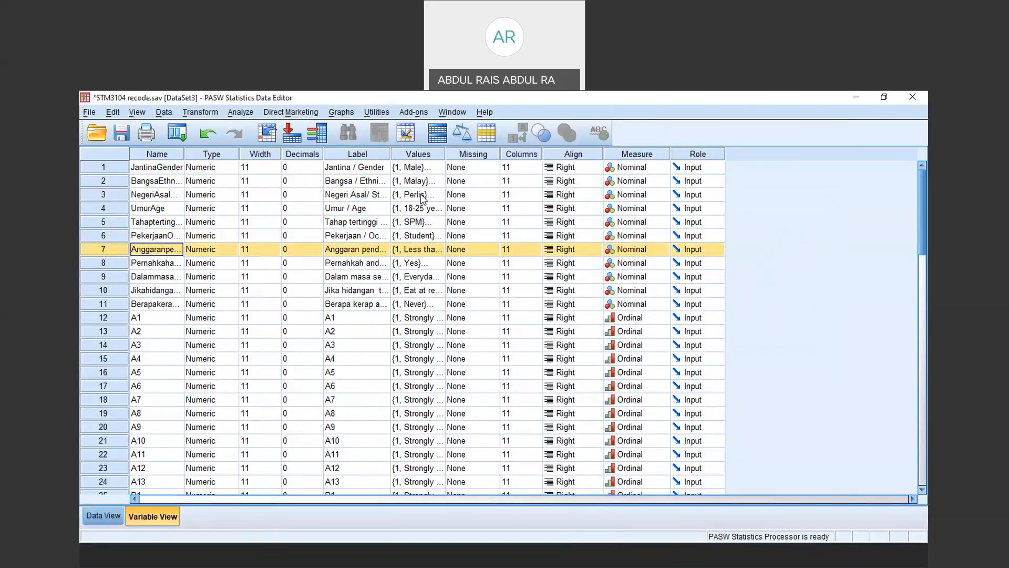
pyautogui.click(441, 252)
pyautogui.click(439, 251)
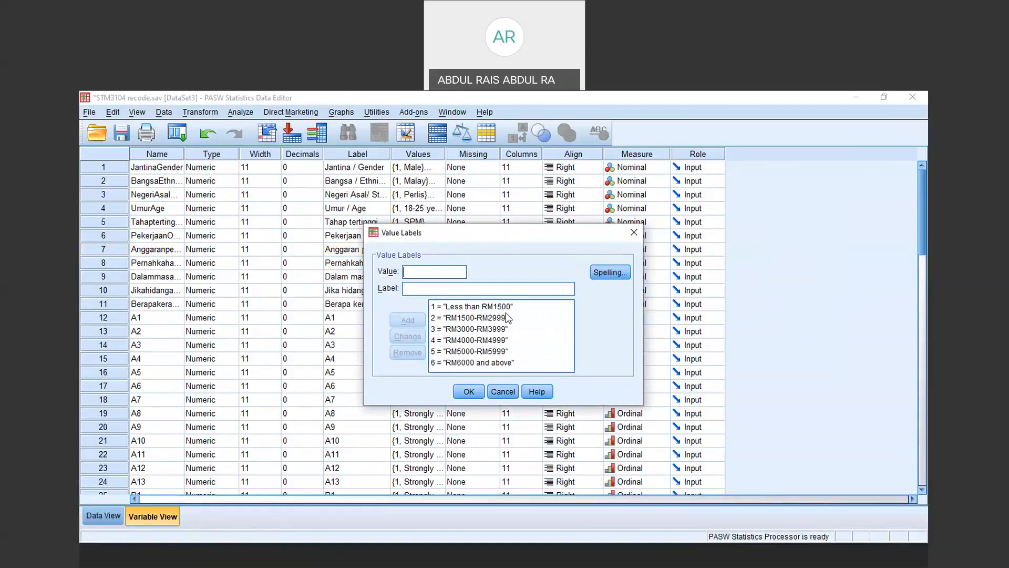
pyautogui.click(466, 317)
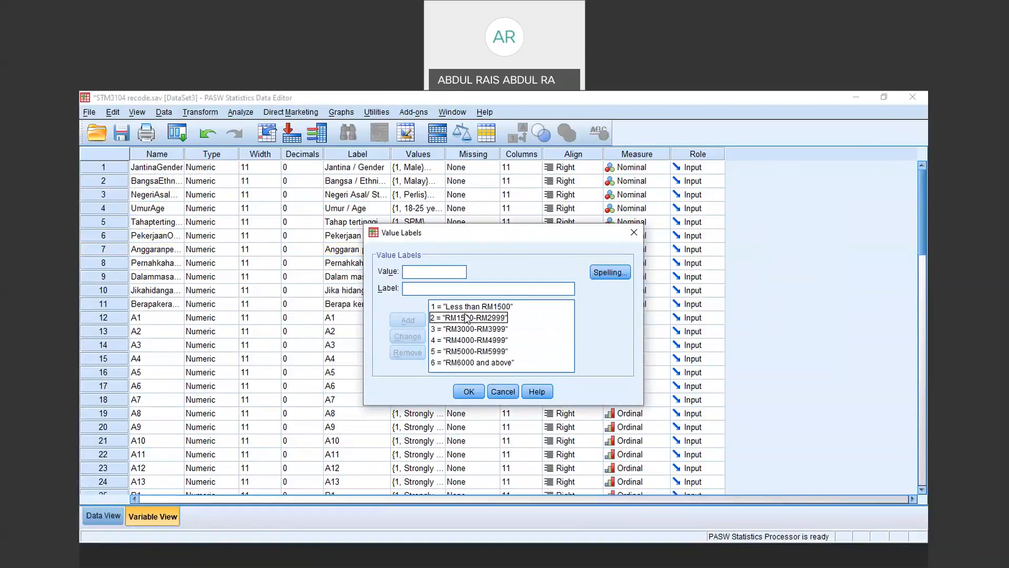
pyautogui.click(473, 340)
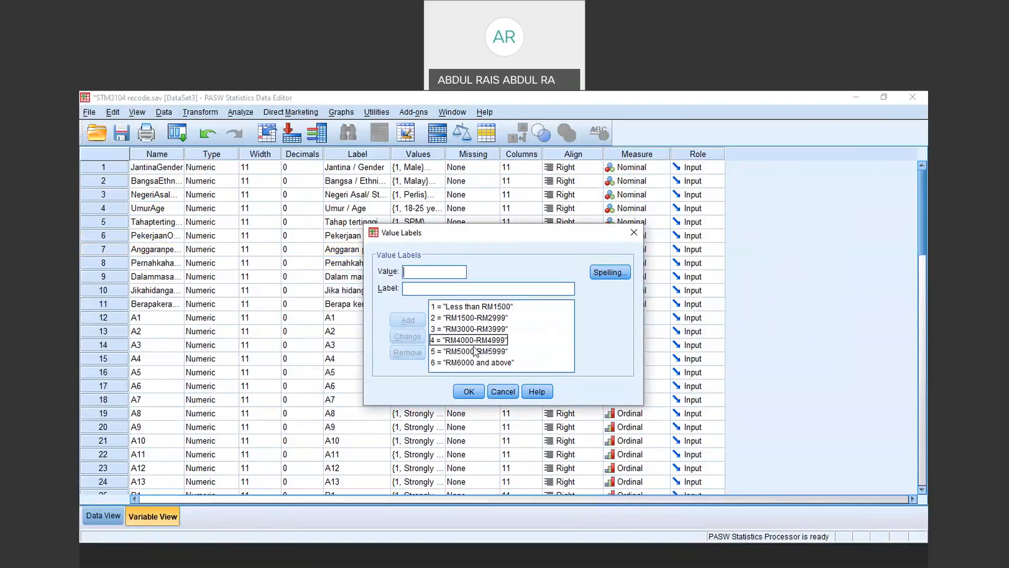
pyautogui.click(441, 329)
pyautogui.click(441, 319)
pyautogui.click(465, 329)
pyautogui.click(465, 318)
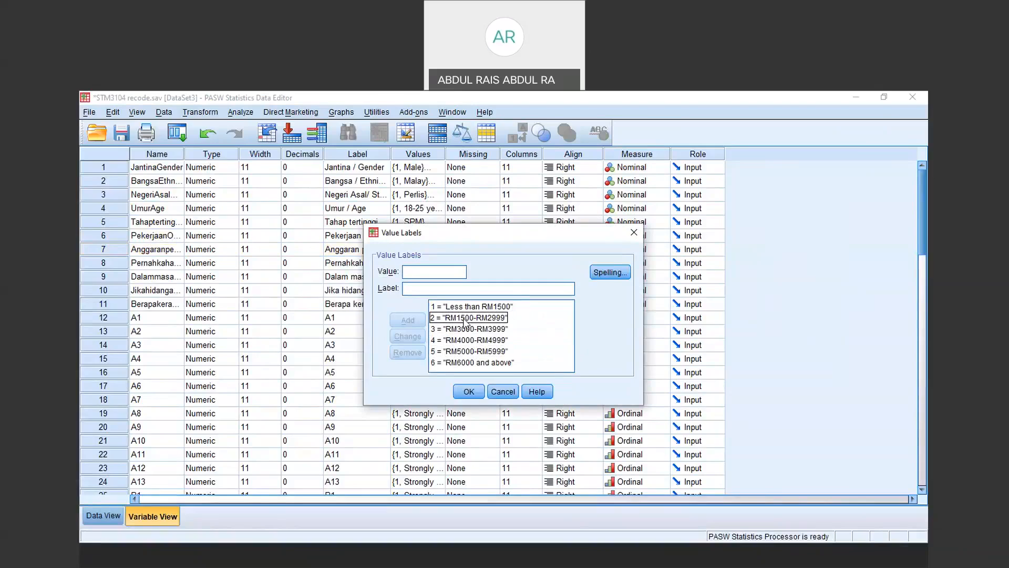
pyautogui.click(476, 330)
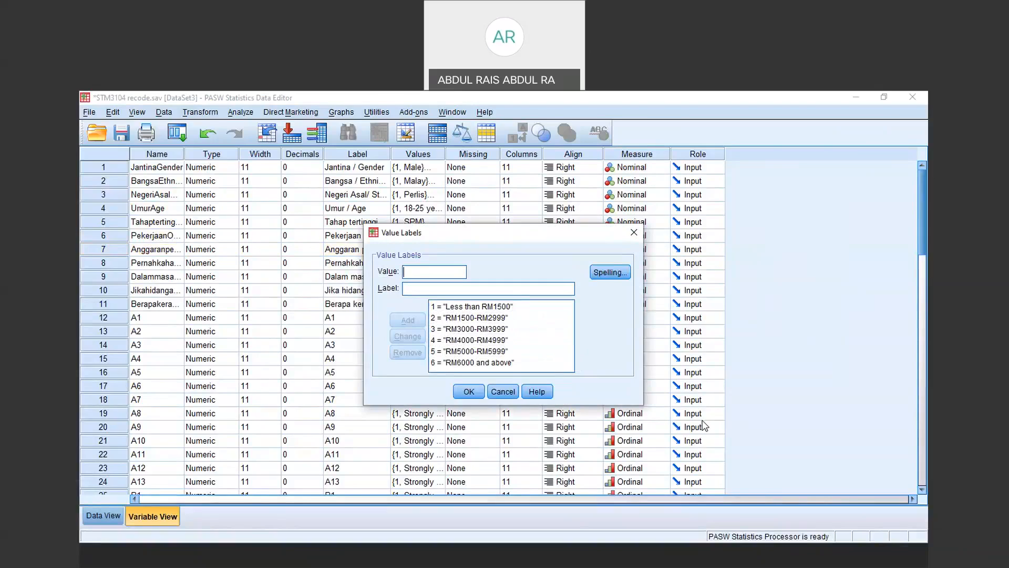
pyautogui.click(455, 371)
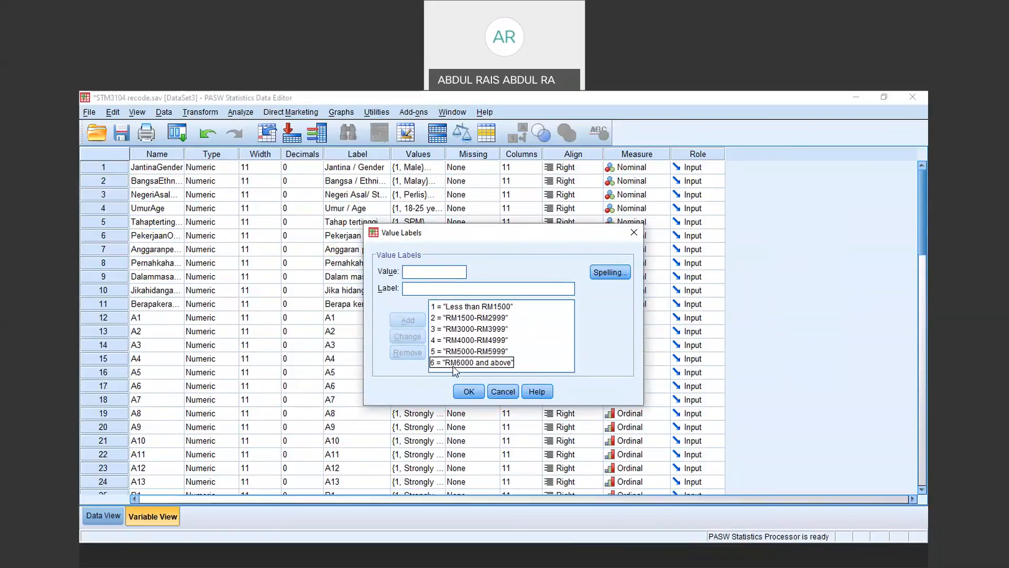
pyautogui.click(479, 390)
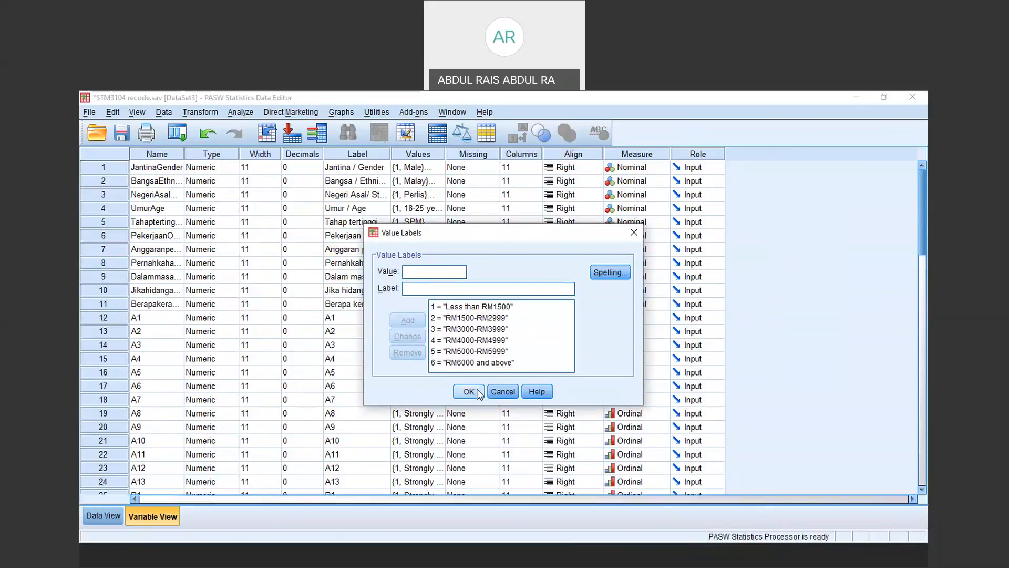
pyautogui.click(478, 392)
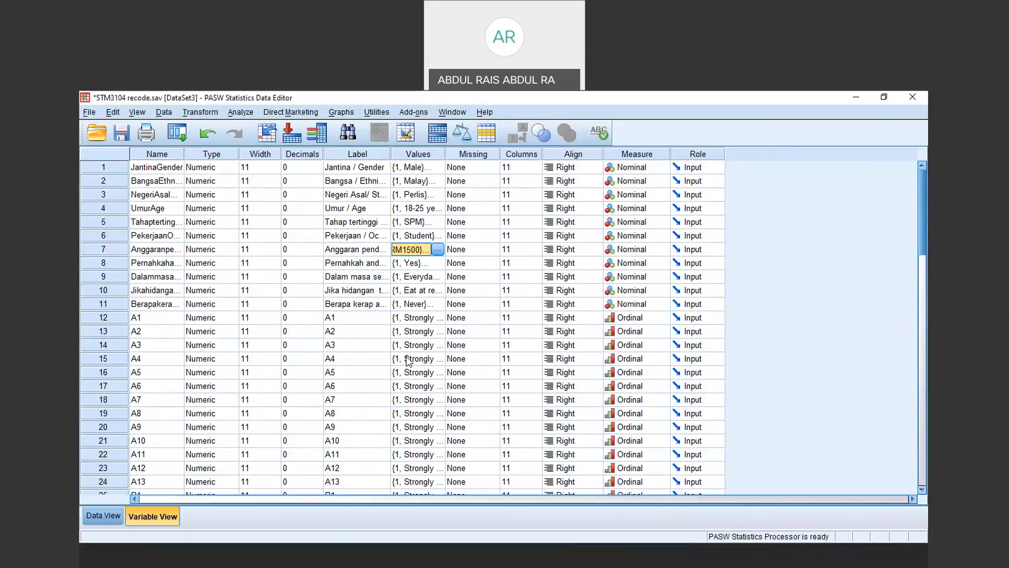
# Review the value labels of the Pernahkah question variable in row 8
pyautogui.click(111, 265)
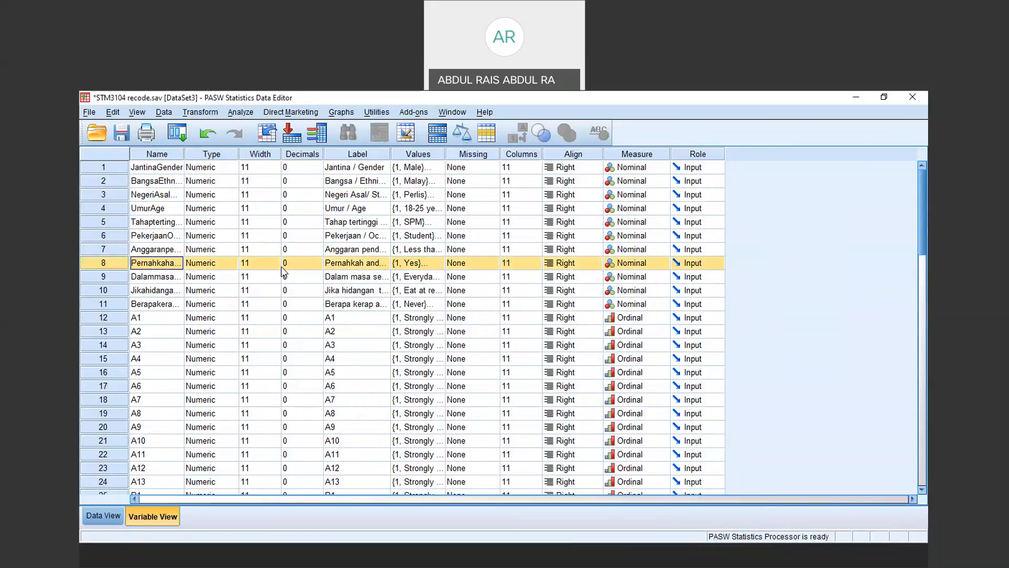
pyautogui.click(439, 263)
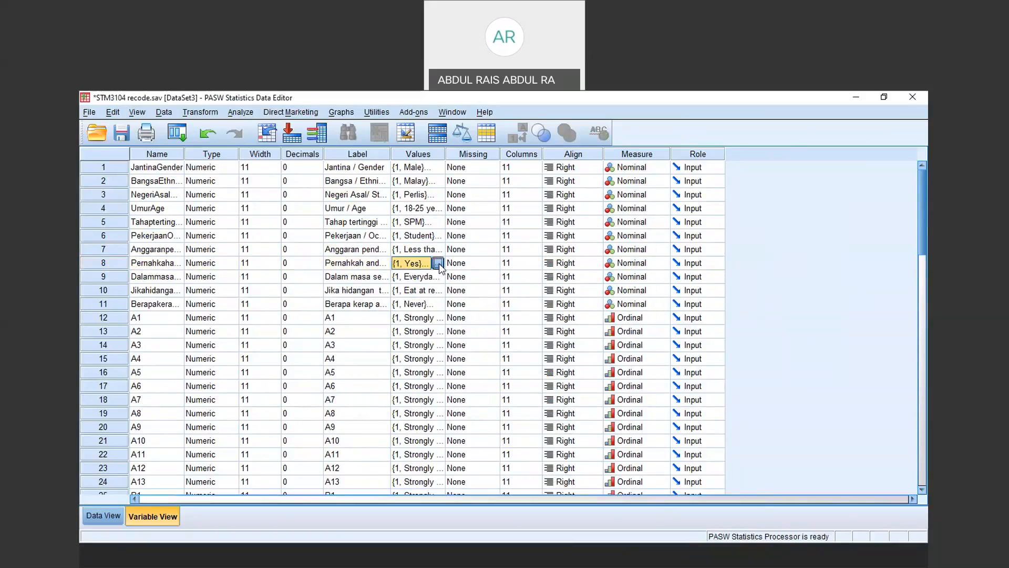
pyautogui.click(439, 263)
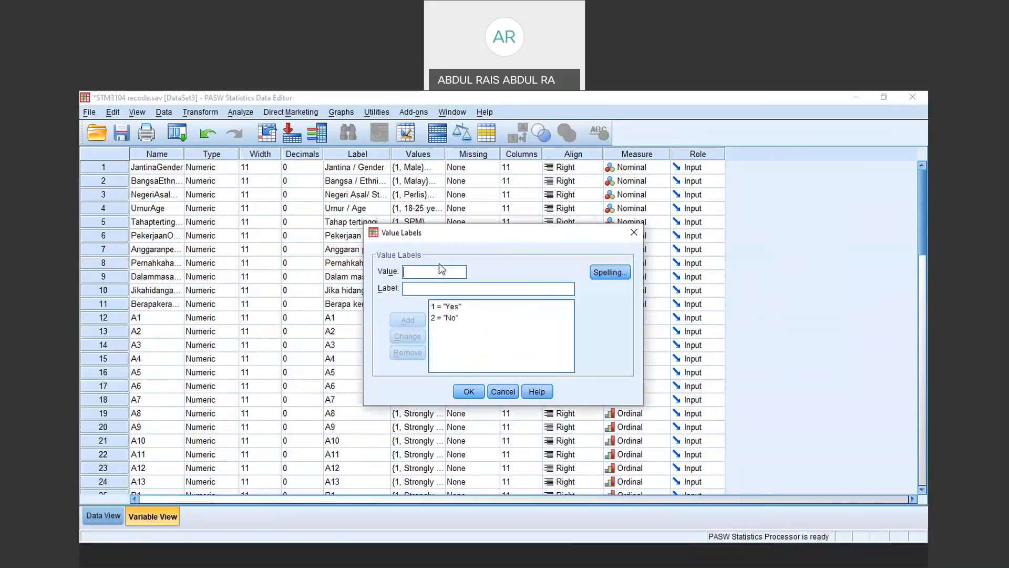
pyautogui.click(469, 392)
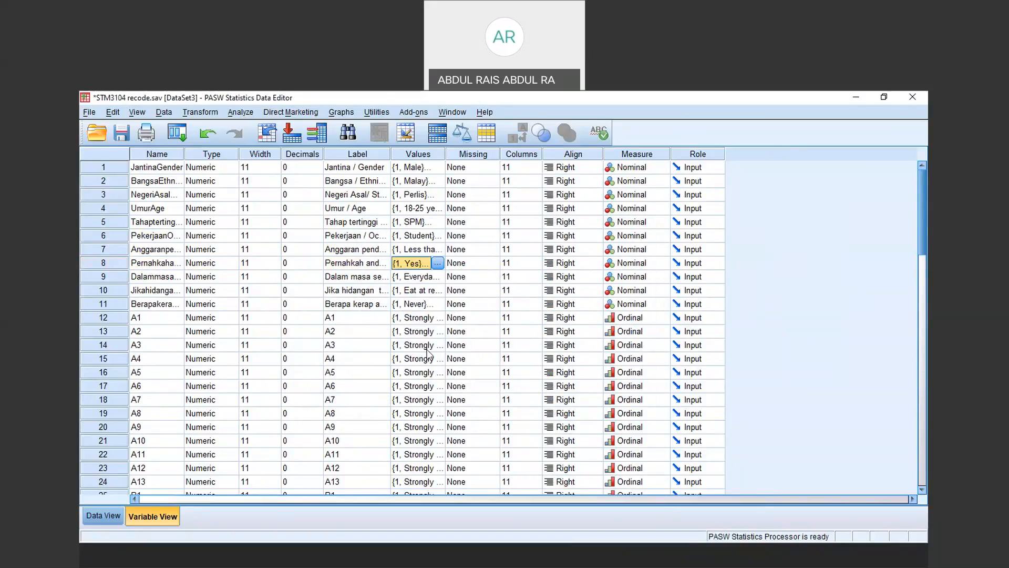
# Review the value labels of the Dalam masa question variable in row 9
pyautogui.click(108, 277)
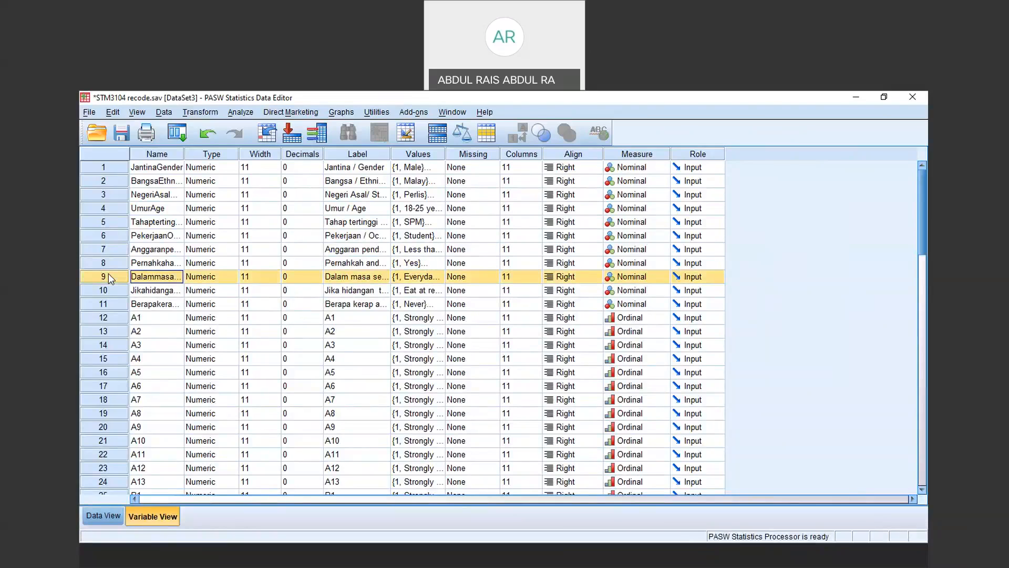
pyautogui.click(441, 277)
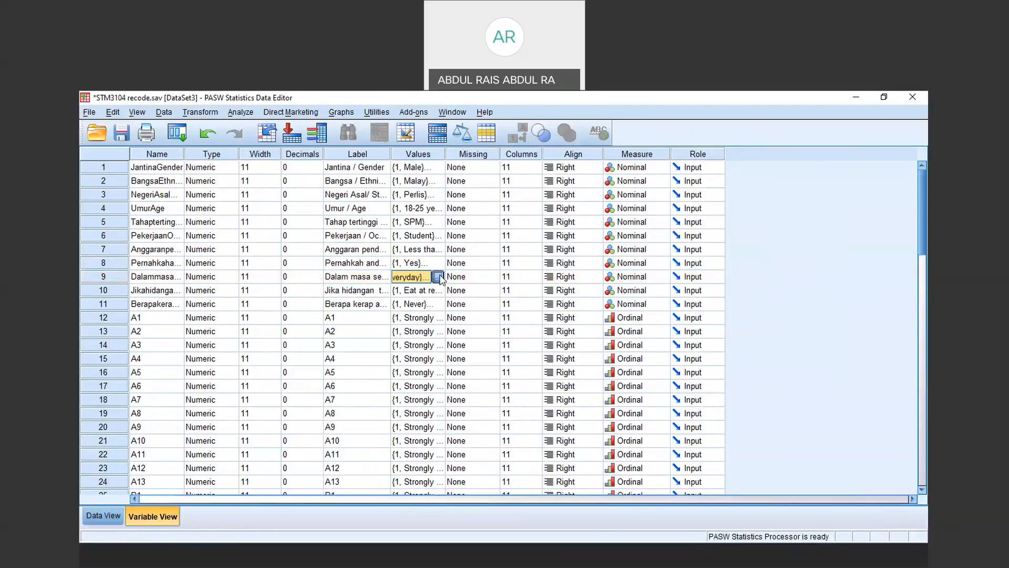
pyautogui.click(439, 277)
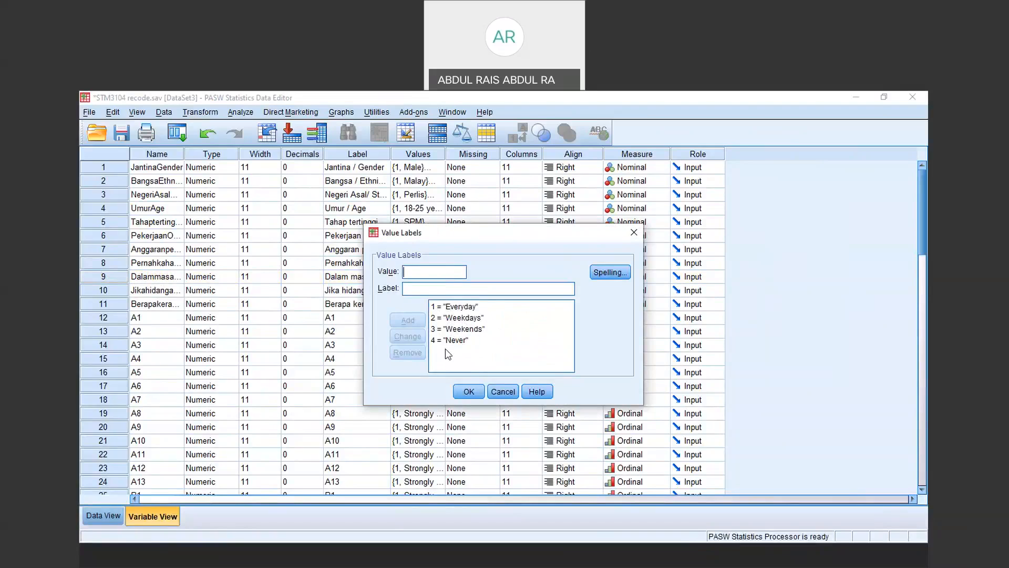
pyautogui.click(462, 392)
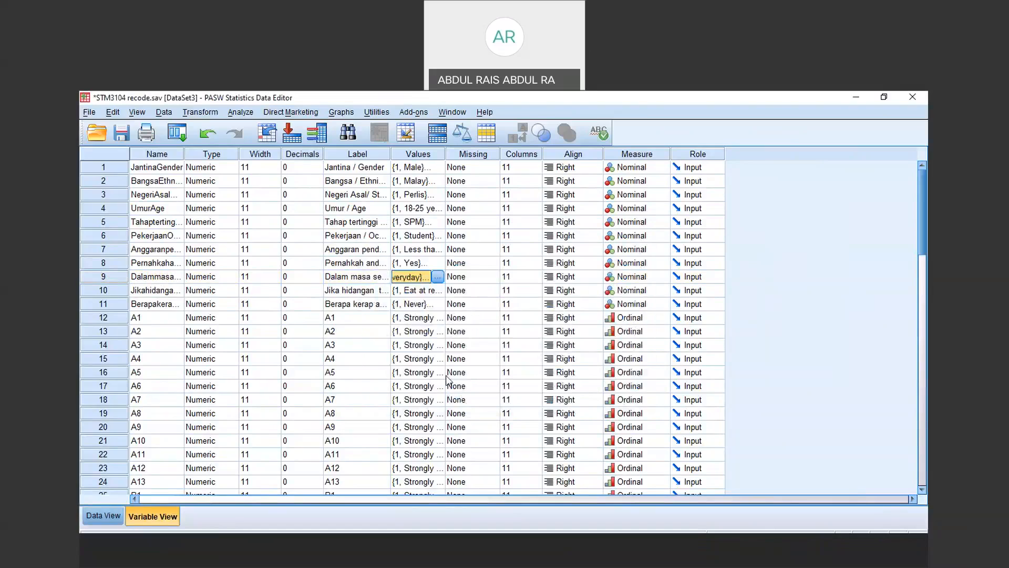
# Review the value labels of the Jika hidangan question variable in row 10
pyautogui.click(113, 291)
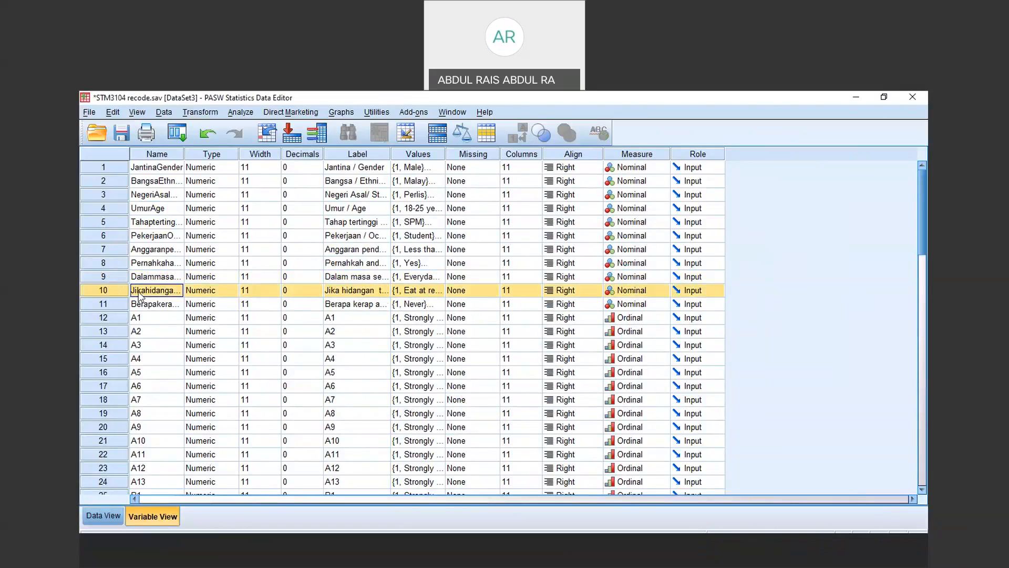
pyautogui.click(441, 293)
pyautogui.click(441, 290)
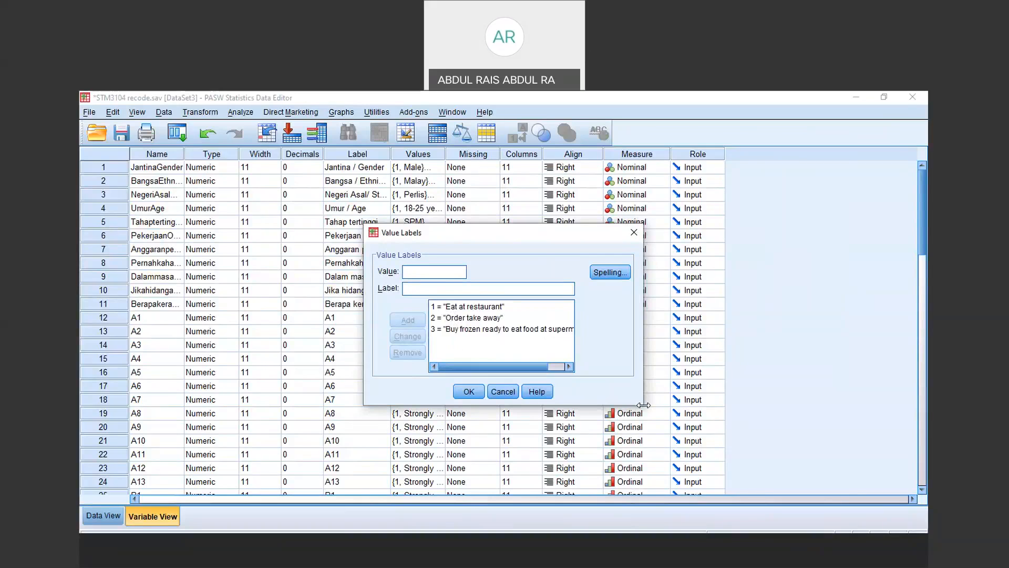
pyautogui.moveTo(641, 405); pyautogui.dragTo(753, 484)
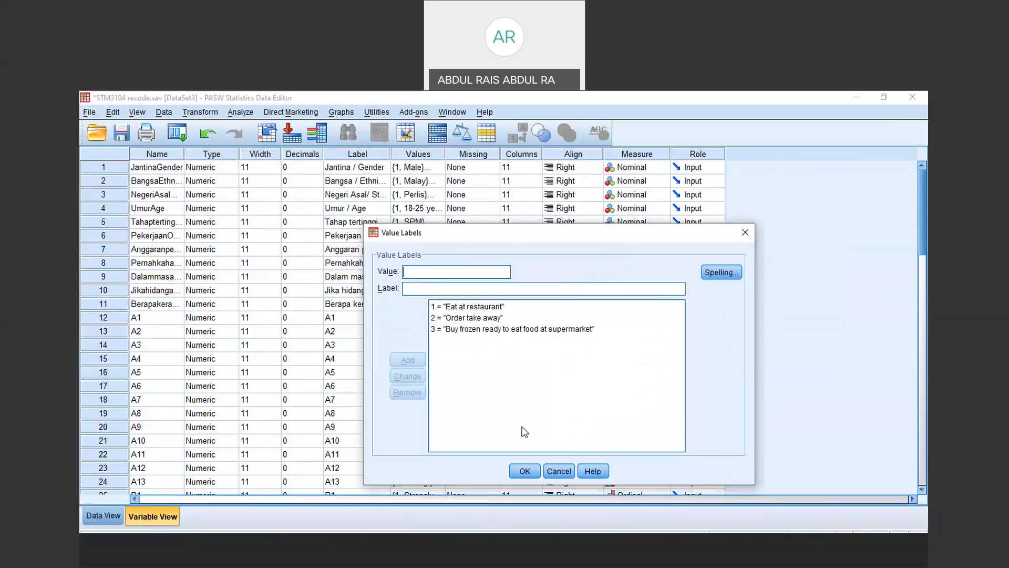
pyautogui.click(525, 470)
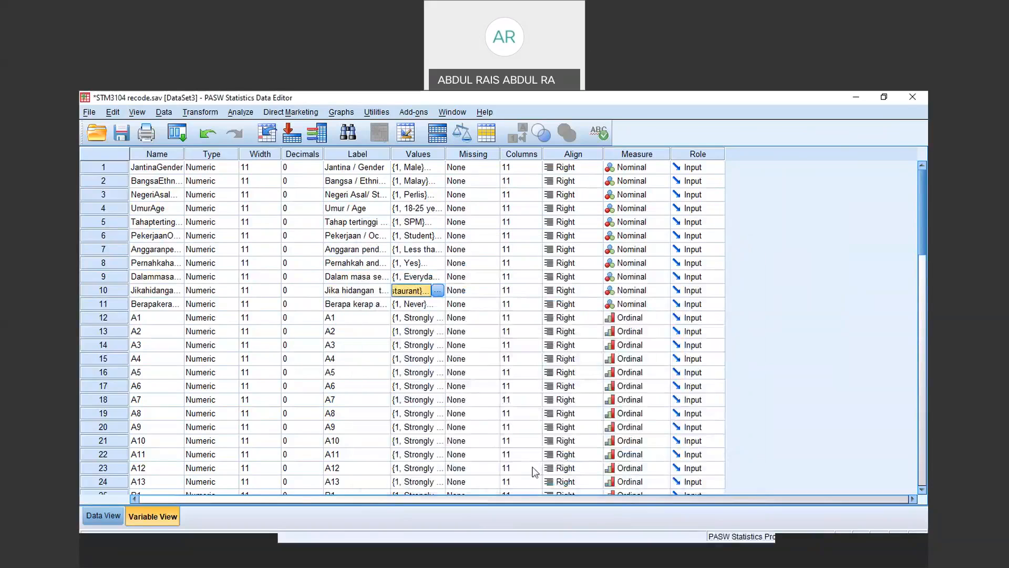
# Review the value labels of the Berapa kerap frequency variable in row 11, going through the codes from Never to More than twice a week
pyautogui.click(103, 308)
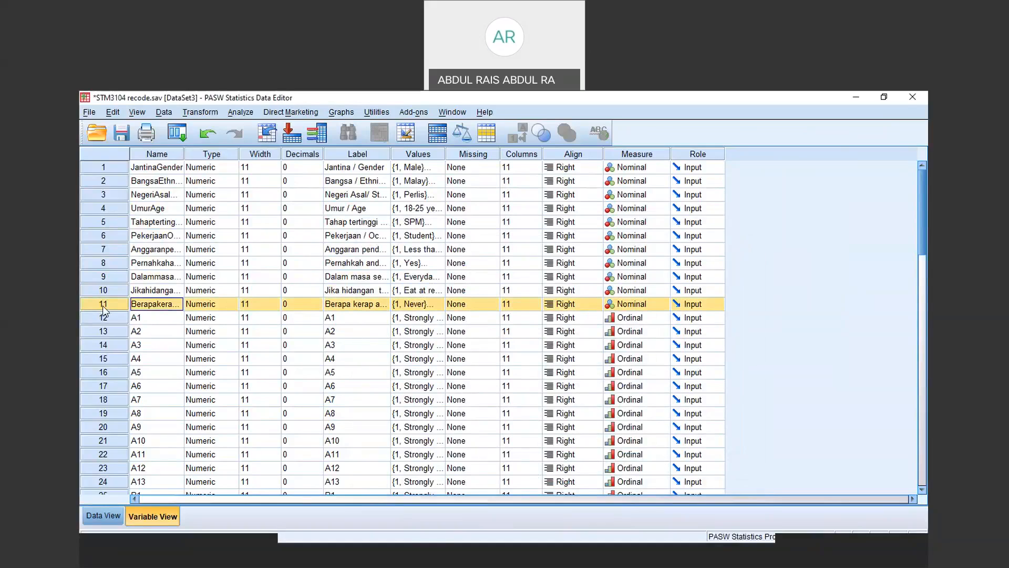
pyautogui.click(440, 306)
pyautogui.click(440, 306)
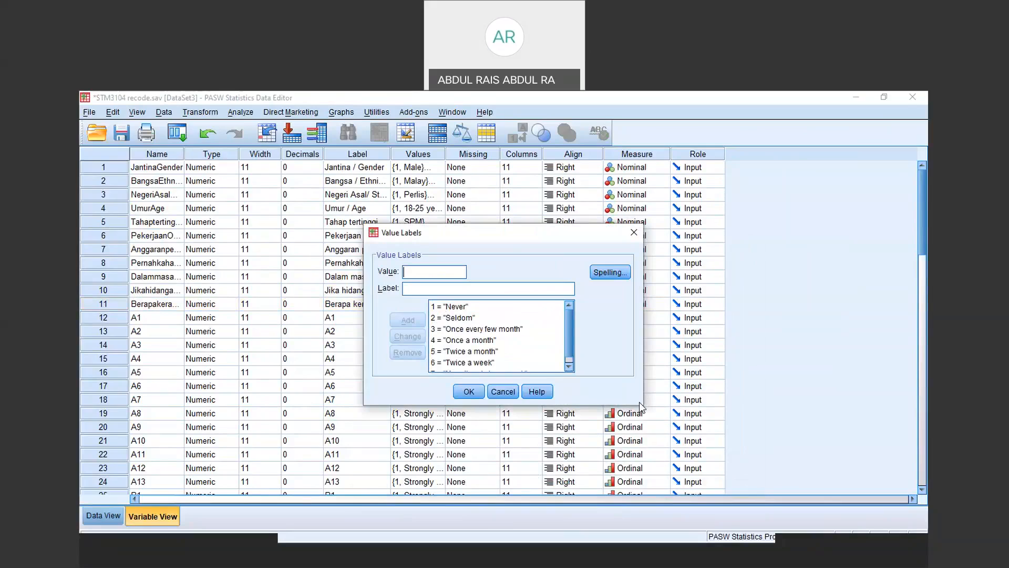
pyautogui.moveTo(643, 405); pyautogui.dragTo(664, 464)
pyautogui.click(455, 309)
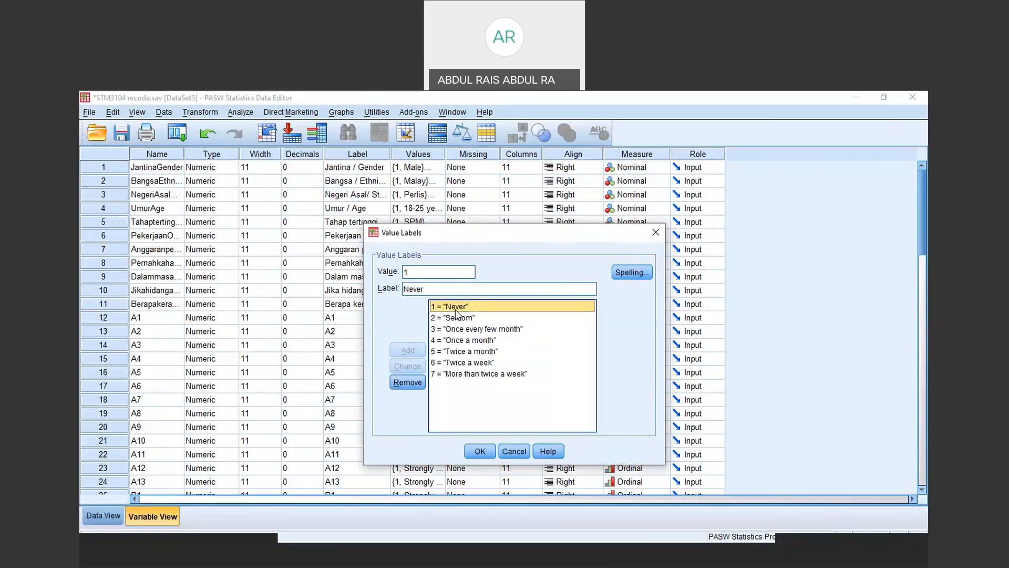
pyautogui.click(456, 310)
pyautogui.click(471, 318)
pyautogui.press('Down')
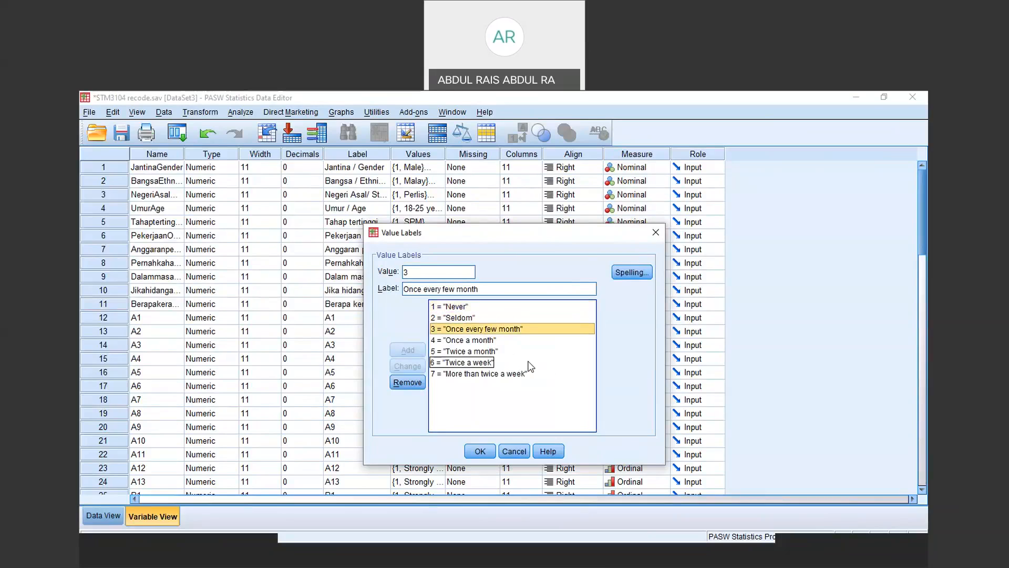
pyautogui.click(473, 340)
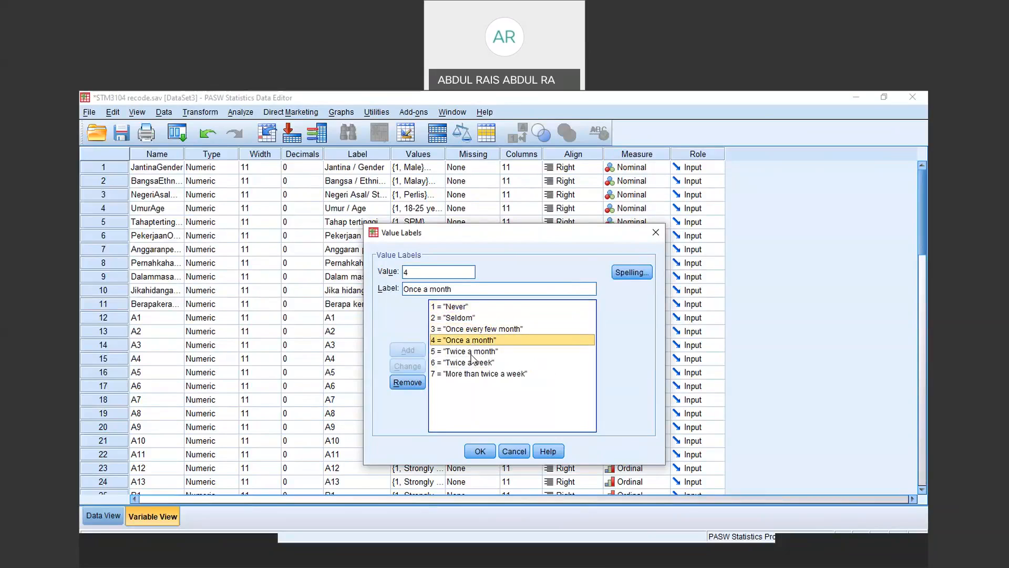
pyautogui.click(475, 353)
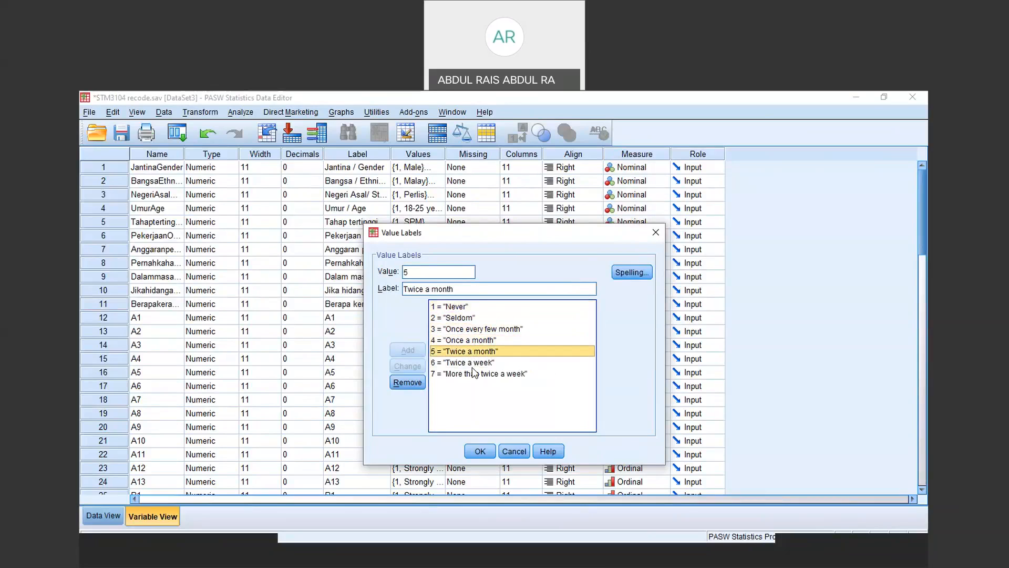
pyautogui.click(473, 363)
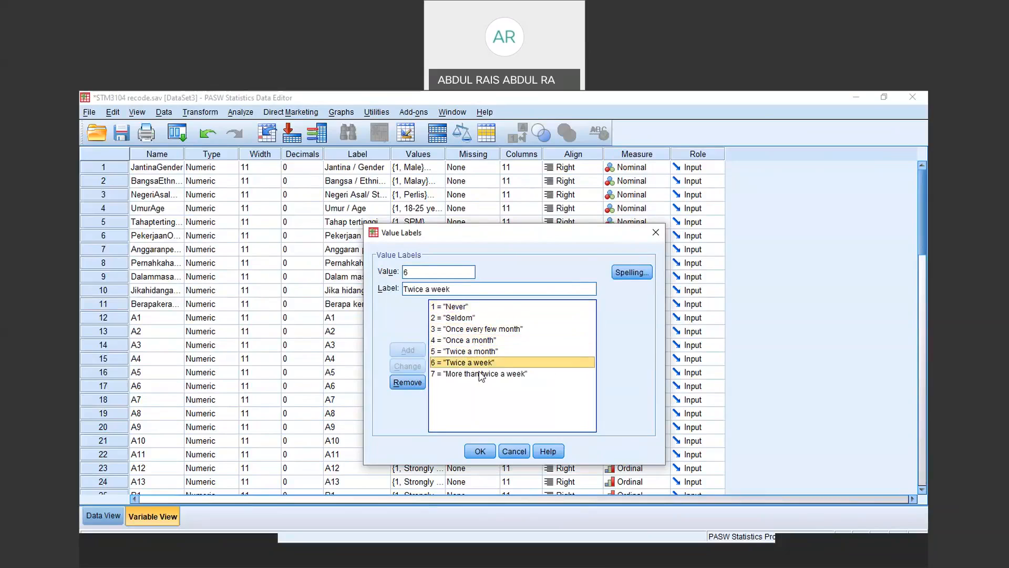
pyautogui.click(484, 375)
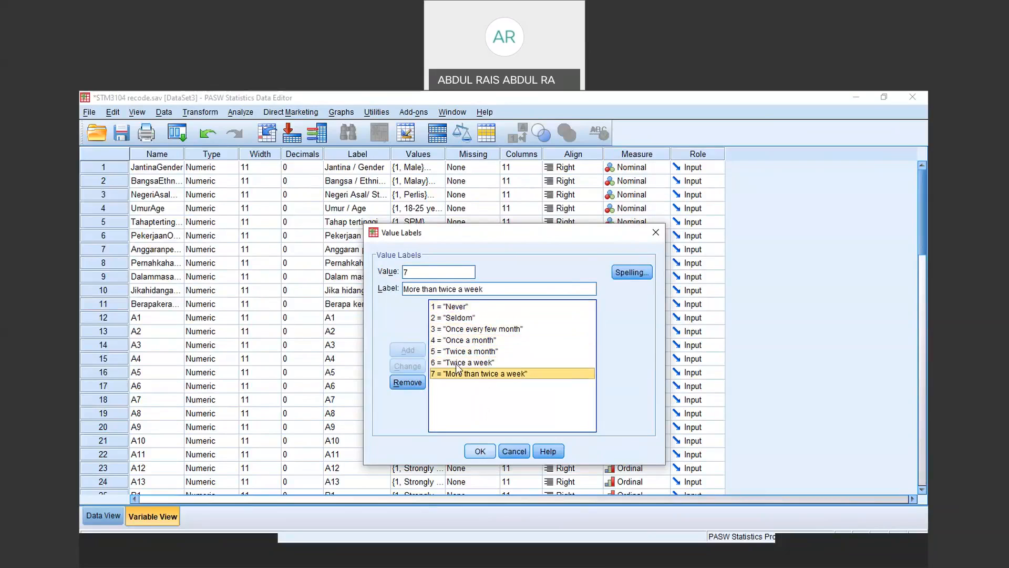
pyautogui.click(443, 306)
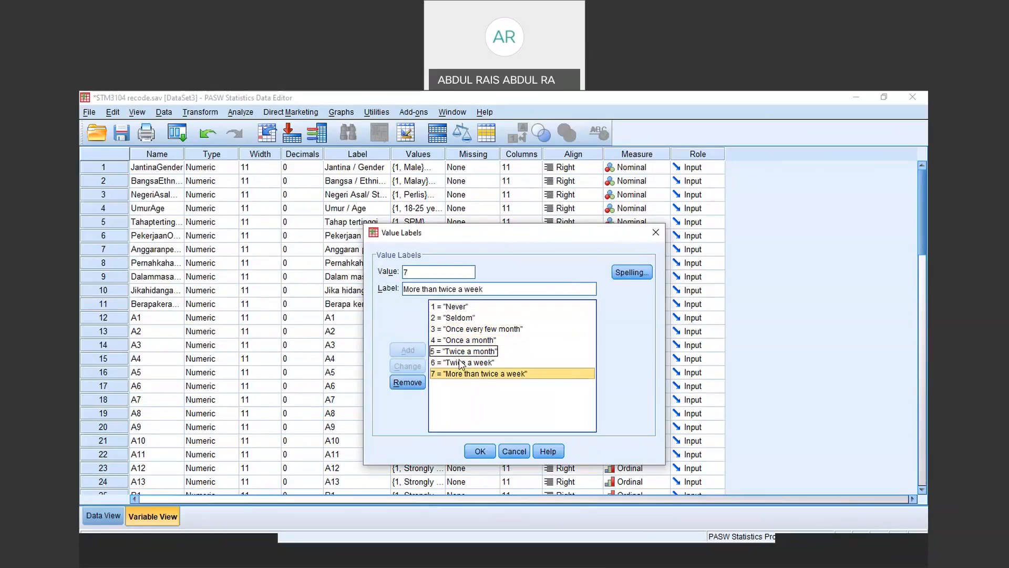
pyautogui.click(480, 452)
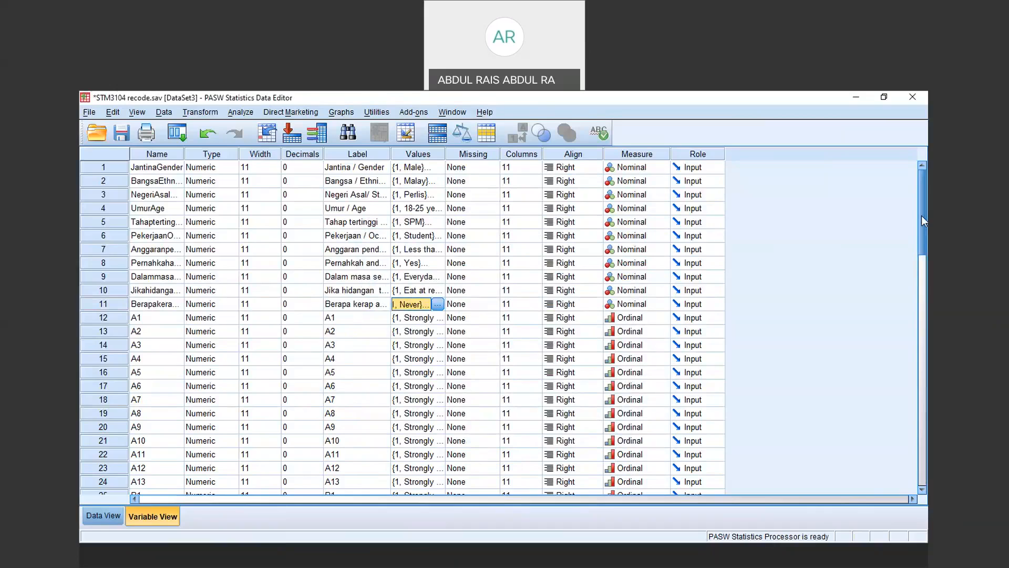
# Locate variable A1, switch to the questionnaire in Word and examine the five-point rating scales of sections B, C and D
pyautogui.moveTo(921, 216); pyautogui.dragTo(920, 252)
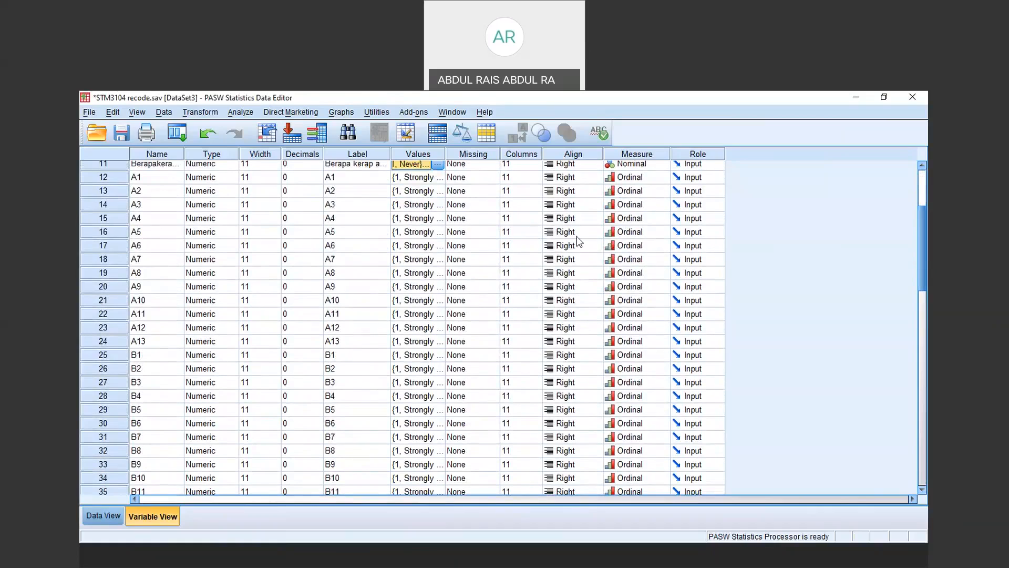
pyautogui.click(102, 178)
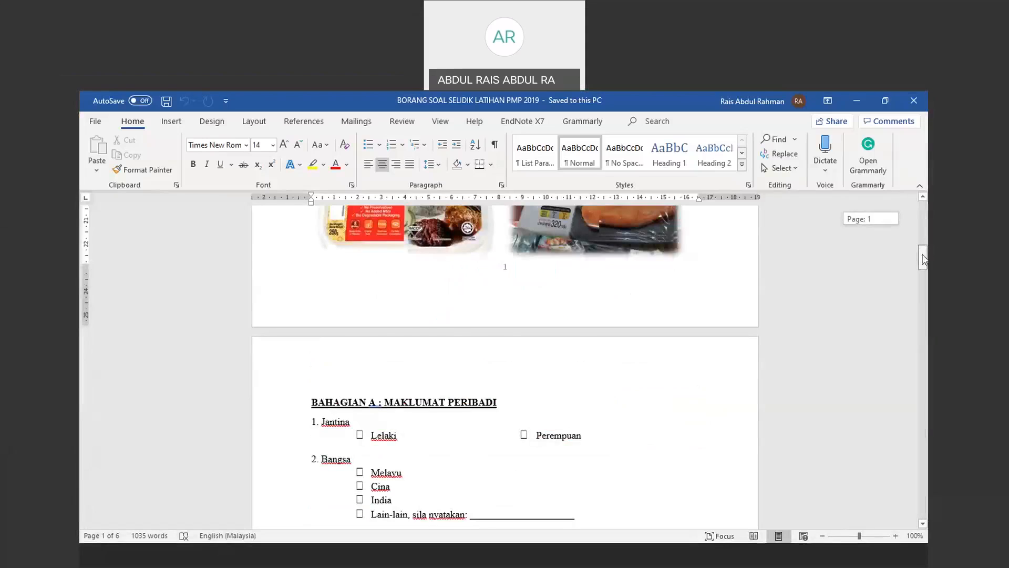
pyautogui.moveTo(923, 259); pyautogui.dragTo(976, 352)
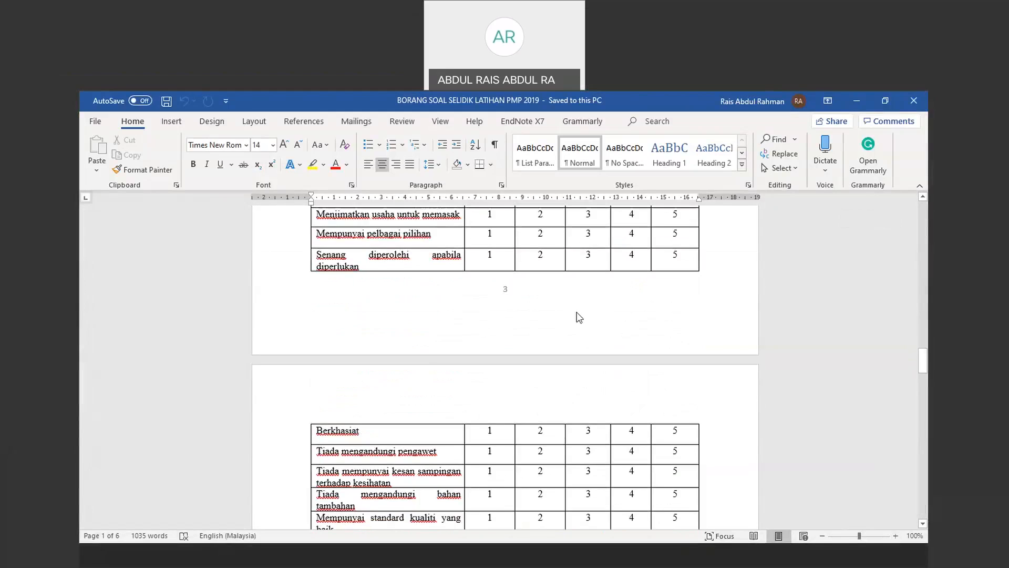
pyautogui.moveTo(925, 364); pyautogui.dragTo(925, 352)
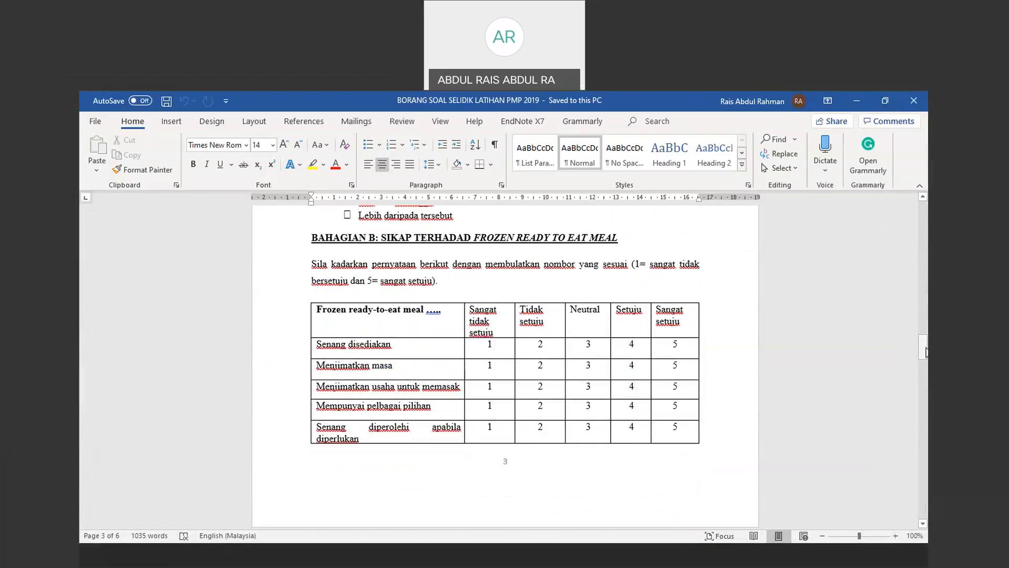
pyautogui.click(926, 351)
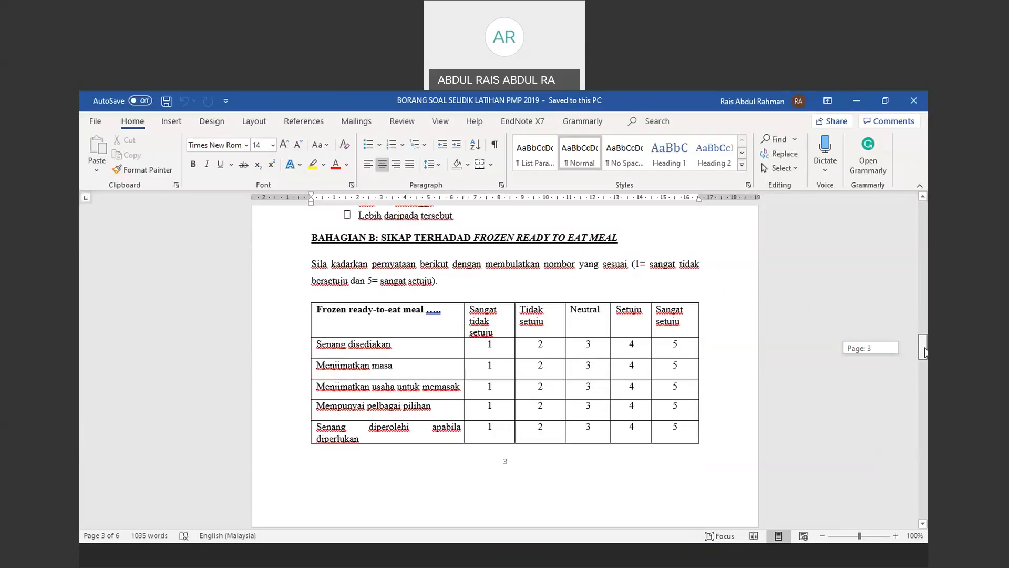
pyautogui.moveTo(926, 351); pyautogui.dragTo(926, 393)
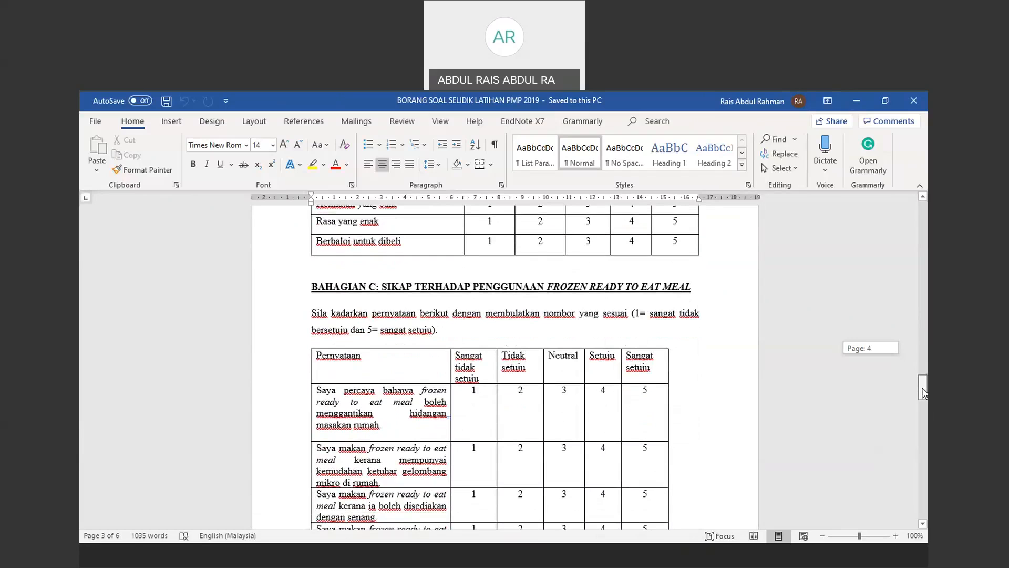
pyautogui.moveTo(923, 393); pyautogui.dragTo(915, 492)
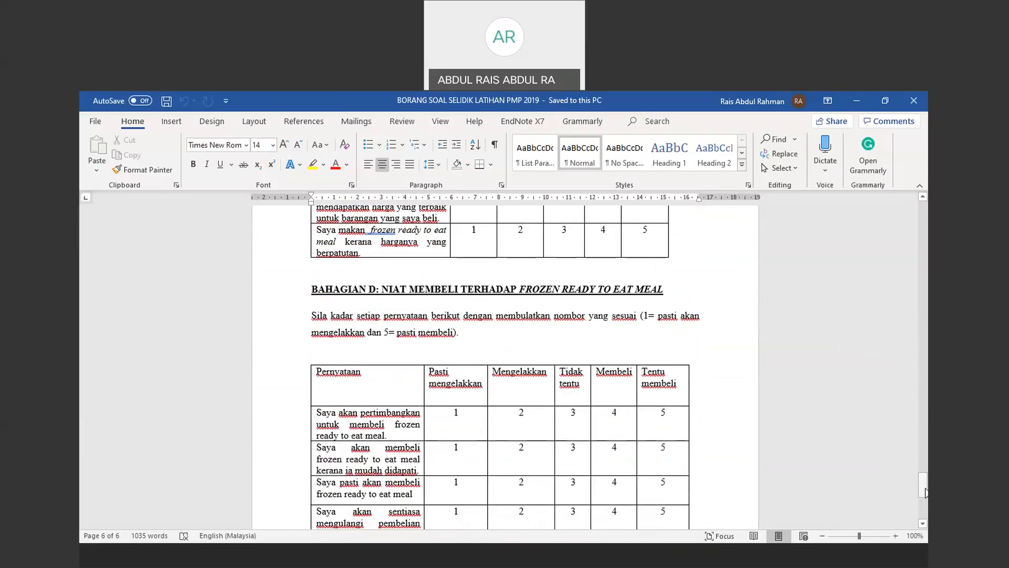
pyautogui.moveTo(925, 487); pyautogui.dragTo(925, 491)
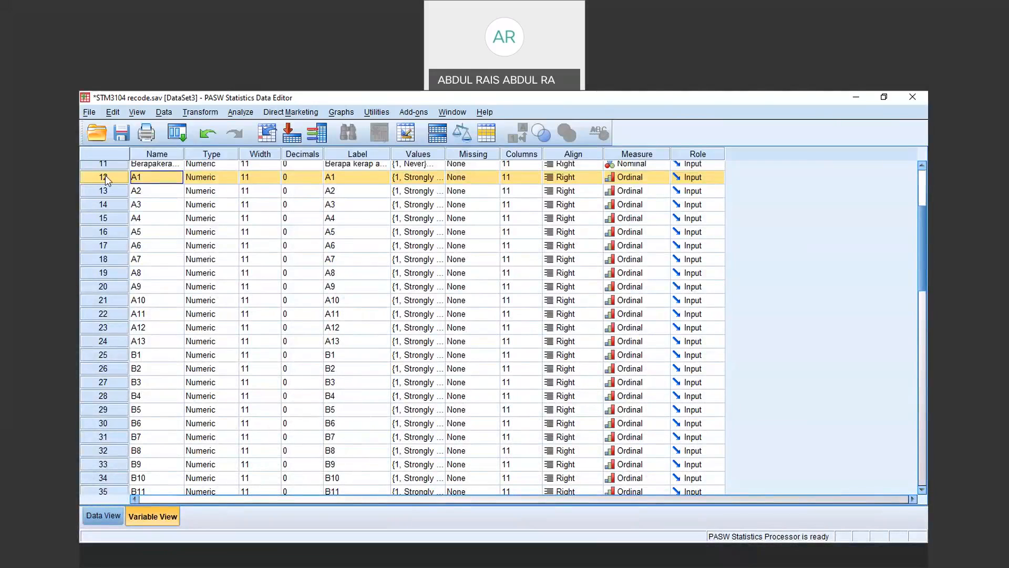
# Highlight variables A1 to A13 and review A1's value labels, going through the agreement scale codes
pyautogui.keyDown('shift'); pyautogui.click(118, 342); pyautogui.keyUp('shift')
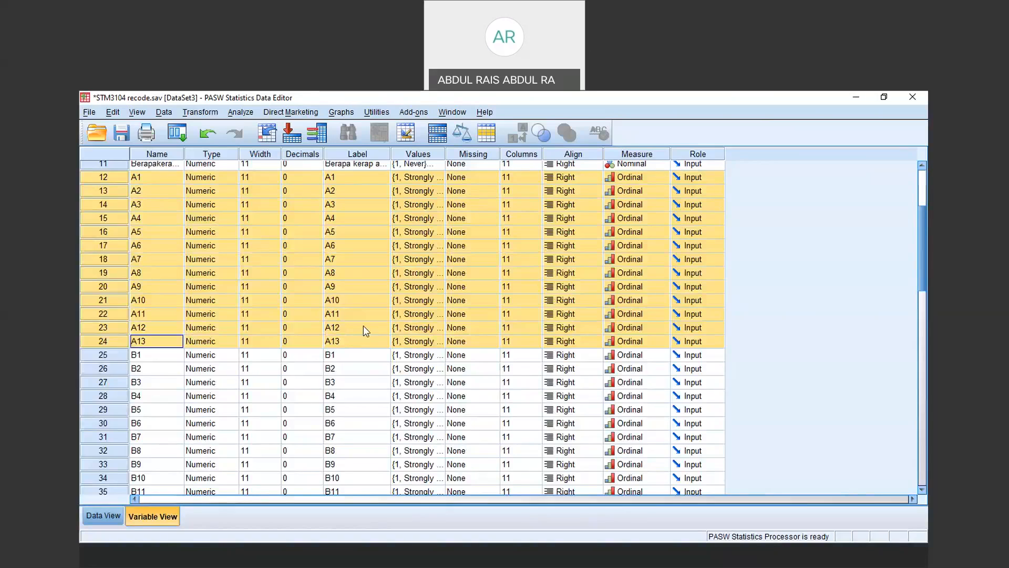
pyautogui.click(441, 179)
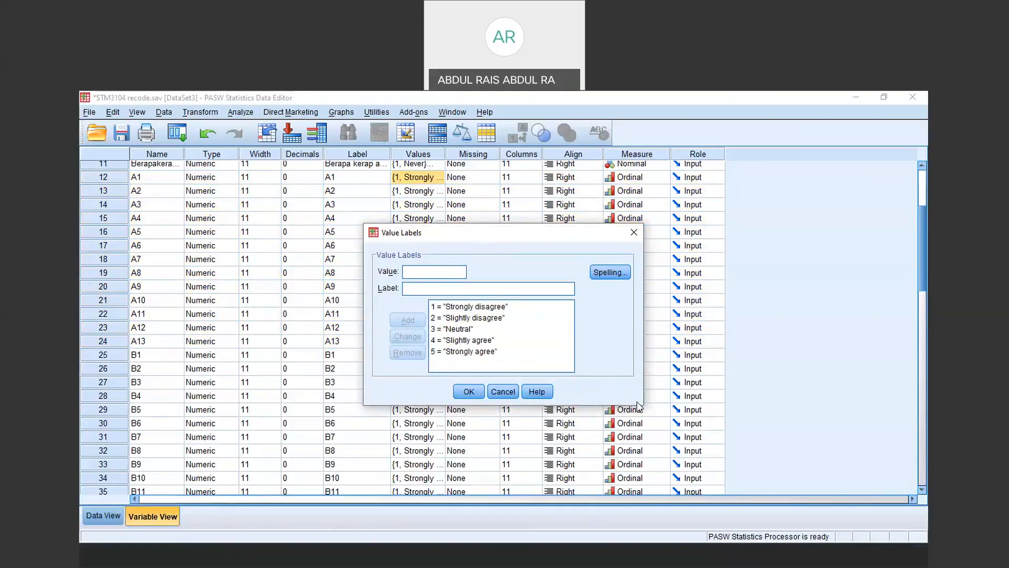
pyautogui.moveTo(641, 405); pyautogui.dragTo(654, 448)
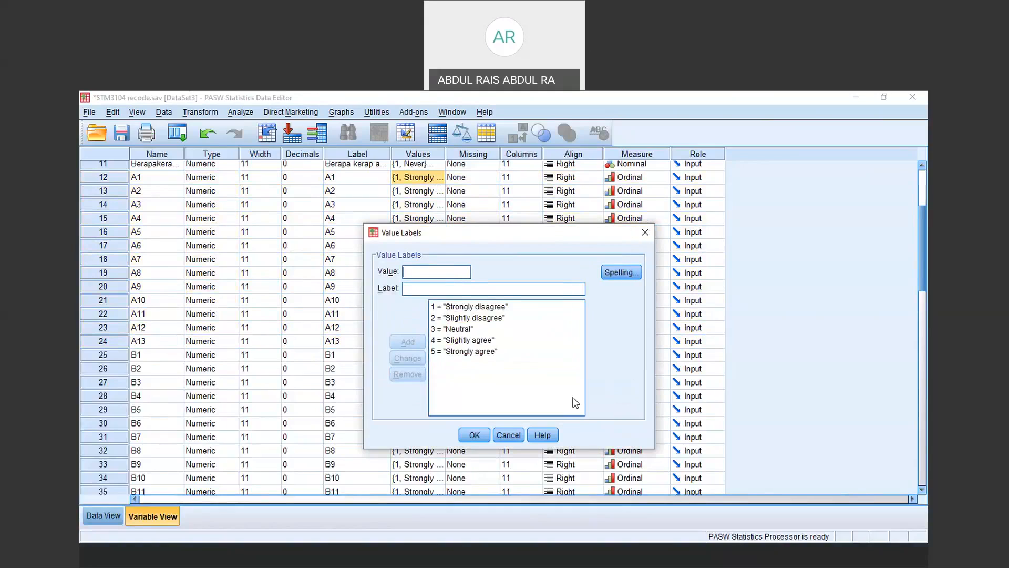
pyautogui.click(468, 310)
pyautogui.click(467, 318)
pyautogui.click(464, 329)
pyautogui.click(463, 340)
pyautogui.click(463, 331)
pyautogui.click(480, 438)
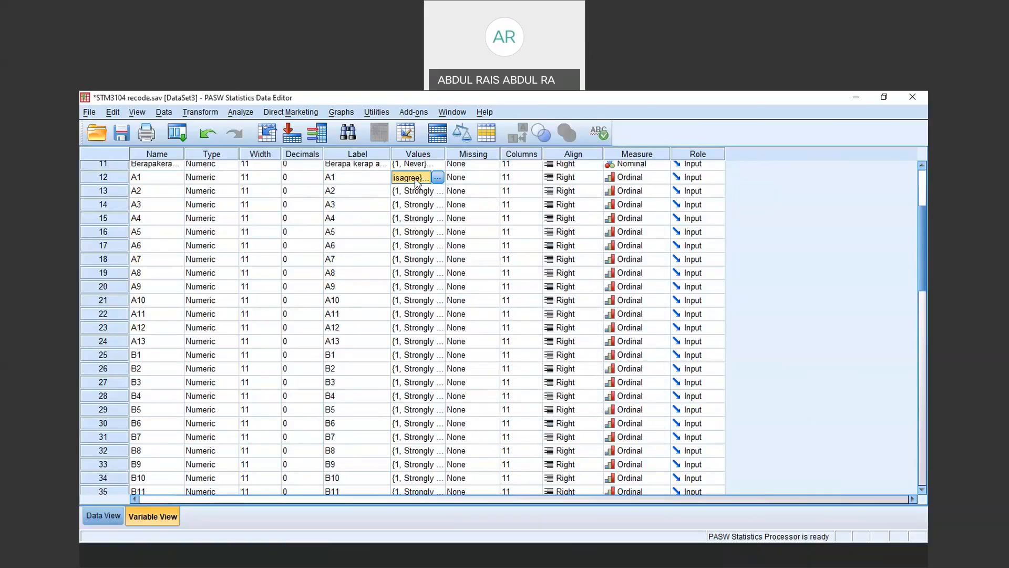
# Recheck A1's value labels, copy them and select the value-label cells from A2 down to B3 as paste targets
pyautogui.click(437, 178)
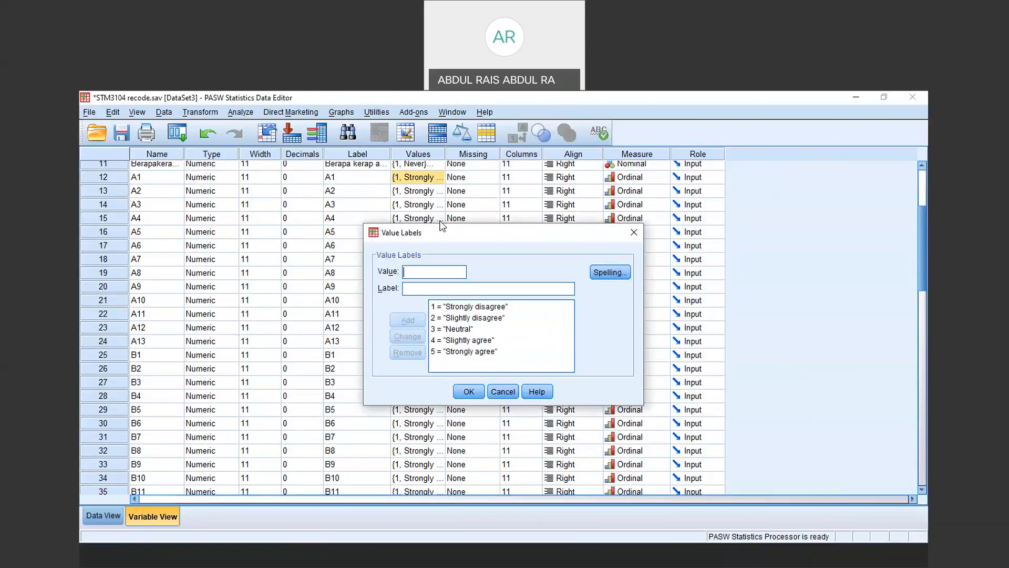
pyautogui.click(502, 392)
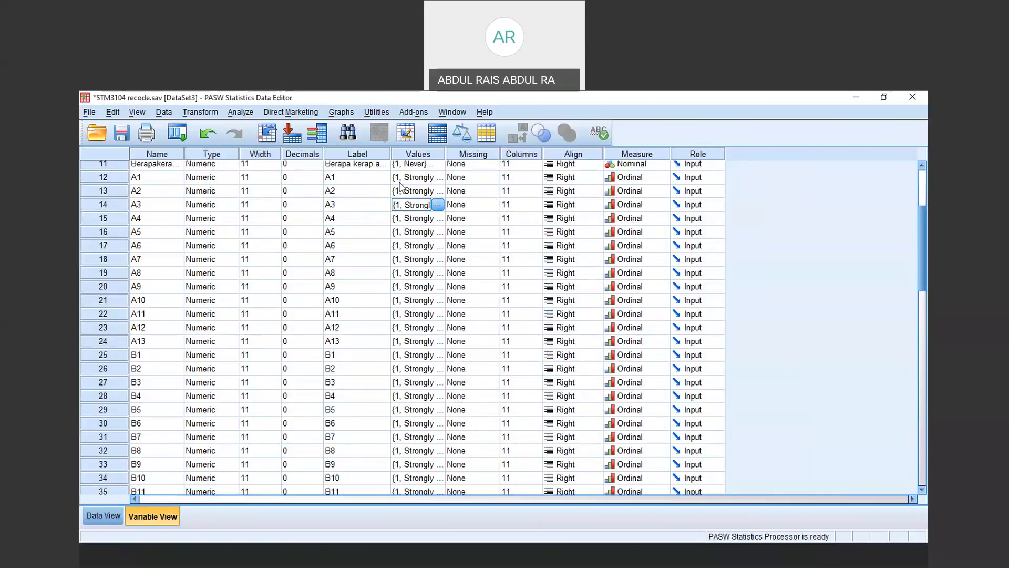
pyautogui.rightClick(402, 181)
pyautogui.click(424, 190)
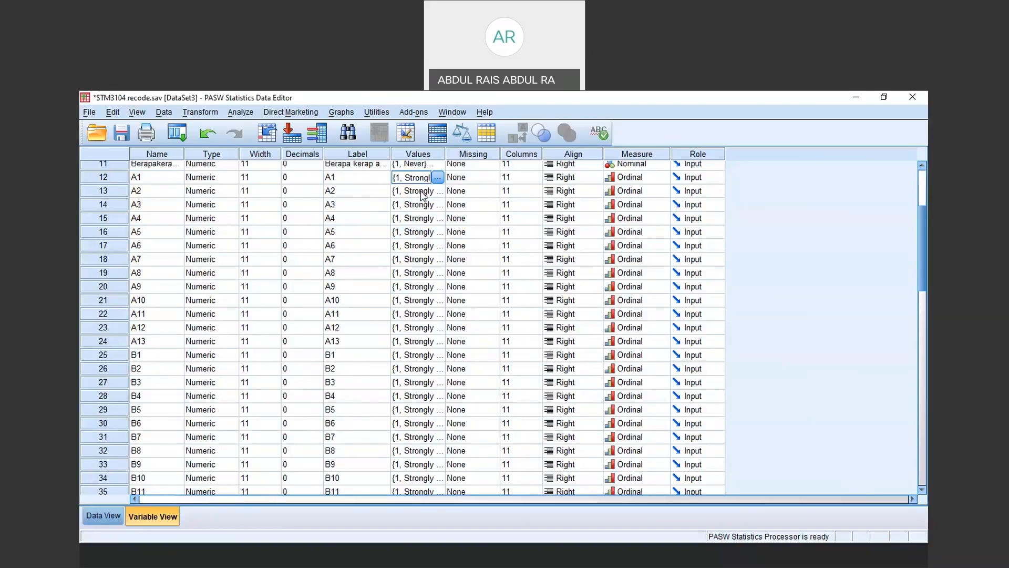
pyautogui.moveTo(421, 194); pyautogui.dragTo(419, 359)
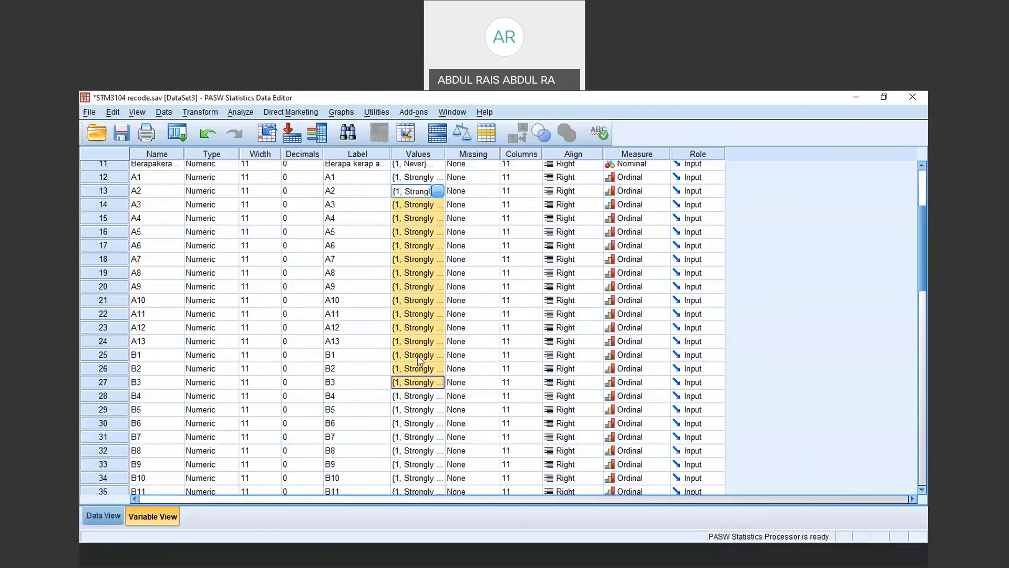
pyautogui.click(417, 181)
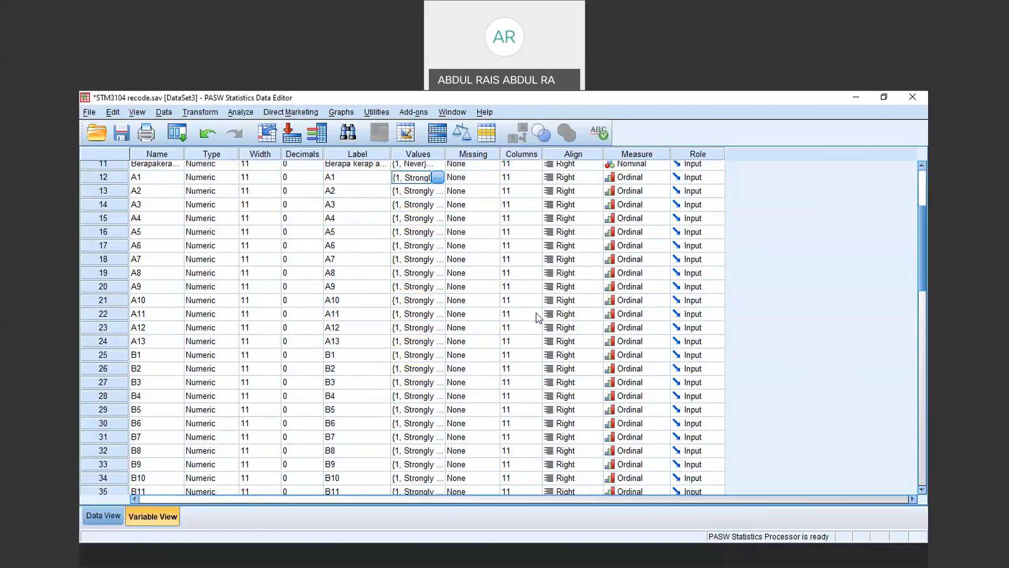
# Review the measurement levels, showing the available choices for the Berapa kerap variable in row 11 and highlighting A1 in row 12
pyautogui.moveTo(922, 269); pyautogui.dragTo(911, 213)
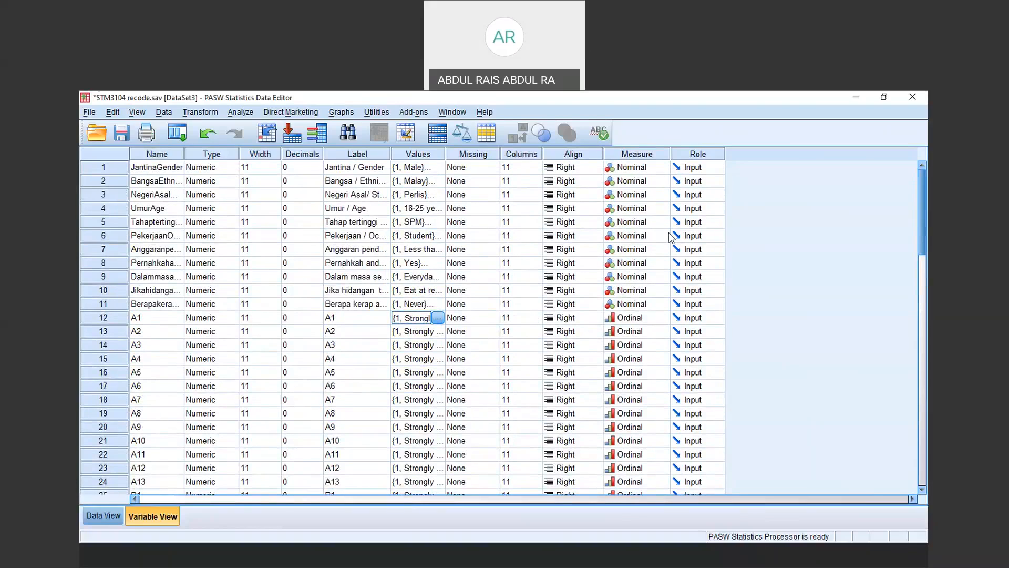
pyautogui.click(649, 303)
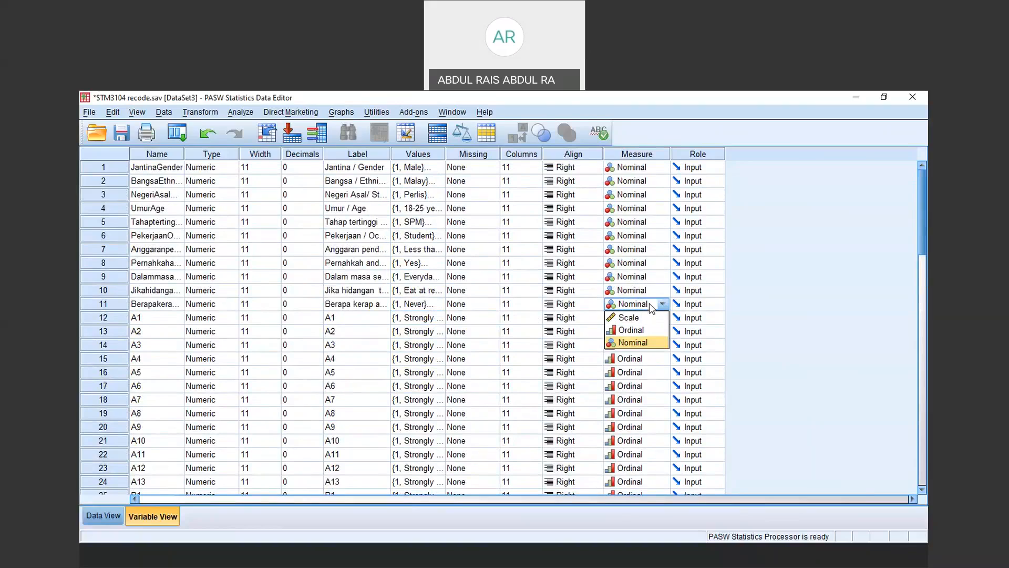
pyautogui.click(479, 263)
pyautogui.click(513, 369)
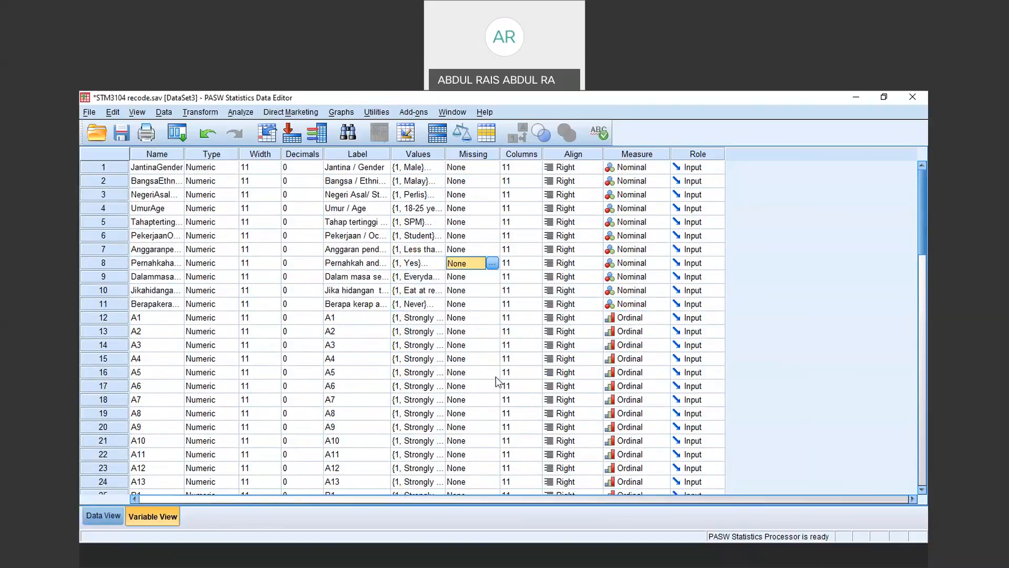
pyautogui.click(112, 317)
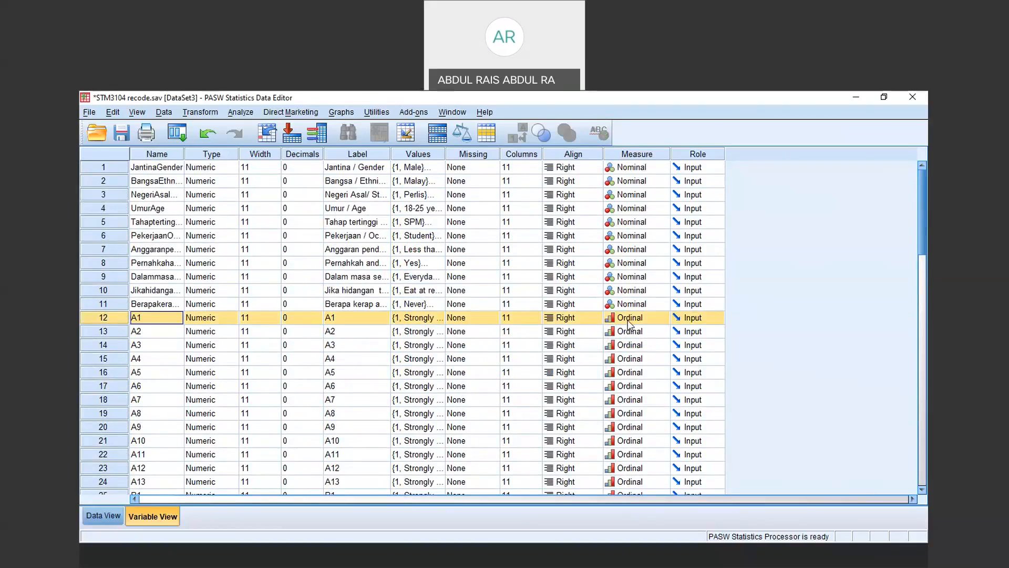
# Highlight variables A1 to A13 as one section and reopen A1's value labels to review the five agreement codes
pyautogui.moveTo(922, 210); pyautogui.dragTo(917, 243)
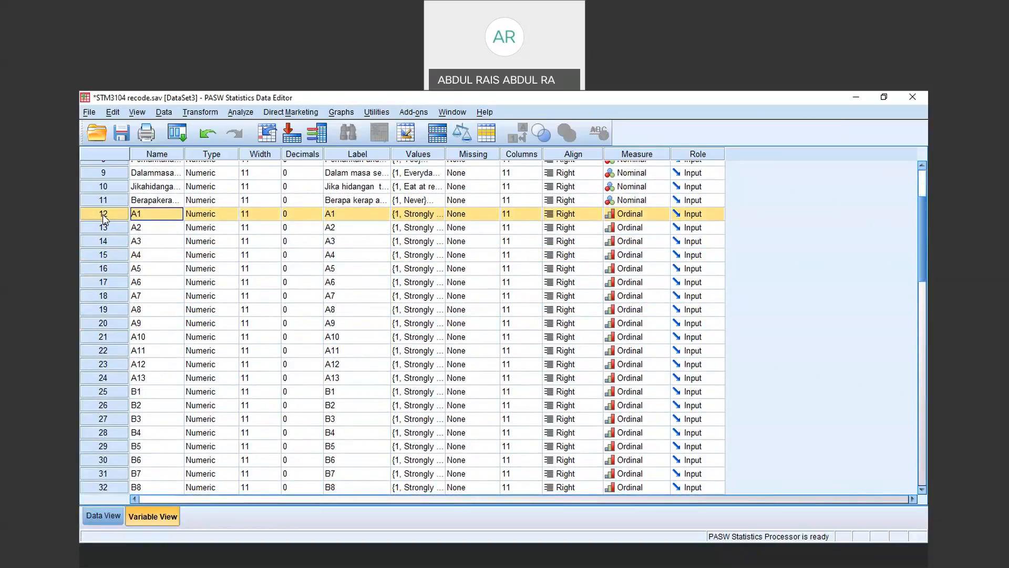
pyautogui.keyDown('shift'); pyautogui.click(106, 378); pyautogui.keyUp('shift')
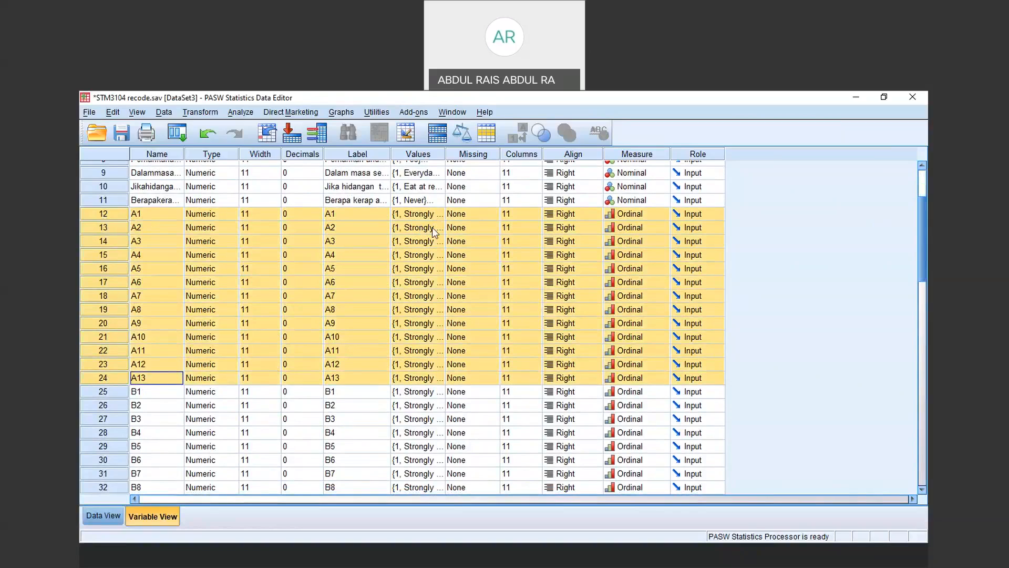
pyautogui.click(440, 215)
pyautogui.click(439, 214)
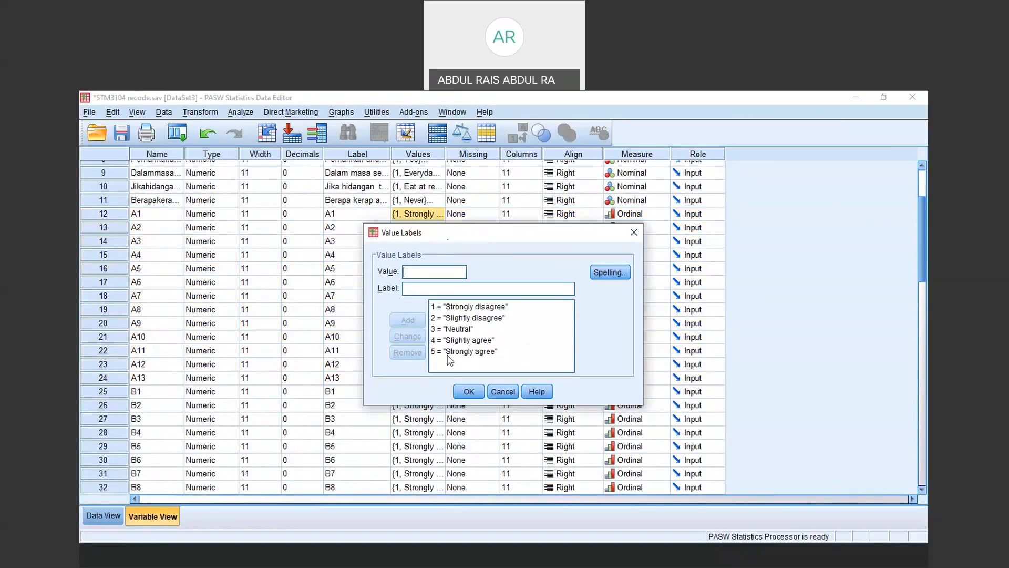
pyautogui.click(473, 390)
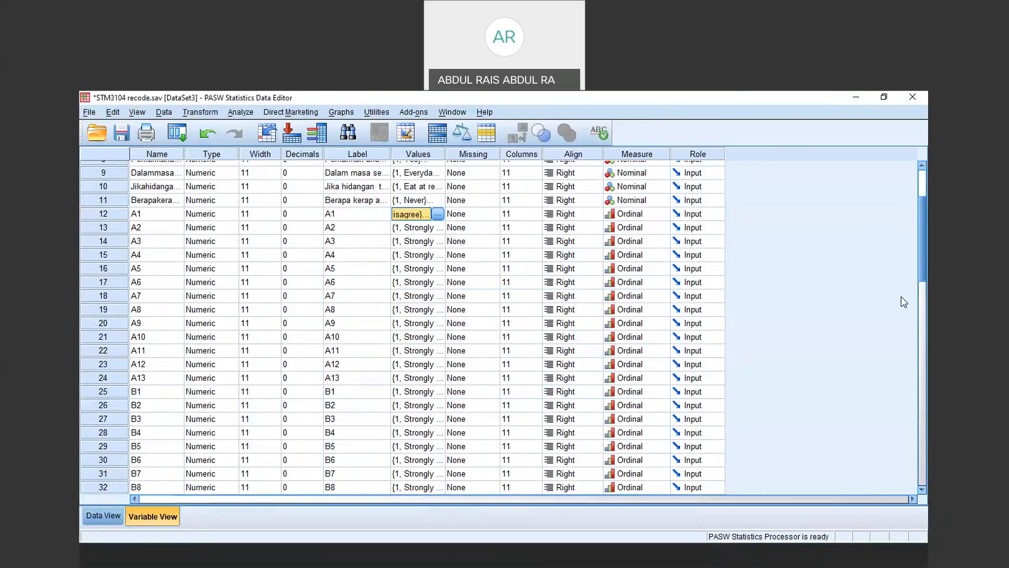
# Locate the section B variables and highlight B1 to B19 as one group
pyautogui.moveTo(923, 214); pyautogui.dragTo(925, 257)
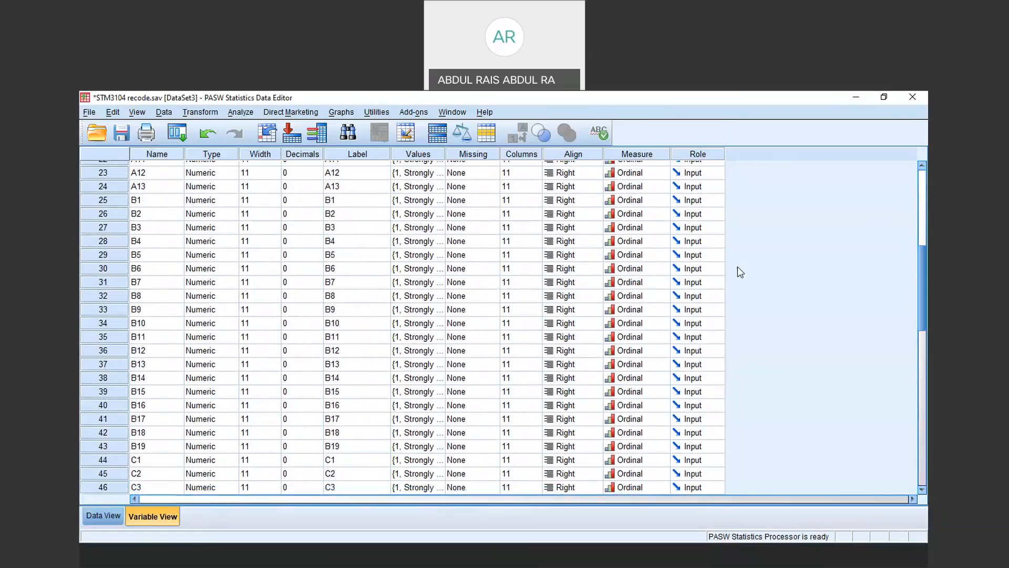
pyautogui.click(102, 202)
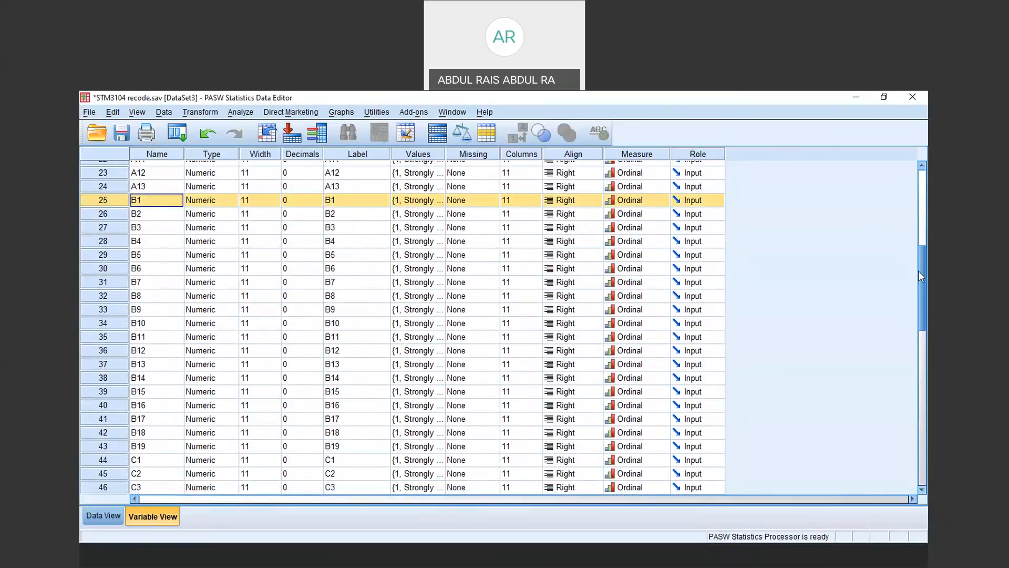
pyautogui.keyDown('shift'); pyautogui.click(115, 446); pyautogui.keyUp('shift')
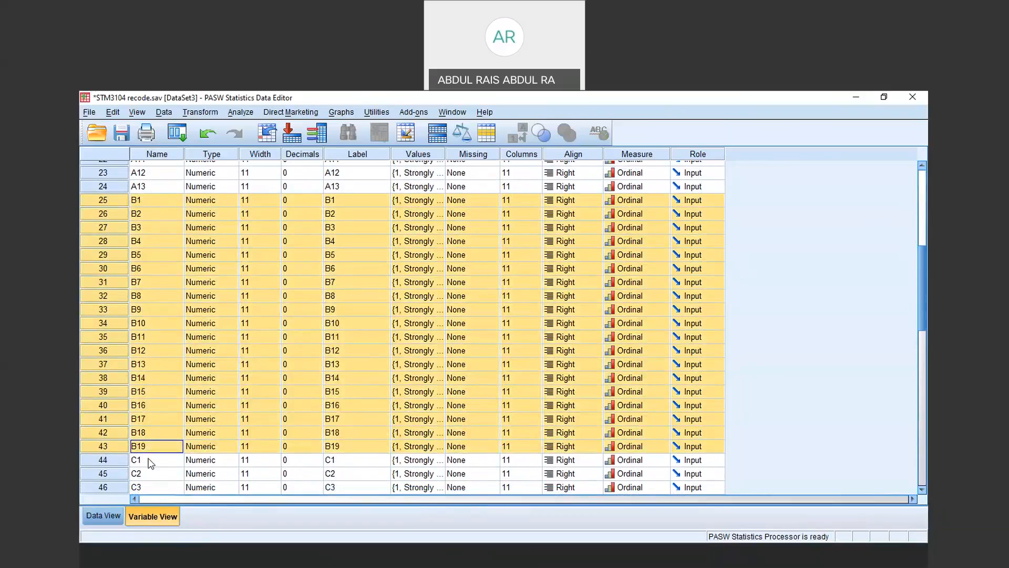
pyautogui.hotkey('alt', 'Tab')
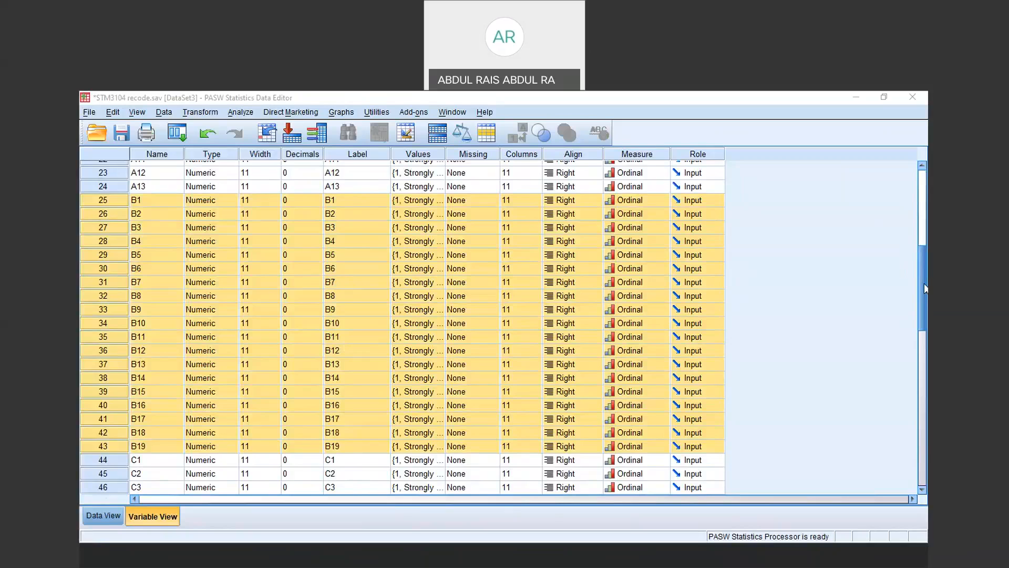
# Locate the section C variables and highlight C1 to C7 as one group
pyautogui.moveTo(924, 279); pyautogui.dragTo(927, 313)
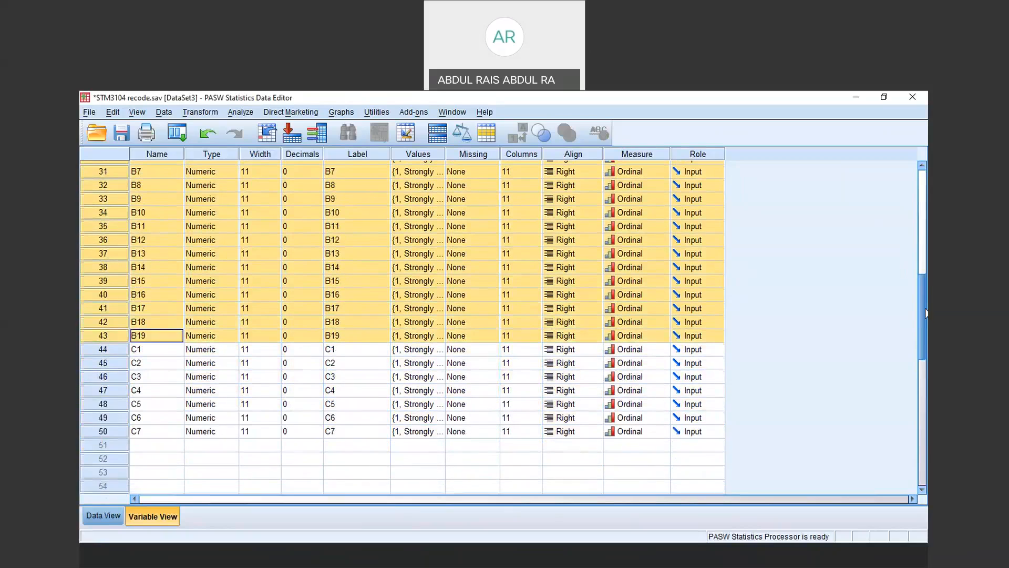
pyautogui.click(110, 353)
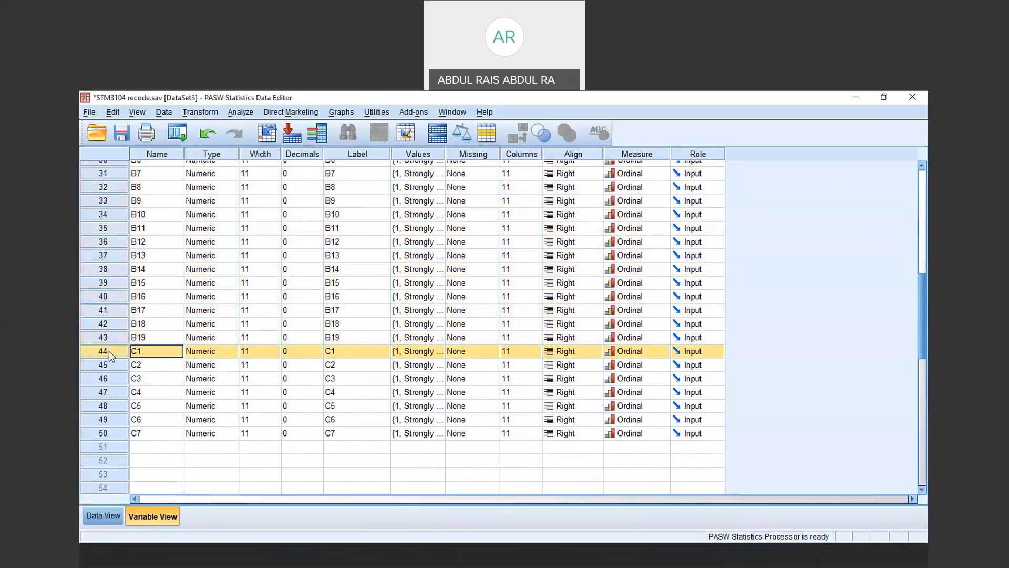
pyautogui.keyDown('shift'); pyautogui.click(109, 434); pyautogui.keyUp('shift')
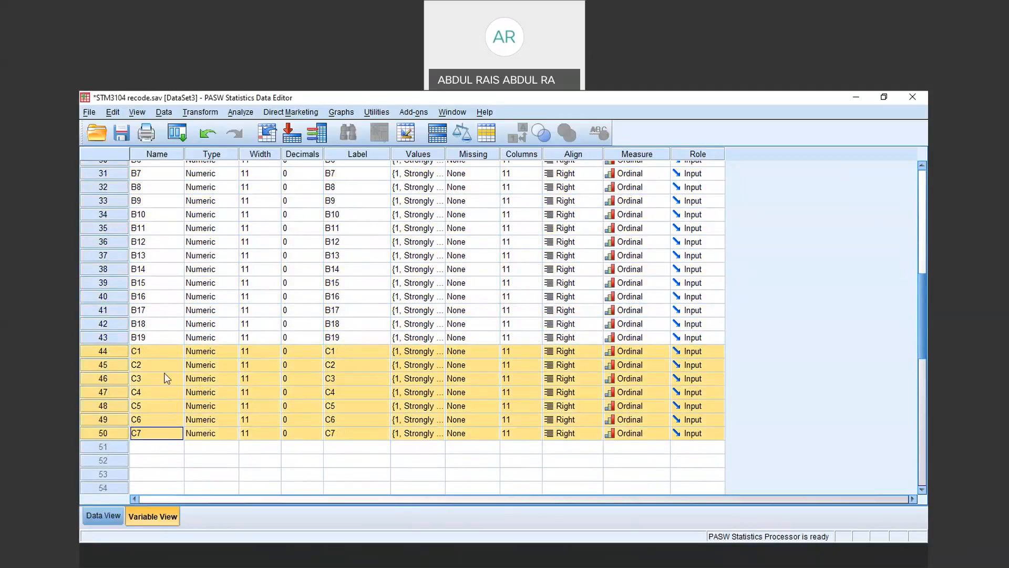
pyautogui.click(161, 353)
pyautogui.click(161, 433)
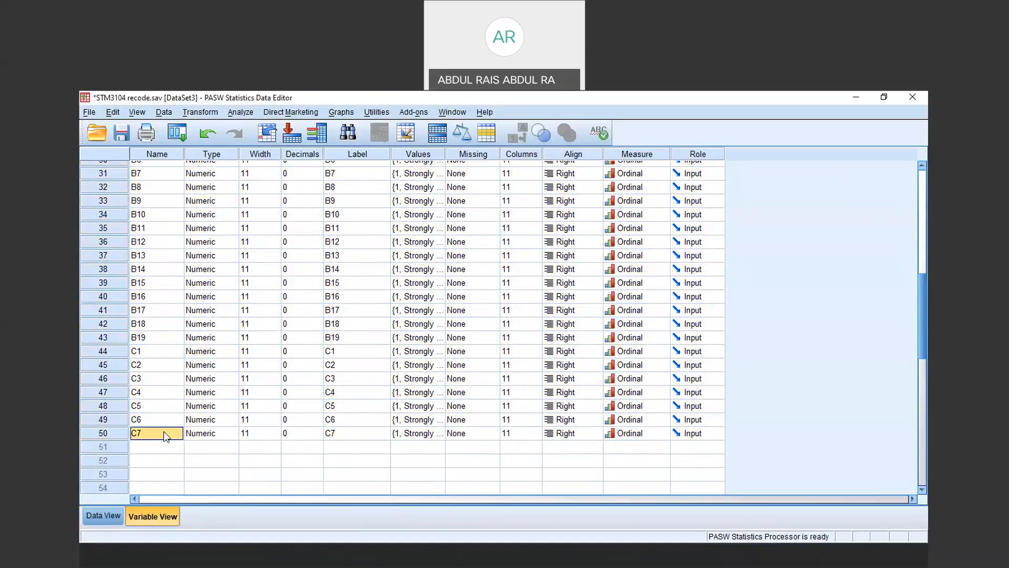
pyautogui.keyDown('shift'); pyautogui.click(109, 354); pyautogui.keyUp('shift')
pyautogui.click(216, 405)
pyautogui.click(108, 353)
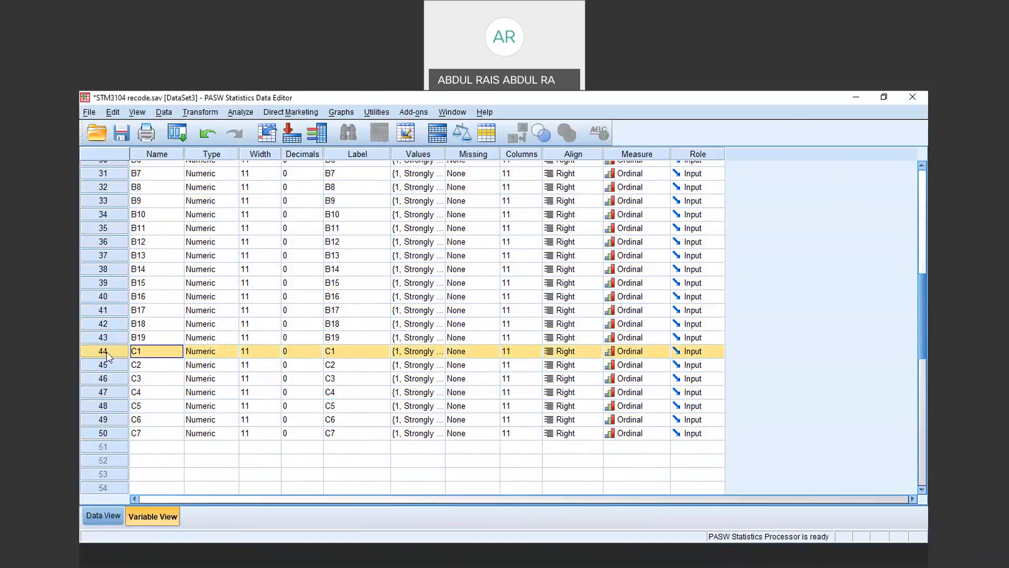
pyautogui.keyDown('shift'); pyautogui.click(103, 433); pyautogui.keyUp('shift')
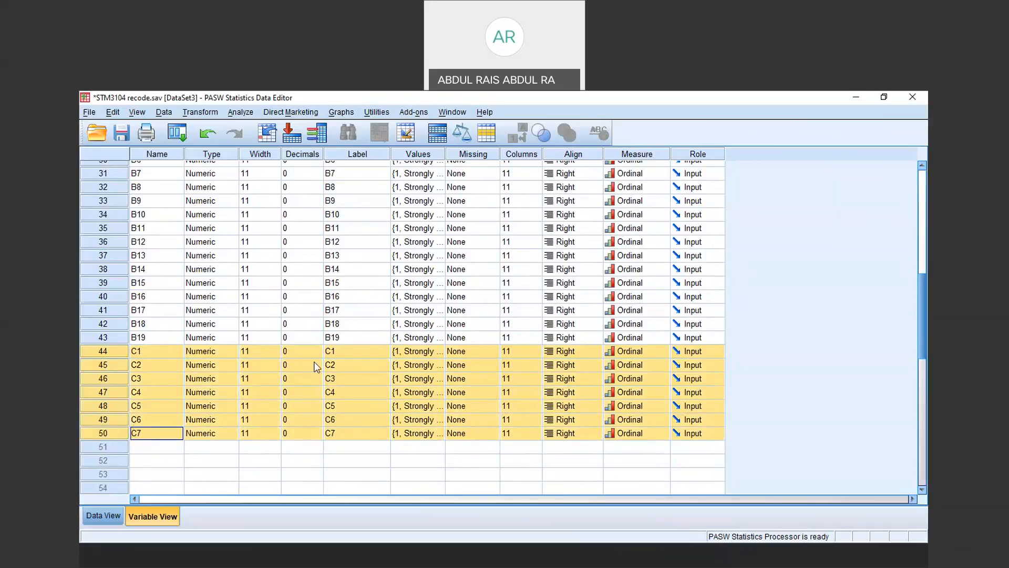
# Review the agreement value labels in section C, then look over the measurement levels of the section B and C variables
pyautogui.click(438, 354)
pyautogui.click(441, 351)
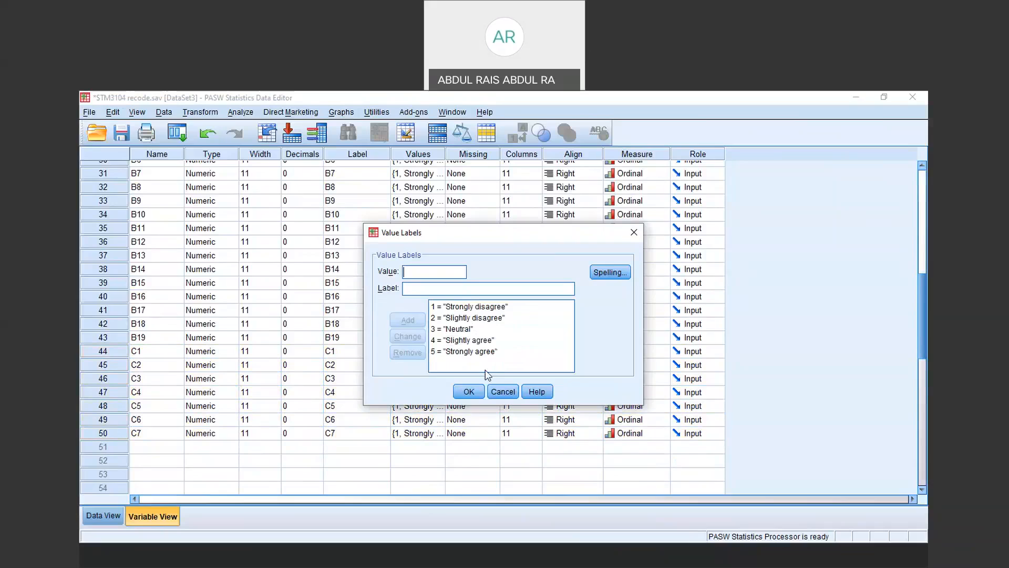
pyautogui.click(468, 392)
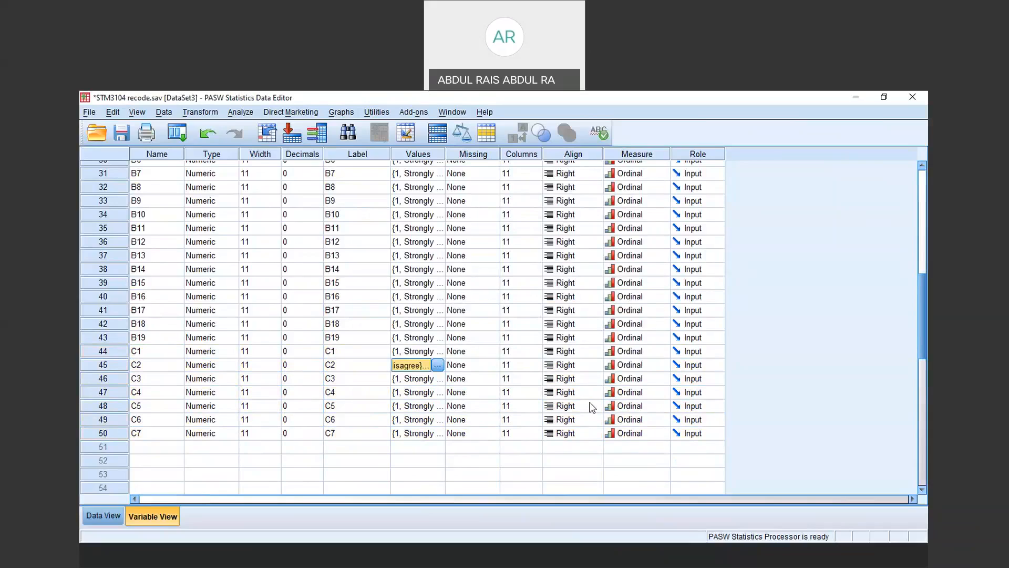
pyautogui.moveTo(923, 328); pyautogui.dragTo(900, 304)
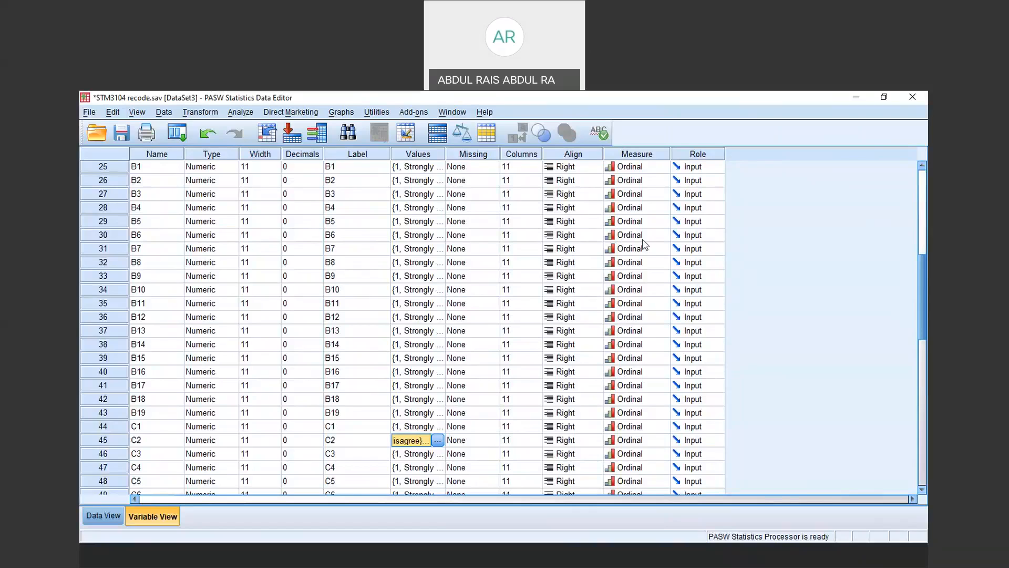
pyautogui.moveTo(923, 274); pyautogui.dragTo(919, 386)
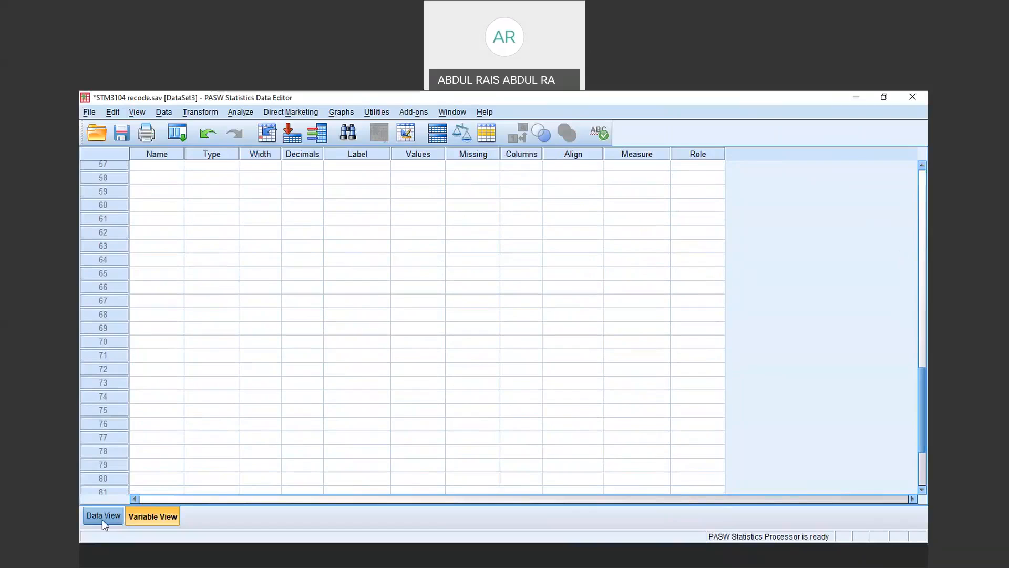
# Show the case data and toggle between numeric codes and value labels to compare the demographic and first section A columns
pyautogui.click(98, 517)
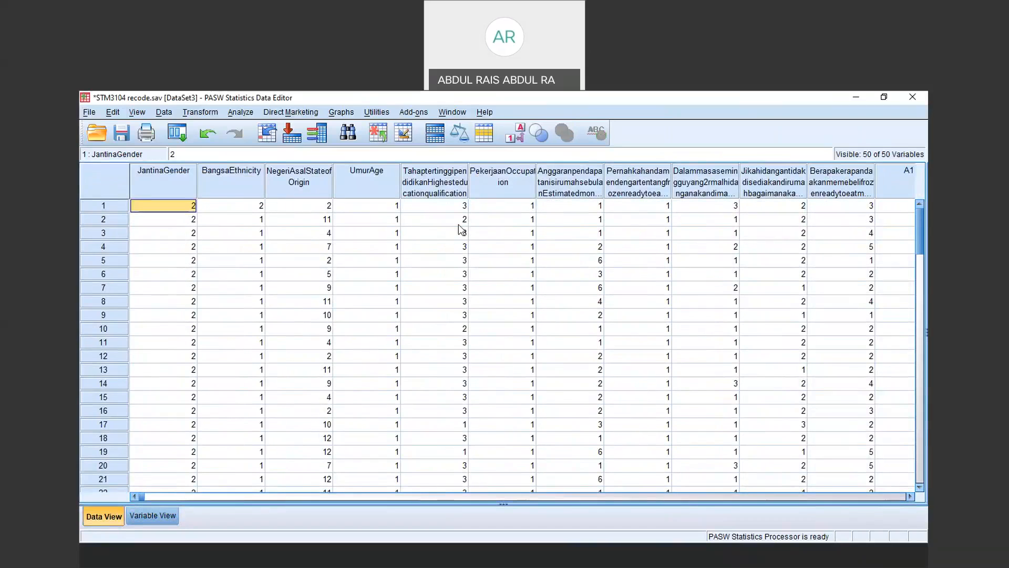
pyautogui.click(529, 133)
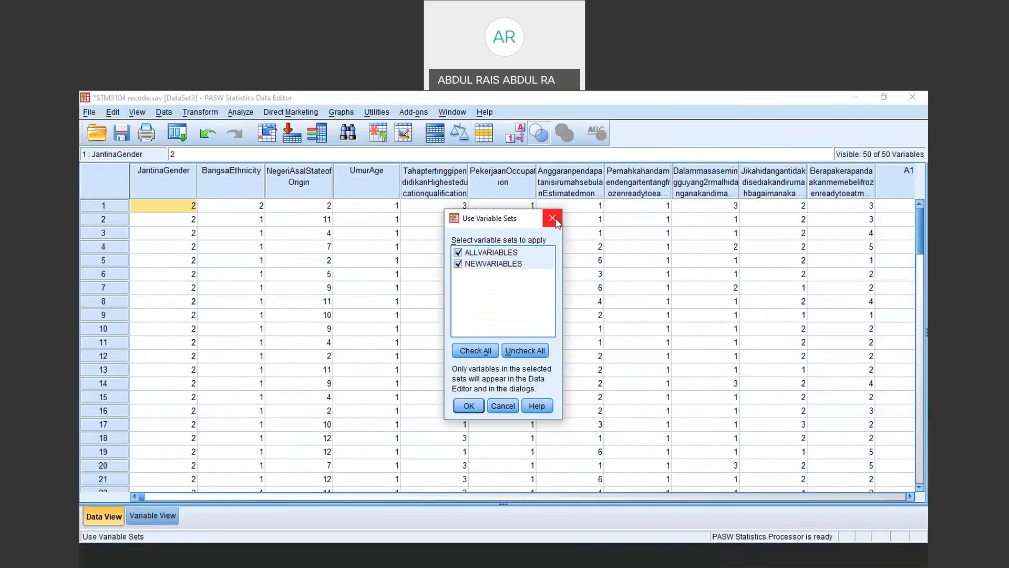
pyautogui.click(552, 218)
pyautogui.click(519, 136)
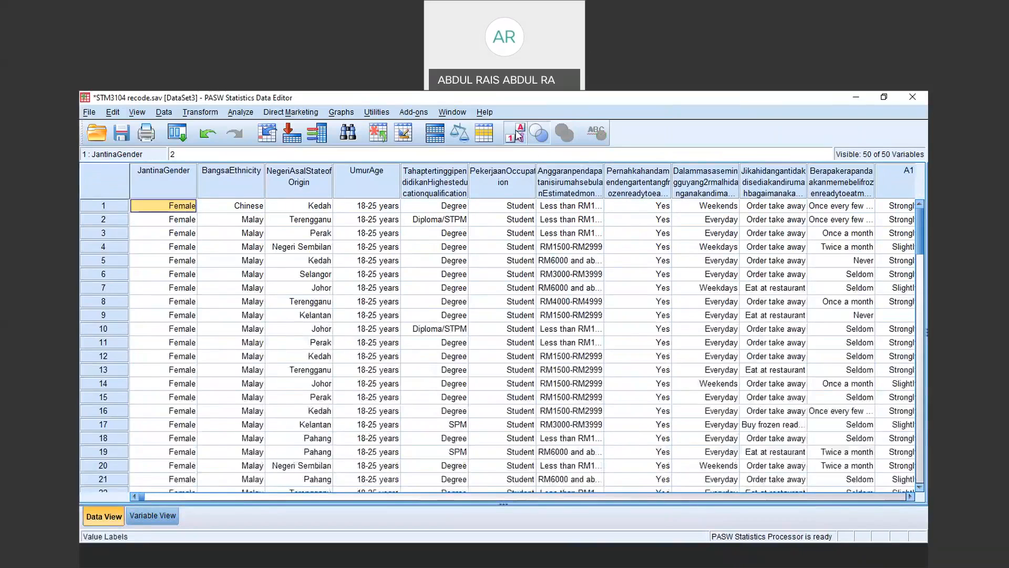
pyautogui.click(519, 136)
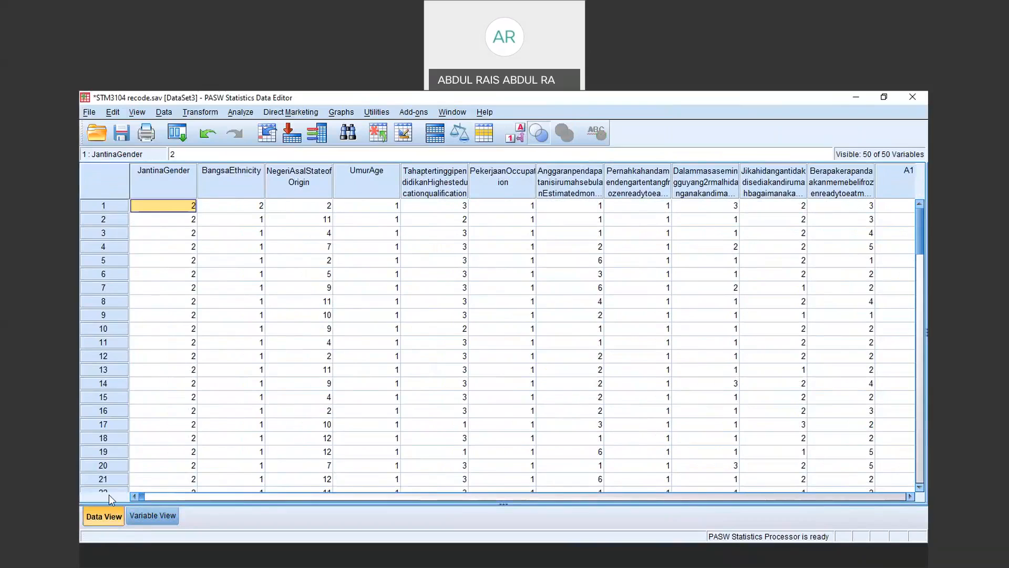
pyautogui.moveTo(143, 496); pyautogui.dragTo(189, 496)
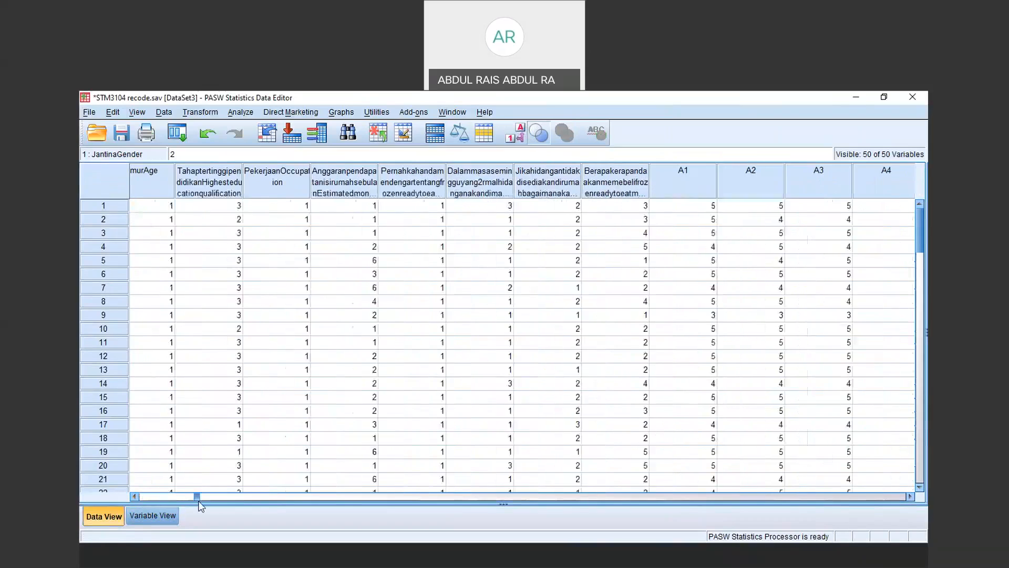
pyautogui.click(519, 135)
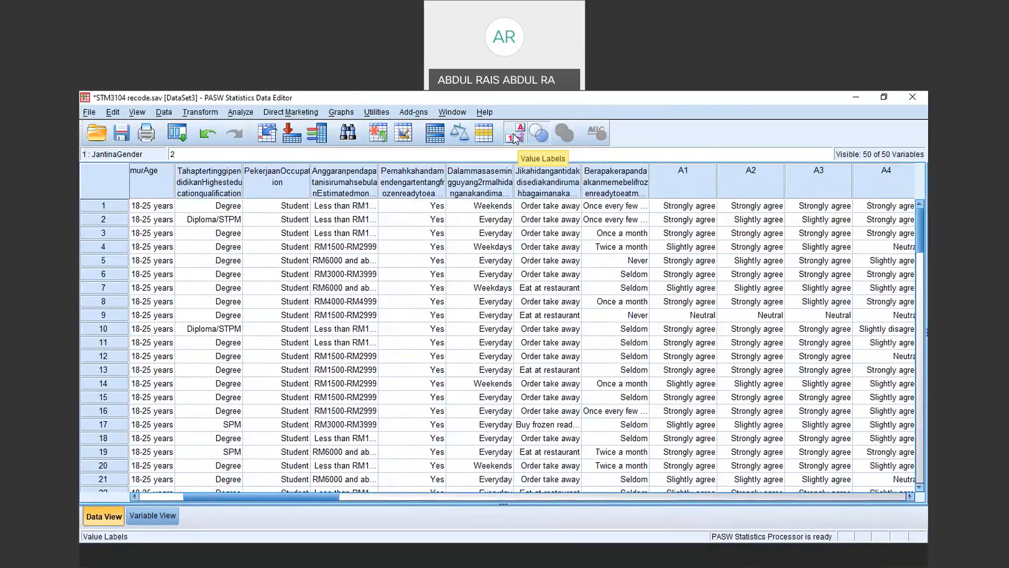
pyautogui.click(514, 135)
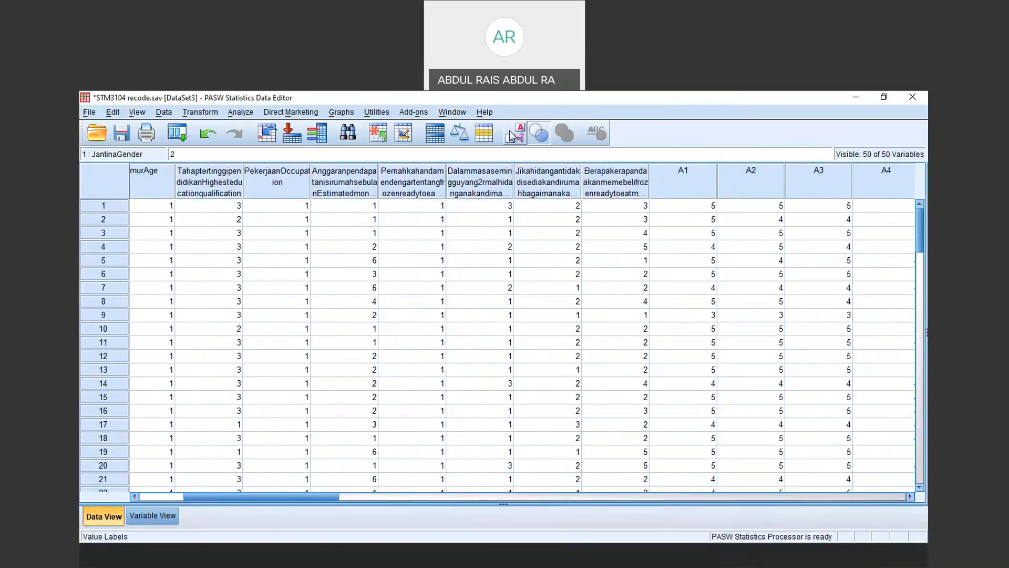
# Display the value labels in the data and examine the section A responses down to the last cases
pyautogui.moveTo(306, 498); pyautogui.dragTo(410, 482)
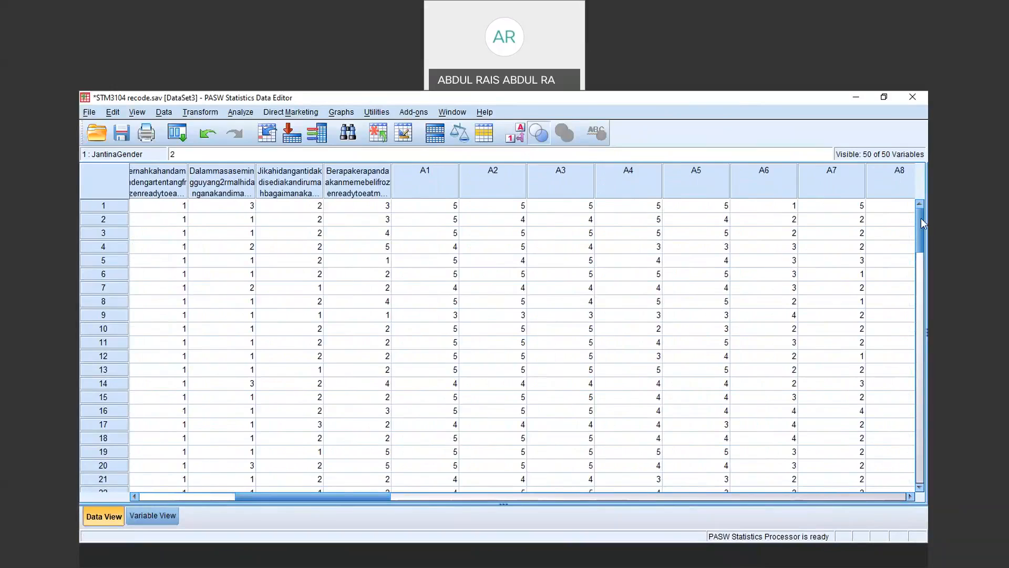
pyautogui.click(522, 139)
pyautogui.moveTo(917, 226); pyautogui.dragTo(925, 394)
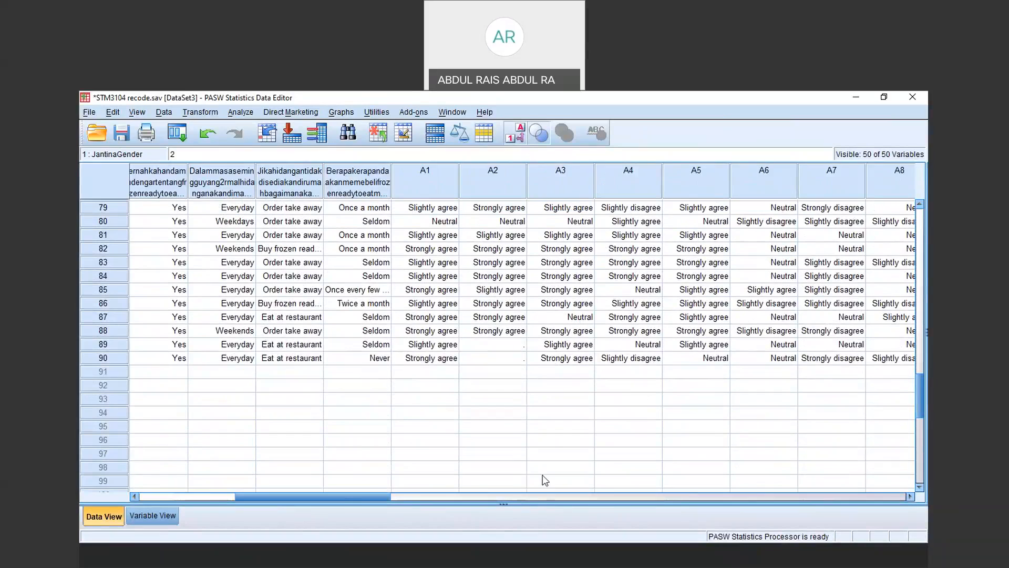
# Return to the demographic columns and inspect the missing state-of-origin entries in cases 89 and 90
pyautogui.moveTo(344, 499); pyautogui.dragTo(232, 503)
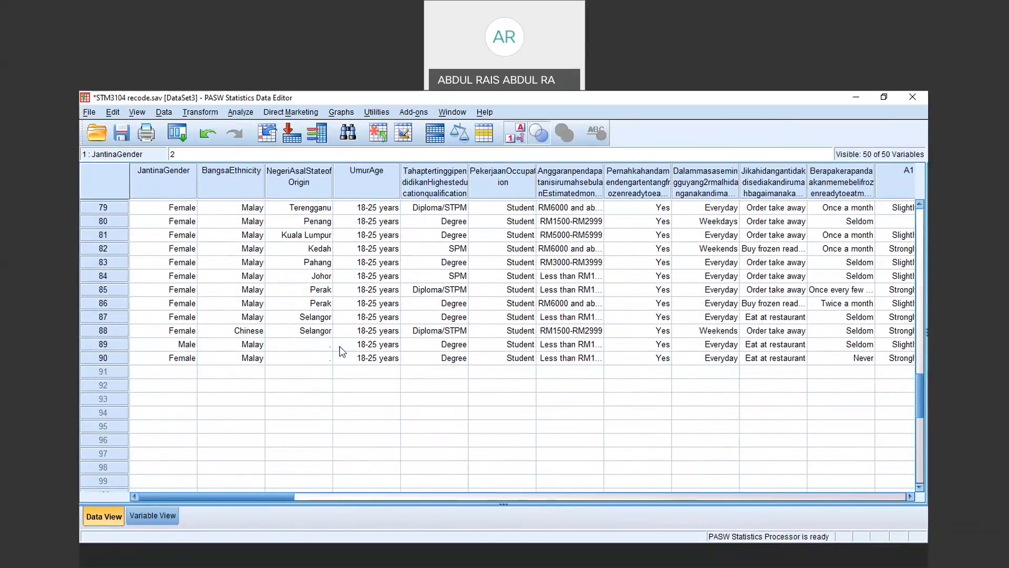
pyautogui.click(310, 343)
pyautogui.click(311, 358)
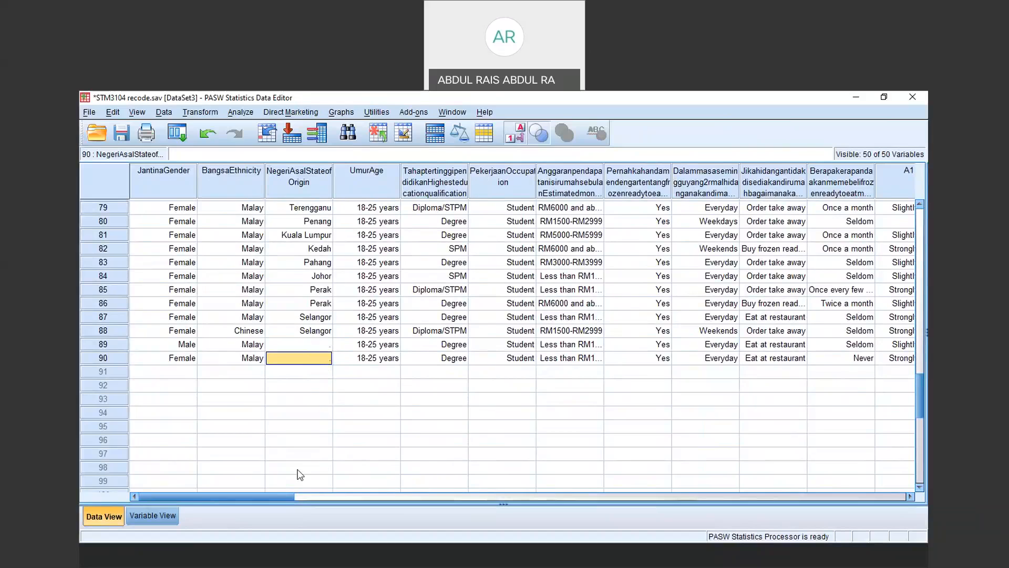
pyautogui.moveTo(285, 494); pyautogui.dragTo(218, 495)
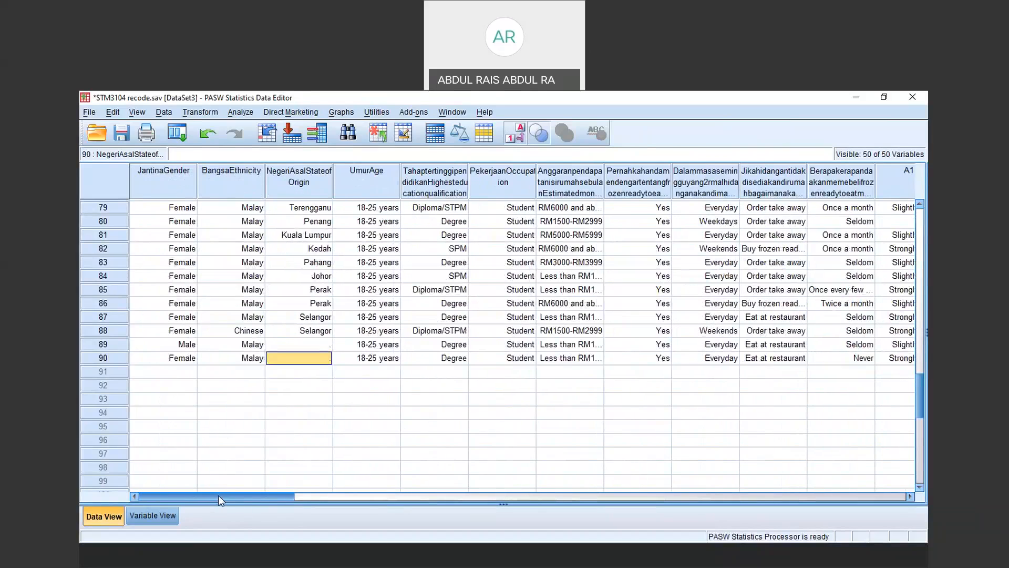
pyautogui.moveTo(284, 496); pyautogui.dragTo(227, 478)
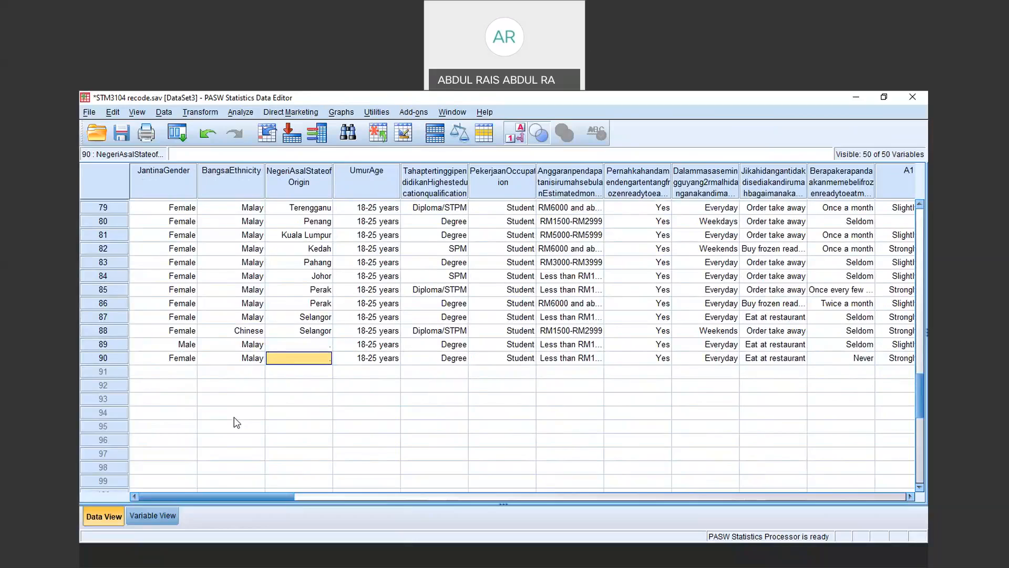
pyautogui.click(316, 343)
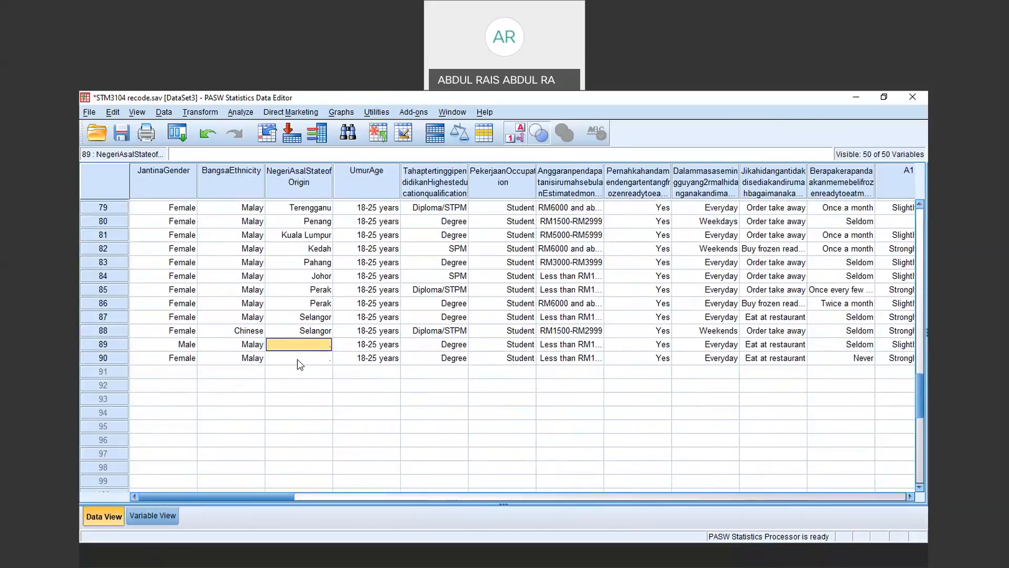
# Replace the missing state-of-origin values using the series mean, then check the Result Variables table in the output
pyautogui.click(241, 114)
pyautogui.moveTo(200, 112)
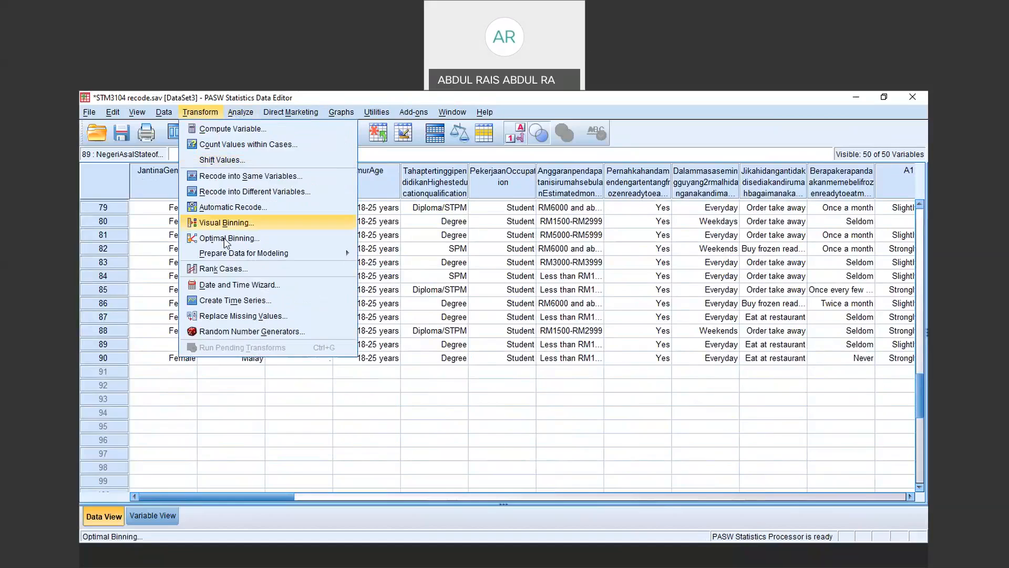
pyautogui.click(238, 316)
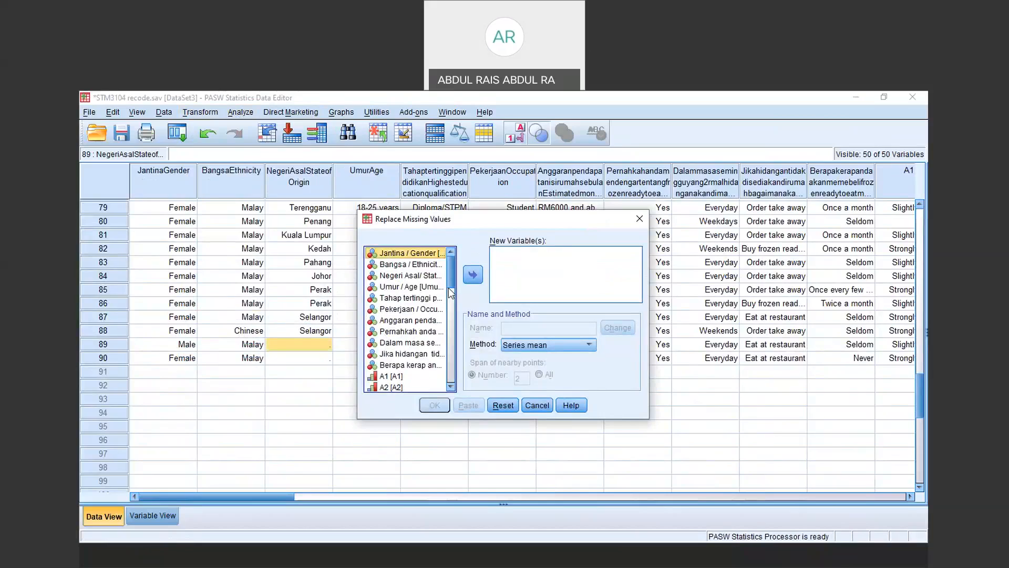
pyautogui.click(416, 277)
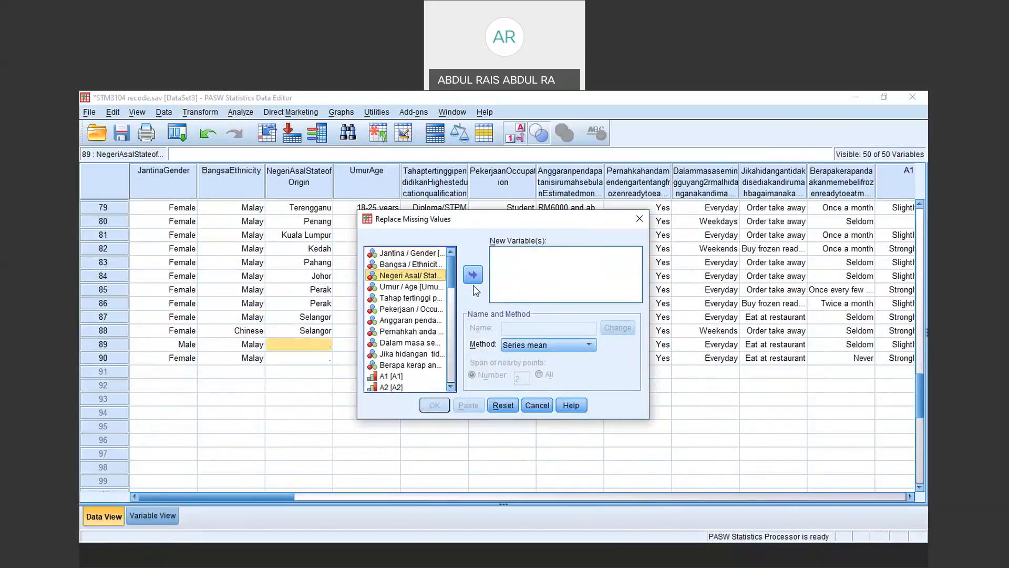
pyautogui.click(473, 276)
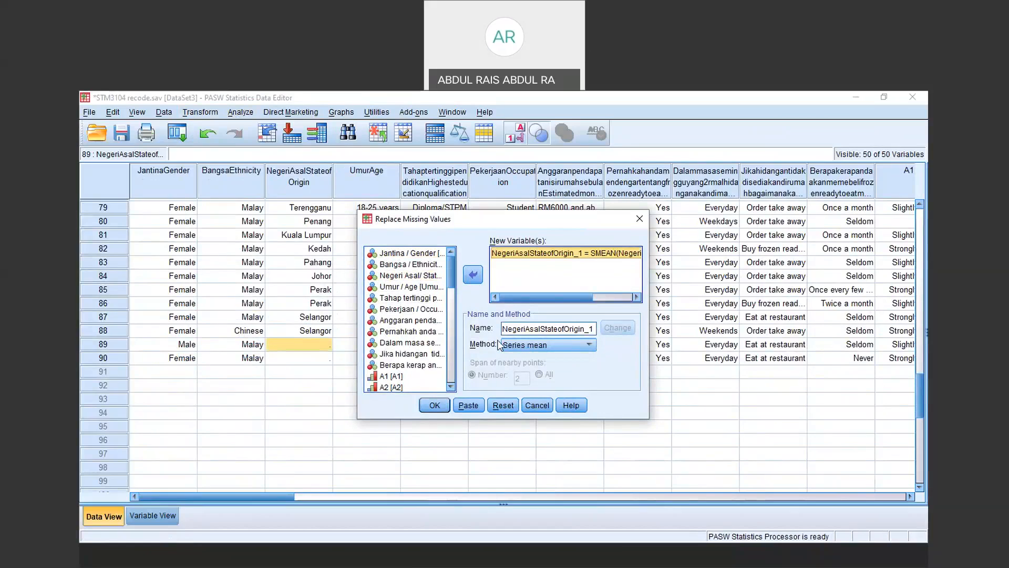
pyautogui.click(435, 405)
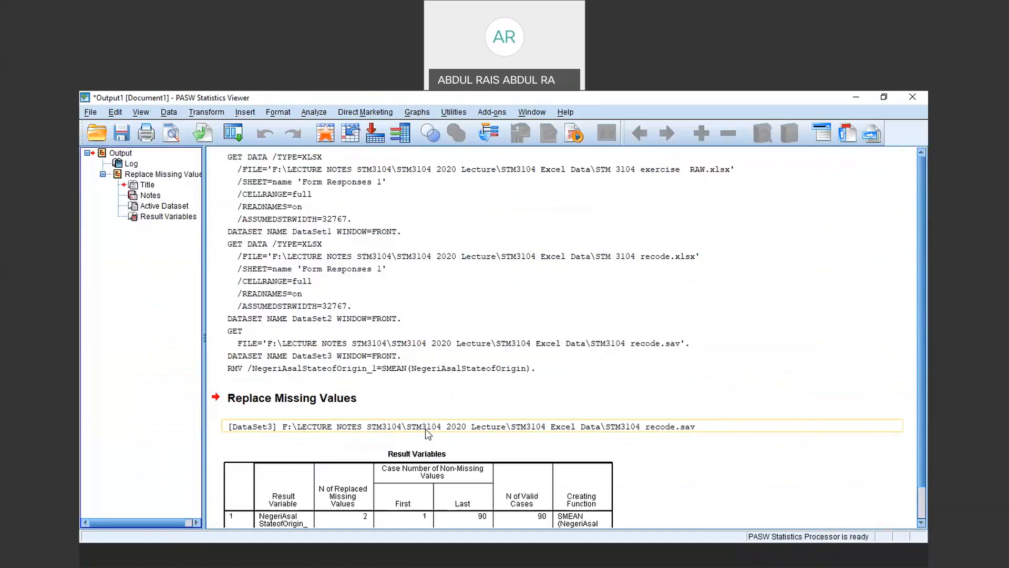
pyautogui.scroll(-1, 921, 250)
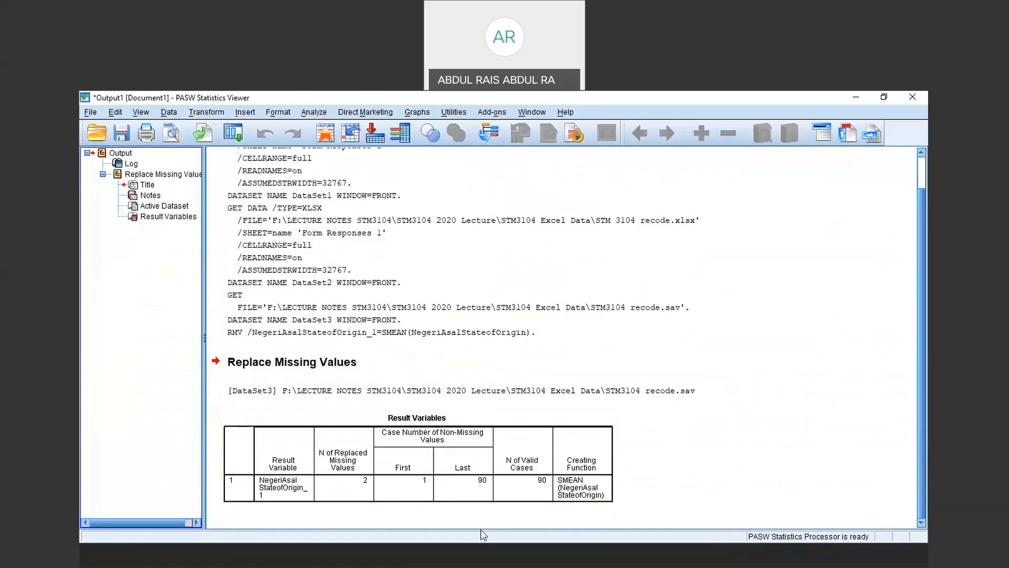
# Copy the replacement values of cases 89 and 90 from NegeriAsalStateofOrigin_1 into the original state-of-origin column
pyautogui.click(644, 556)
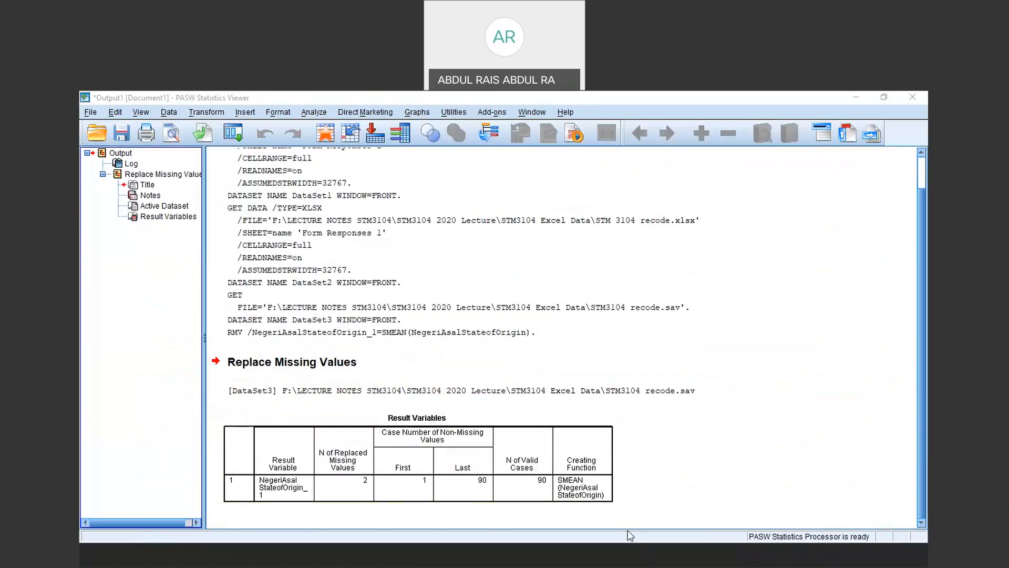
pyautogui.click(853, 509)
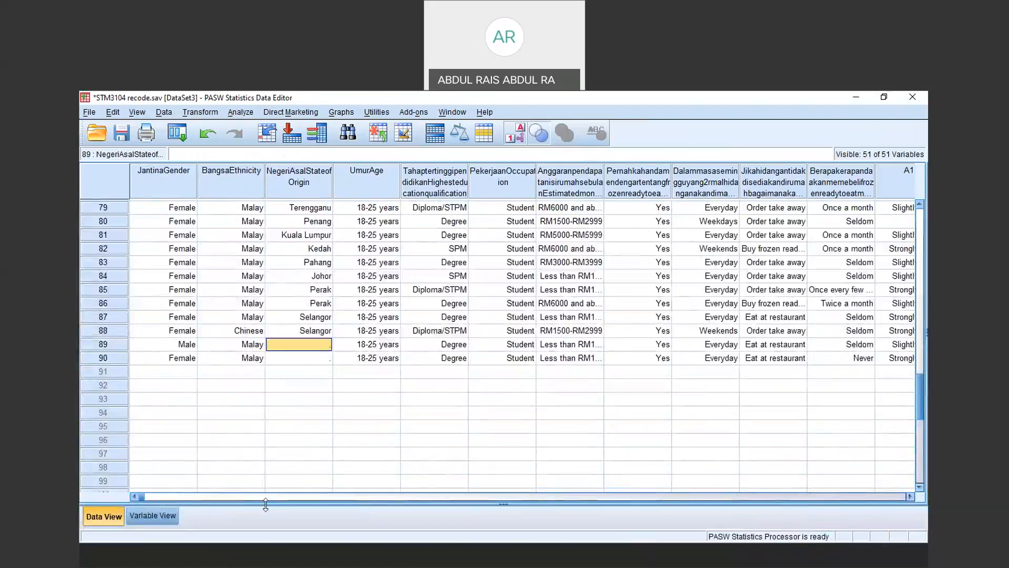
pyautogui.moveTo(142, 498); pyautogui.dragTo(842, 496)
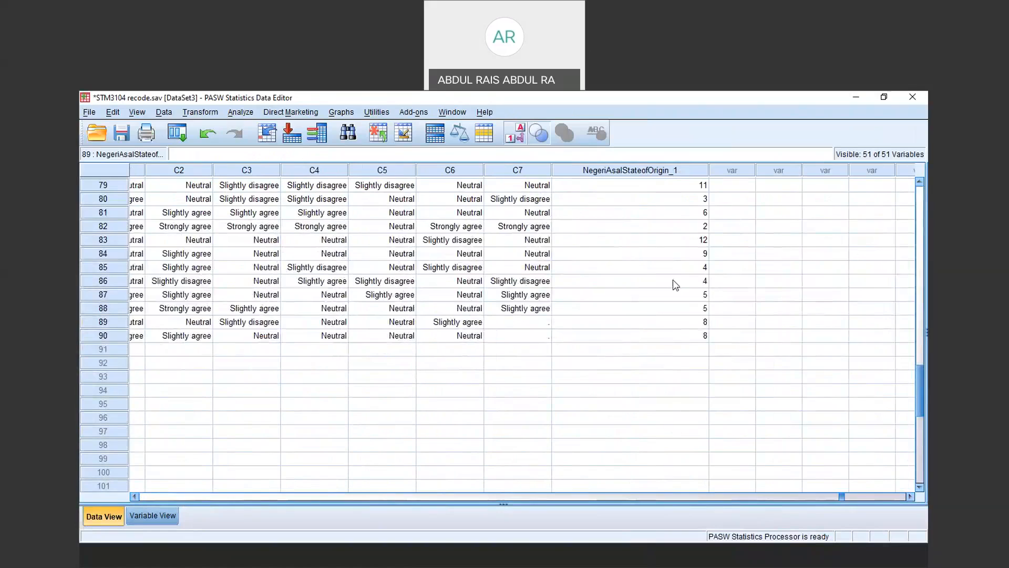
pyautogui.click(694, 325)
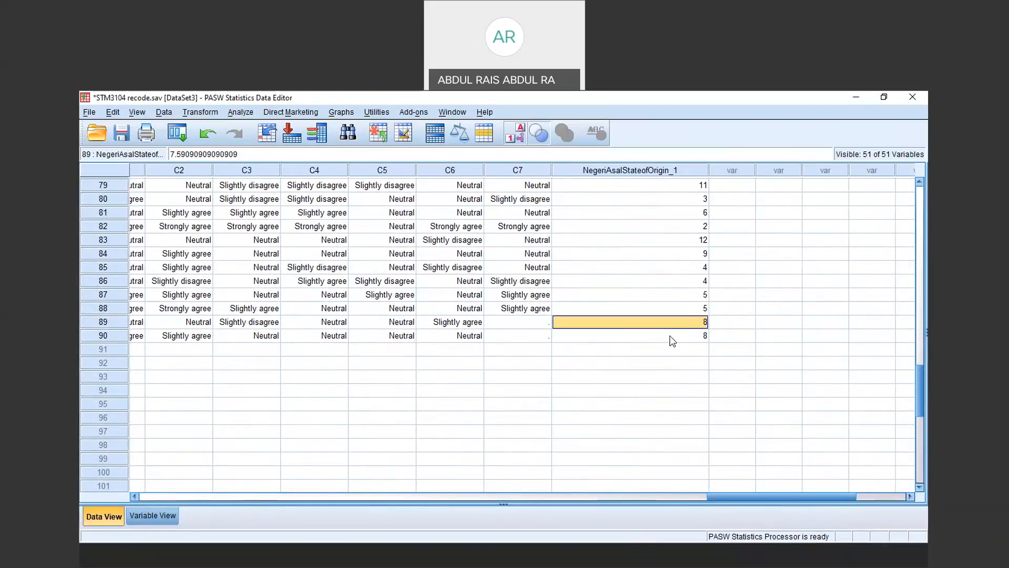
pyautogui.keyDown('shift'); pyautogui.click(669, 335); pyautogui.keyUp('shift')
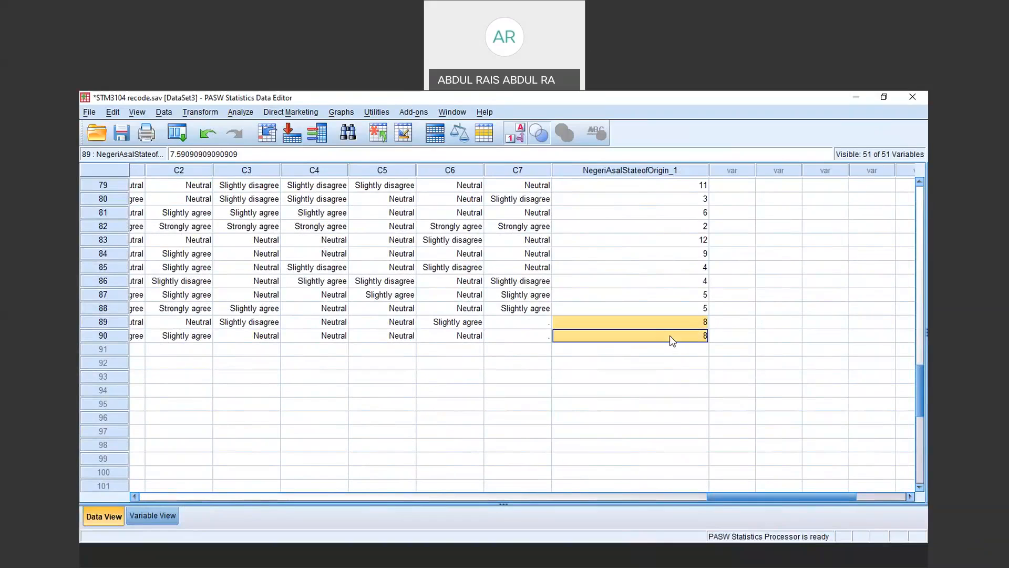
pyautogui.rightClick(669, 336)
pyautogui.click(717, 364)
pyautogui.moveTo(734, 496); pyautogui.dragTo(122, 482)
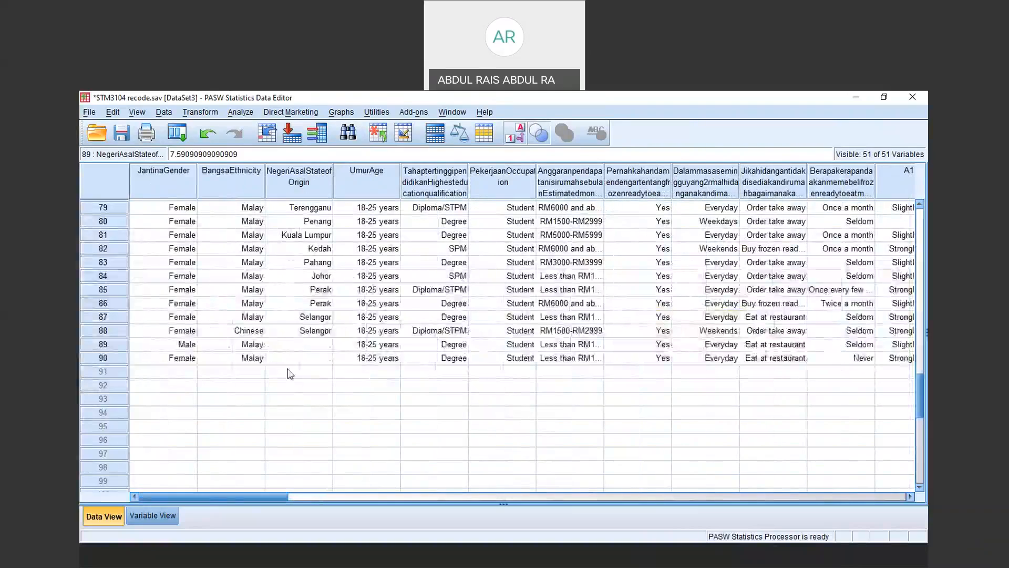
pyautogui.click(299, 345)
pyautogui.hotkey('ctrl', 'v')
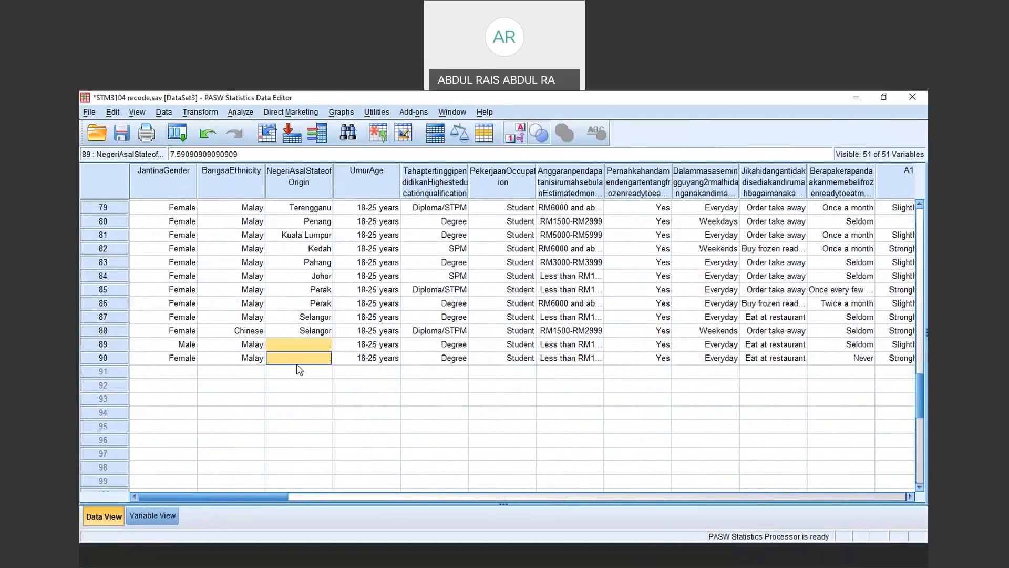
pyautogui.click(305, 371)
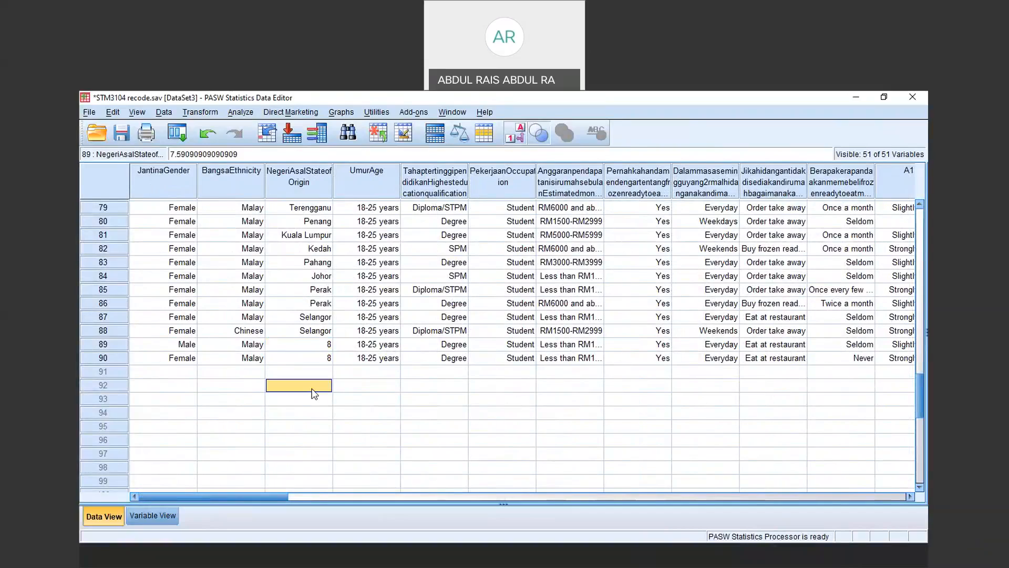
# Try to set the state of origin of case 89 to the whole code 8
pyautogui.click(319, 346)
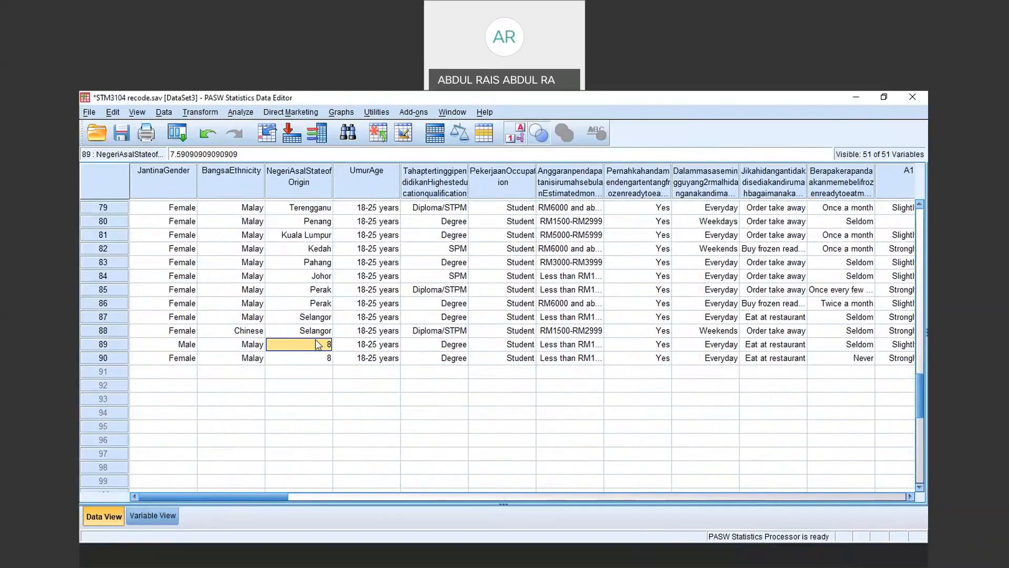
pyautogui.doubleClick(193, 153)
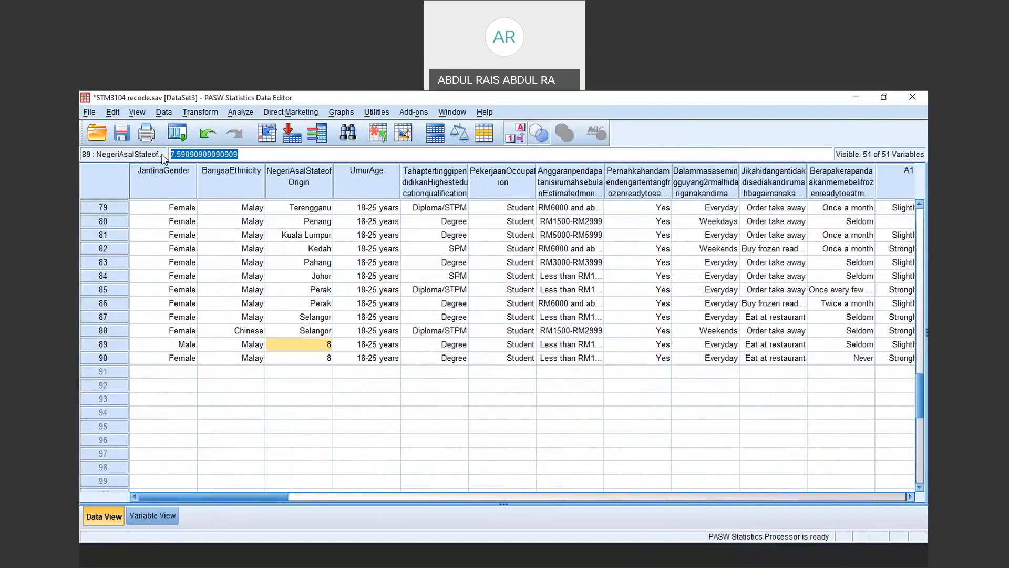
pyautogui.write('8')
pyautogui.click(315, 348)
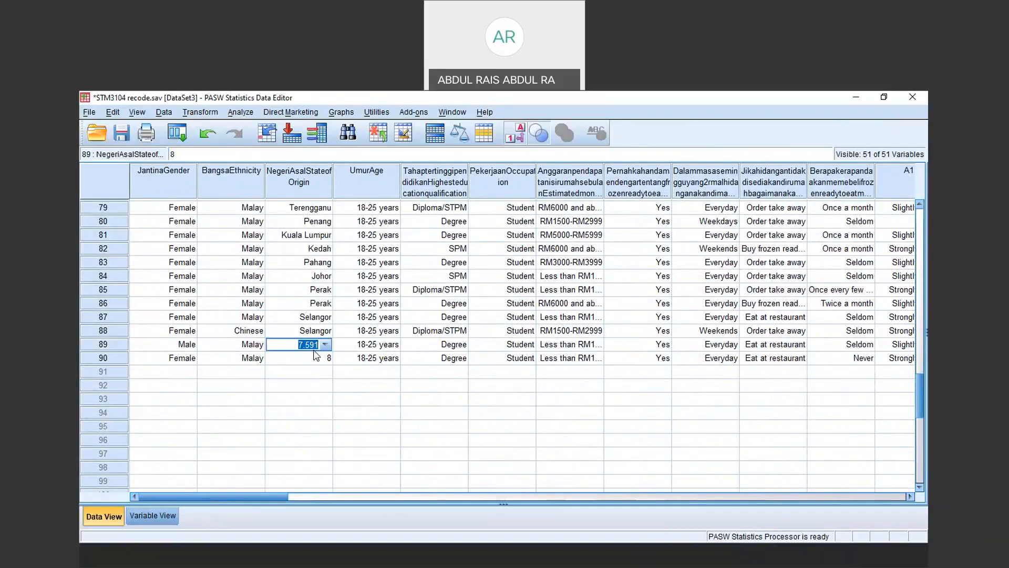
pyautogui.click(314, 356)
# Set the state of origin of cases 89 and 90 to the whole code 8
pyautogui.click(314, 345)
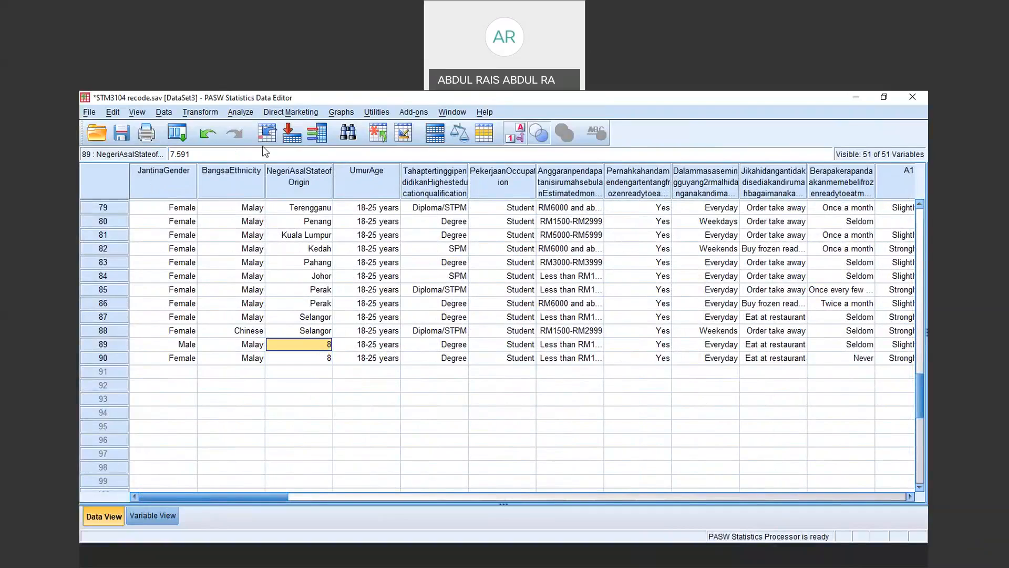
pyautogui.doubleClick(176, 154)
pyautogui.write('8')
pyautogui.click(311, 371)
pyautogui.click(313, 357)
pyautogui.doubleClick(174, 154)
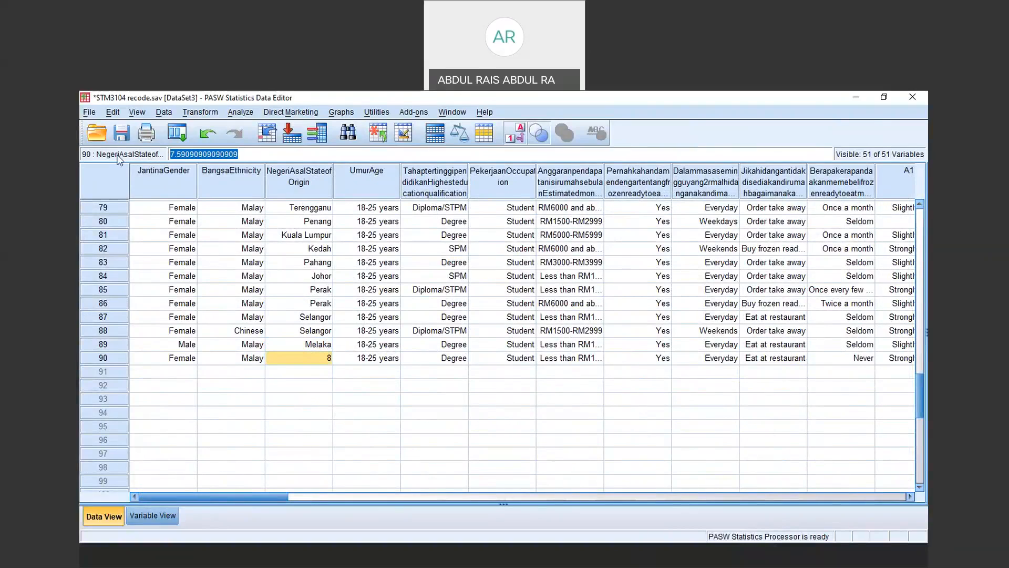
pyautogui.write('8')
pyautogui.click(308, 386)
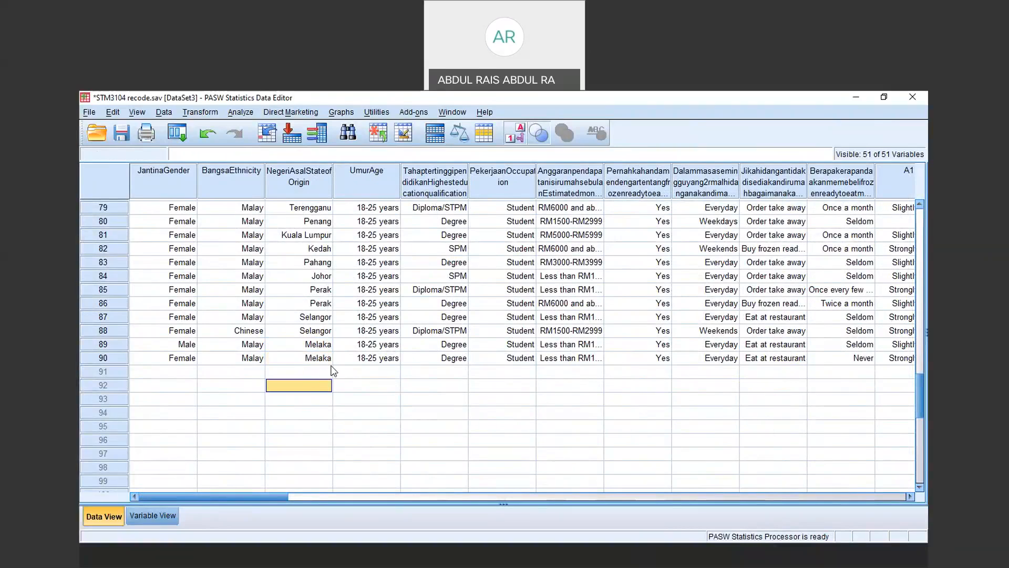
# Try to replace the missing values in A2 with the series mean, removing state of origin from the replacement list
pyautogui.moveTo(261, 497); pyautogui.dragTo(298, 493)
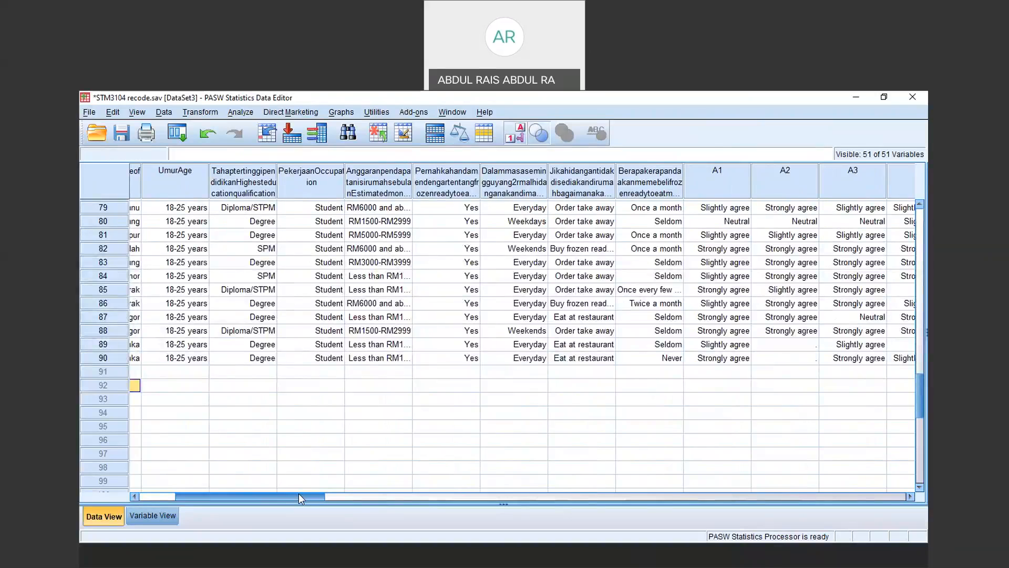
pyautogui.moveTo(284, 499)
pyautogui.mouseDown()
pyautogui.moveTo(811, 499)
pyautogui.moveTo(273, 498)
pyautogui.mouseUp()
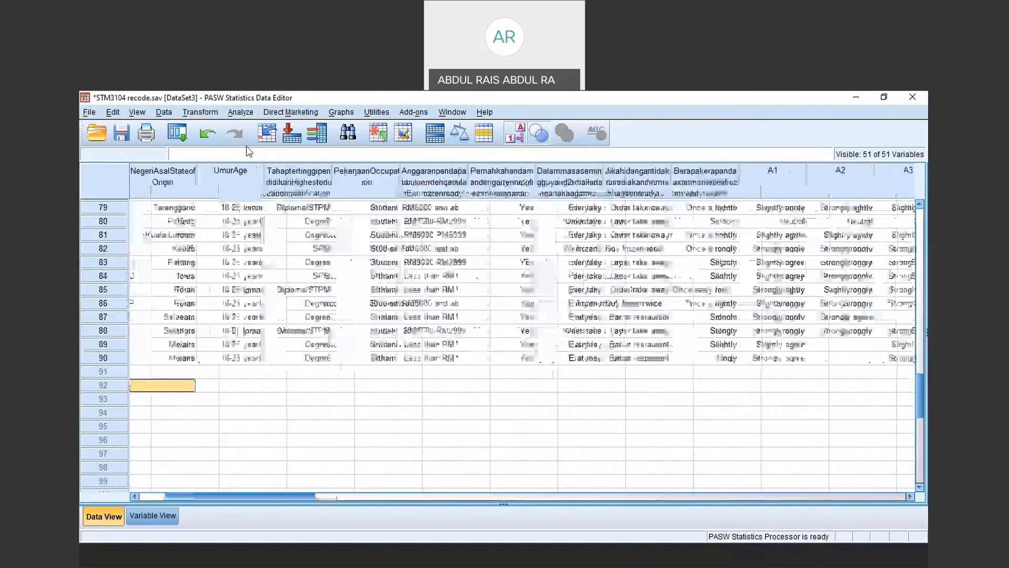
pyautogui.click(200, 113)
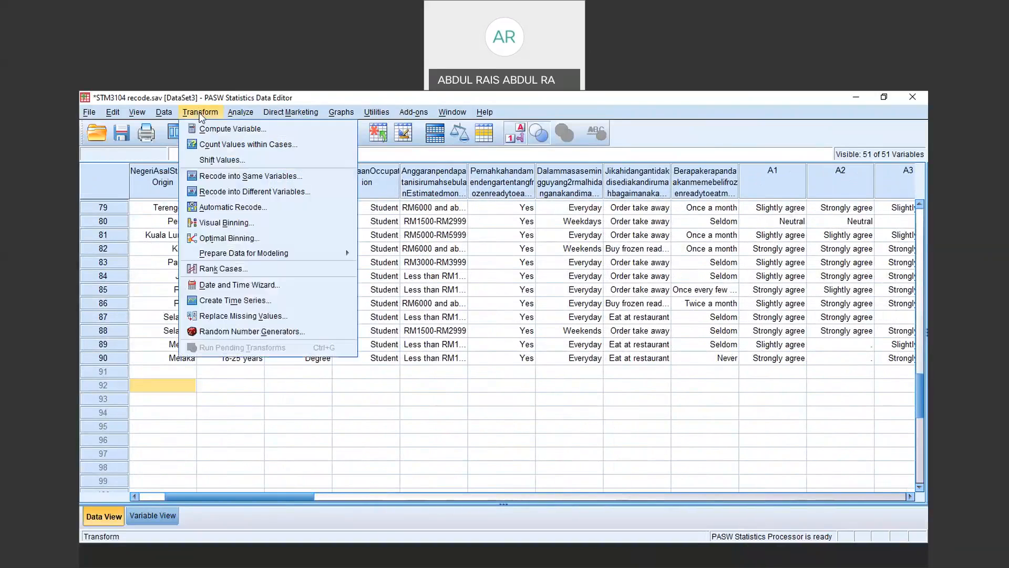
pyautogui.click(223, 316)
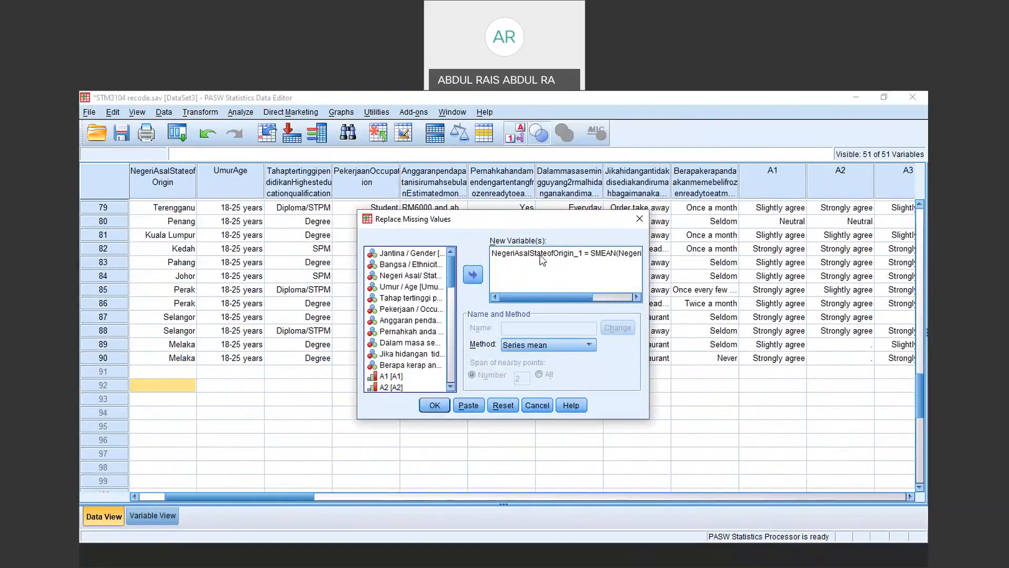
pyautogui.click(540, 255)
pyautogui.click(473, 275)
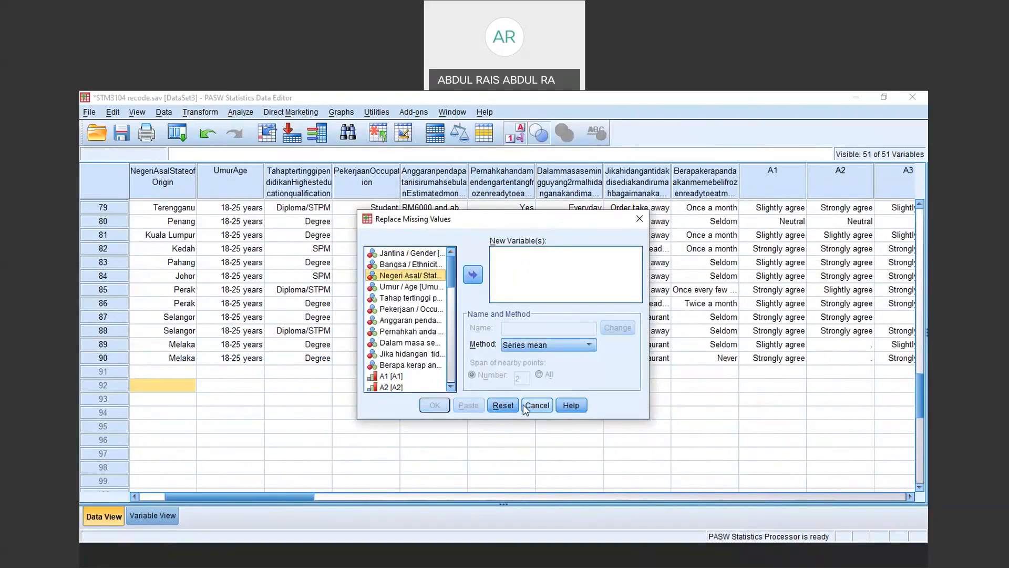
pyautogui.scroll(-3, 409, 315)
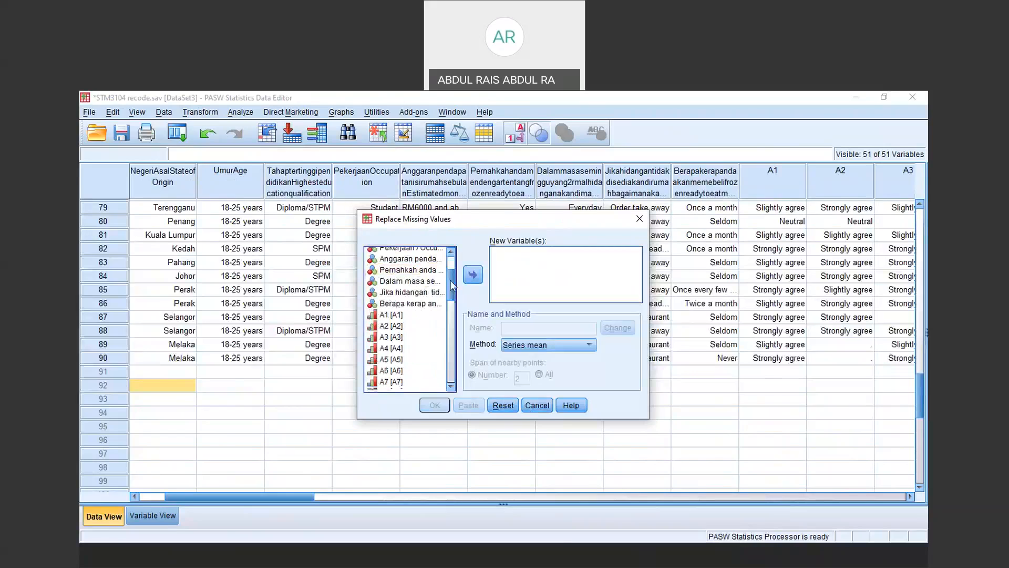
pyautogui.doubleClick(392, 317)
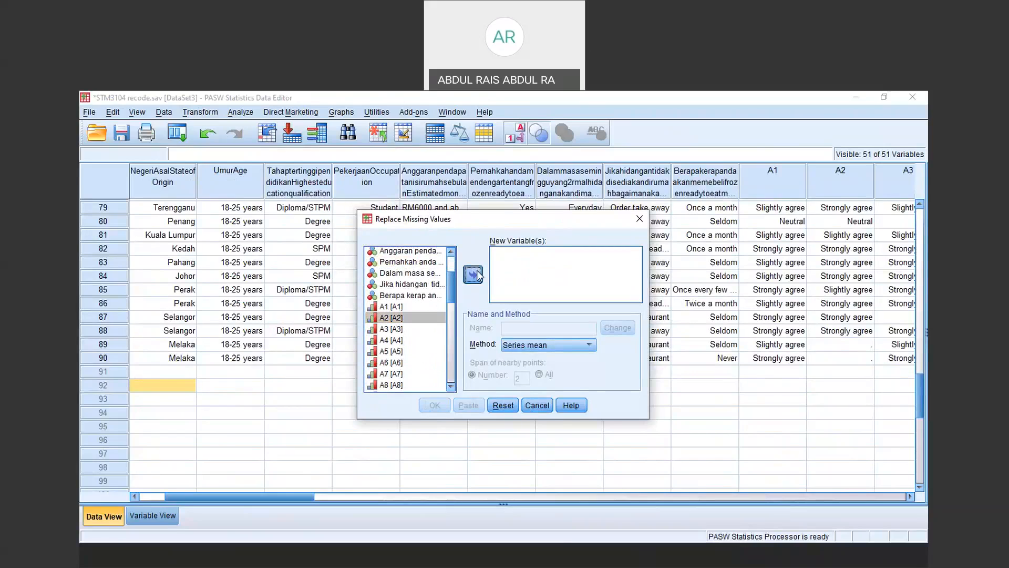
pyautogui.moveTo(676, 441); pyautogui.dragTo(678, 447)
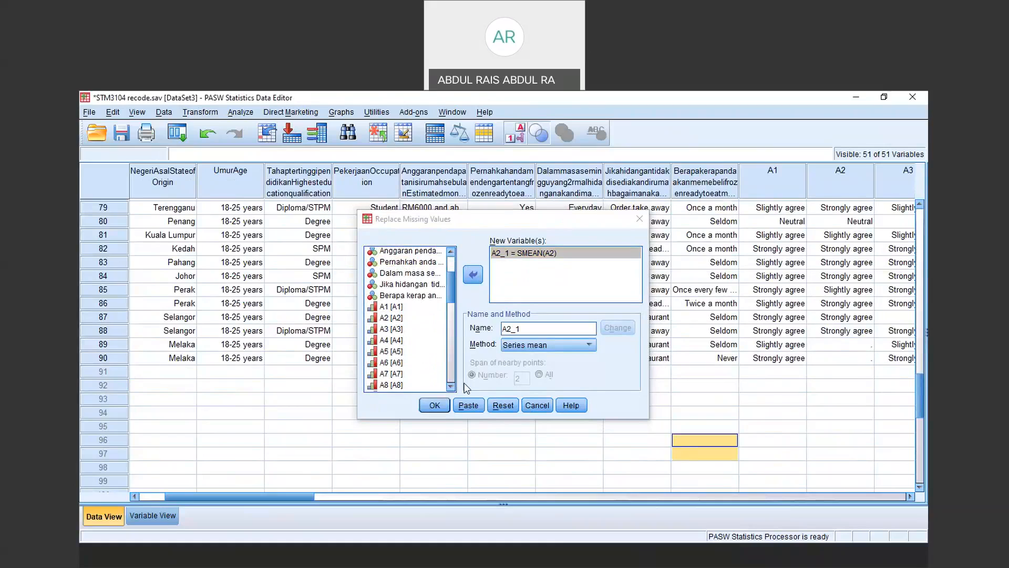
pyautogui.click(434, 406)
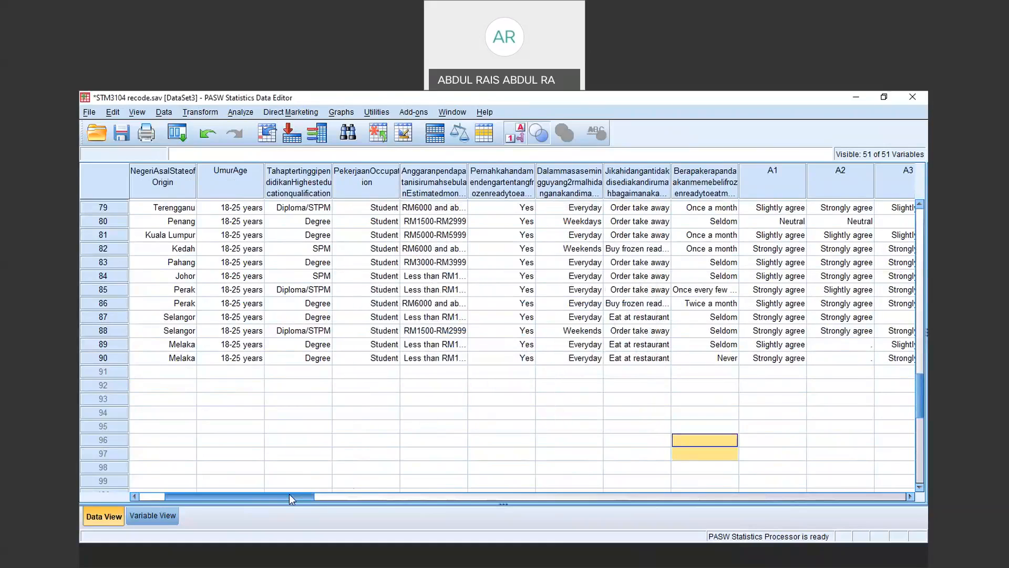
# Reset the Replace Missing Values settings and add A2 as a series-mean replacement variable
pyautogui.moveTo(289, 495); pyautogui.dragTo(374, 496)
pyautogui.moveTo(477, 498); pyautogui.dragTo(584, 498)
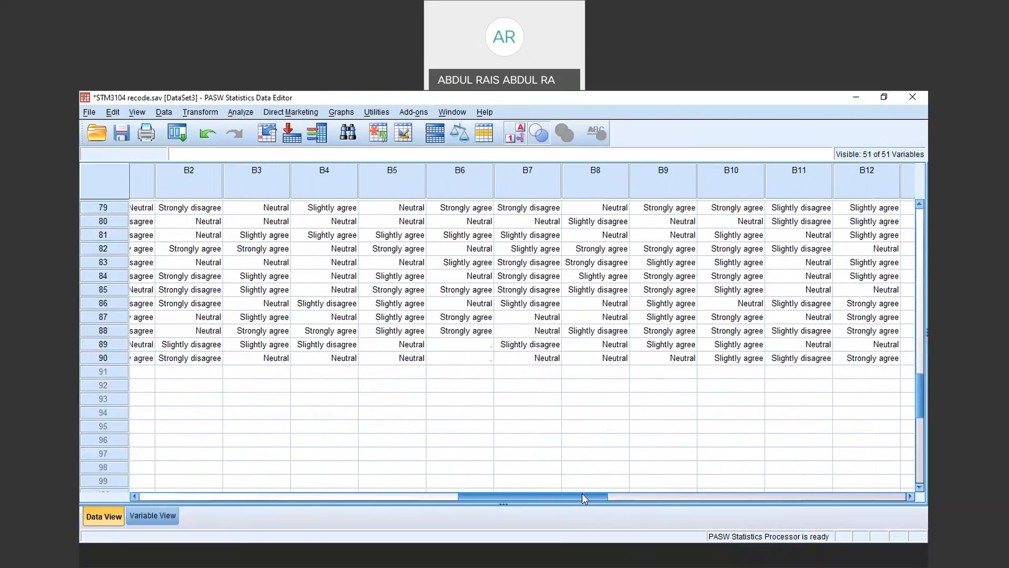
pyautogui.click(182, 113)
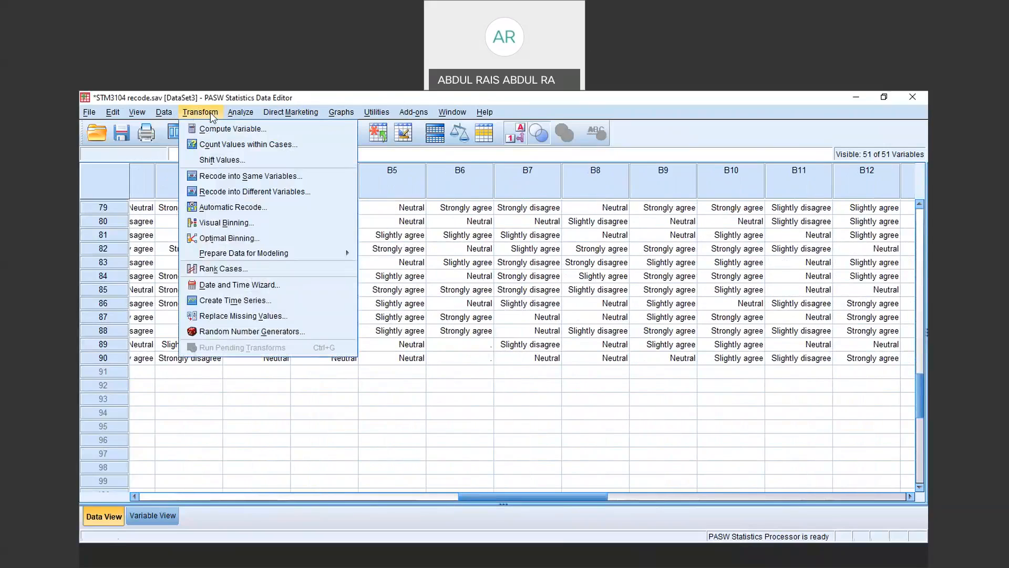
pyautogui.moveTo(172, 113)
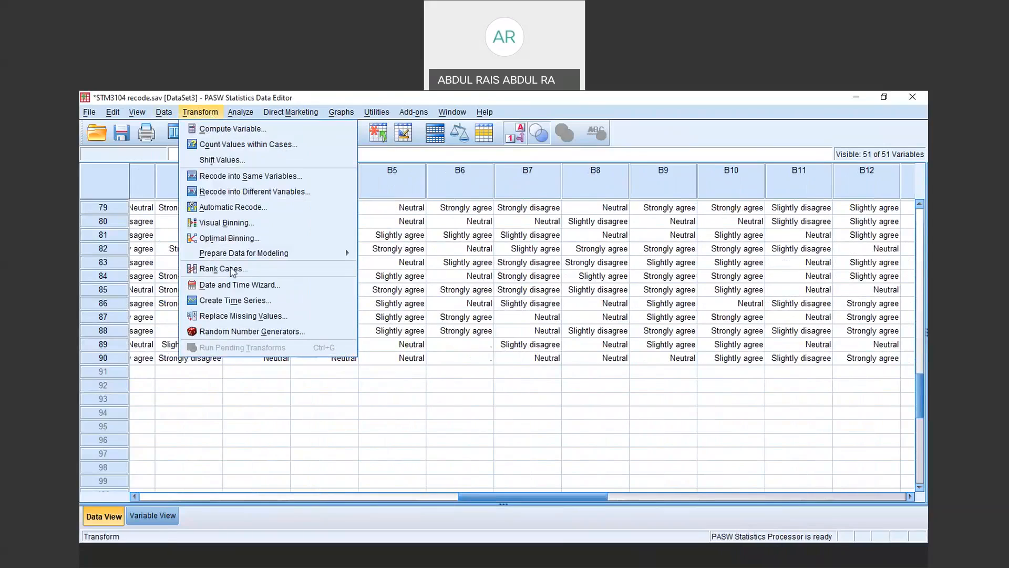
pyautogui.click(245, 315)
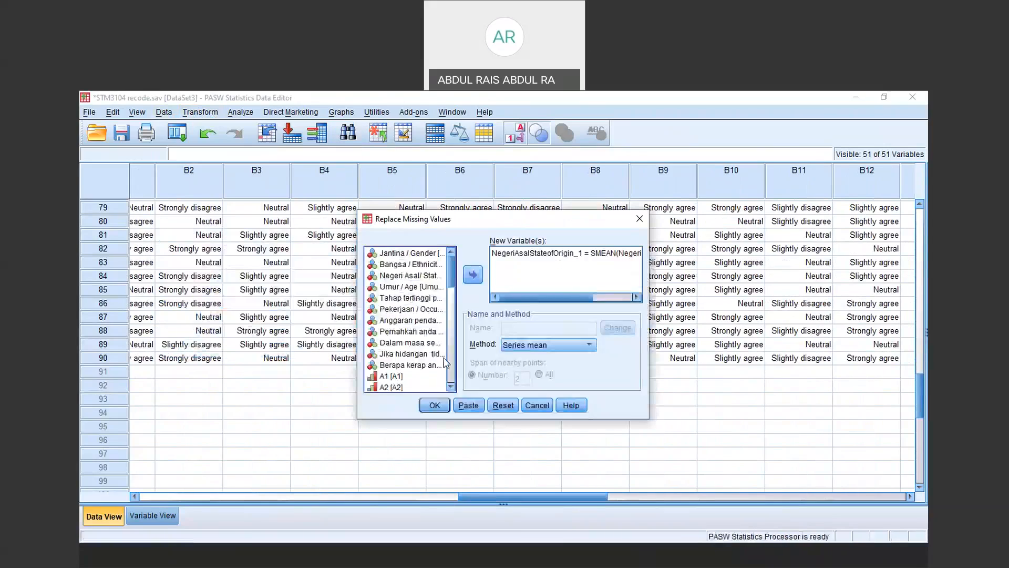
pyautogui.click(497, 404)
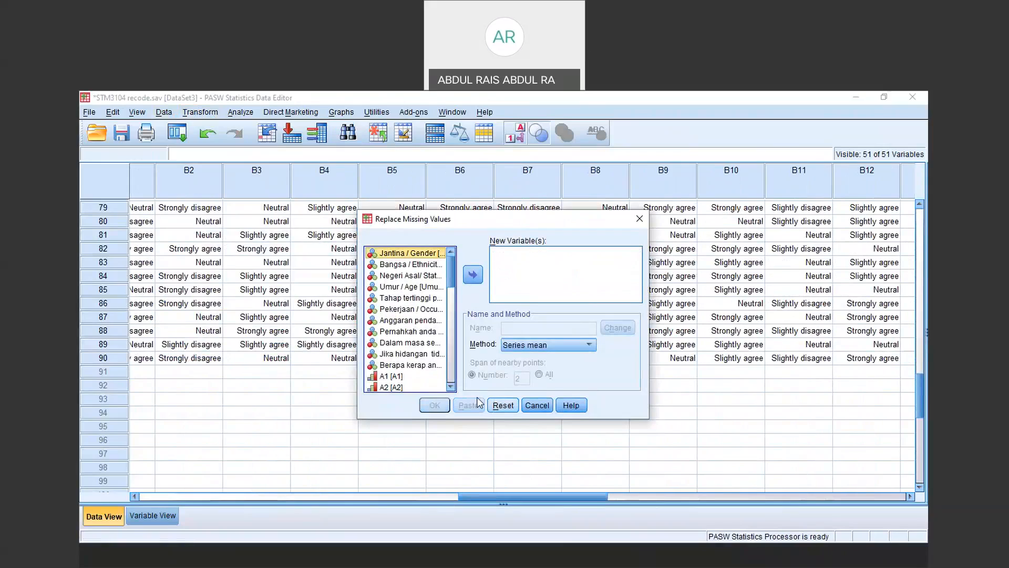
pyautogui.doubleClick(392, 387)
# Add B6 and C7 to the series-mean replacement list and run the replacement of missing values
pyautogui.moveTo(450, 273); pyautogui.dragTo(450, 296)
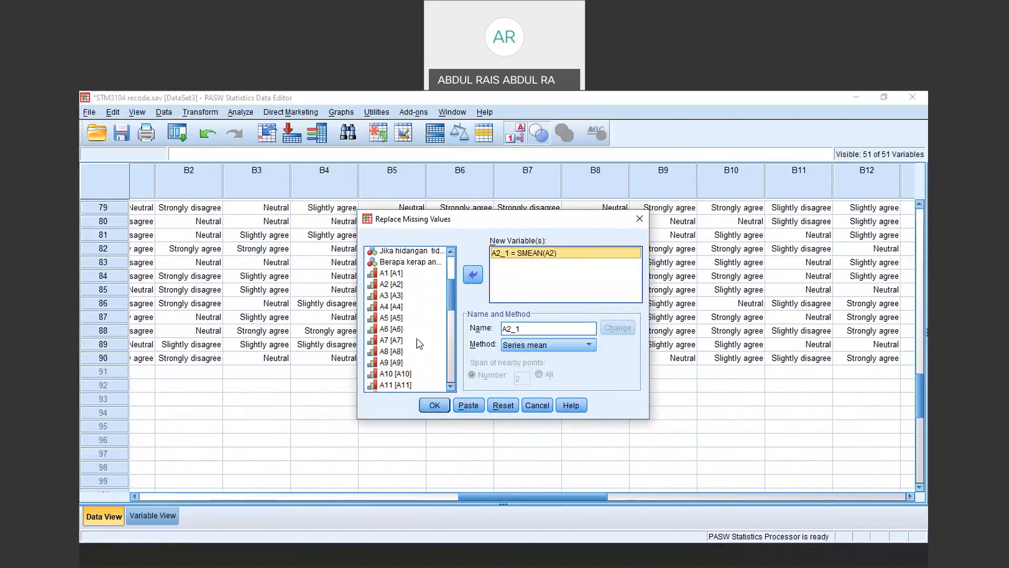
pyautogui.moveTo(452, 284); pyautogui.dragTo(457, 317)
pyautogui.click(387, 389)
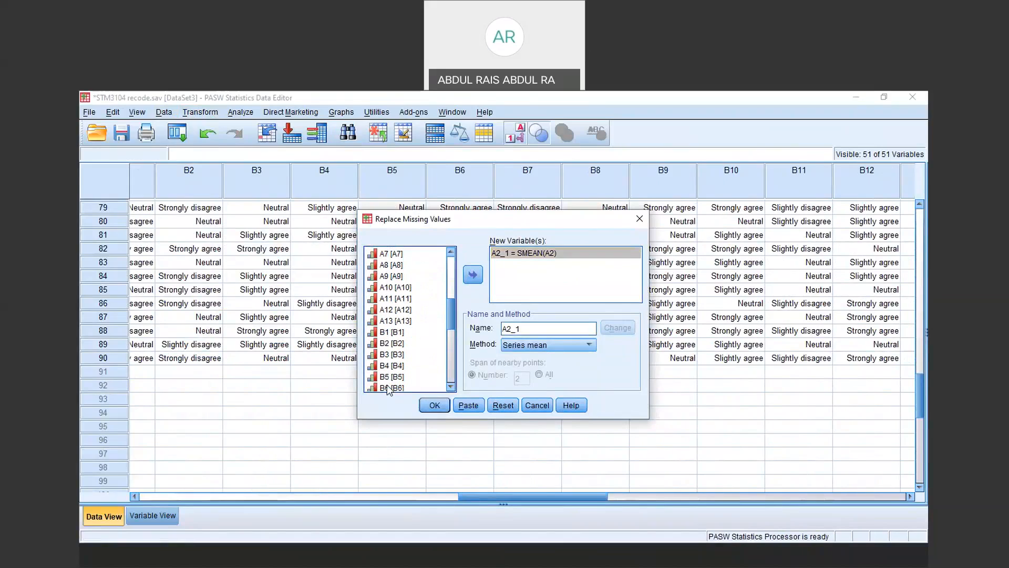
pyautogui.click(474, 275)
pyautogui.moveTo(449, 317); pyautogui.dragTo(450, 366)
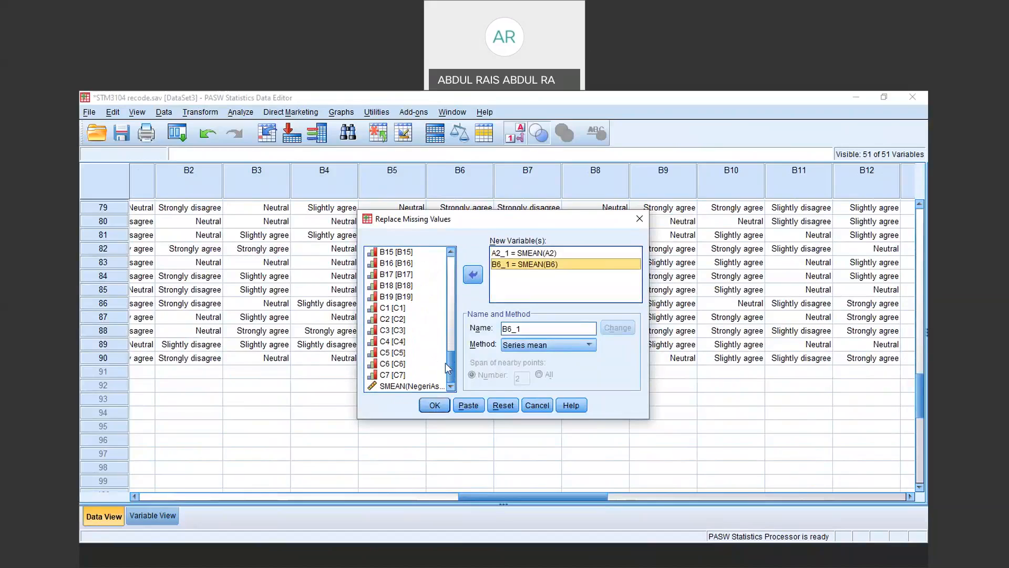
pyautogui.click(380, 375)
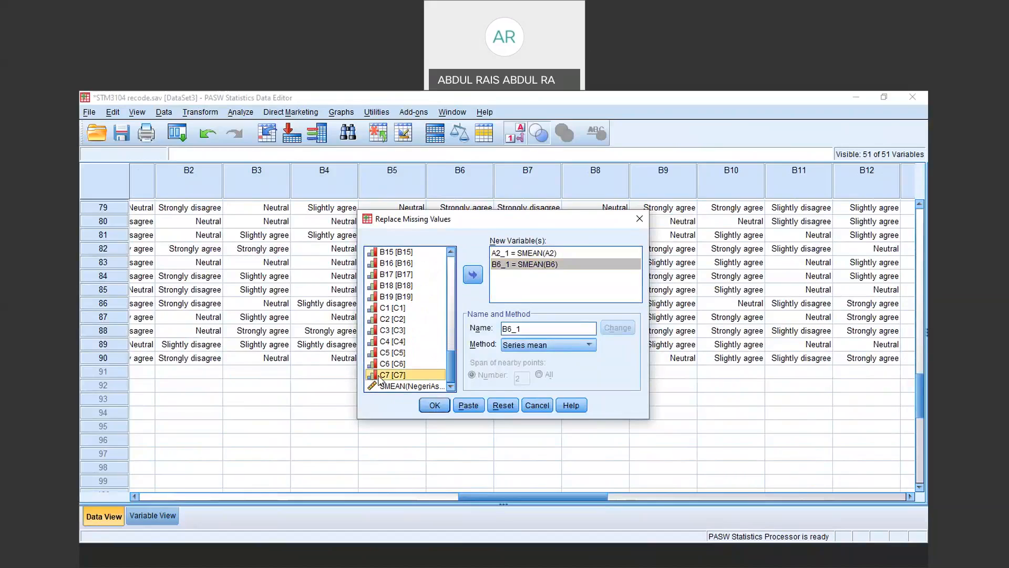
pyautogui.click(473, 274)
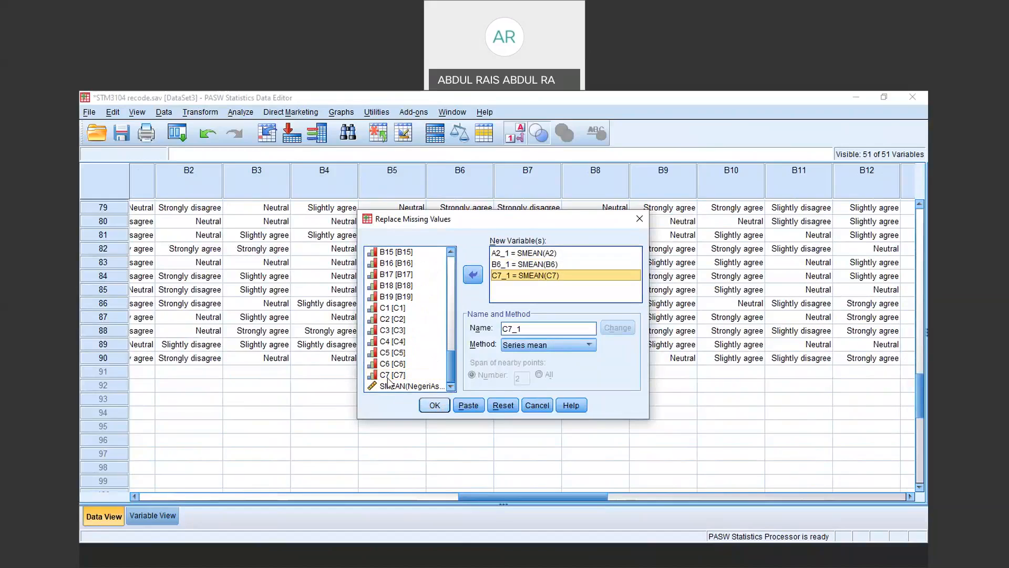
pyautogui.click(434, 405)
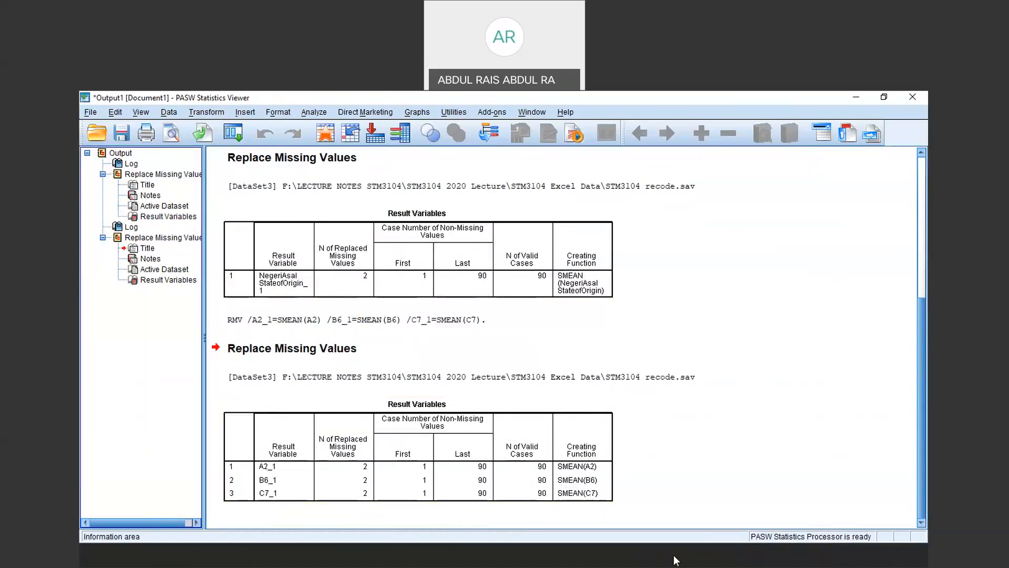
# Copy the replacement values of cases 89 and 90 from A2_1 into the original A2 column
pyautogui.click(819, 496)
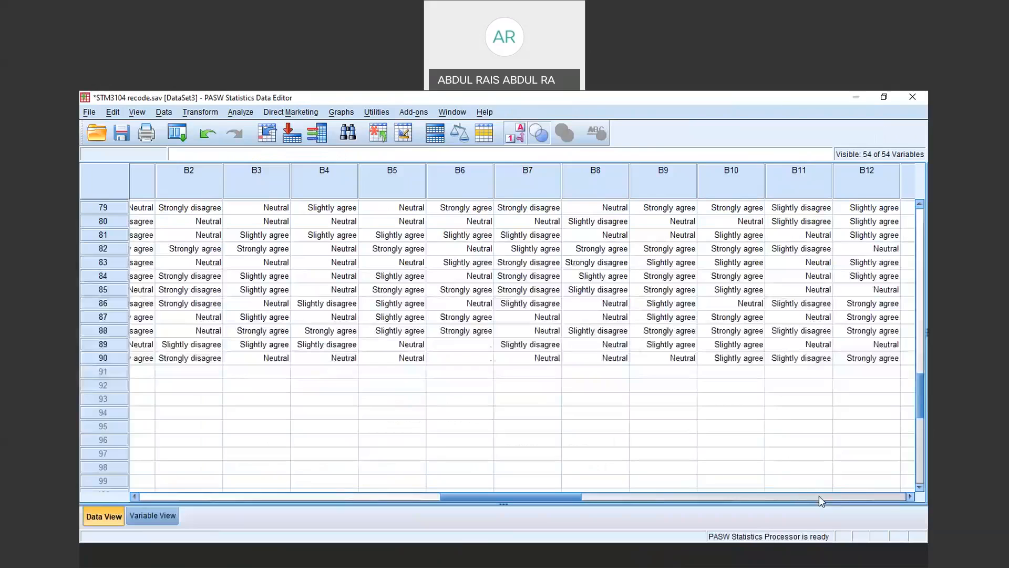
pyautogui.moveTo(558, 496); pyautogui.dragTo(826, 497)
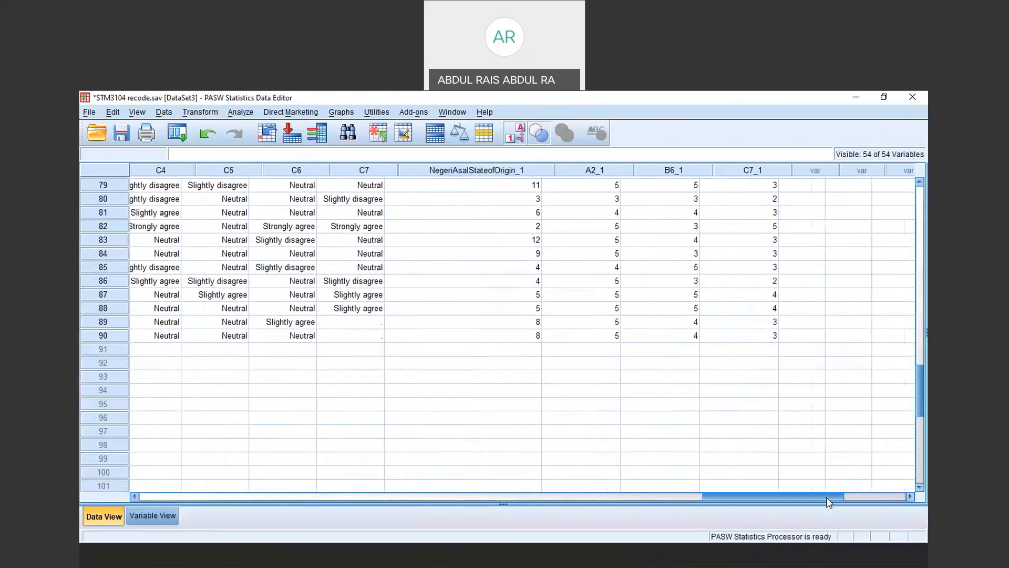
pyautogui.click(745, 322)
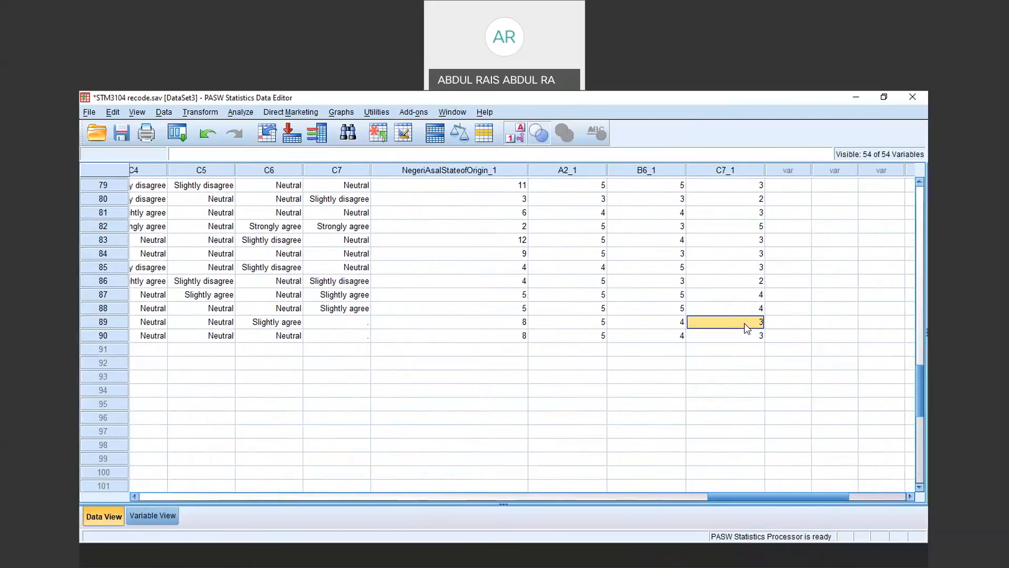
pyautogui.click(571, 321)
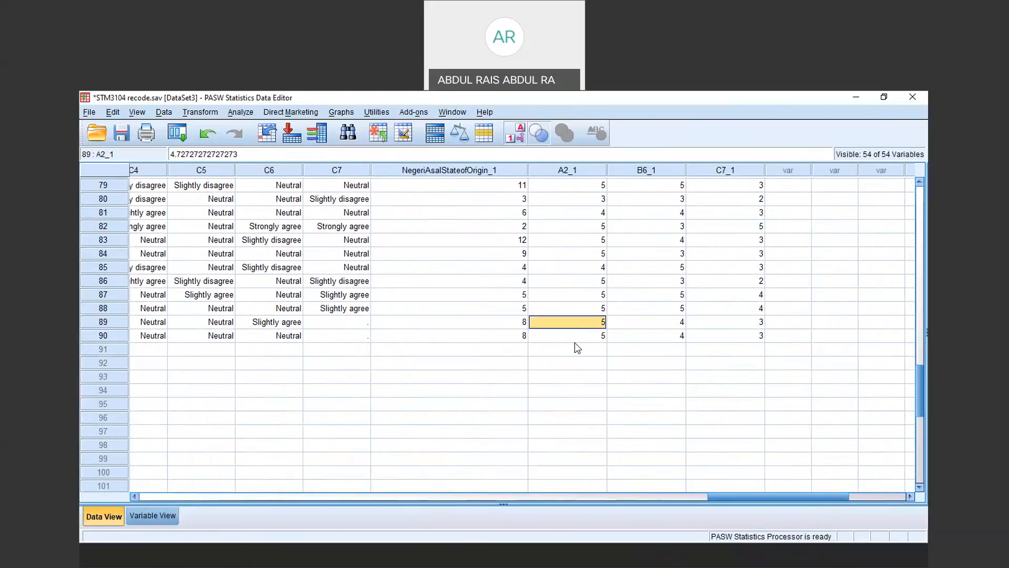
pyautogui.keyDown('shift'); pyautogui.click(577, 339); pyautogui.keyUp('shift')
pyautogui.rightClick(576, 341)
pyautogui.click(604, 362)
pyautogui.moveTo(727, 496); pyautogui.dragTo(274, 493)
pyautogui.moveTo(334, 347); pyautogui.dragTo(338, 356)
pyautogui.hotkey('ctrl', 'v')
pyautogui.click(343, 377)
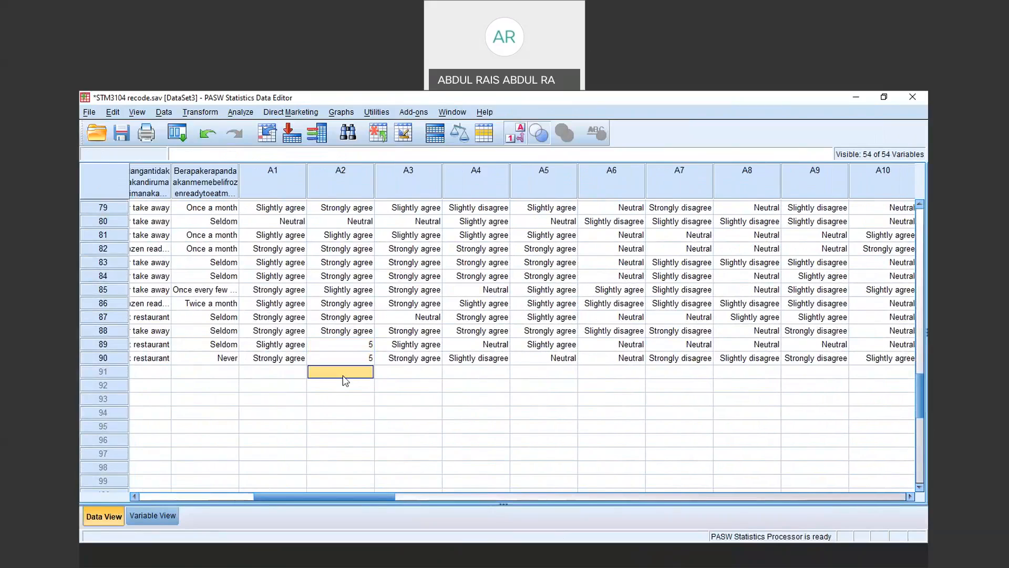
# Set the A2 values of cases 89 and 90 to the whole code 5
pyautogui.click(347, 346)
pyautogui.doubleClick(347, 346)
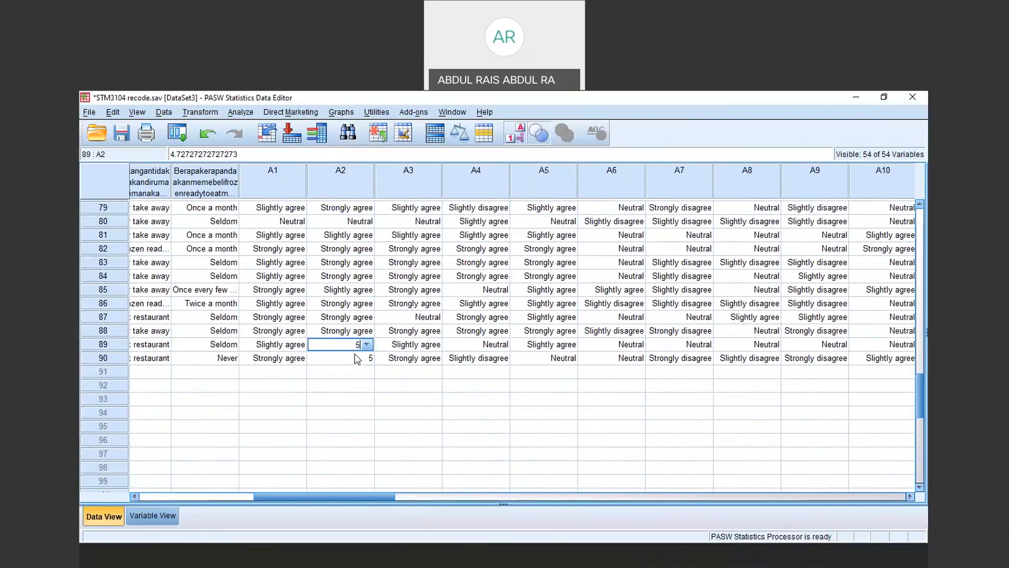
pyautogui.click(356, 358)
pyautogui.doubleClick(356, 358)
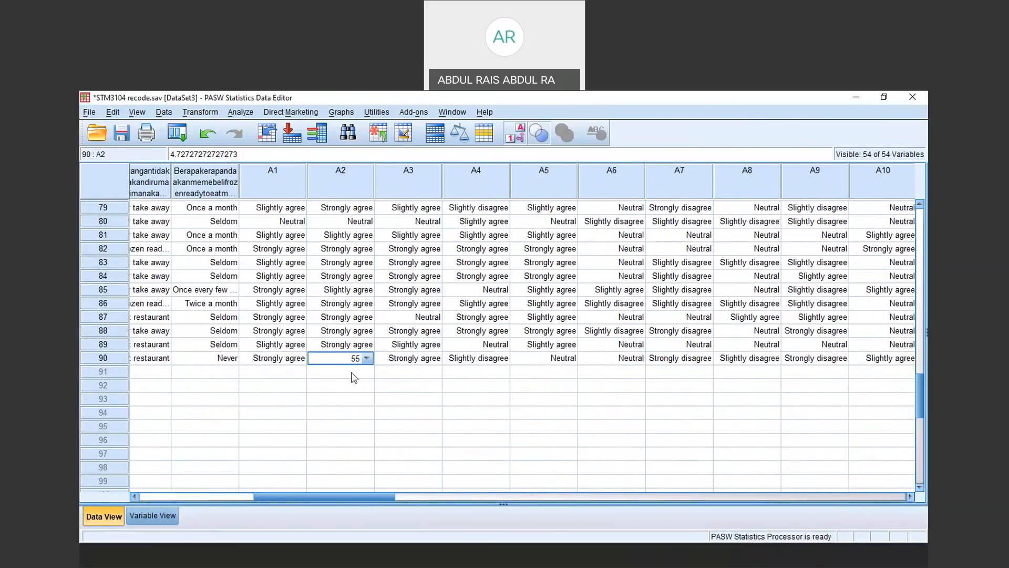
# Copy the replacement values of cases 89 and 90 from B6_1 into the original B6 column
pyautogui.moveTo(359, 493); pyautogui.dragTo(811, 493)
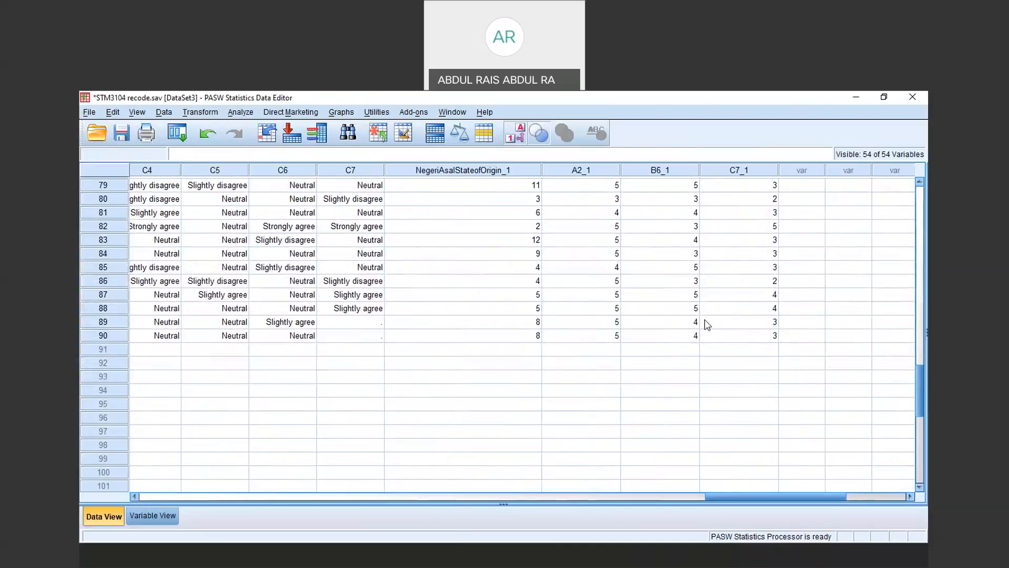
pyautogui.moveTo(691, 326); pyautogui.dragTo(685, 338)
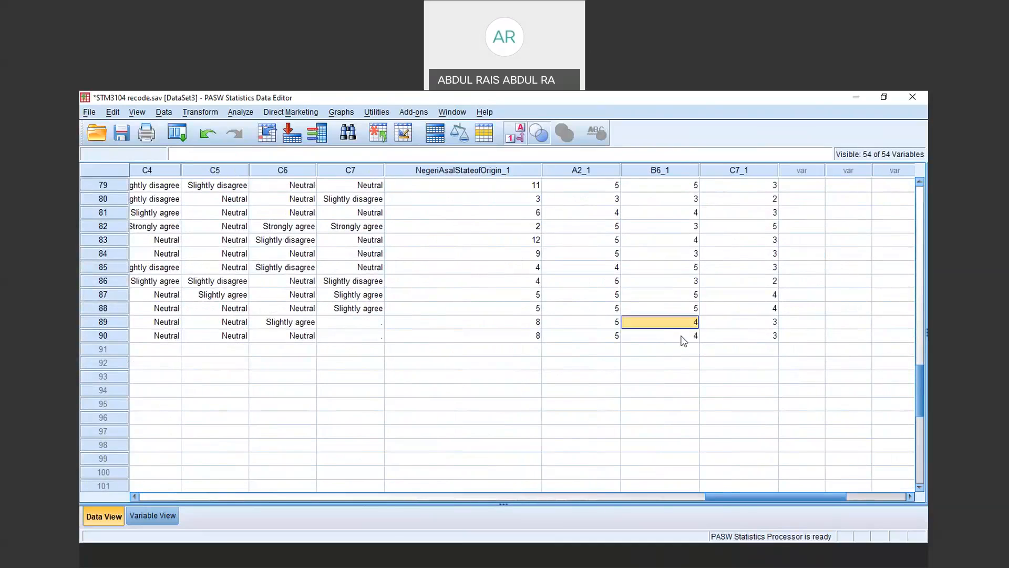
pyautogui.rightClick(680, 335)
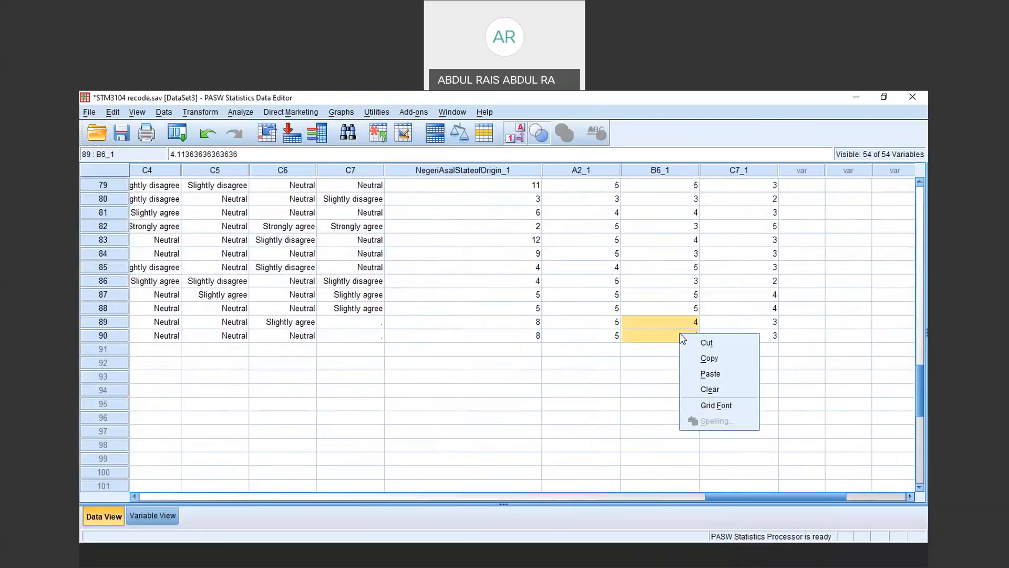
pyautogui.click(715, 358)
pyautogui.moveTo(724, 496); pyautogui.dragTo(459, 503)
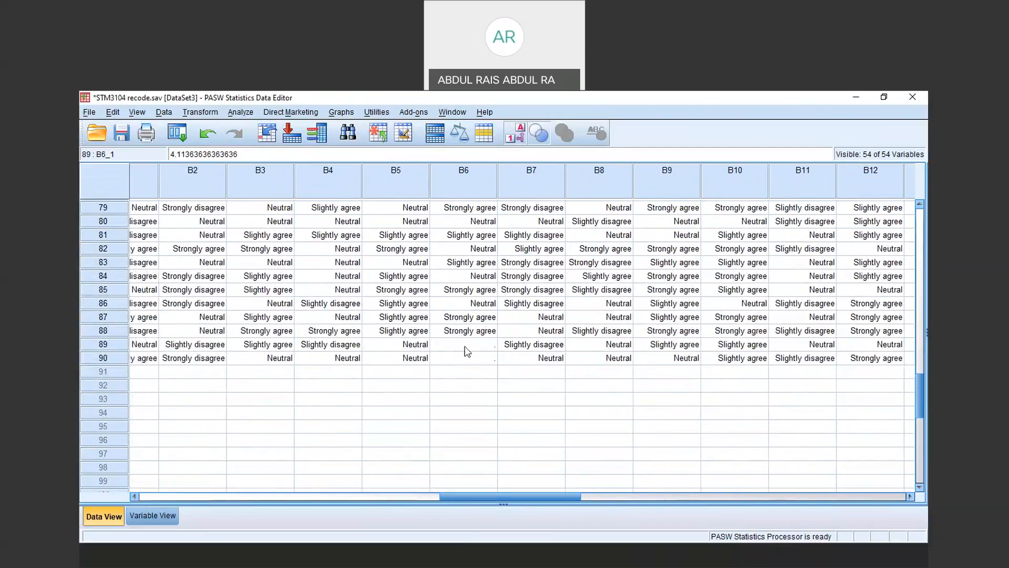
pyautogui.click(461, 348)
pyautogui.keyDown('shift'); pyautogui.click(462, 360); pyautogui.keyUp('shift')
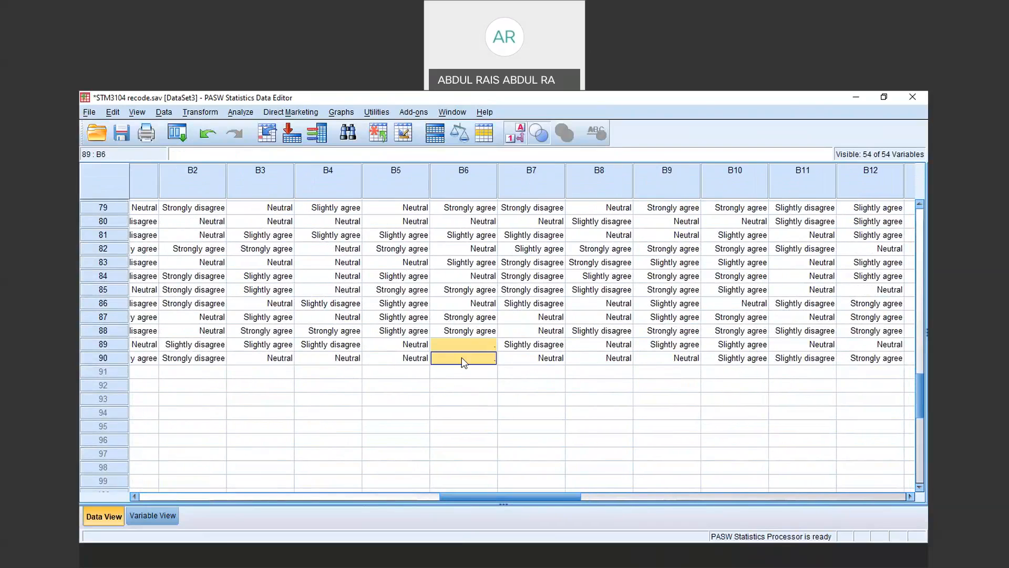
pyautogui.hotkey('ctrl', 'v')
# Set the B6 values of cases 89 and 90 to the whole code 4
pyautogui.doubleClick(477, 344)
pyautogui.write('4')
pyautogui.press('Return')
pyautogui.write('4')
pyautogui.press('Return')
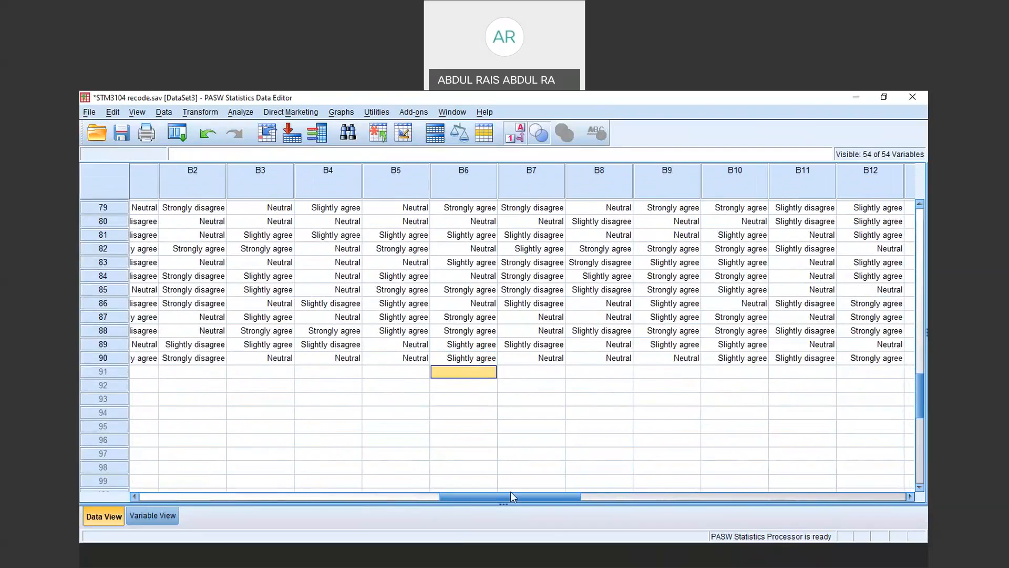
# Copy the replacement values of cases 89 and 90 from C7_1 into the original C7 column
pyautogui.moveTo(513, 497); pyautogui.dragTo(792, 496)
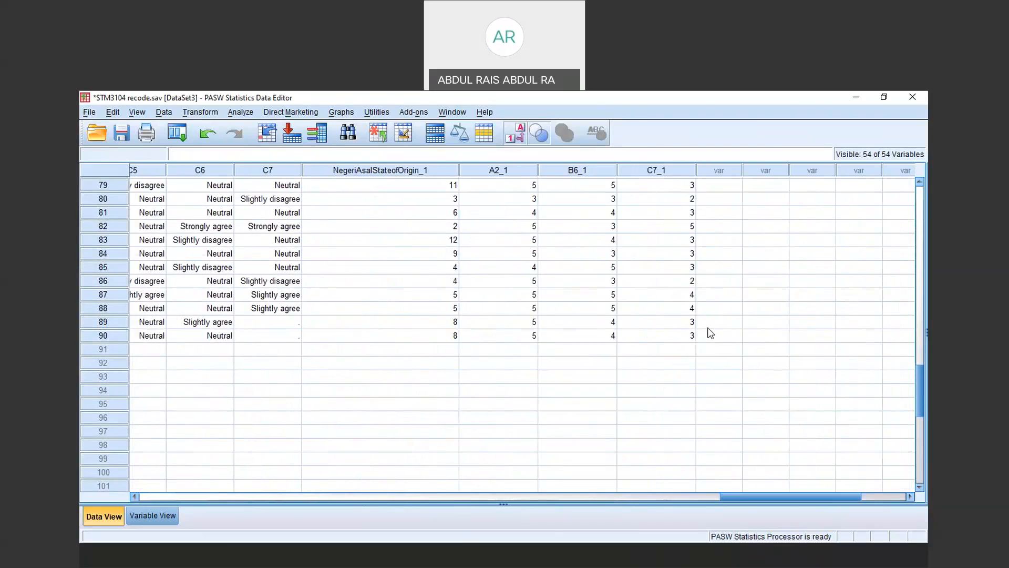
pyautogui.click(682, 325)
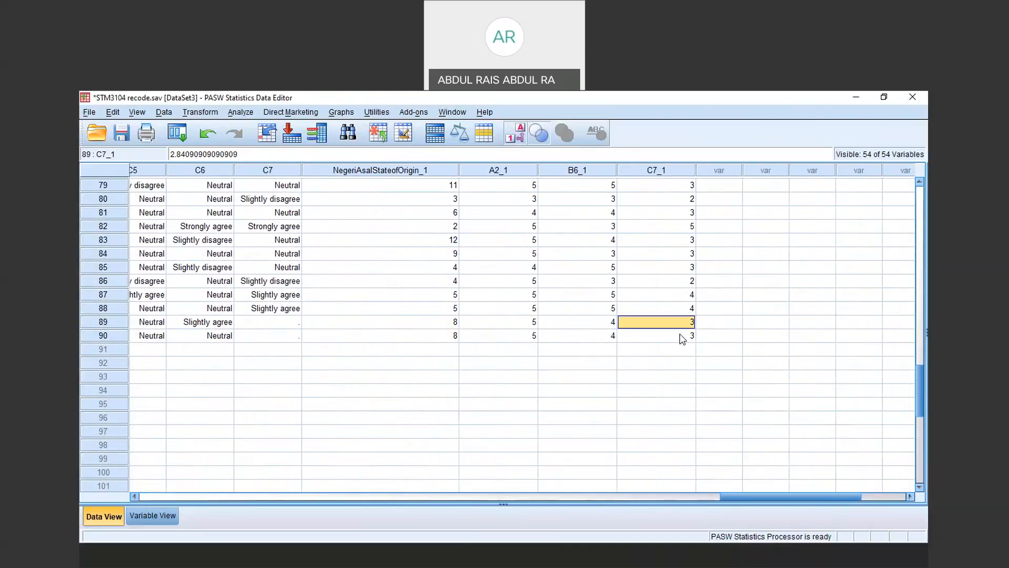
pyautogui.keyDown('shift'); pyautogui.click(680, 333); pyautogui.keyUp('shift')
pyautogui.rightClick(680, 333)
pyautogui.click(716, 358)
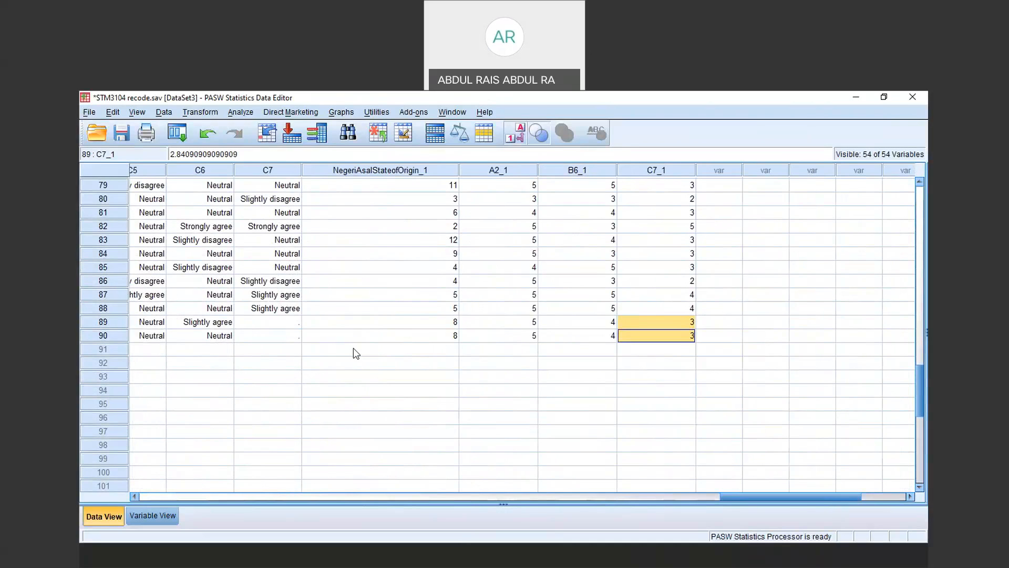
pyautogui.click(279, 322)
pyautogui.keyDown('shift'); pyautogui.click(278, 336); pyautogui.keyUp('shift')
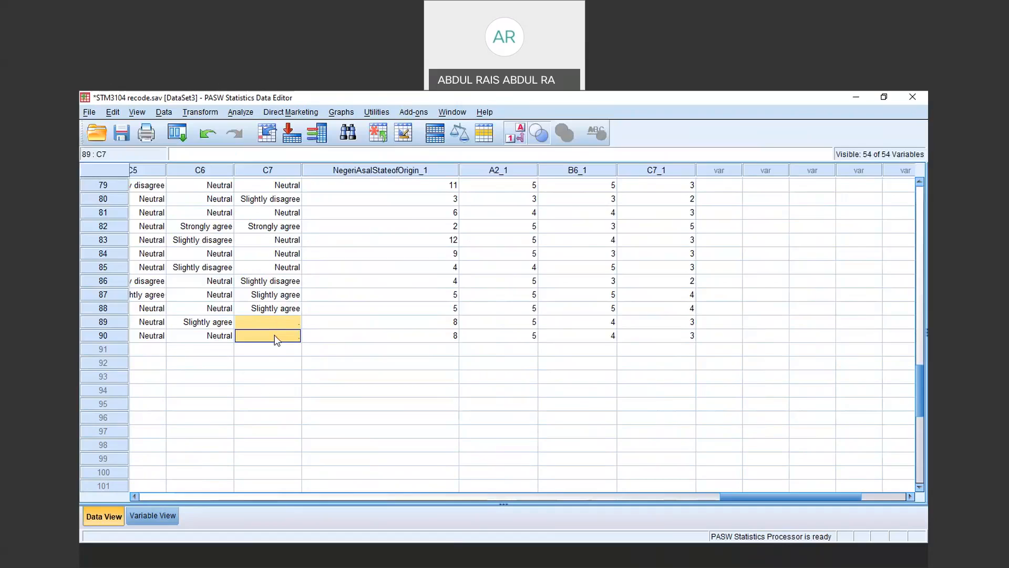
# Set the C7 values of cases 89 and 90 to the whole code 3
pyautogui.click(288, 321)
pyautogui.doubleClick(289, 321)
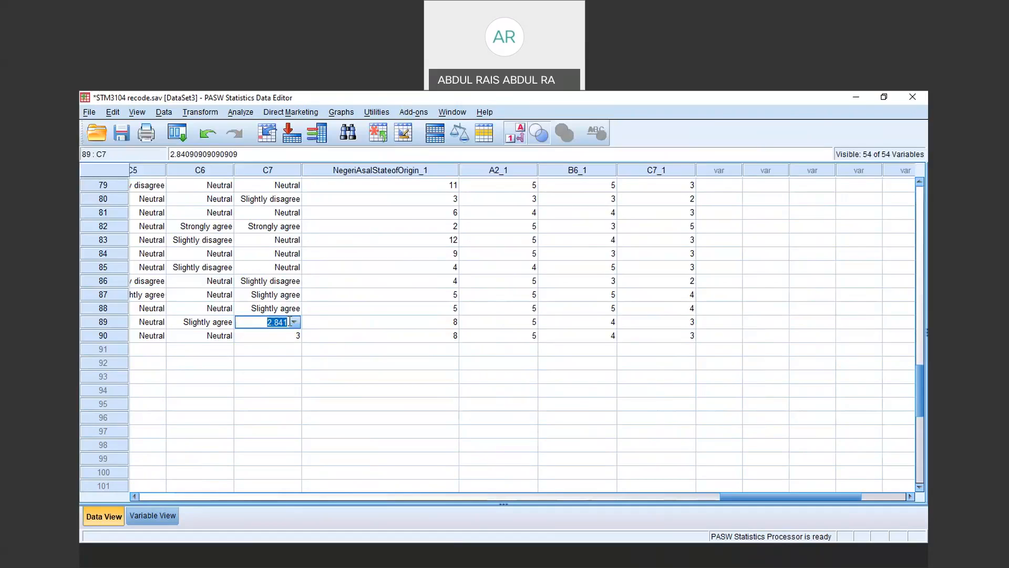
pyautogui.write('3')
pyautogui.click(288, 335)
pyautogui.write('3')
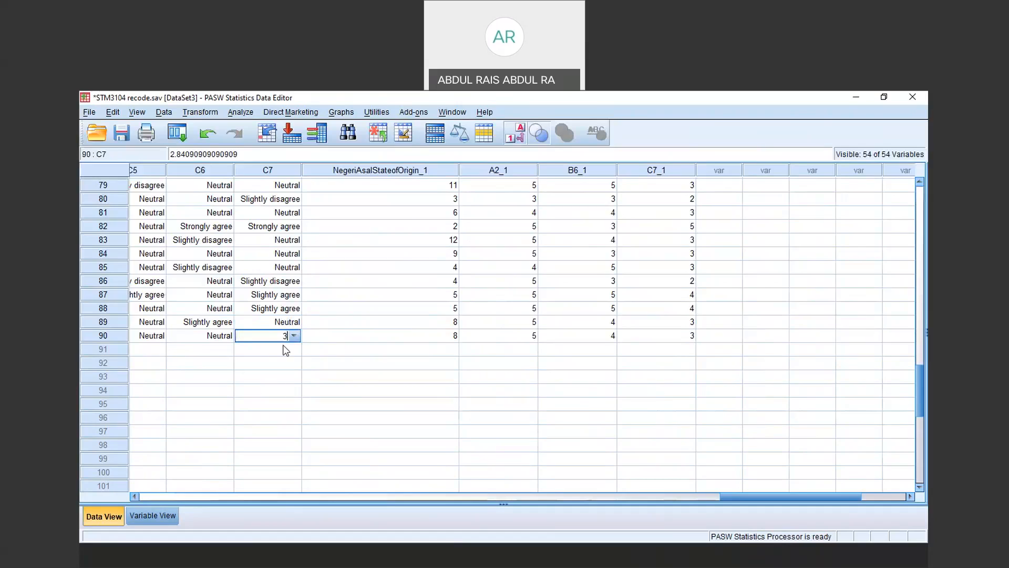
pyautogui.click(285, 349)
# Delete the replacement variables NegeriAsalStateofOrigin_1, A2_1, B6_1 and C7_1 from the dataset and save the data file
pyautogui.click(421, 169)
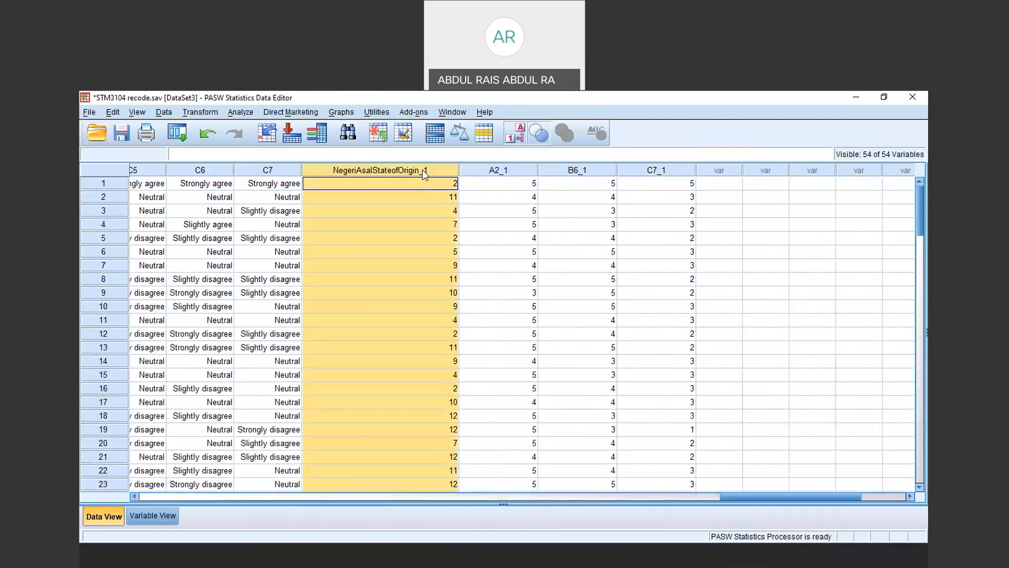
pyautogui.keyDown('shift'); pyautogui.click(637, 174); pyautogui.keyUp('shift')
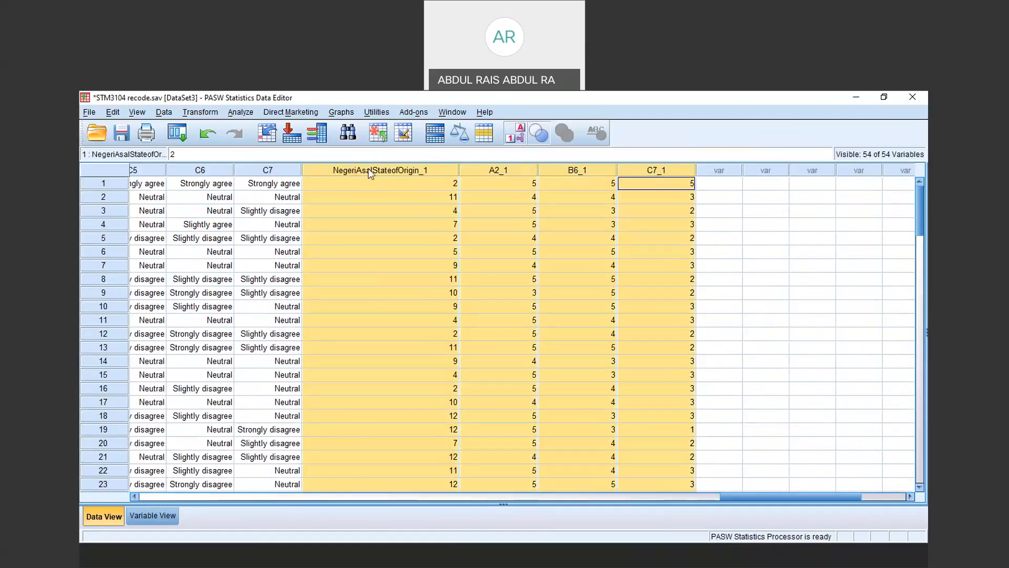
pyautogui.rightClick(381, 176)
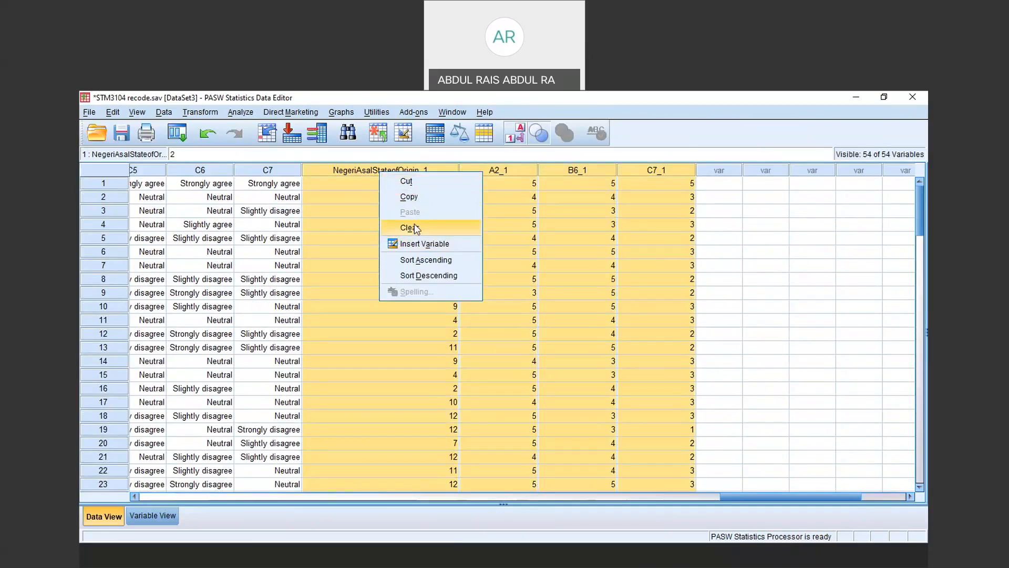
pyautogui.click(409, 228)
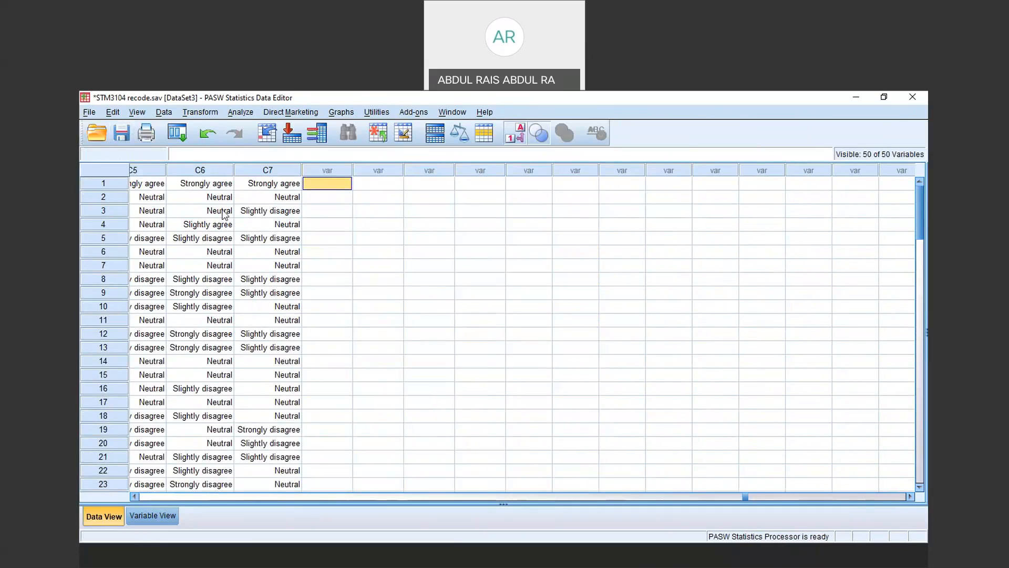
pyautogui.click(125, 136)
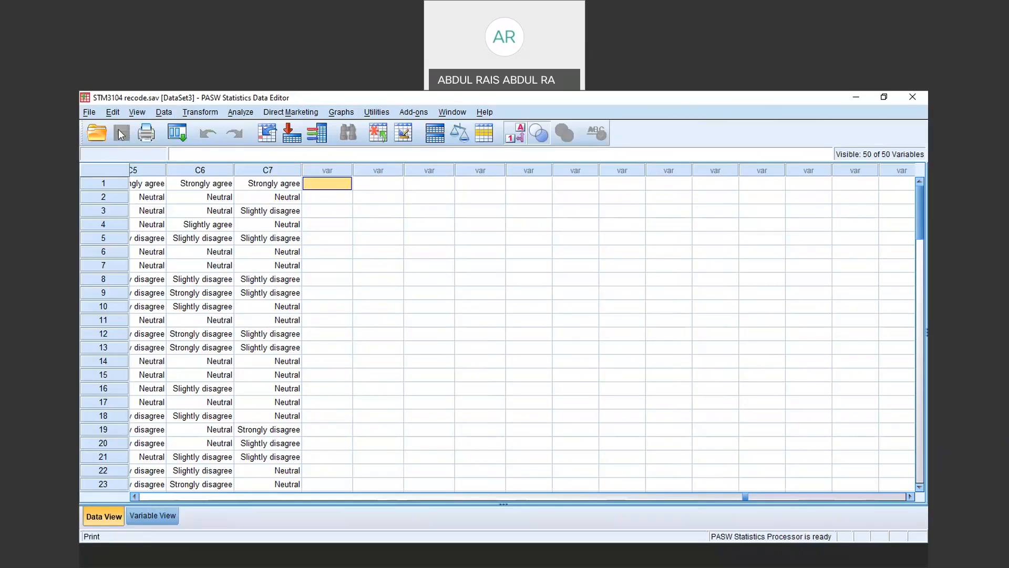
# Begin saving the cleaned dataset as a separate file
pyautogui.click(89, 113)
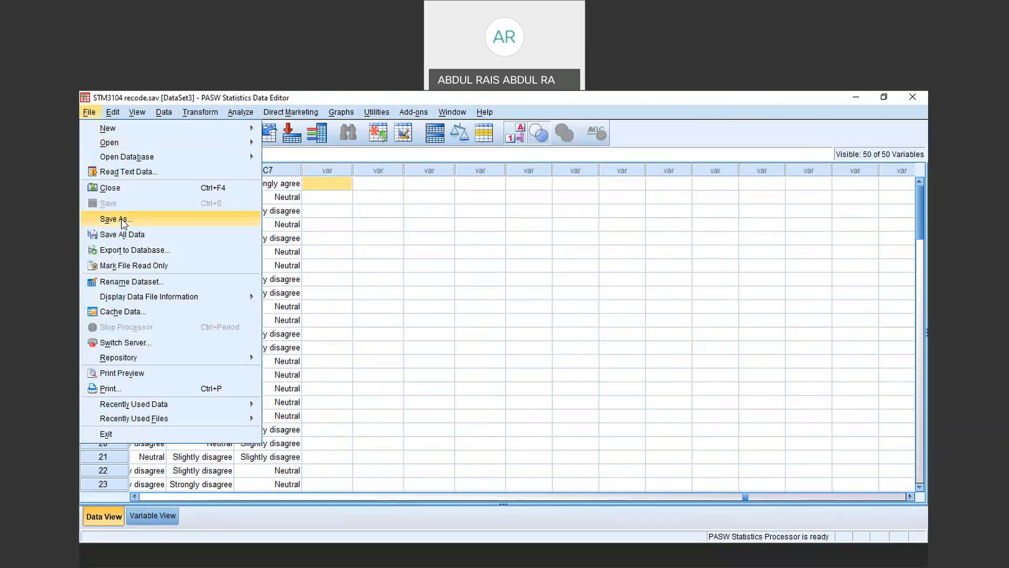
# Add a new variable named Weight in row 51, below C7
pyautogui.click(339, 97)
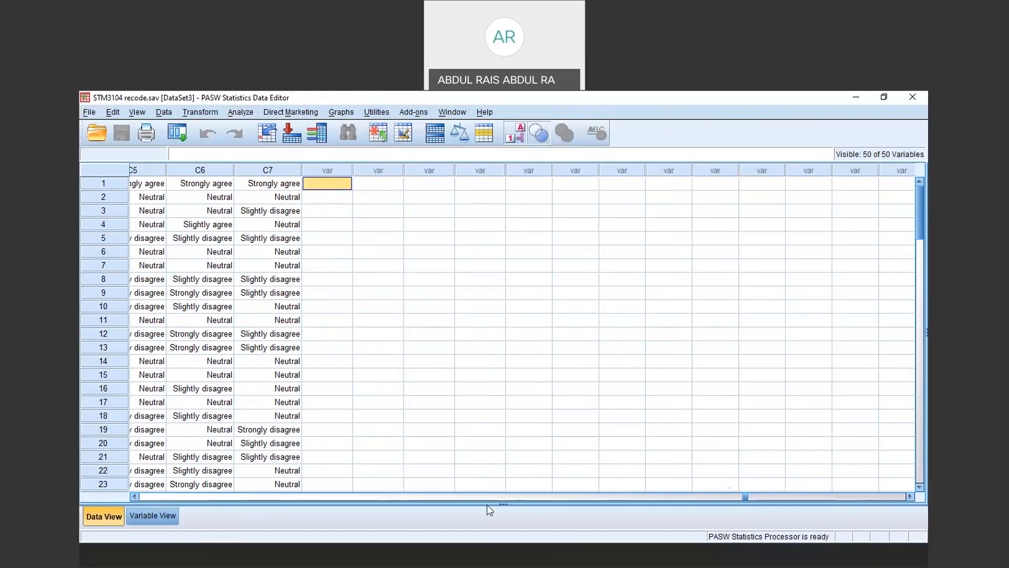
pyautogui.click(163, 513)
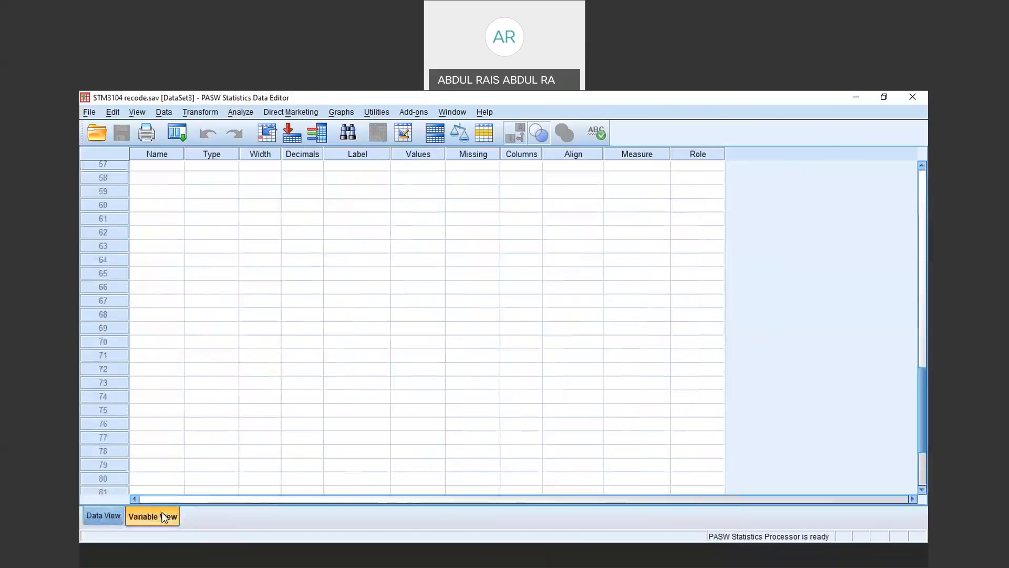
pyautogui.click(93, 515)
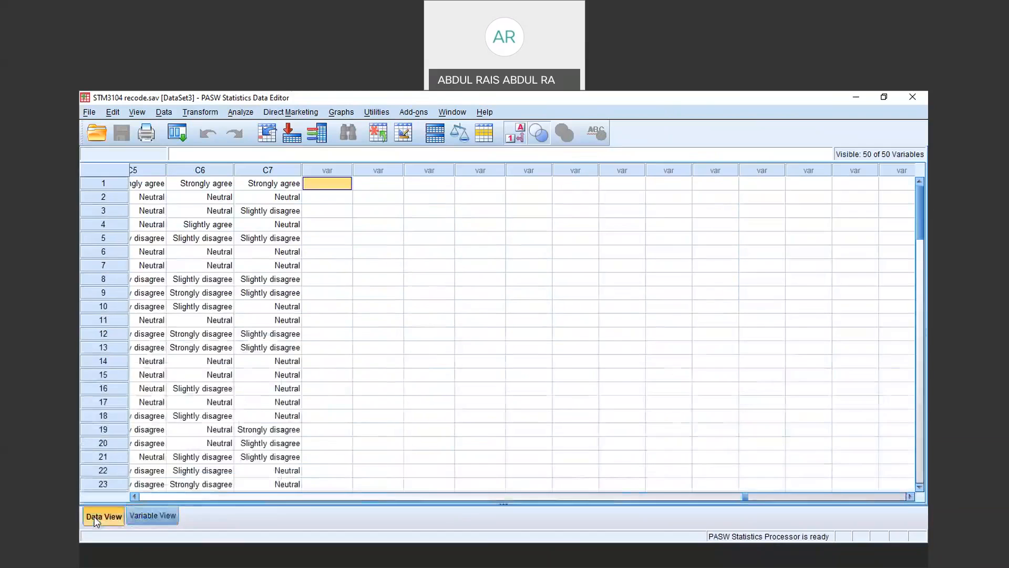
pyautogui.click(149, 516)
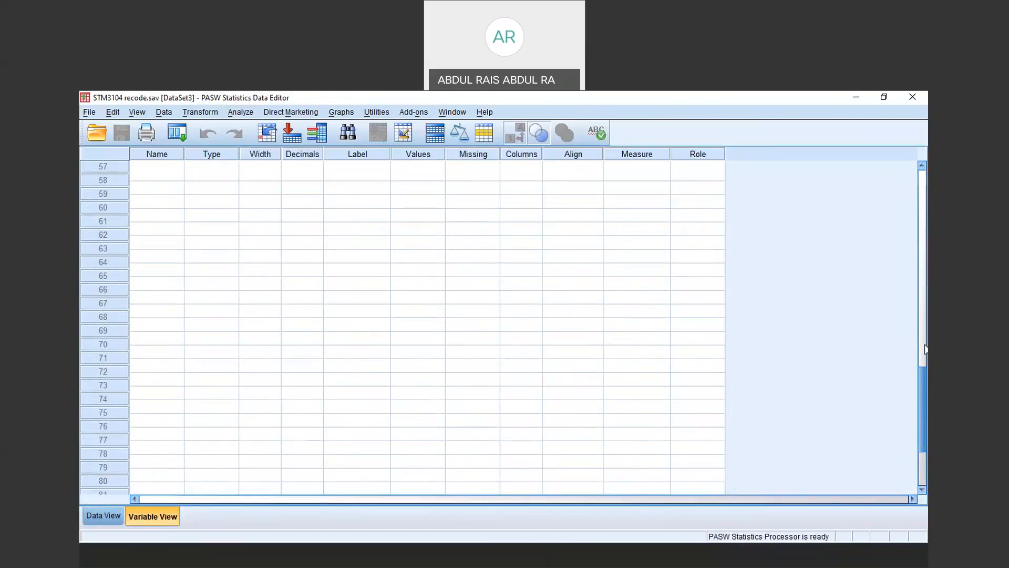
pyautogui.moveTo(925, 349); pyautogui.dragTo(919, 301)
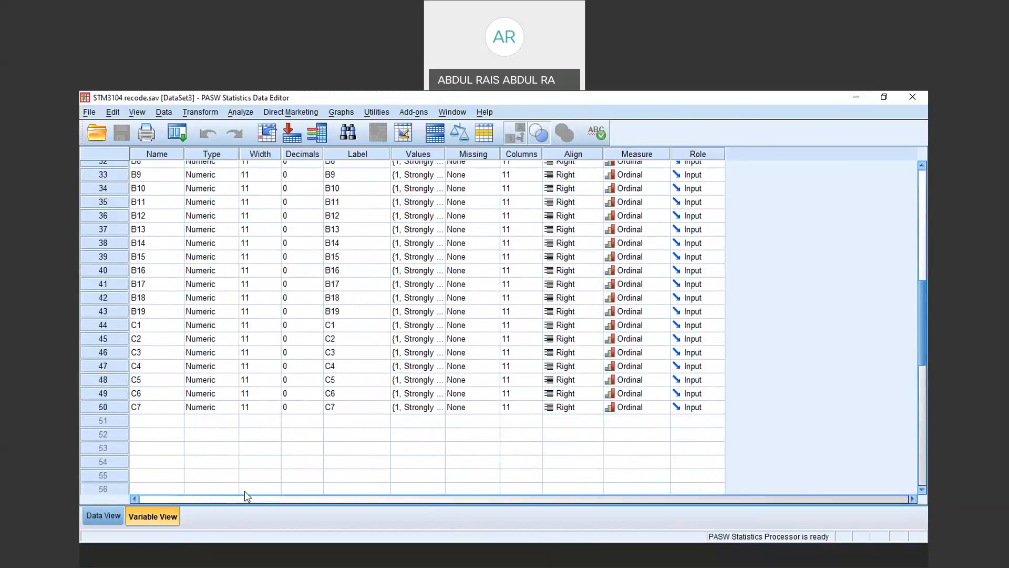
pyautogui.click(146, 422)
pyautogui.write('Weight')
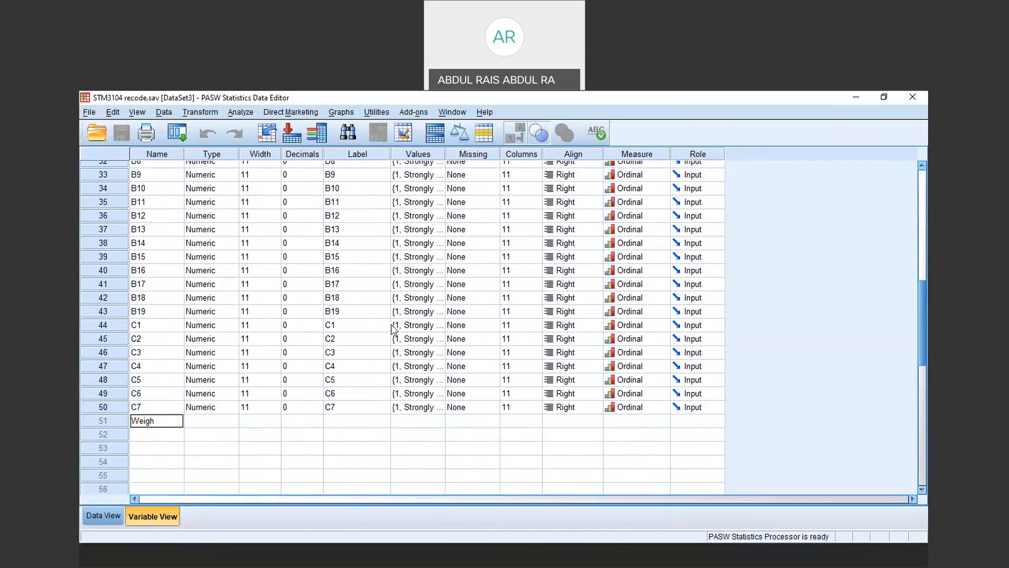
pyautogui.click(275, 421)
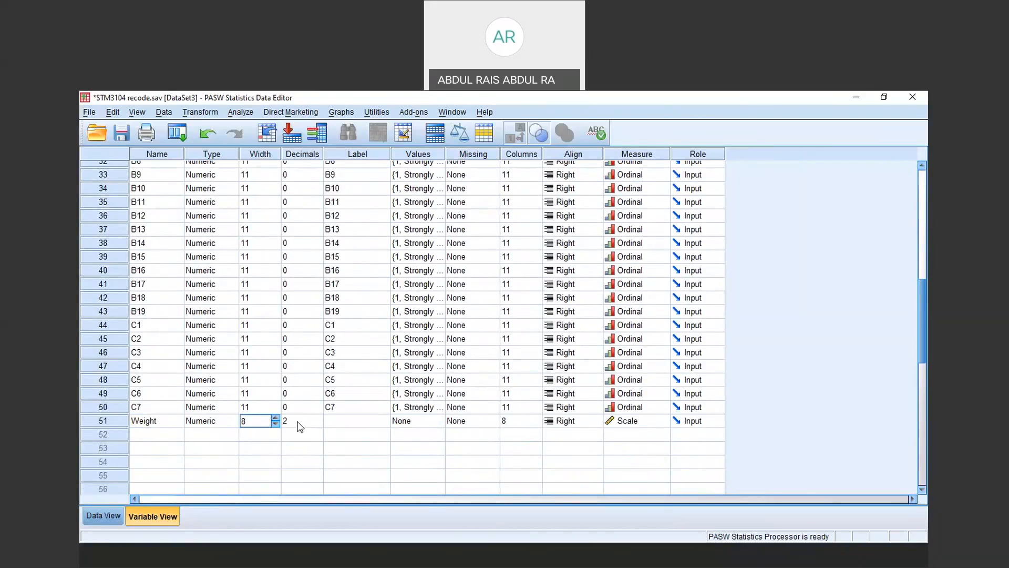
# Label the Weight variable "Weight kg"
pyautogui.click(345, 420)
pyautogui.write('Weight k')
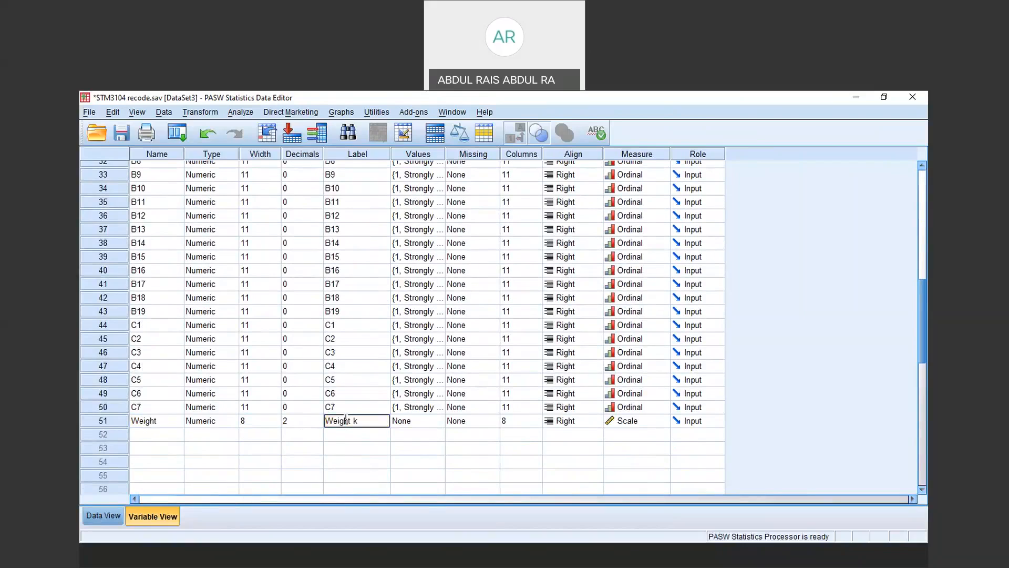
pyautogui.write('g')
pyautogui.click(420, 462)
# Enter the Weight values 30, 31, 22.56 and 12.76 for cases 1 to 4 in the data grid
pyautogui.click(106, 517)
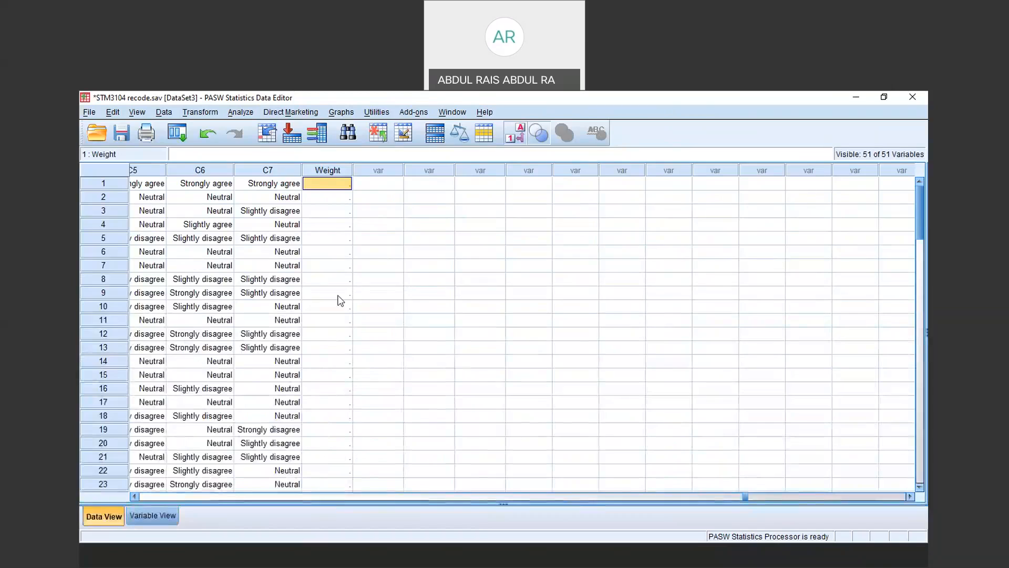
pyautogui.write('30')
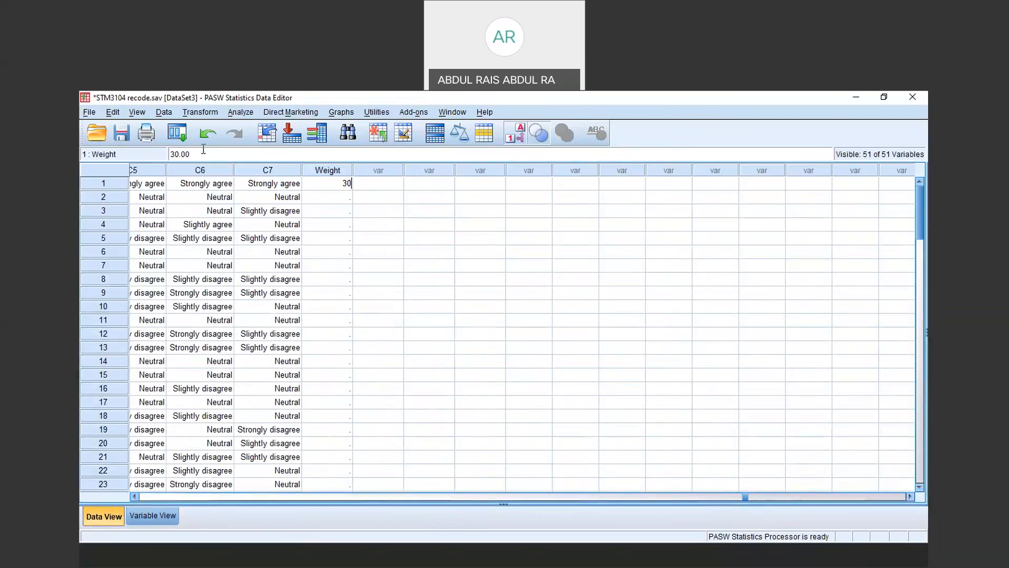
pyautogui.click(340, 198)
pyautogui.write('31')
pyautogui.click(342, 216)
pyautogui.write('22.56')
pyautogui.click(339, 224)
pyautogui.write('12.76')
# Enter a Weight of 34.88 for case 6 and 56.32 for case 9
pyautogui.click(341, 253)
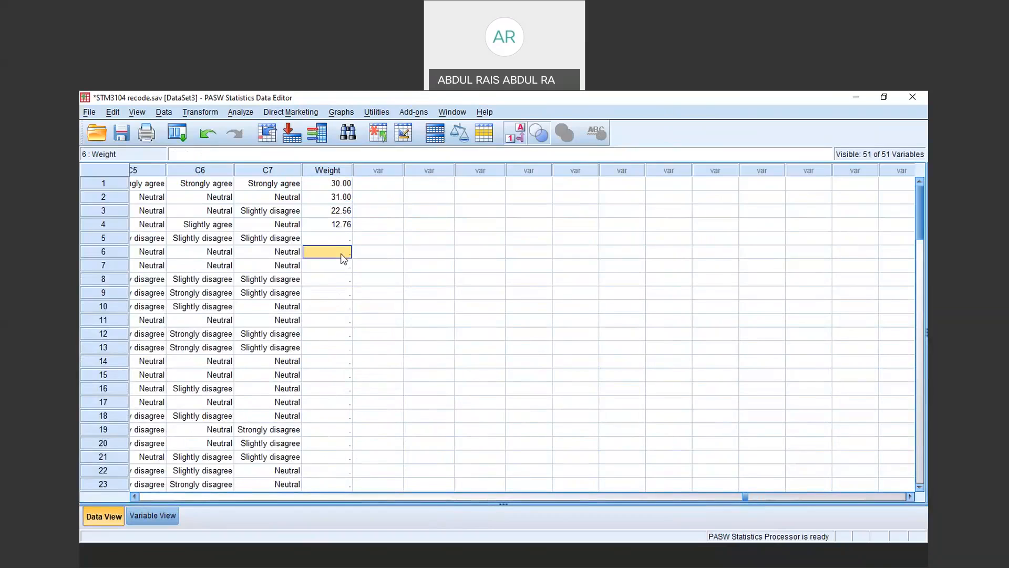
pyautogui.write('34.88')
pyautogui.click(339, 263)
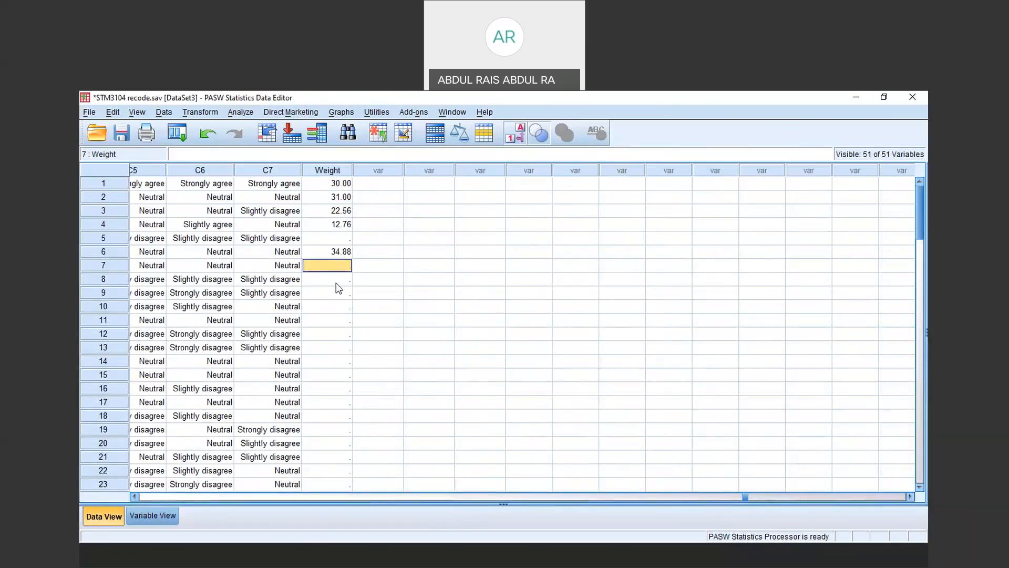
pyautogui.click(336, 290)
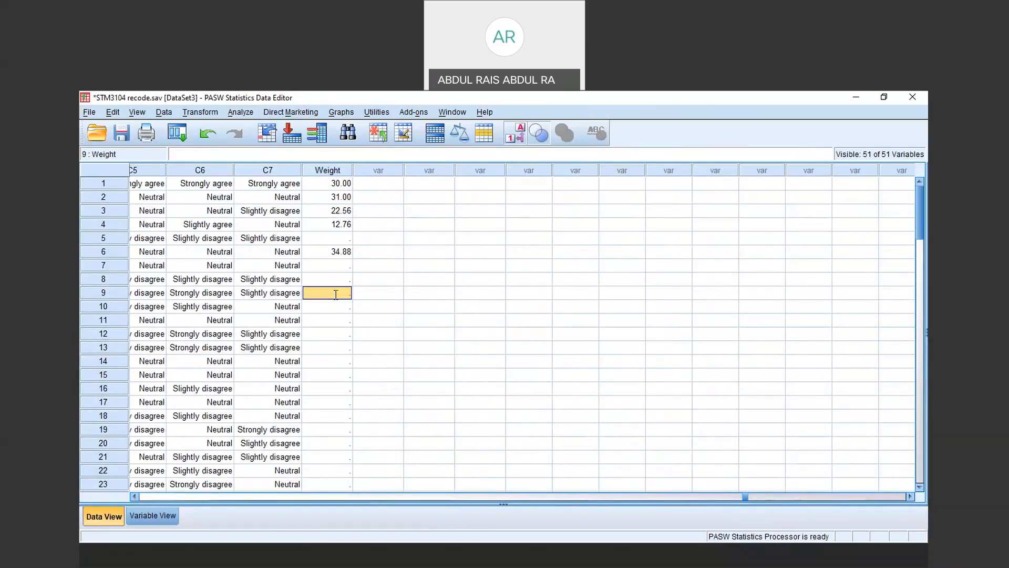
pyautogui.write('56.32')
# Copy the Weight cells of cases 1 to 10 and paste them into cases 11 to 20
pyautogui.click(334, 184)
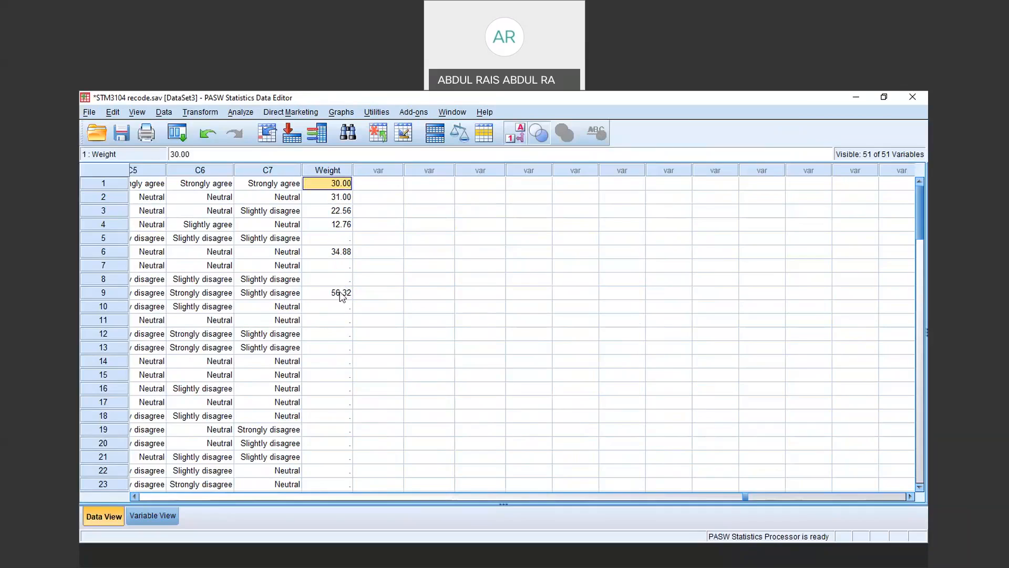
pyautogui.keyDown('shift'); pyautogui.click(340, 306); pyautogui.keyUp('shift')
pyautogui.rightClick(340, 308)
pyautogui.click(368, 334)
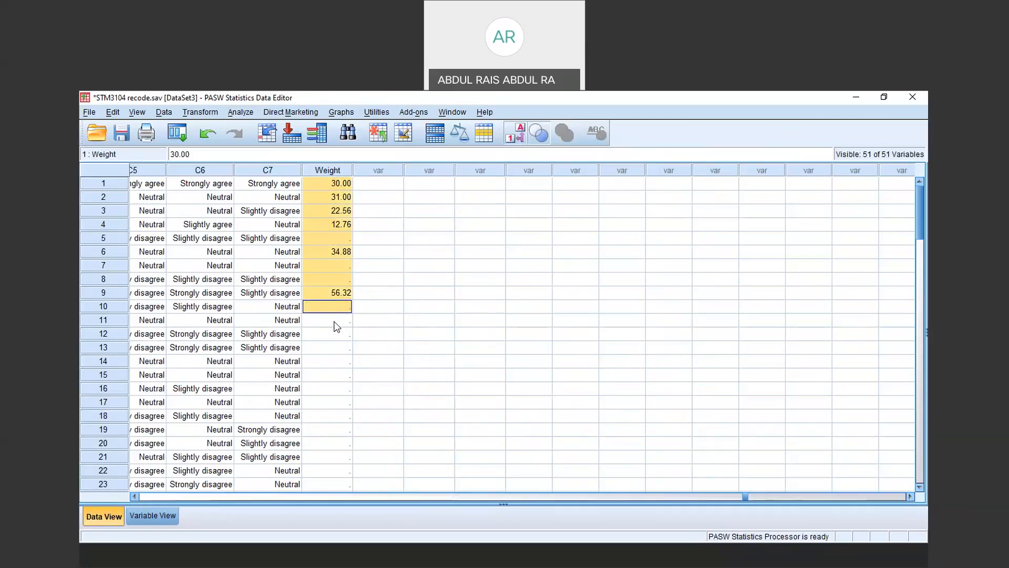
pyautogui.click(339, 326)
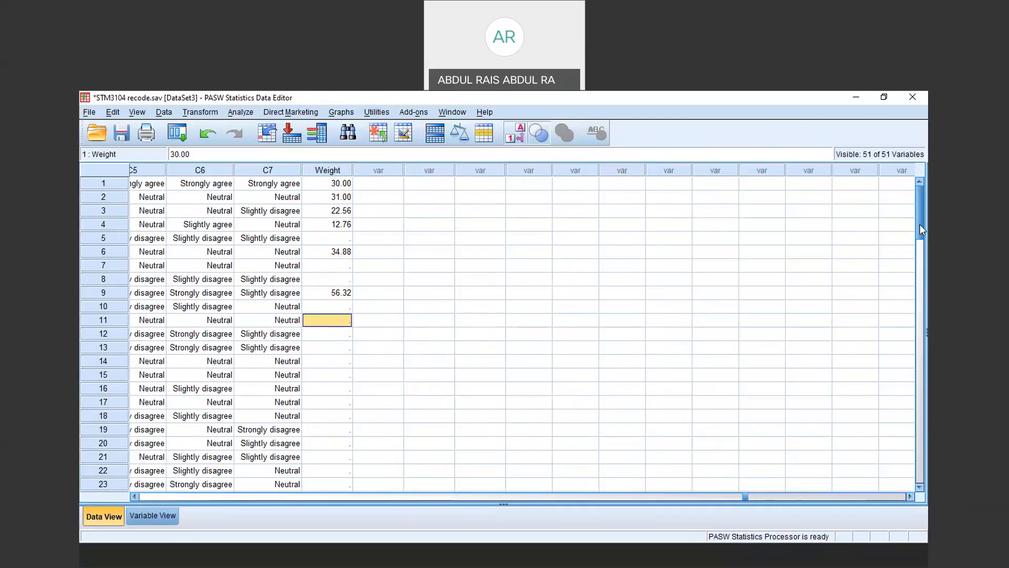
pyautogui.moveTo(920, 224); pyautogui.dragTo(913, 239)
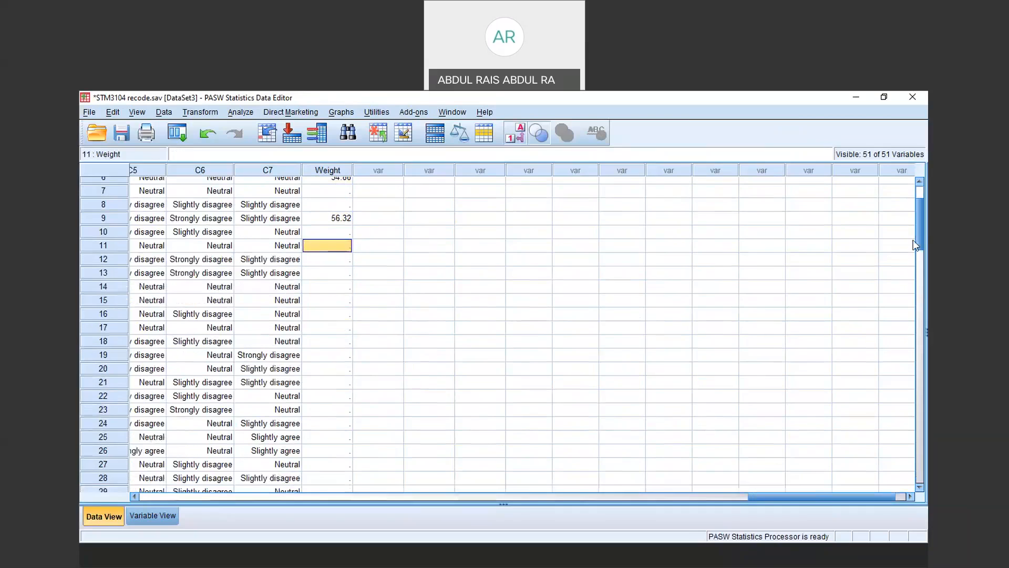
pyautogui.keyDown('shift'); pyautogui.click(336, 367); pyautogui.keyUp('shift')
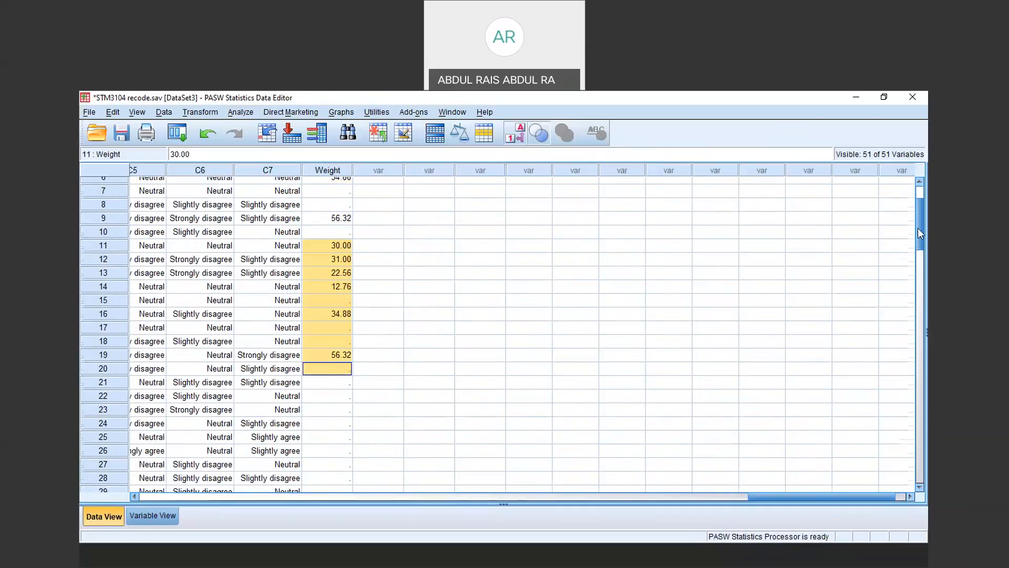
# Try to fill the Weight column from case 21 through case 90 by pasting the copied values
pyautogui.scroll(1, 917, 228)
pyautogui.scroll(-3, 920, 229)
pyautogui.click(332, 260)
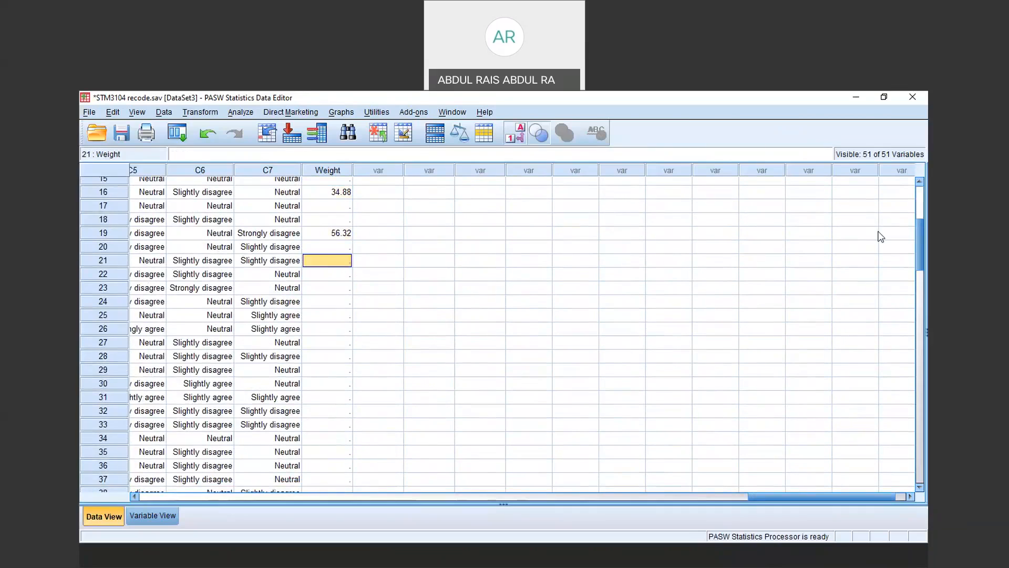
pyautogui.moveTo(919, 230); pyautogui.dragTo(910, 383)
pyautogui.keyDown('shift'); pyautogui.click(321, 318); pyautogui.keyUp('shift')
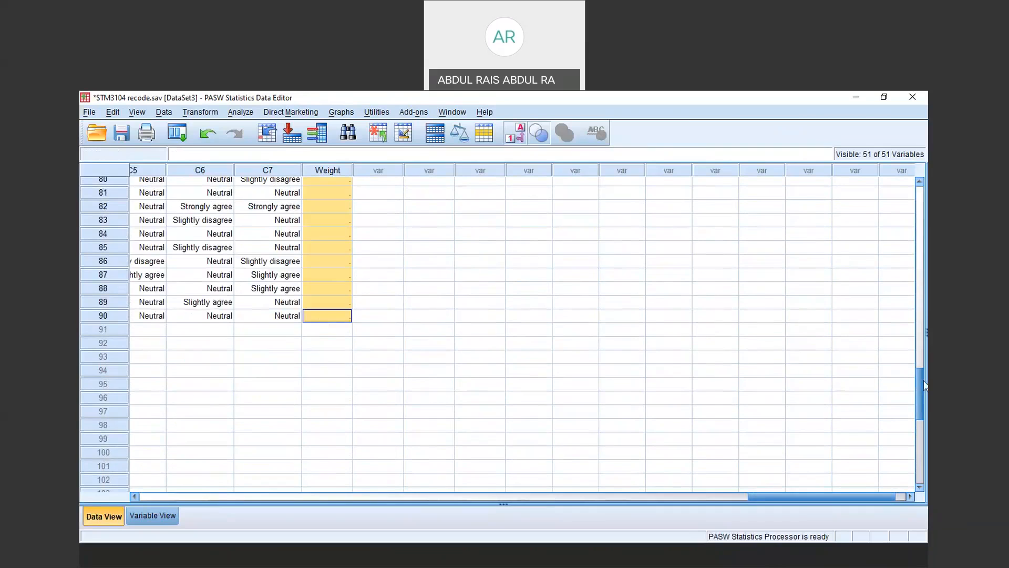
pyautogui.moveTo(923, 381); pyautogui.dragTo(891, 236)
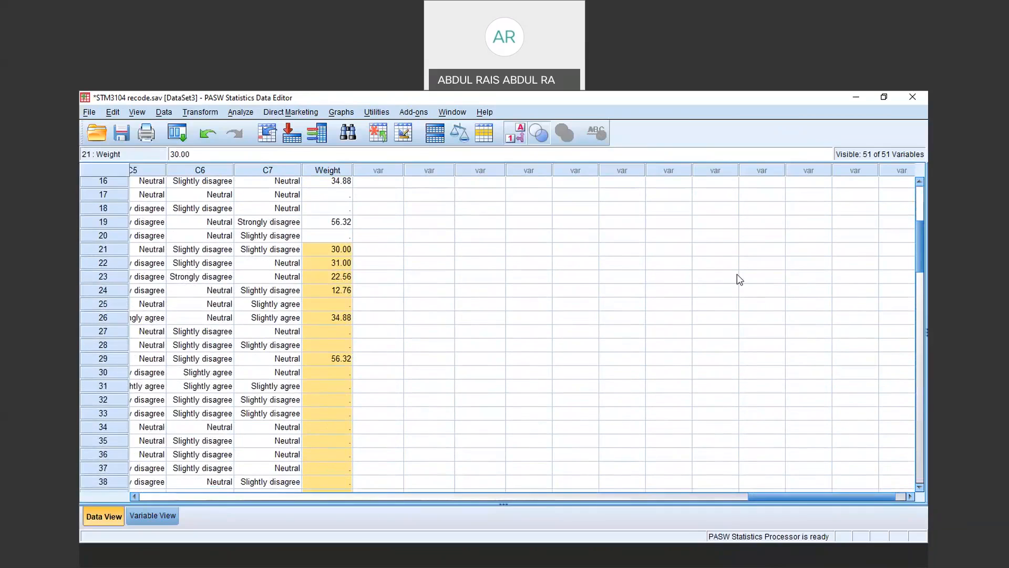
# Copy the Weight cells of cases 21 to 29 and paste them into the range of cases 31 to 40
pyautogui.click(336, 254)
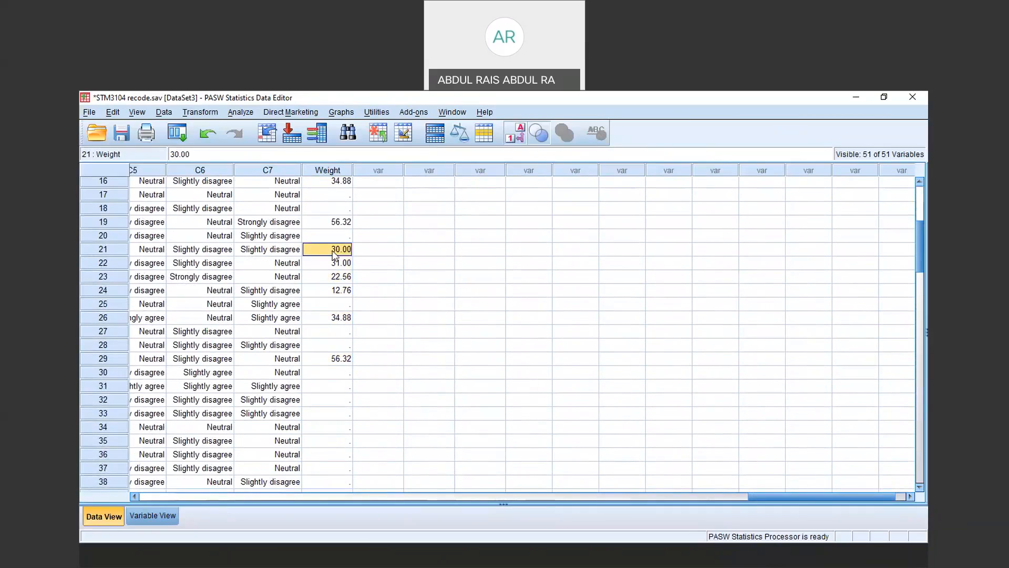
pyautogui.keyDown('shift'); pyautogui.click(339, 359); pyautogui.keyUp('shift')
pyautogui.rightClick(339, 359)
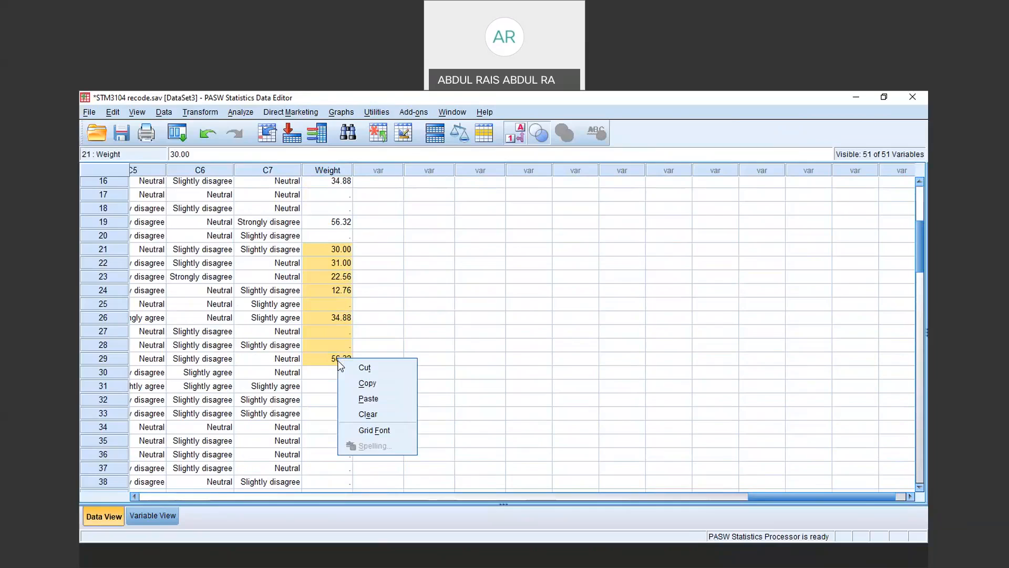
pyautogui.click(360, 382)
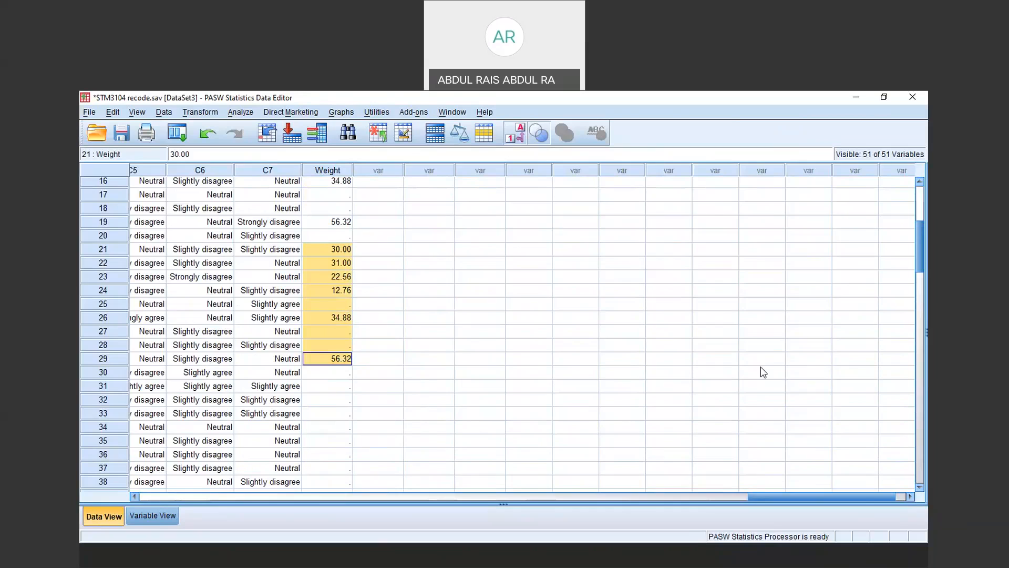
pyautogui.scroll(-4, 917, 275)
pyautogui.moveTo(326, 242); pyautogui.dragTo(336, 365)
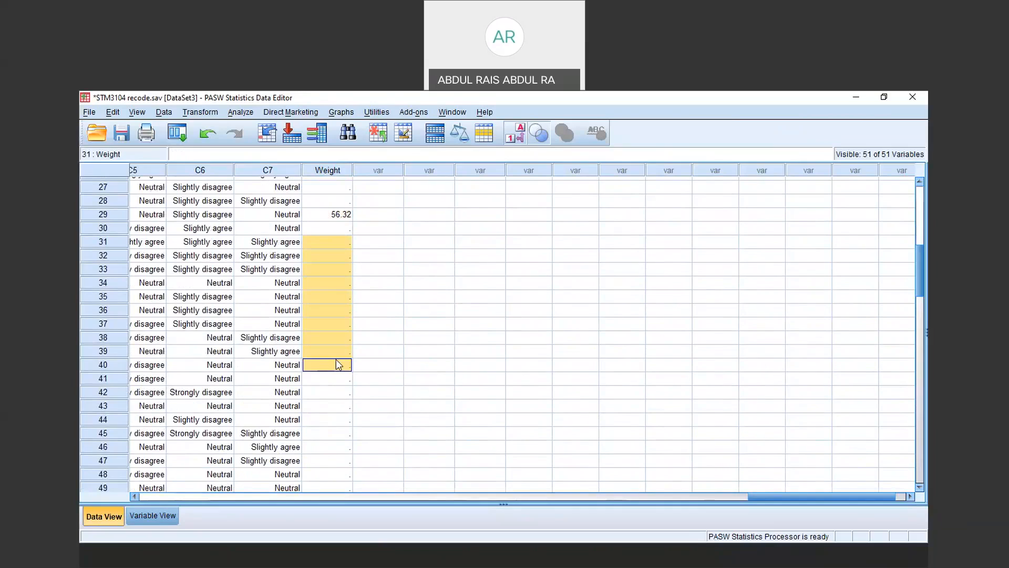
pyautogui.hotkey('ctrl', 'v')
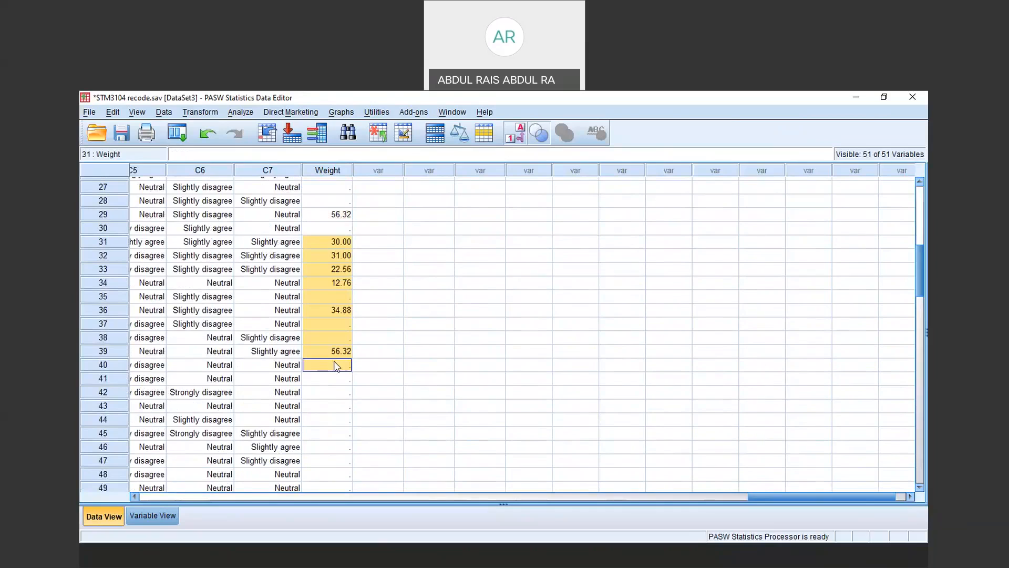
# Paste the copied Weight values into the ranges of cases 42 to 52 and cases 54 to 68
pyautogui.scroll(-3, 919, 274)
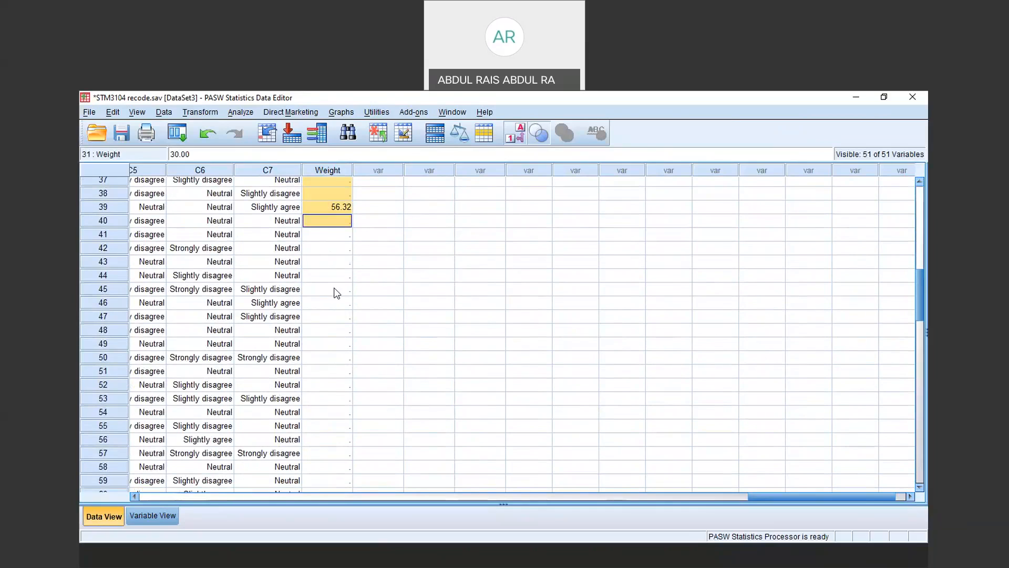
pyautogui.moveTo(334, 250); pyautogui.dragTo(341, 416)
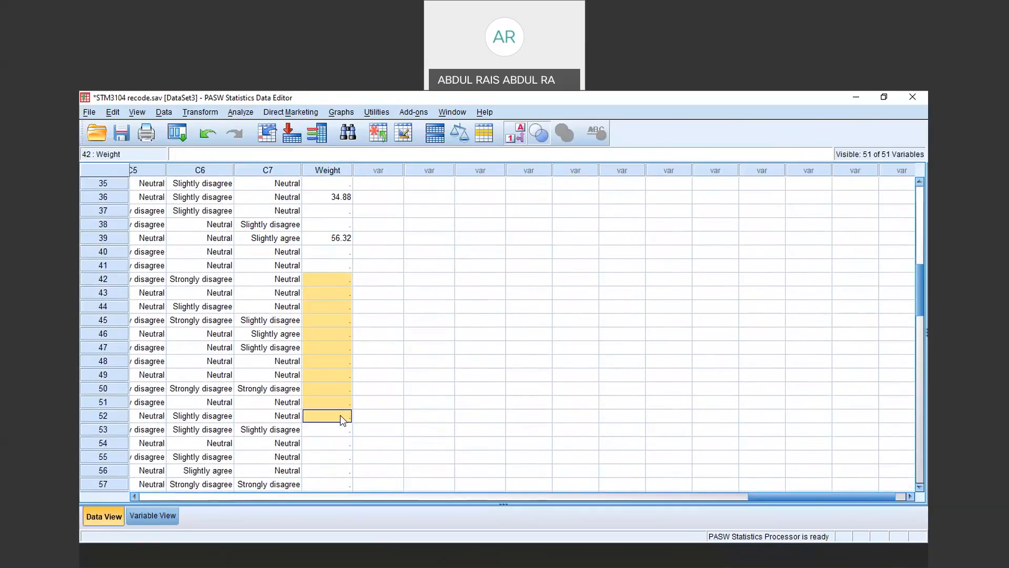
pyautogui.hotkey('ctrl', 'v')
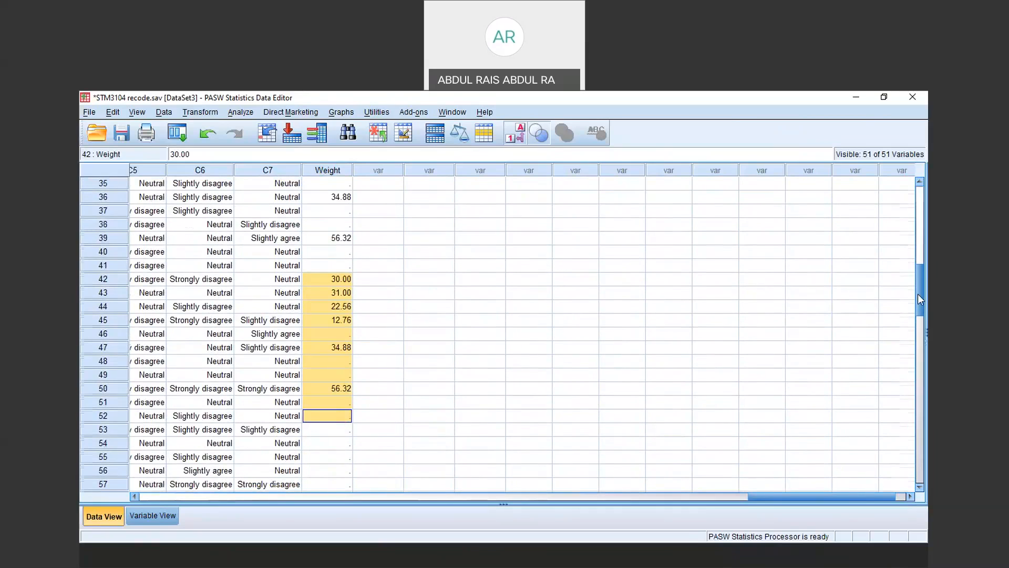
pyautogui.moveTo(918, 295); pyautogui.dragTo(920, 334)
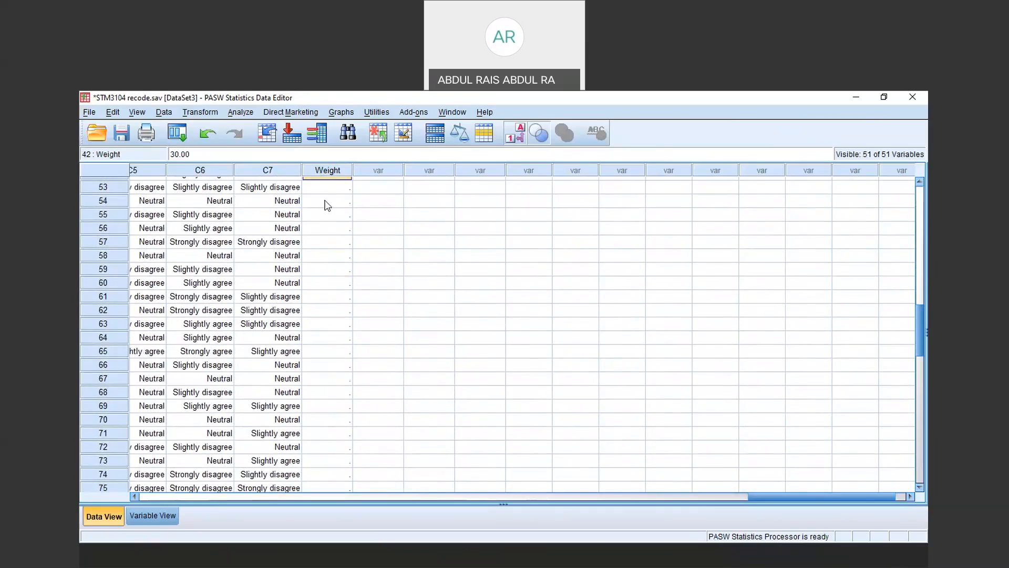
pyautogui.moveTo(327, 205); pyautogui.dragTo(345, 394)
pyautogui.hotkey('ctrl', 'v')
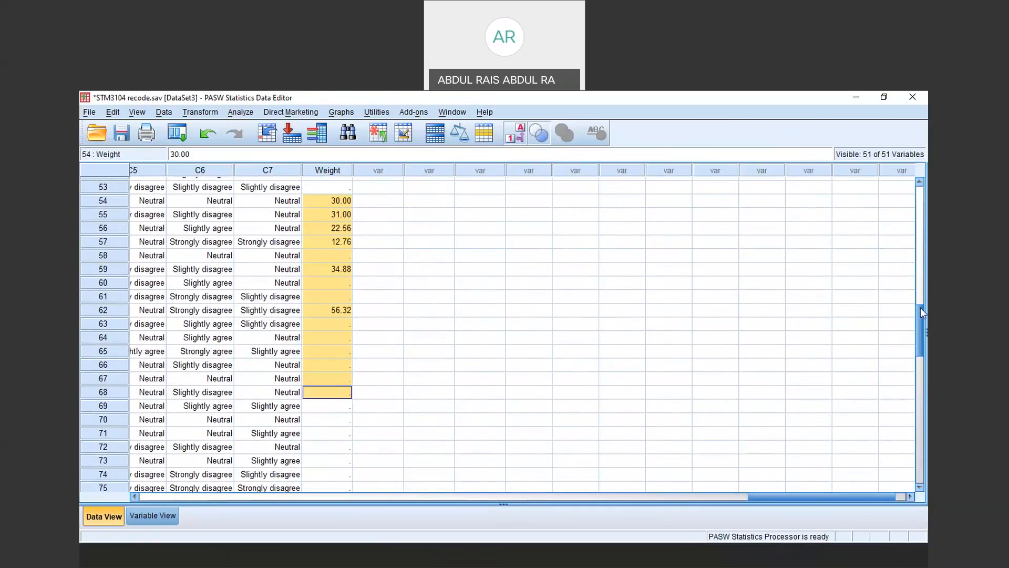
# Paste the copied Weight values into the ranges of cases 67 to 80 and cases 78 to 90
pyautogui.scroll(4, 921, 296)
pyautogui.scroll(-8, 921, 306)
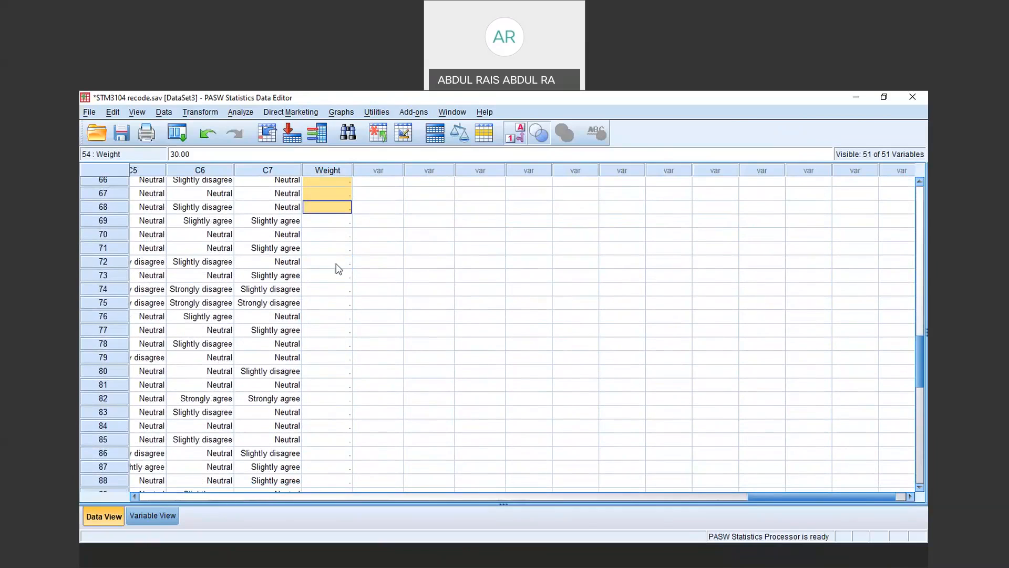
pyautogui.click(330, 207)
pyautogui.moveTo(327, 194); pyautogui.dragTo(345, 372)
pyautogui.hotkey('ctrl', 'v')
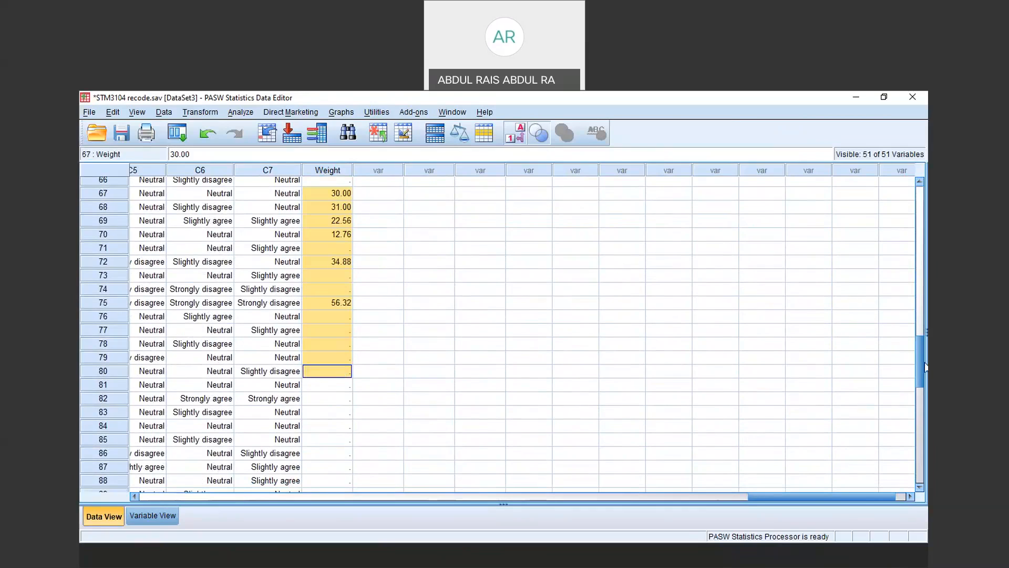
pyautogui.moveTo(920, 365)
pyautogui.mouseDown()
pyautogui.moveTo(887, 395)
pyautogui.moveTo(923, 398)
pyautogui.moveTo(917, 376)
pyautogui.mouseUp()
pyautogui.moveTo(326, 254); pyautogui.dragTo(349, 421)
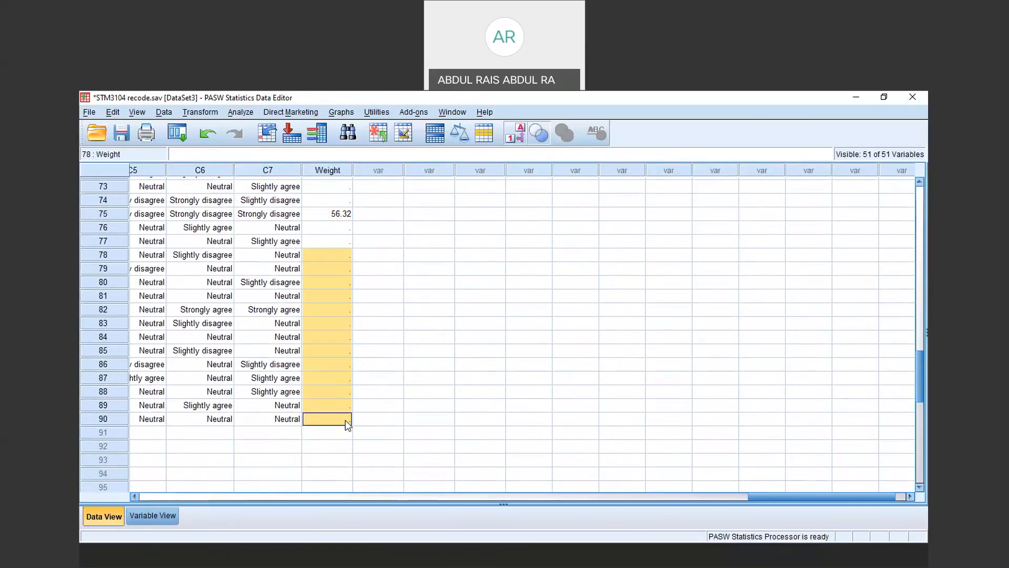
pyautogui.hotkey('ctrl', 'v')
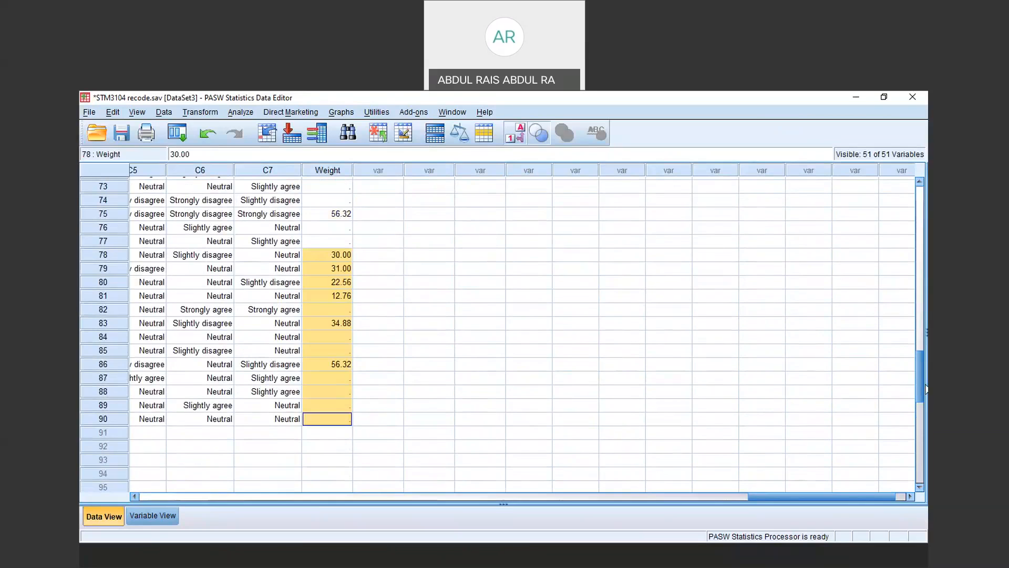
# Open Replace Missing Values and reset the dialog to clear the previously listed new variables
pyautogui.moveTo(921, 370); pyautogui.dragTo(911, 159)
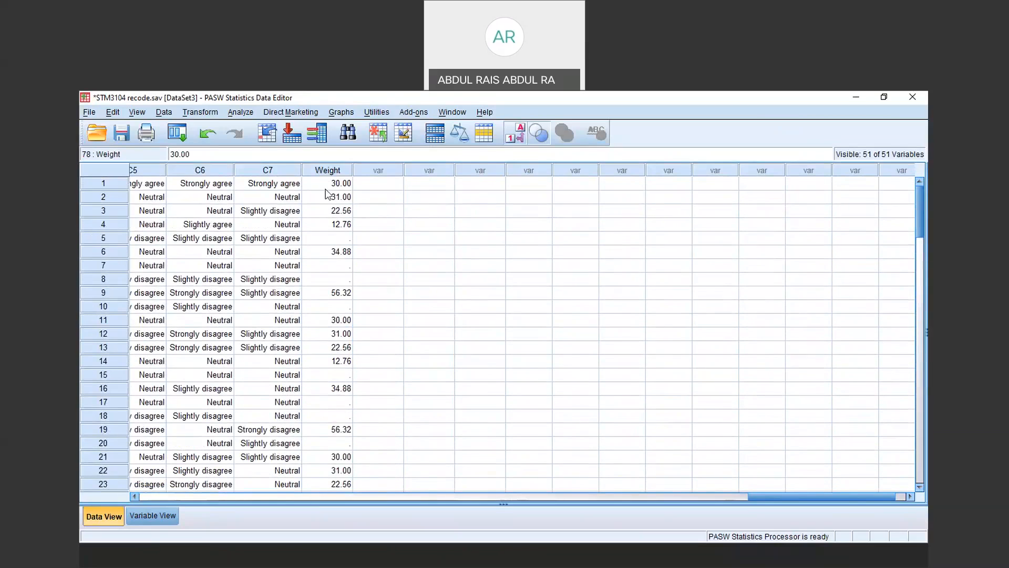
pyautogui.click(196, 114)
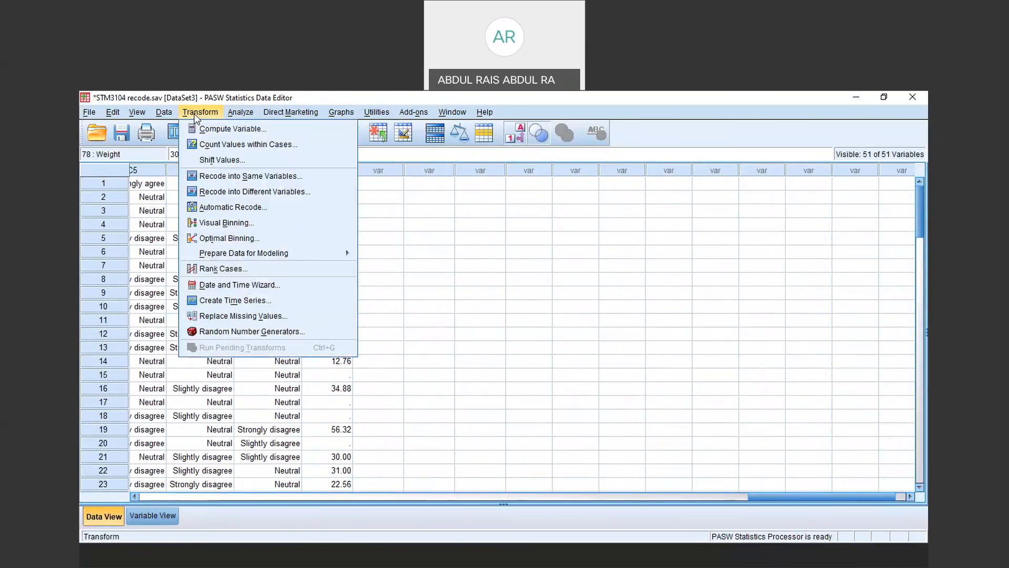
pyautogui.click(227, 315)
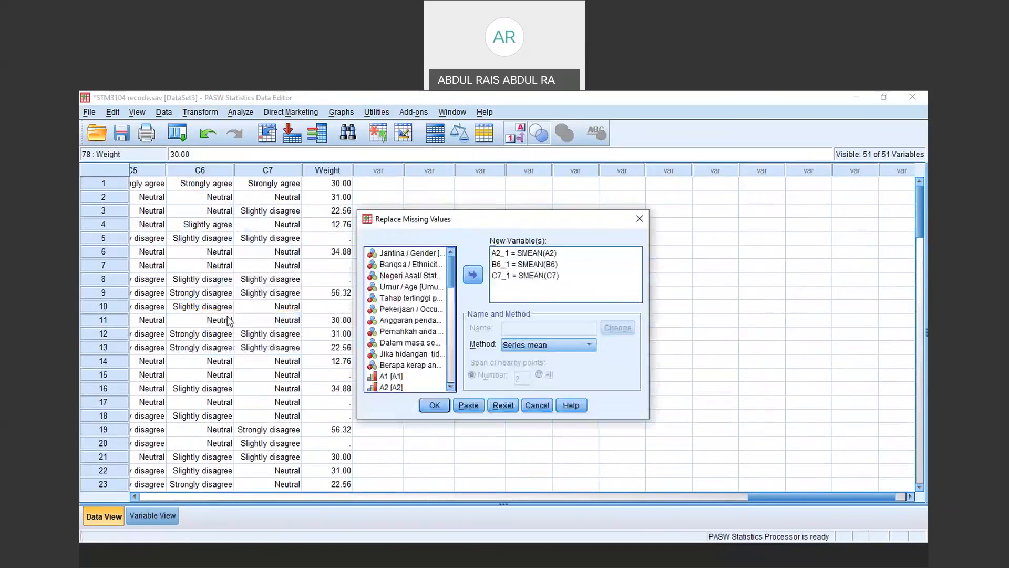
pyautogui.moveTo(520, 253); pyautogui.dragTo(518, 280)
pyautogui.click(517, 278)
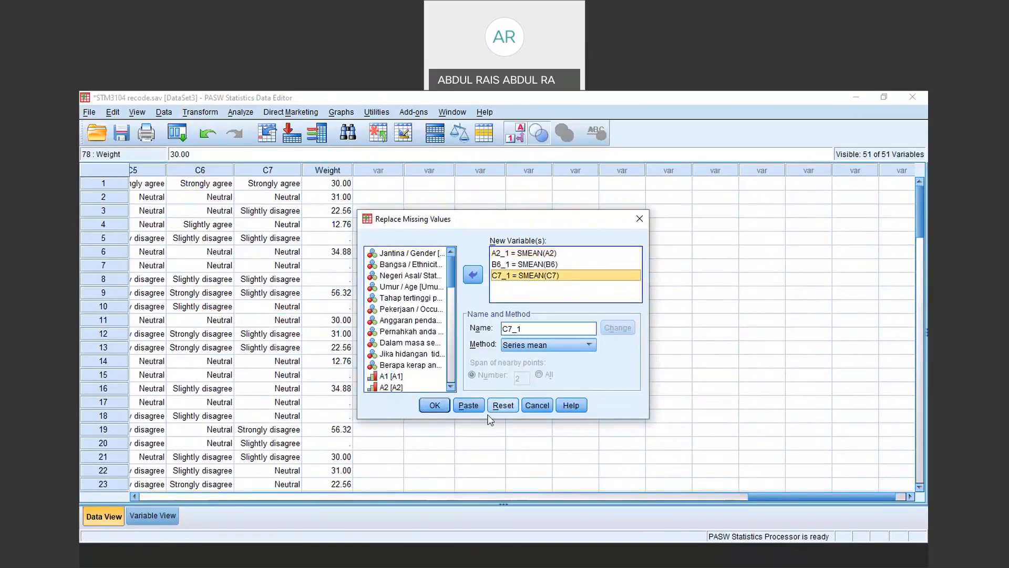
pyautogui.click(503, 405)
# Replace the missing values of Weight kg using the Series mean method and return to the data sheet
pyautogui.moveTo(451, 273); pyautogui.dragTo(451, 371)
pyautogui.click(414, 386)
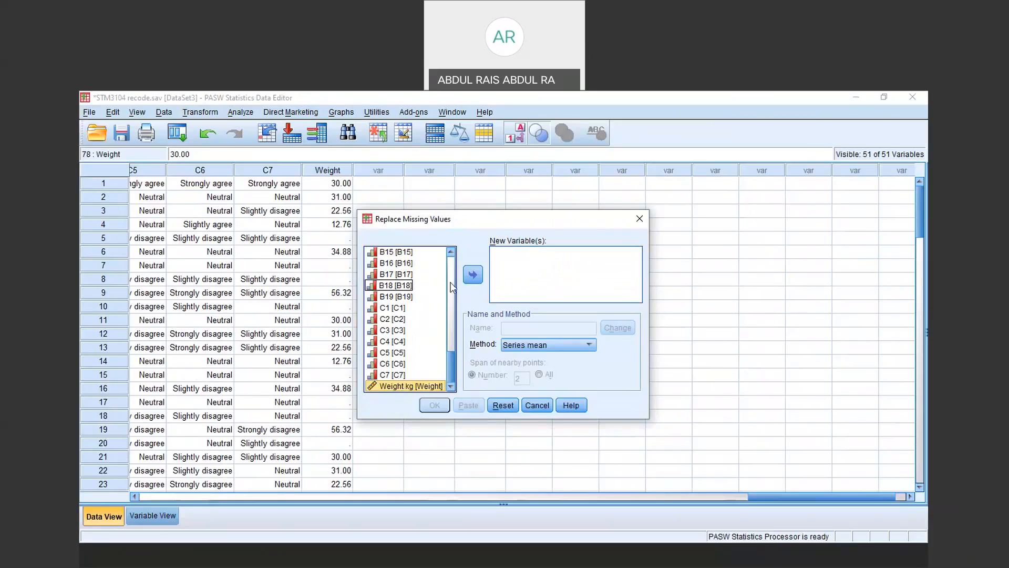
pyautogui.click(474, 274)
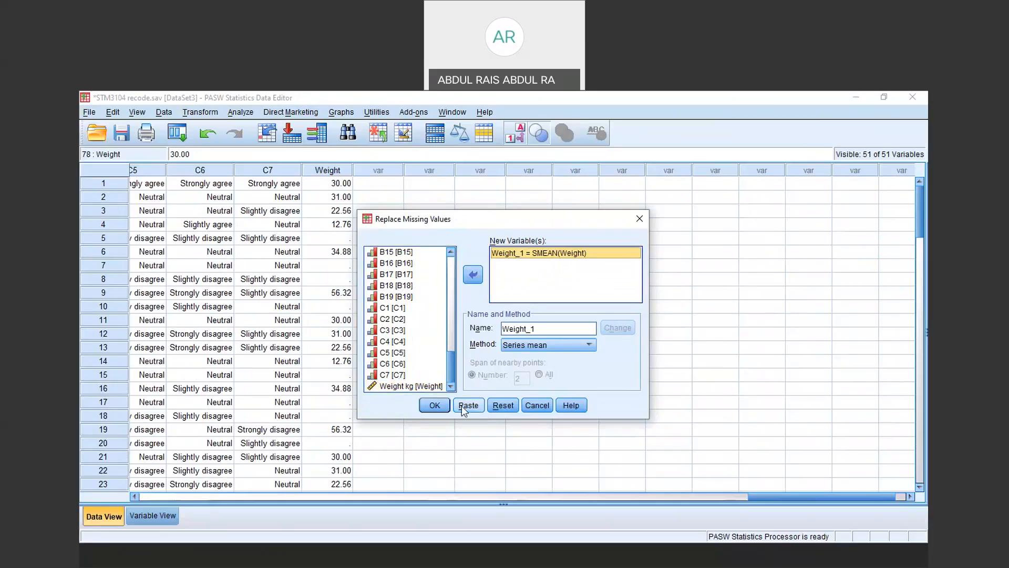
pyautogui.click(434, 406)
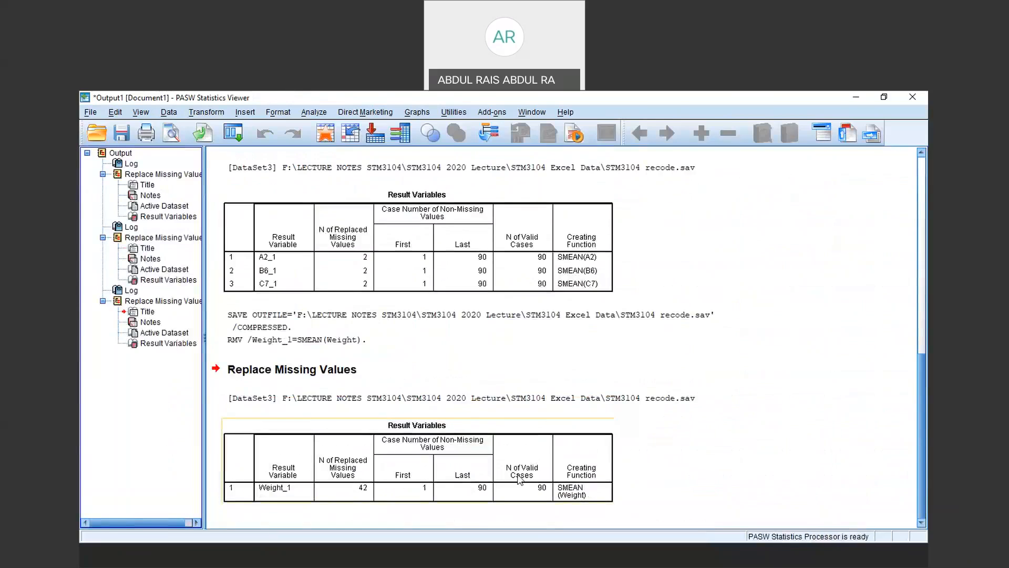
pyautogui.click(645, 561)
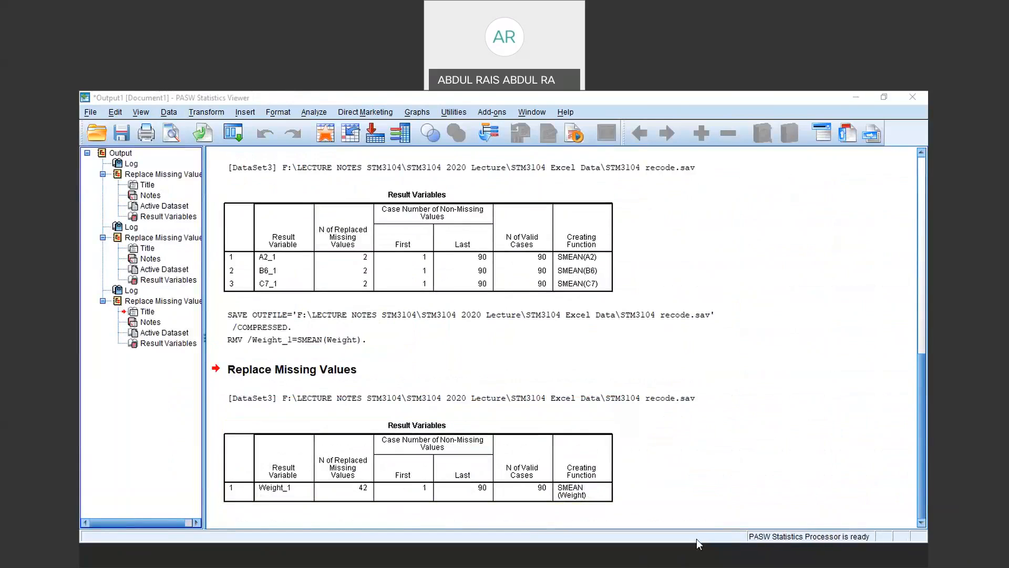
pyautogui.click(844, 518)
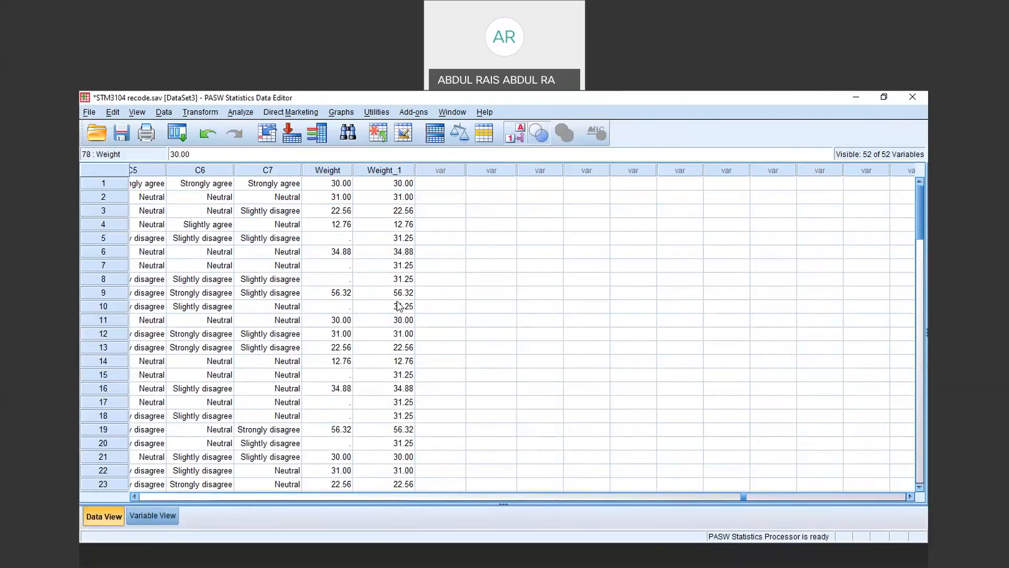
# Copy the Weight_1 values of cases 1 to 90 and paste them over the Weight values of the same cases
pyautogui.click(399, 187)
pyautogui.moveTo(918, 216); pyautogui.dragTo(916, 380)
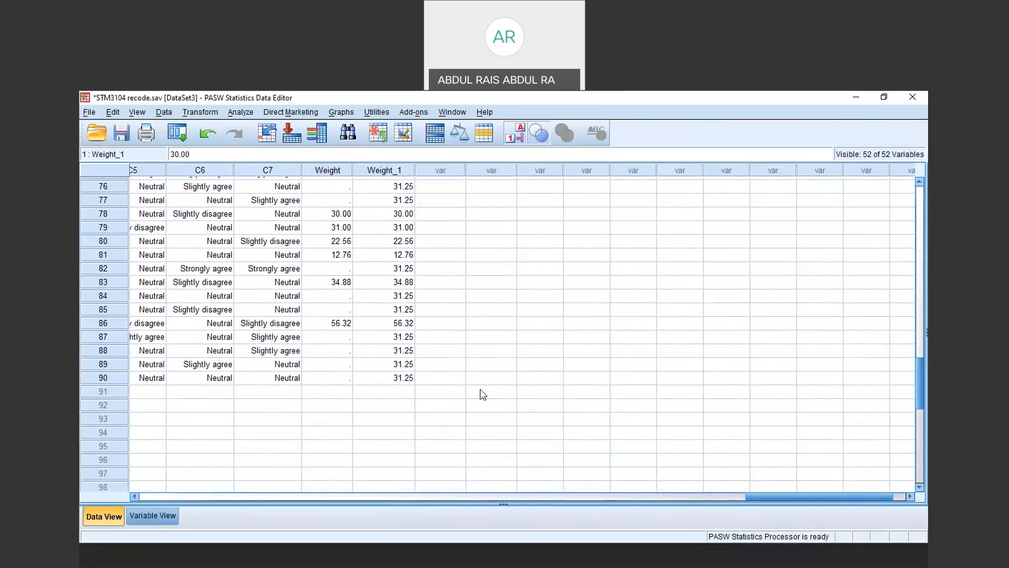
pyautogui.keyDown('shift'); pyautogui.click(389, 377); pyautogui.keyUp('shift')
pyautogui.rightClick(384, 379)
pyautogui.click(415, 409)
pyautogui.moveTo(921, 394); pyautogui.dragTo(917, 184)
pyautogui.click(323, 171)
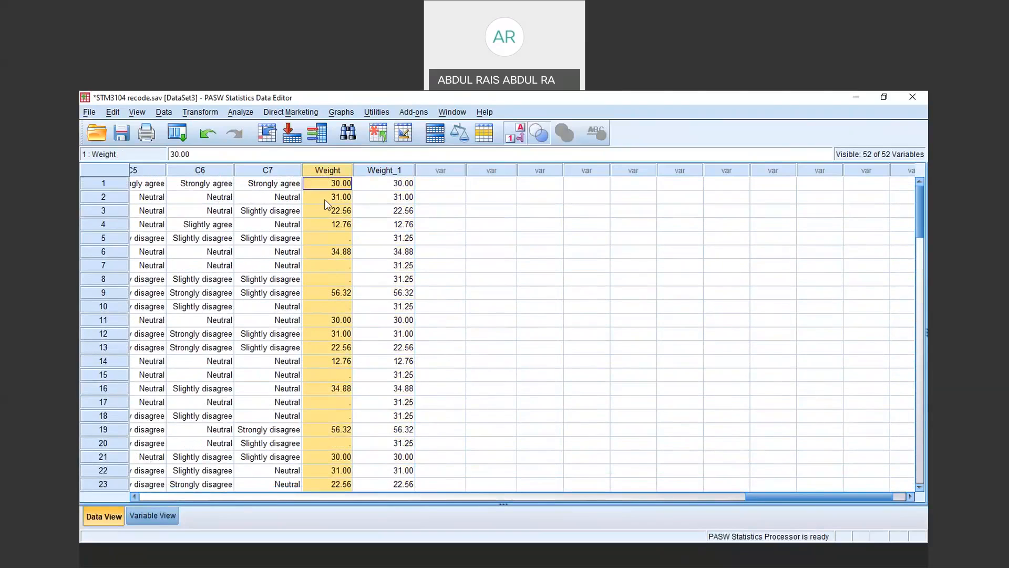
pyautogui.click(344, 184)
pyautogui.scroll(-1, 594, 249)
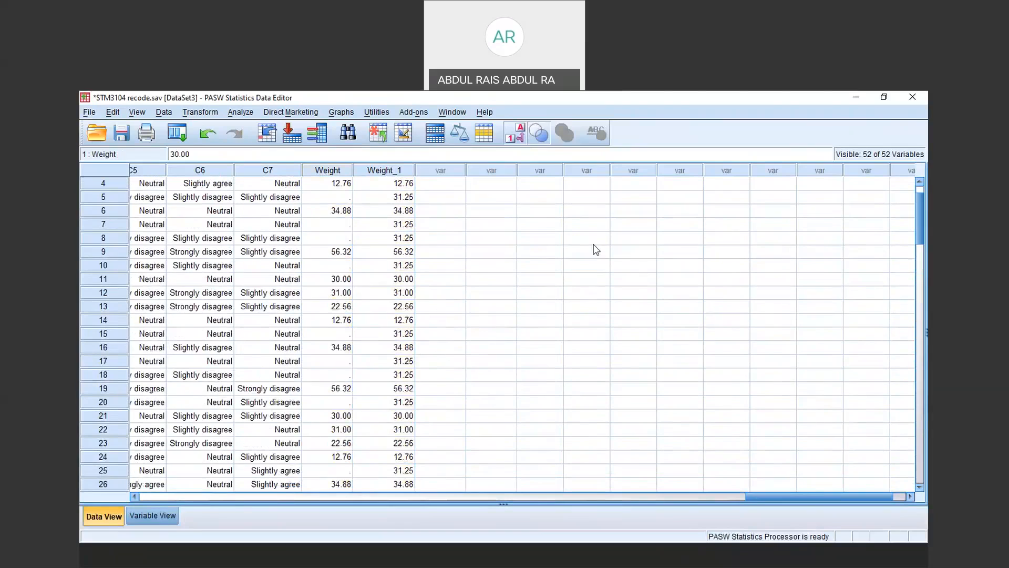
pyautogui.moveTo(921, 210); pyautogui.dragTo(915, 377)
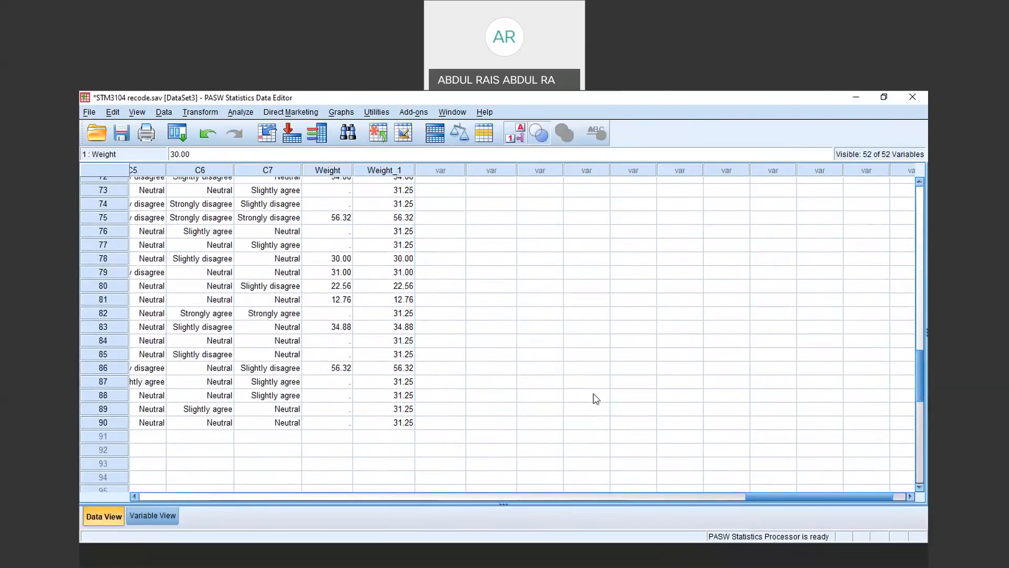
pyautogui.keyDown('shift'); pyautogui.click(332, 423); pyautogui.keyUp('shift')
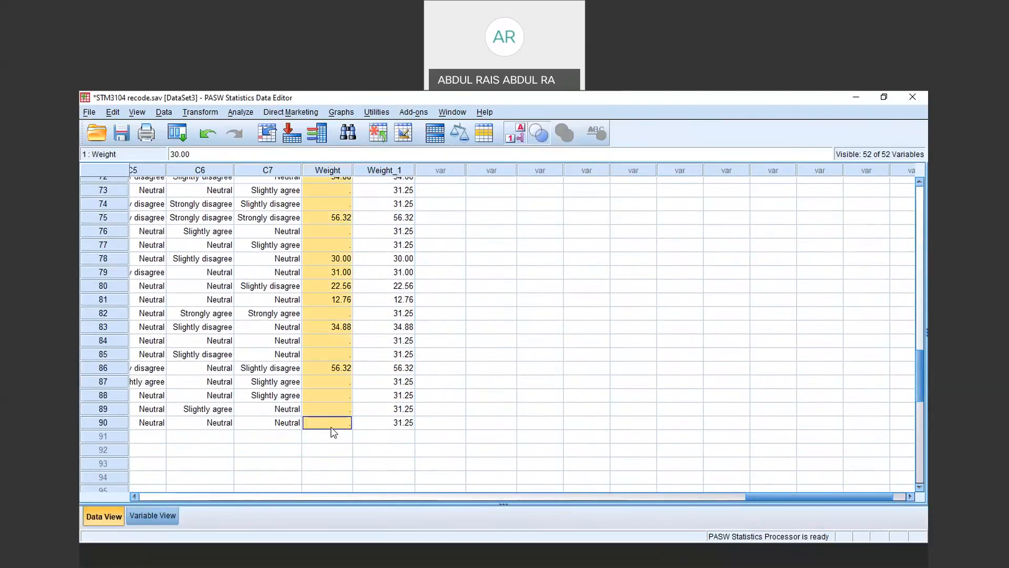
pyautogui.hotkey('ctrl', 'v')
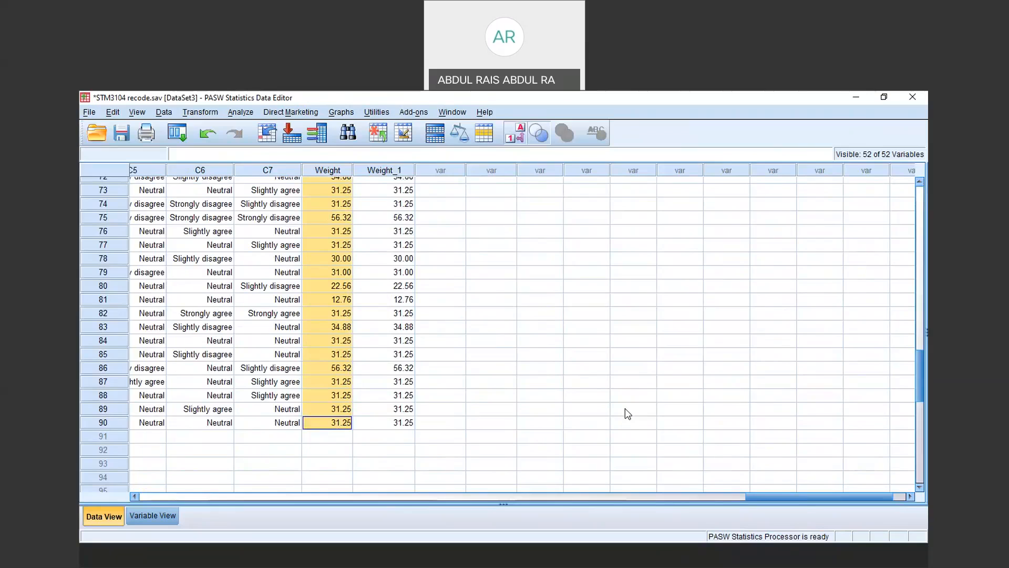
# Delete the Weight and Weight_1 variables from the dataset
pyautogui.moveTo(912, 341); pyautogui.dragTo(905, 174)
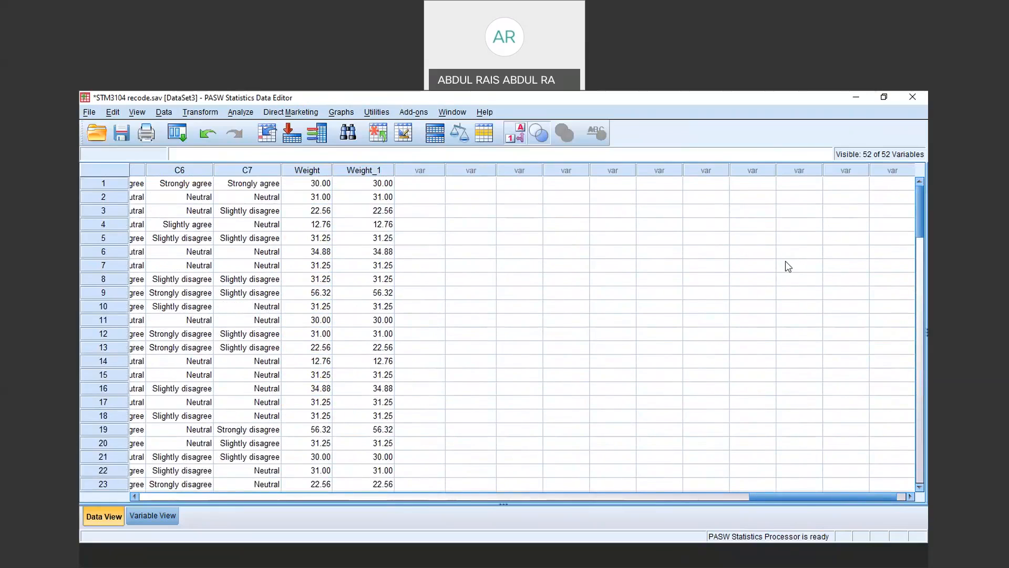
pyautogui.click(318, 169)
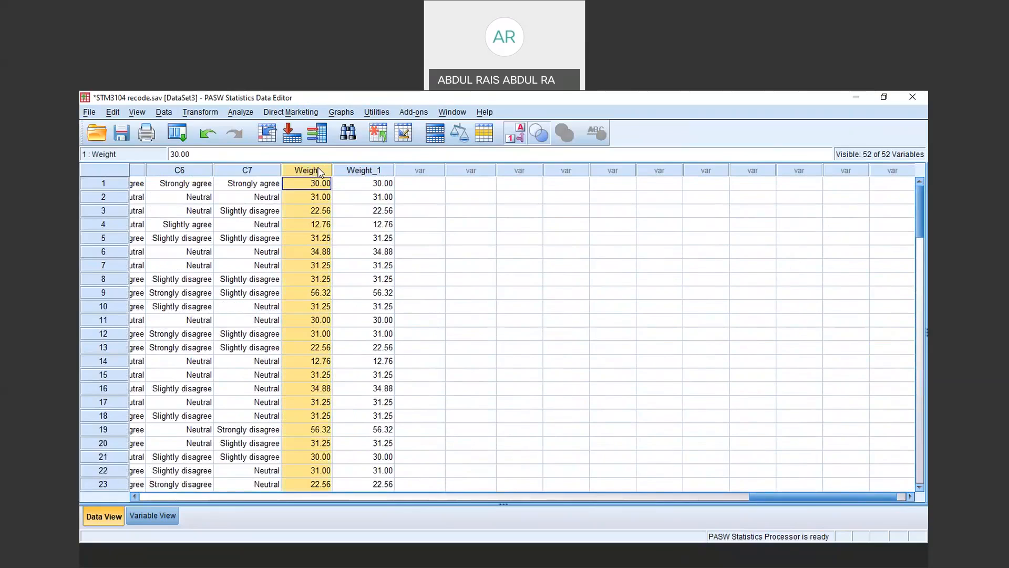
pyautogui.rightClick(374, 169)
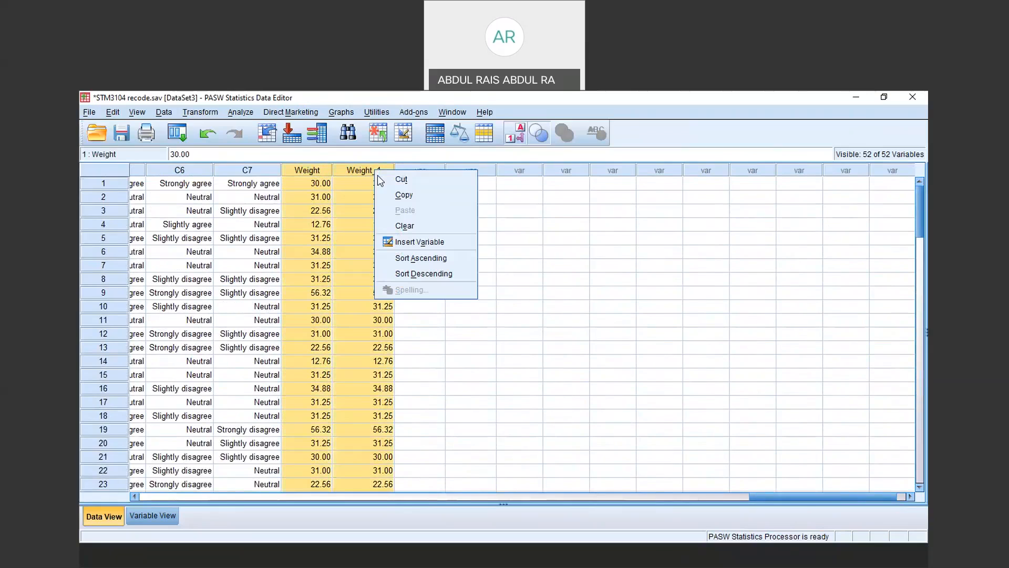
pyautogui.click(414, 224)
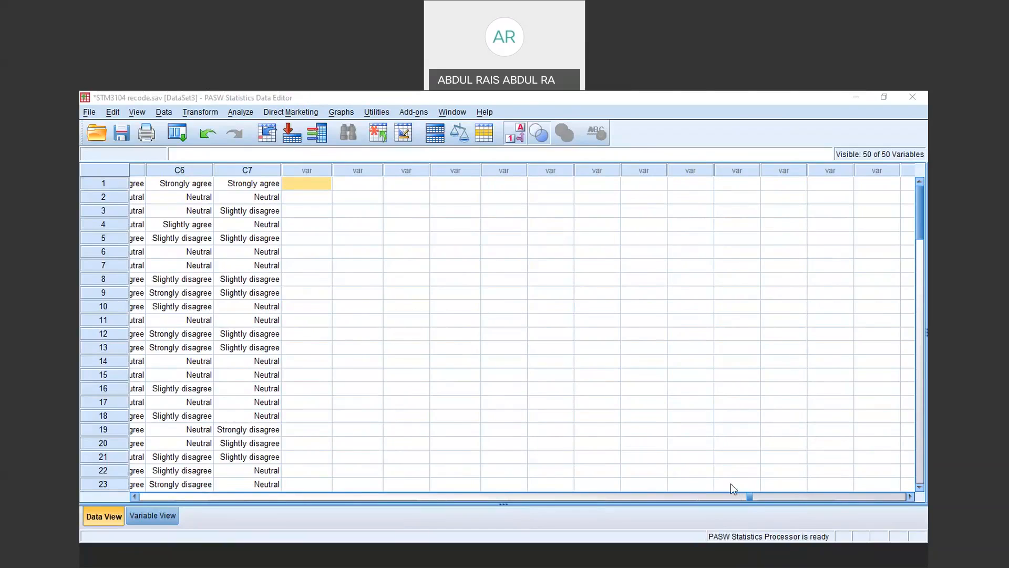
# Examine the demographic columns and the A, B and C questionnaire item columns across the dataset
pyautogui.moveTo(750, 497); pyautogui.dragTo(298, 535)
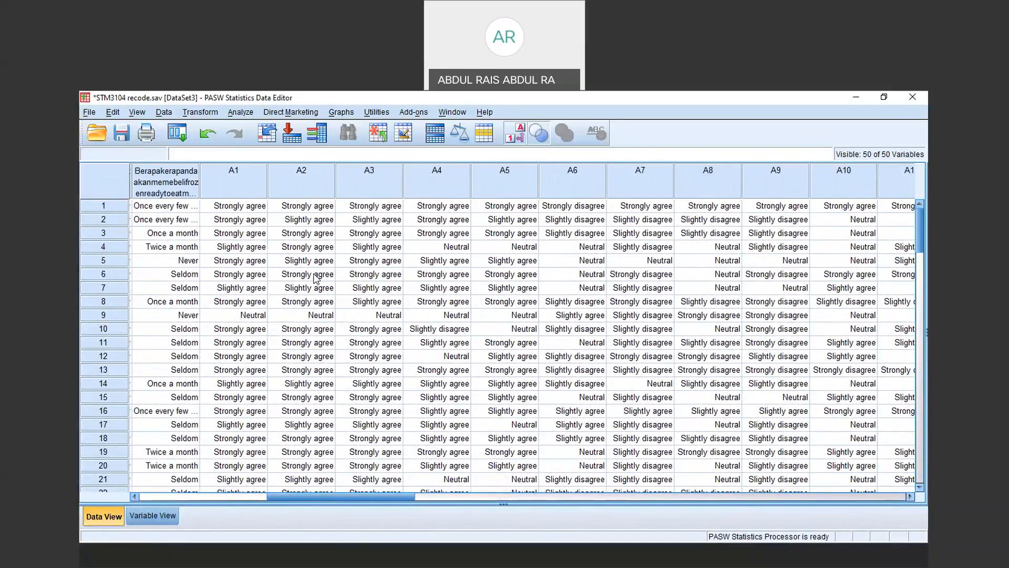
pyautogui.moveTo(345, 502)
pyautogui.mouseDown()
pyautogui.moveTo(218, 502)
pyautogui.moveTo(359, 502)
pyautogui.mouseUp()
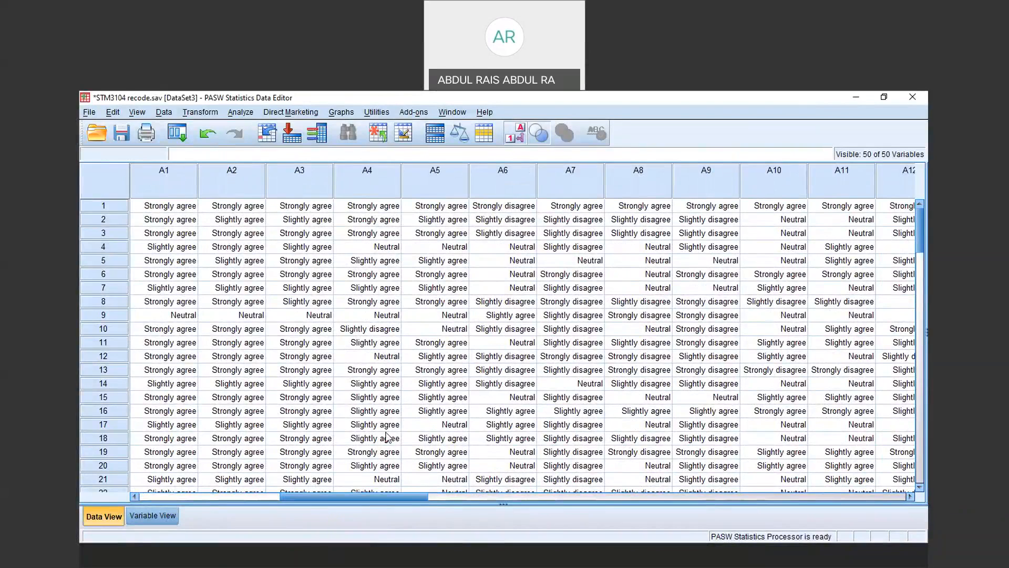
pyautogui.moveTo(409, 499); pyautogui.dragTo(201, 500)
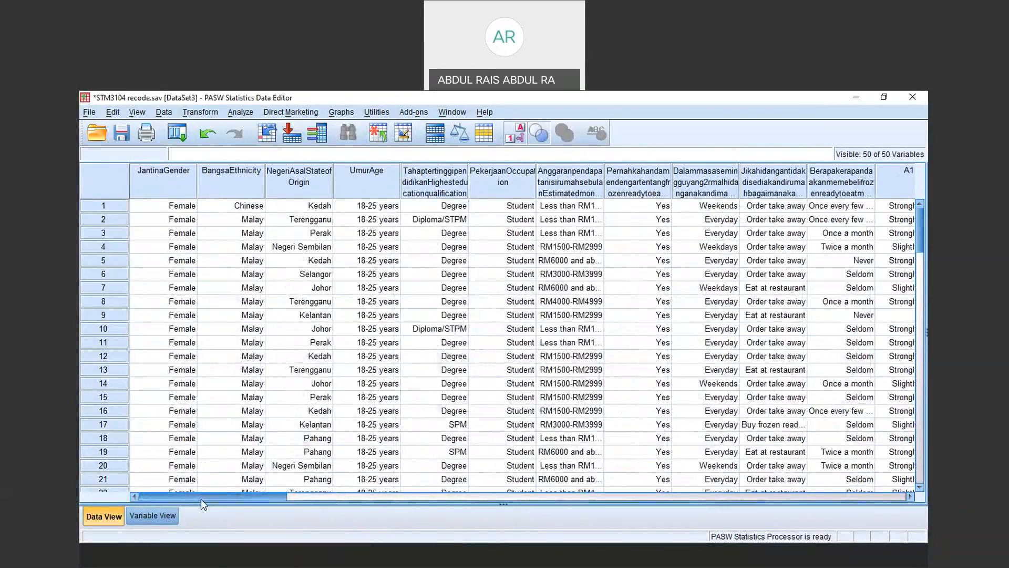
pyautogui.click(289, 500)
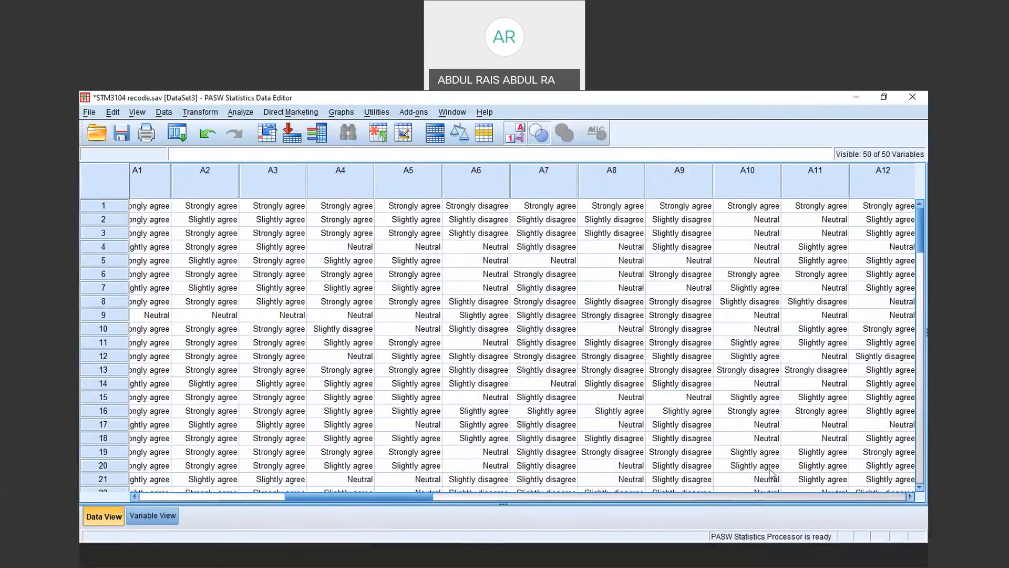
pyautogui.moveTo(399, 496); pyautogui.dragTo(387, 496)
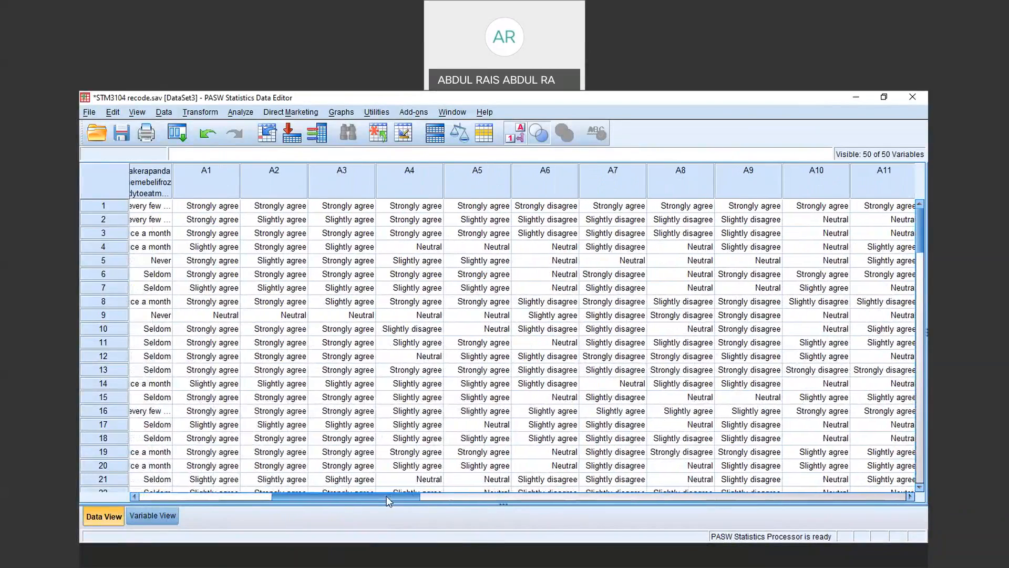
pyautogui.click(207, 182)
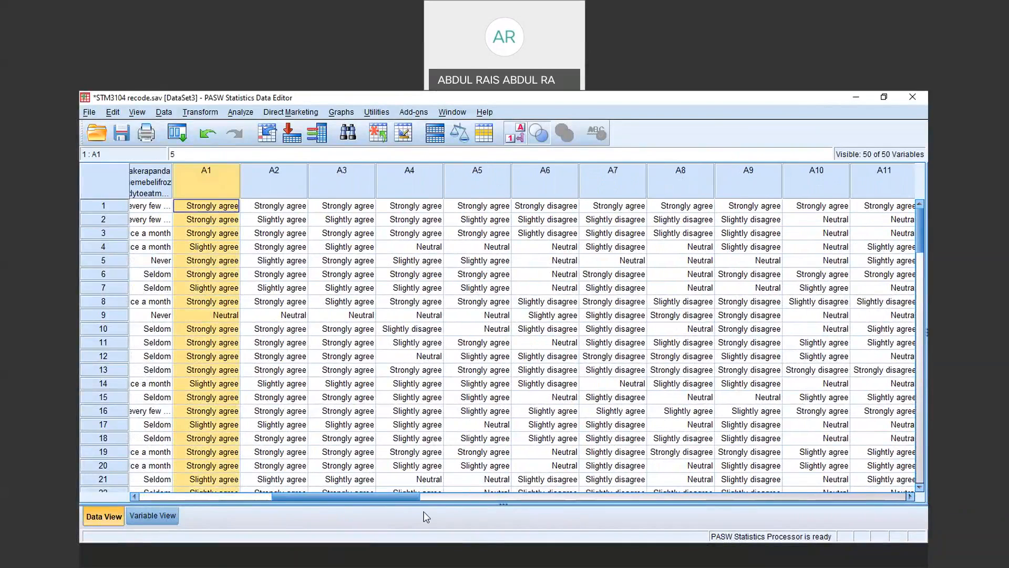
pyautogui.moveTo(411, 495); pyautogui.dragTo(268, 506)
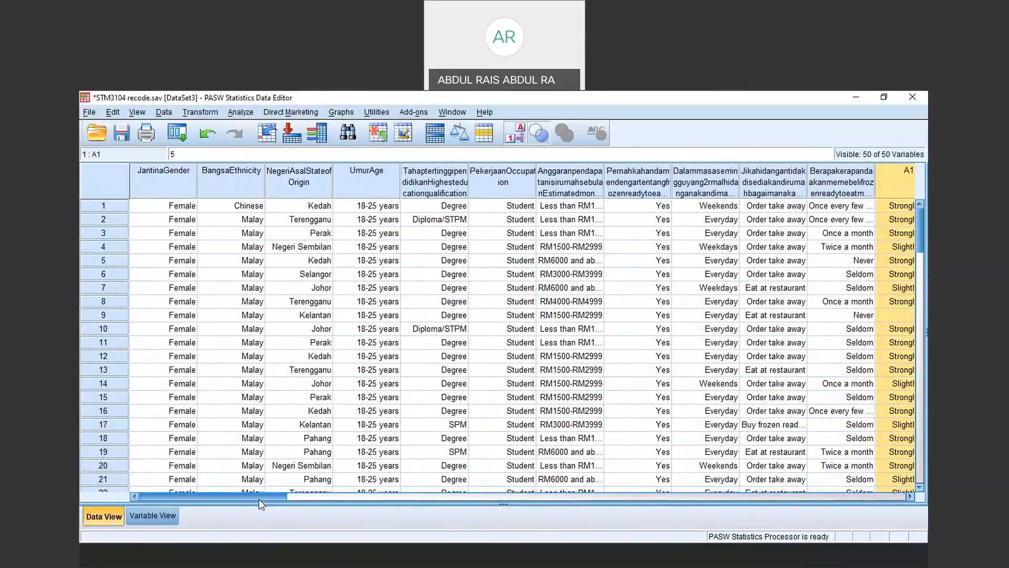
pyautogui.moveTo(261, 503); pyautogui.dragTo(426, 504)
pyautogui.click(295, 176)
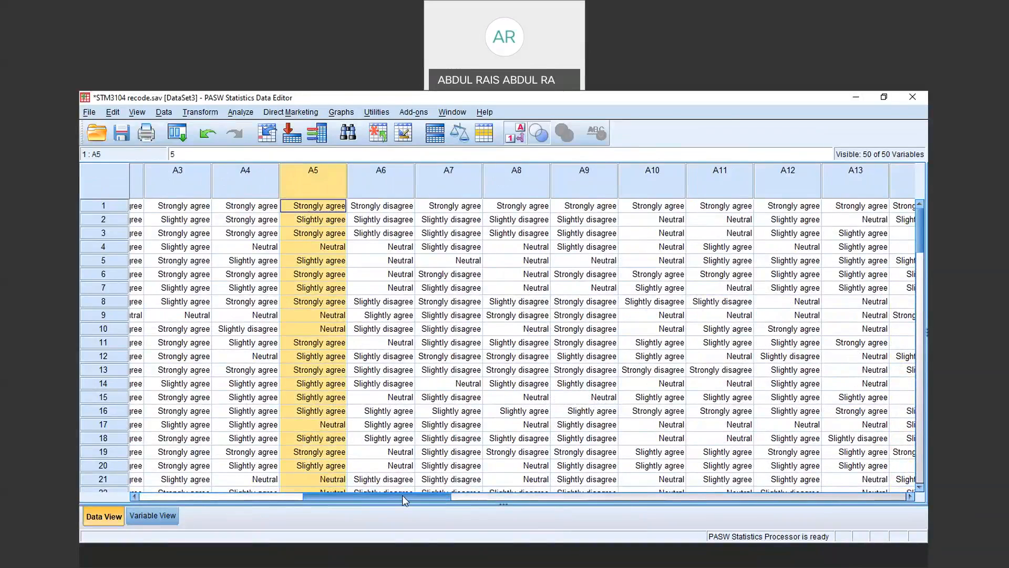
pyautogui.moveTo(404, 500); pyautogui.dragTo(486, 501)
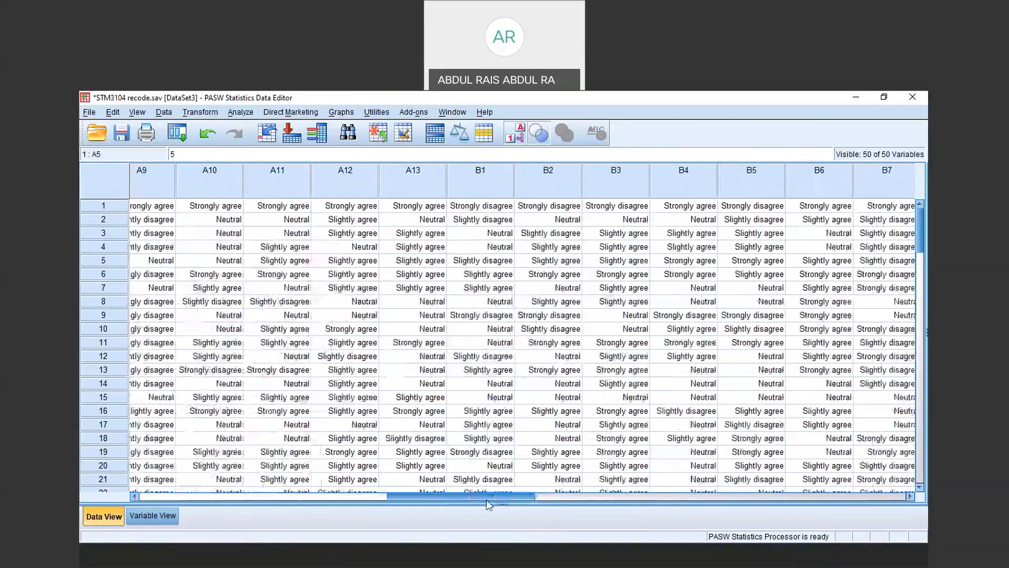
pyautogui.click(510, 180)
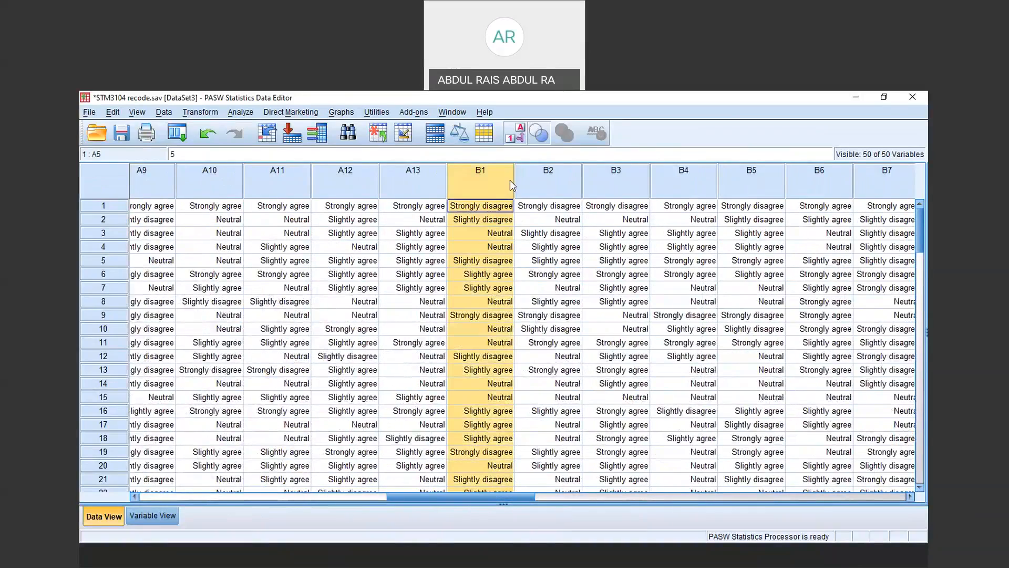
pyautogui.moveTo(482, 497); pyautogui.dragTo(355, 496)
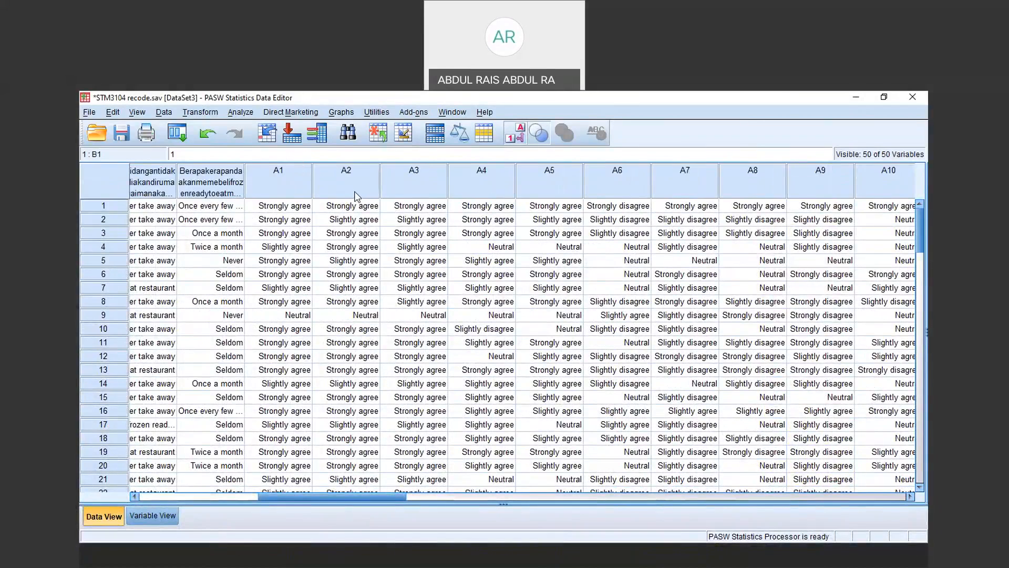
pyautogui.moveTo(388, 496); pyautogui.dragTo(778, 493)
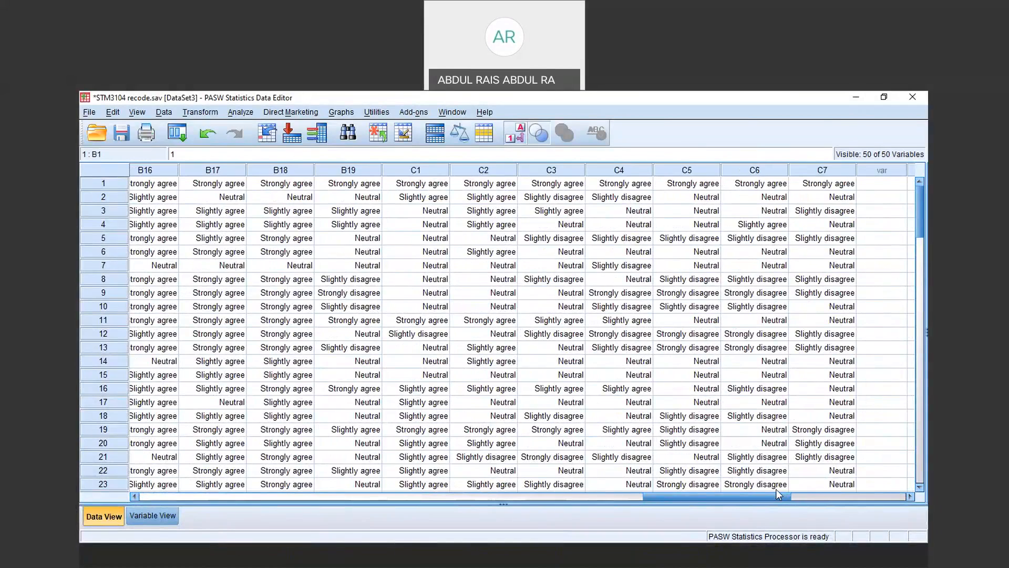
pyautogui.moveTo(773, 495); pyautogui.dragTo(289, 497)
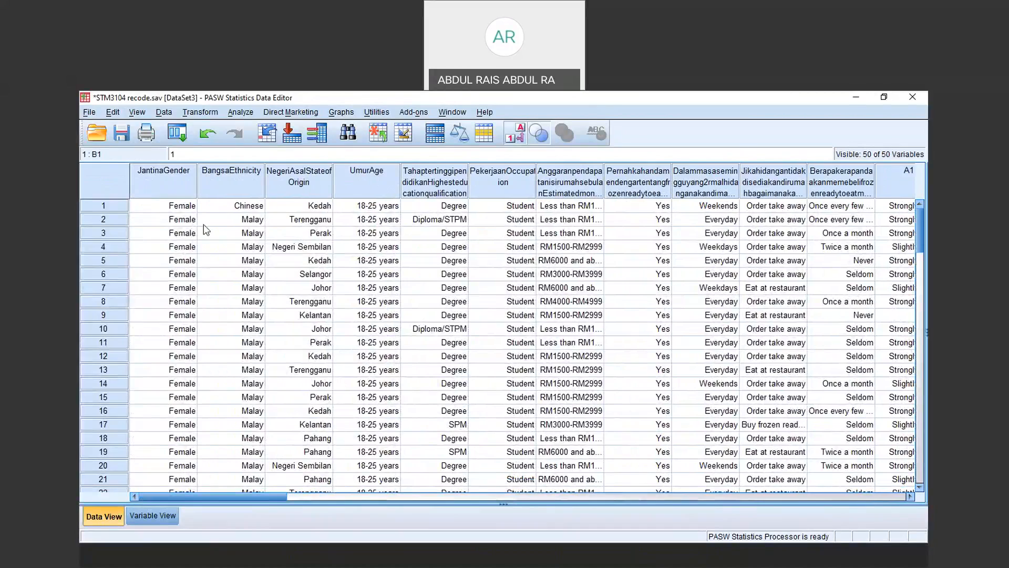
pyautogui.moveTo(263, 496); pyautogui.dragTo(416, 497)
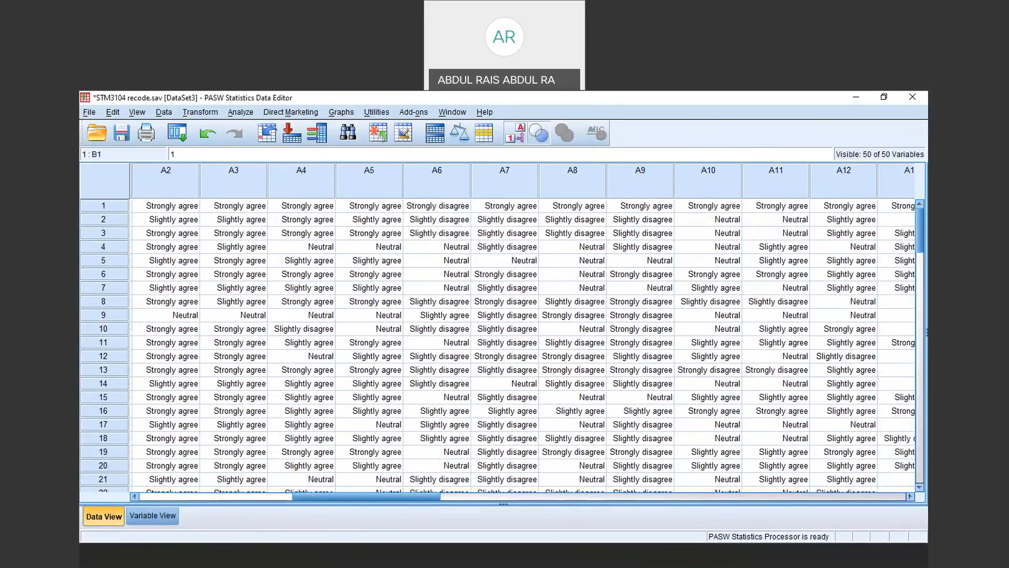
# Start a Compute Variable transformation with ATTFrozen as the target variable
pyautogui.click(201, 116)
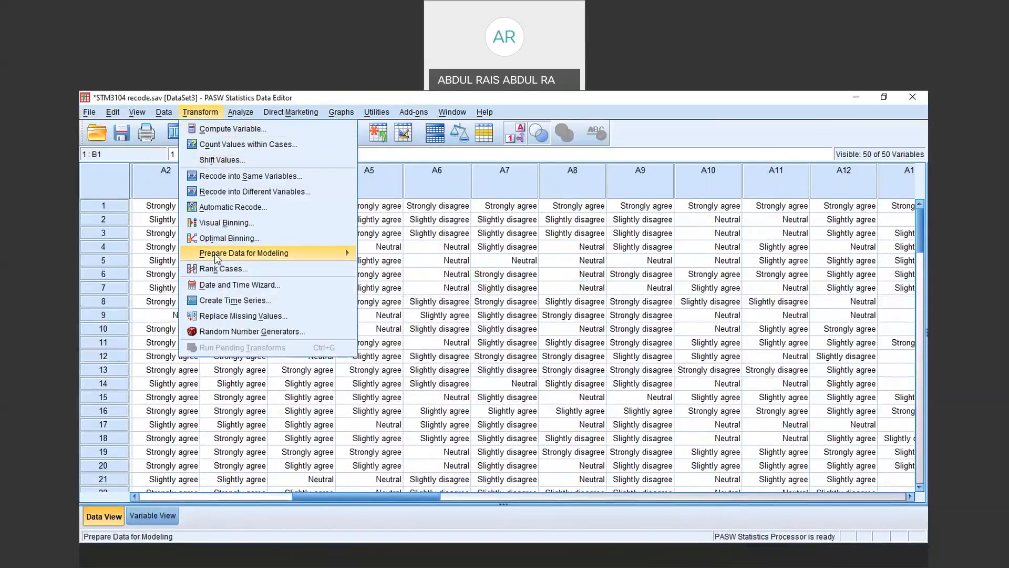
pyautogui.click(215, 131)
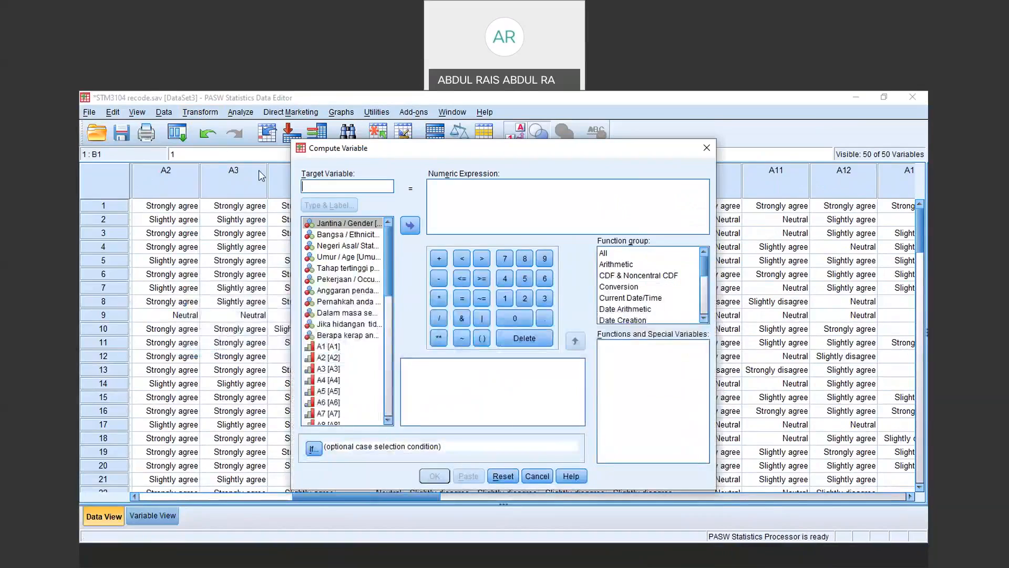
pyautogui.click(574, 106)
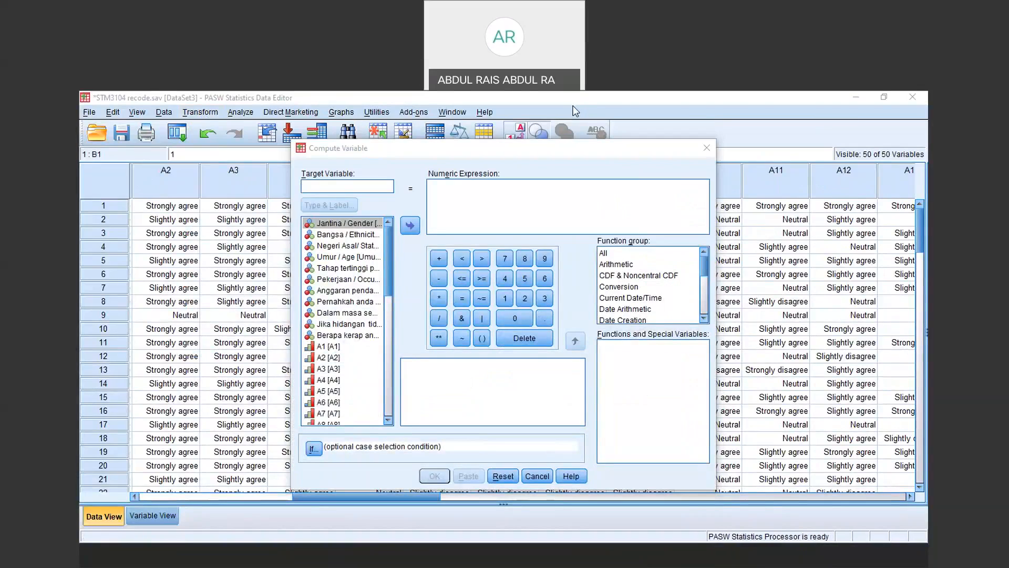
pyautogui.click(334, 180)
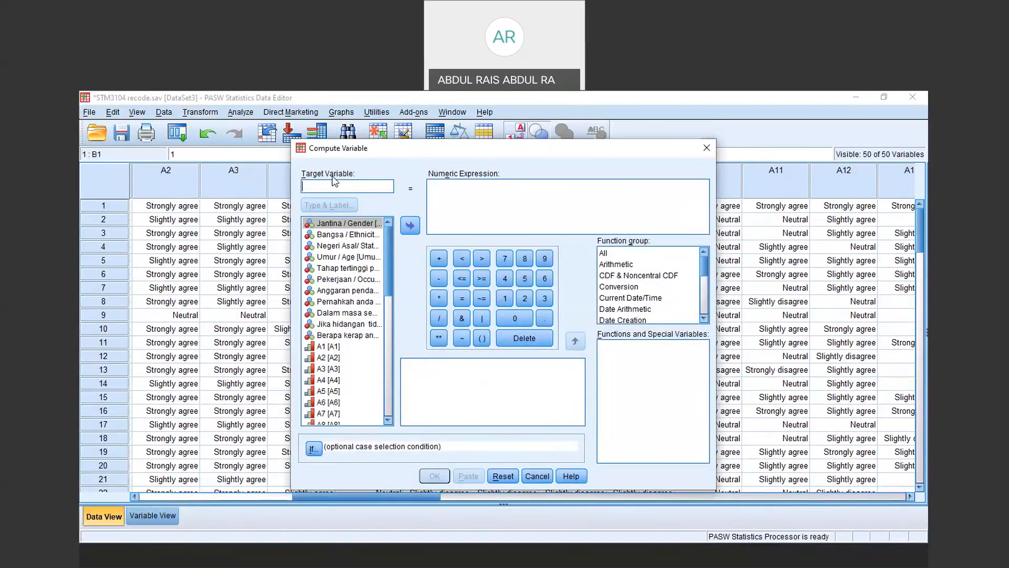
pyautogui.write('ATTu')
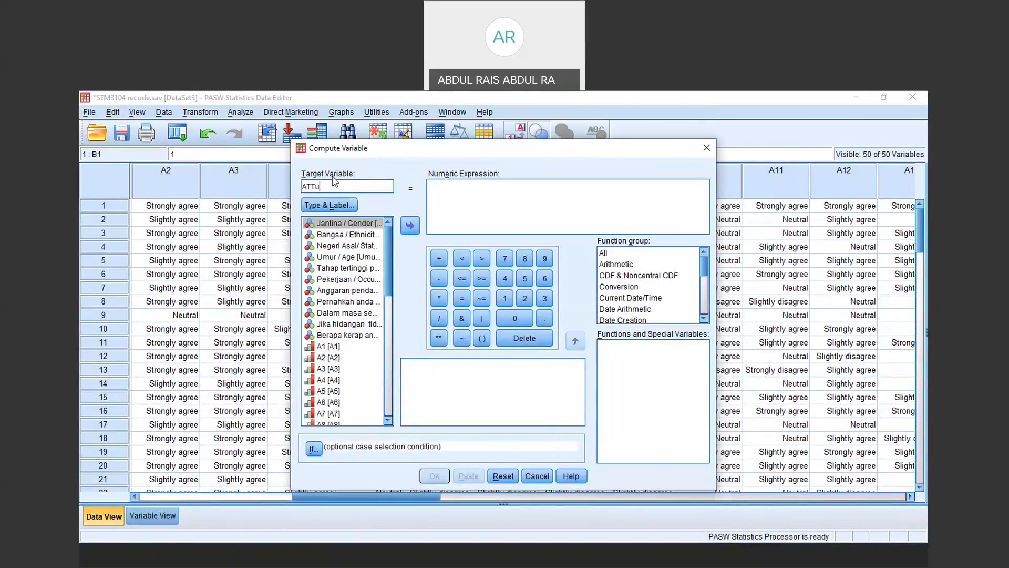
pyautogui.press('BackSpace')
pyautogui.write('Frozen')
# Insert the Mean function from the All function group into the numeric expression
pyautogui.moveTo(706, 273); pyautogui.dragTo(706, 251)
pyautogui.click(619, 254)
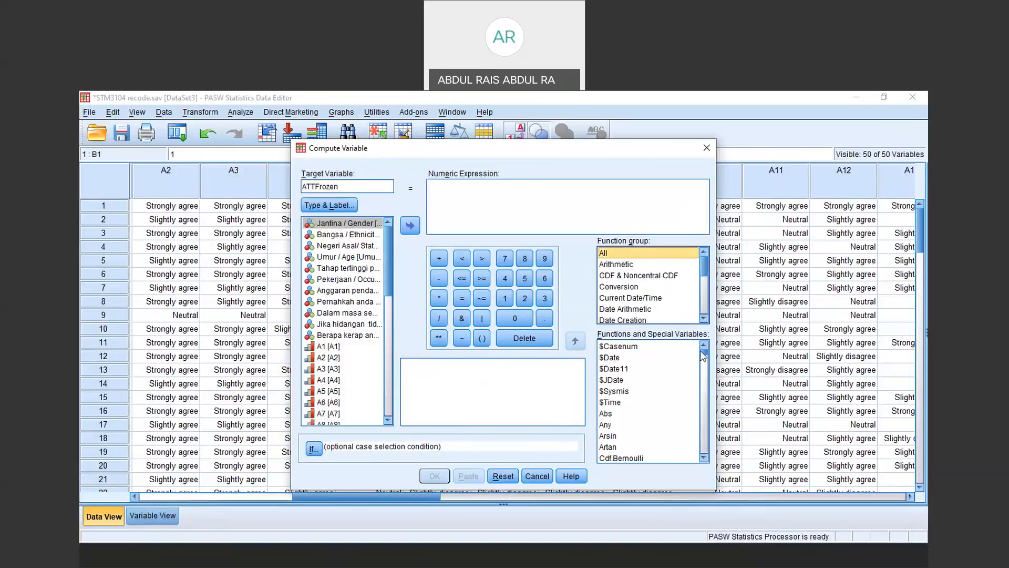
pyautogui.moveTo(705, 359); pyautogui.dragTo(705, 398)
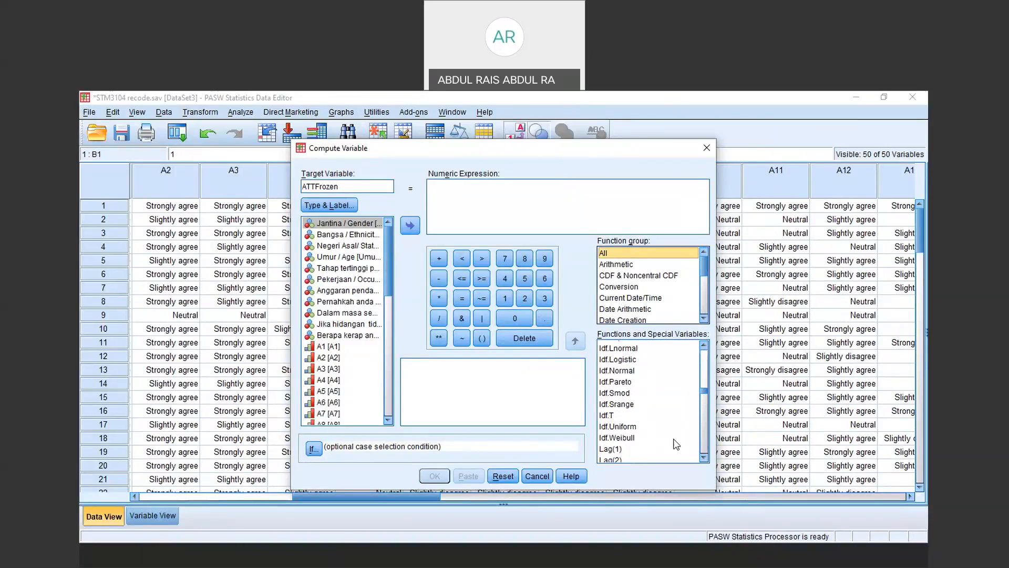
pyautogui.click(705, 458)
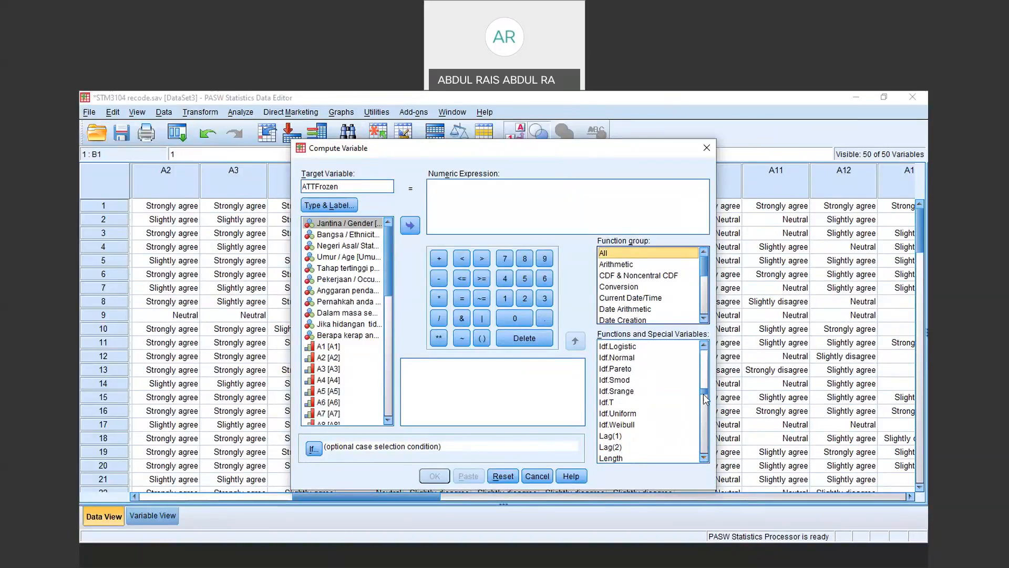
pyautogui.moveTo(704, 392); pyautogui.dragTo(705, 402)
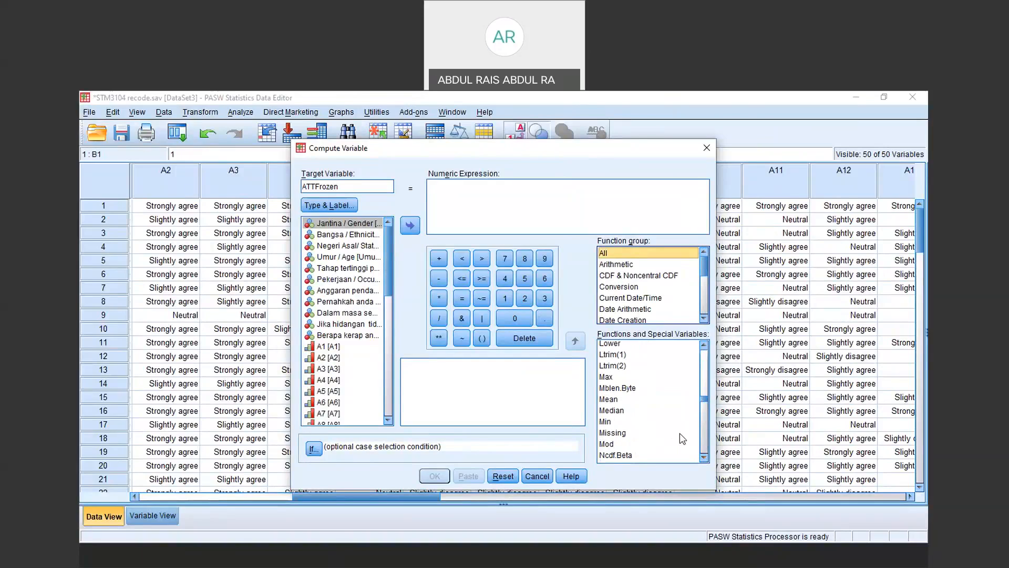
pyautogui.click(619, 401)
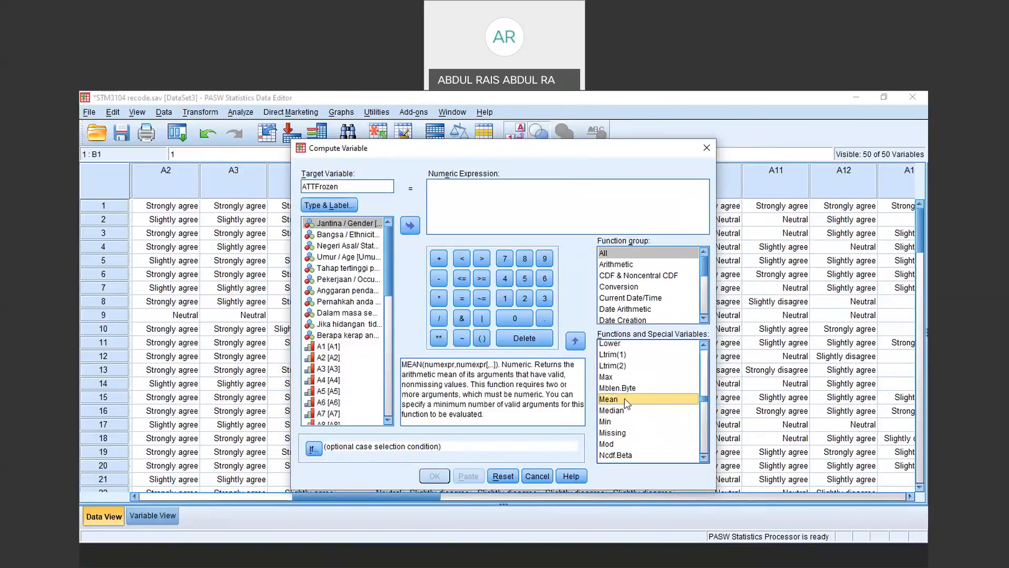
pyautogui.doubleClick(627, 403)
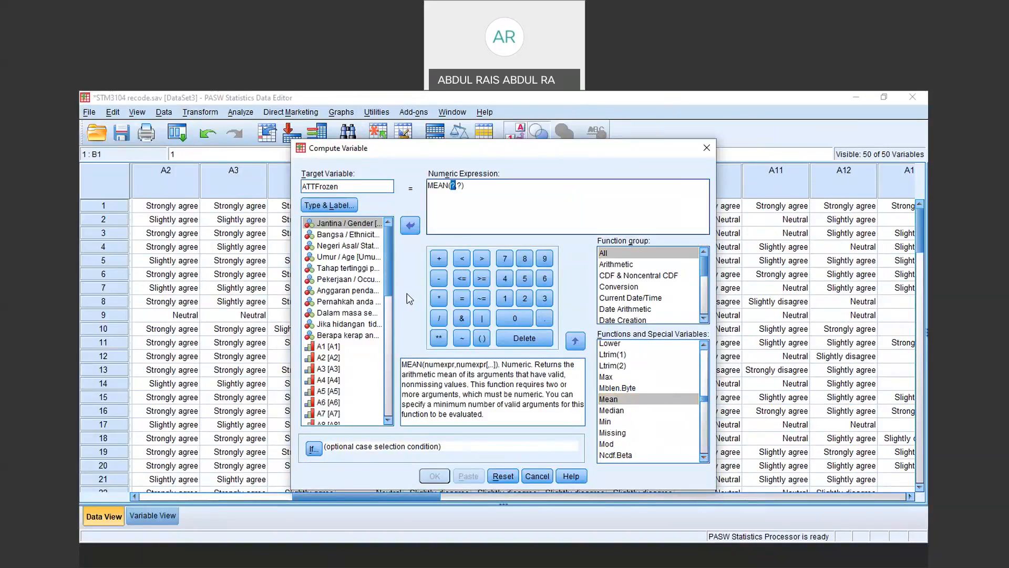
# Add the items A1 through A7 as arguments of the MEAN function
pyautogui.click(330, 348)
pyautogui.doubleClick(325, 347)
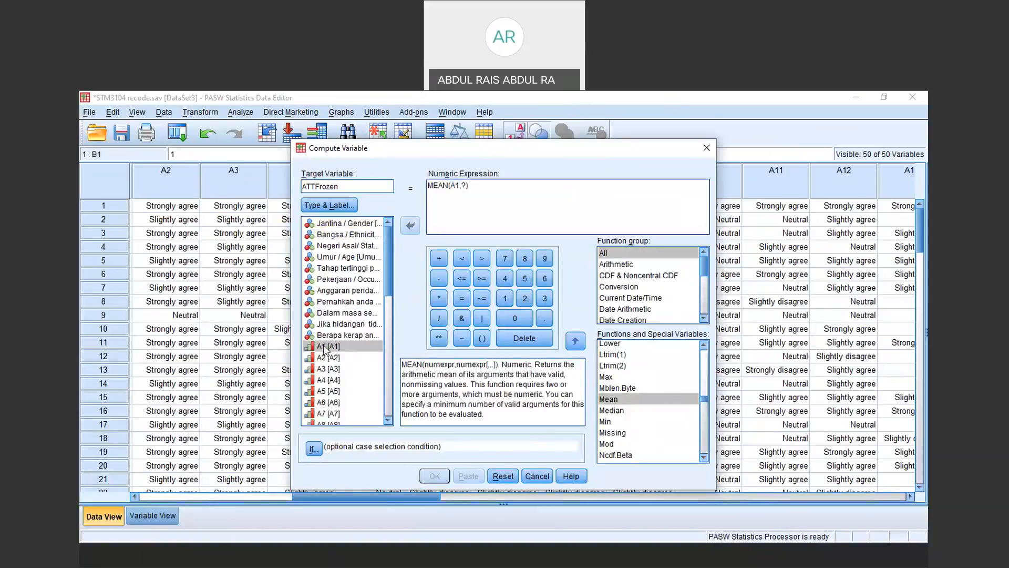
pyautogui.click(328, 359)
pyautogui.doubleClick(326, 359)
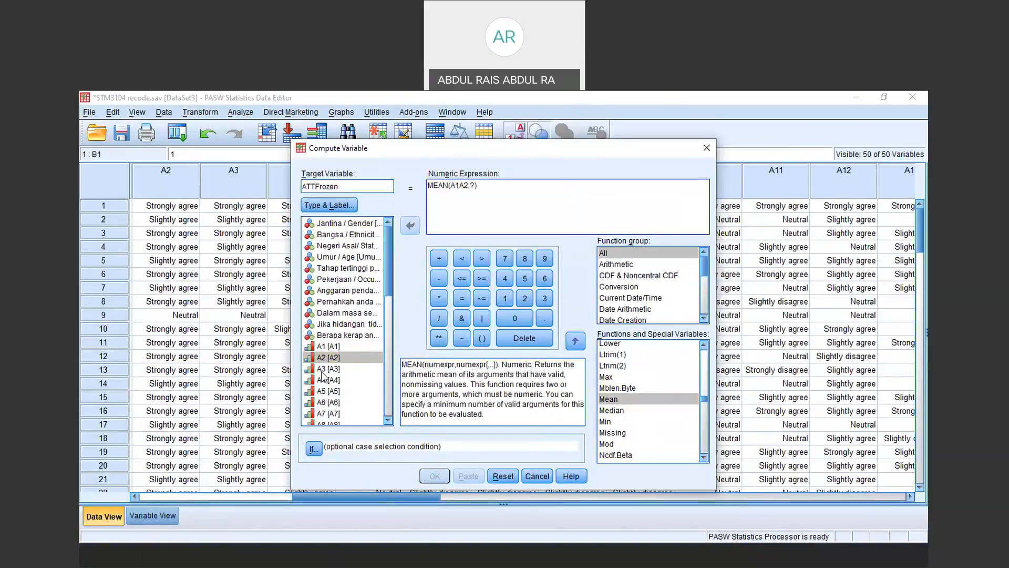
pyautogui.doubleClick(324, 368)
pyautogui.click(323, 380)
pyautogui.doubleClick(323, 380)
pyautogui.doubleClick(324, 391)
pyautogui.doubleClick(324, 402)
pyautogui.doubleClick(323, 414)
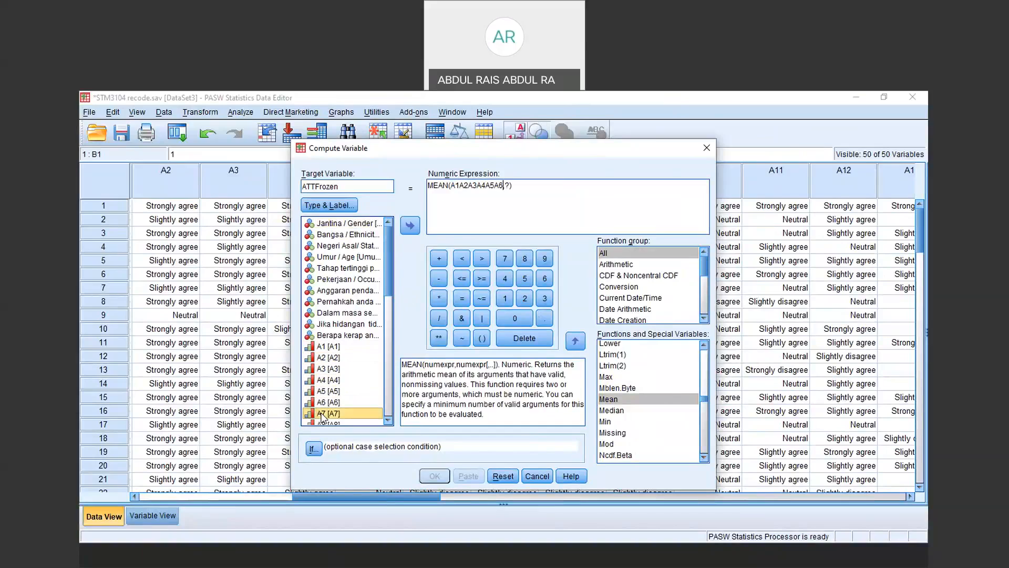
# Add the items A8, A10, A11, A12 and A13 to the MEAN arguments
pyautogui.click(389, 420)
pyautogui.click(388, 420)
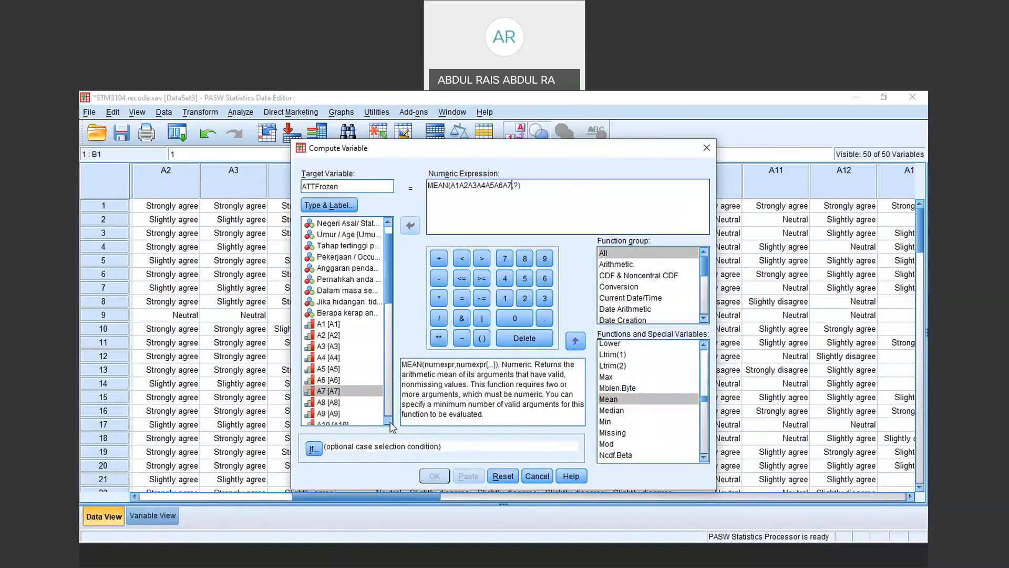
pyautogui.doubleClick(326, 402)
pyautogui.click(325, 414)
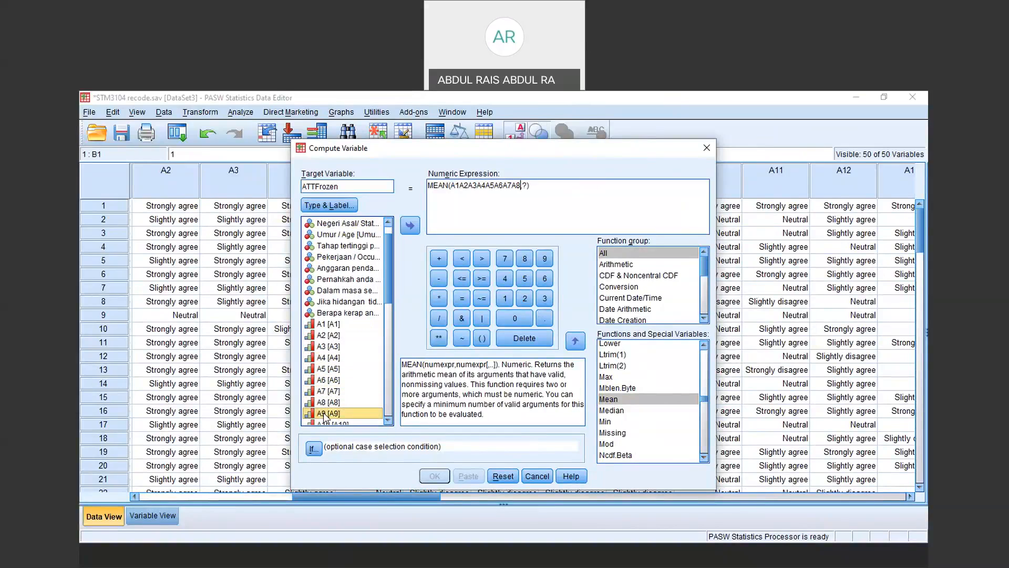
pyautogui.scroll(-2, 329, 410)
pyautogui.doubleClick(330, 402)
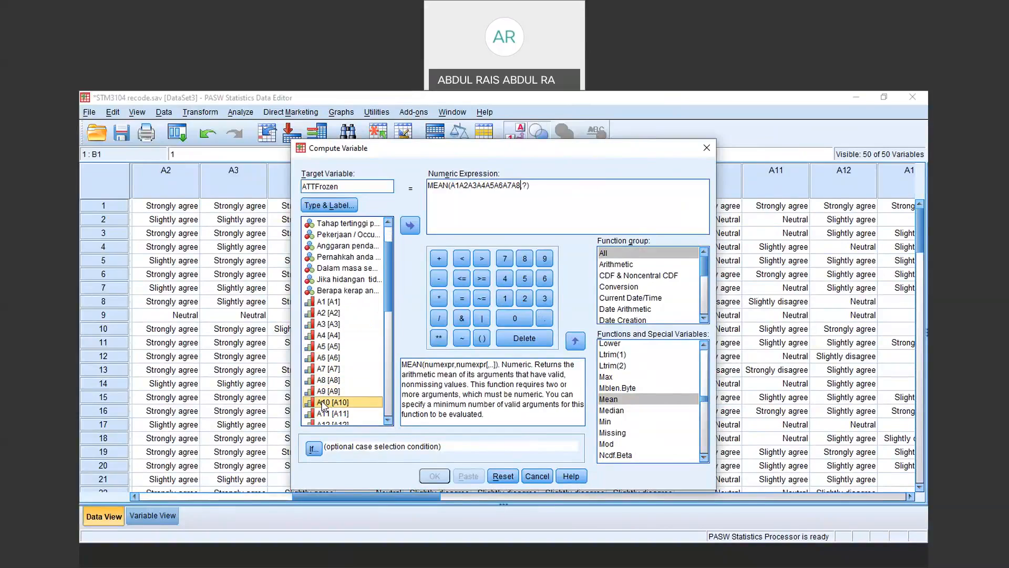
pyautogui.doubleClick(331, 414)
pyautogui.click(389, 419)
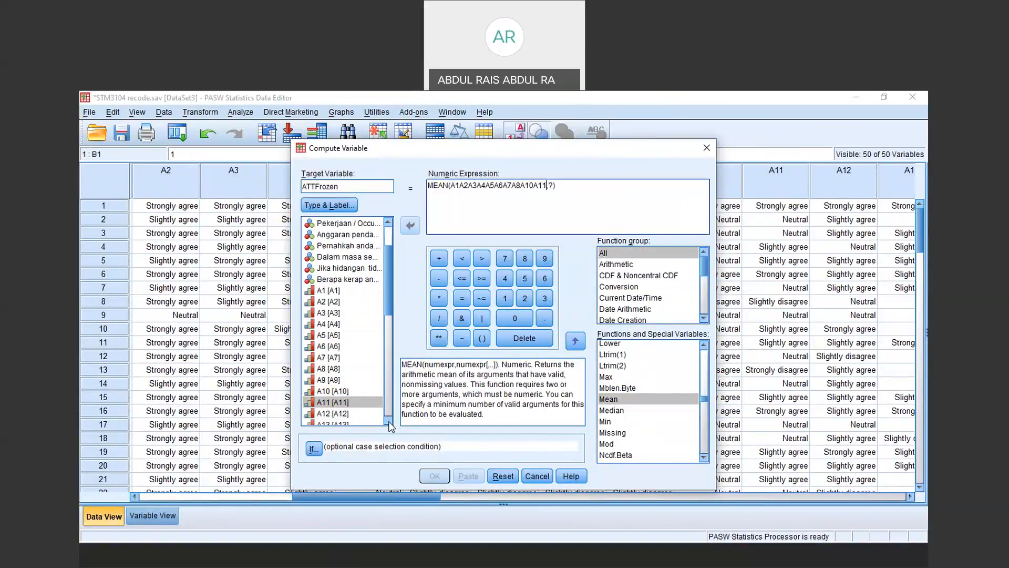
pyautogui.doubleClick(325, 413)
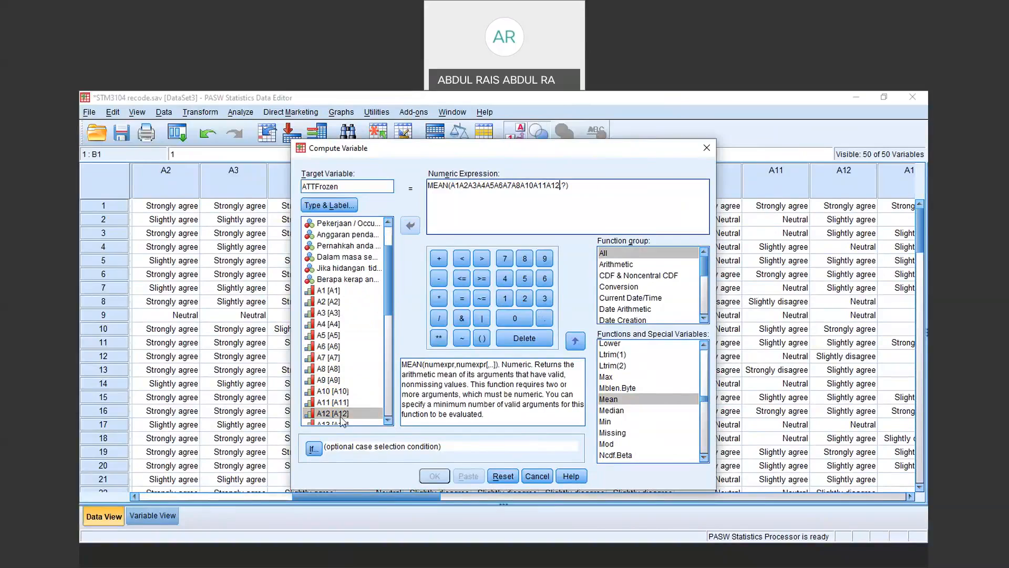
pyautogui.click(389, 420)
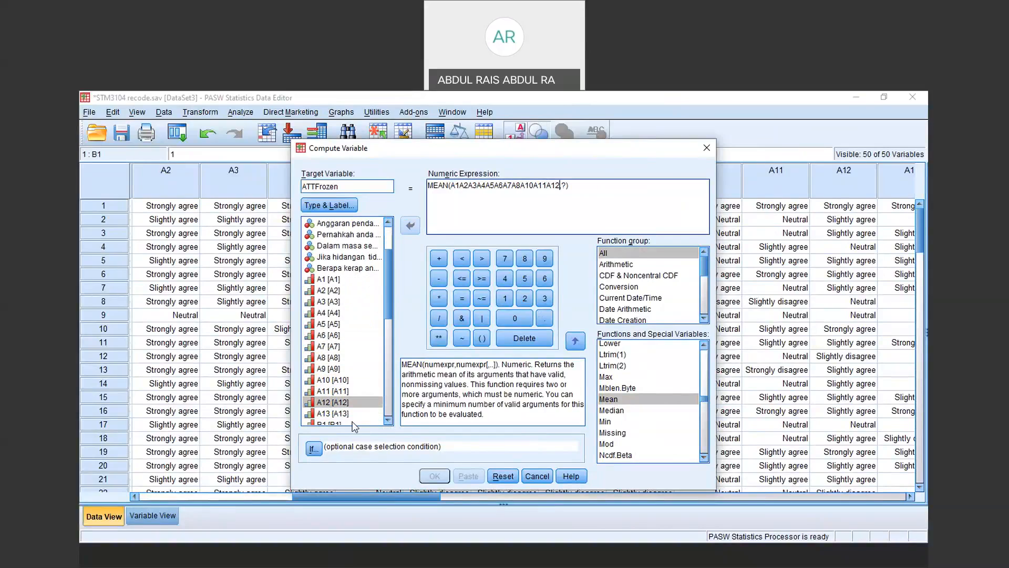
pyautogui.doubleClick(326, 414)
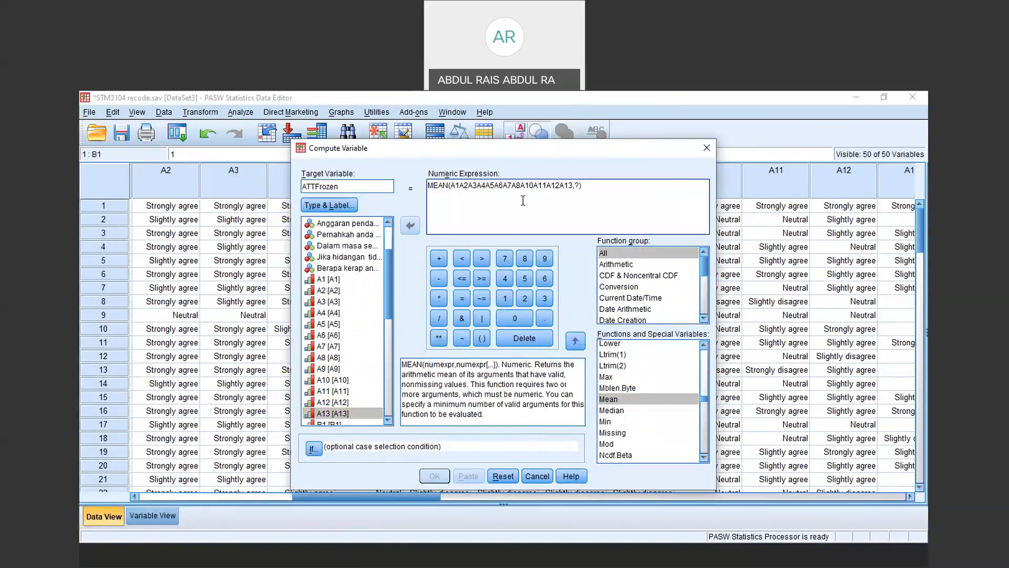
# Remove the leftover placeholder from the MEAN expression and separate the items A1 to A8 with commas
pyautogui.click(578, 187)
pyautogui.press('BackSpace')
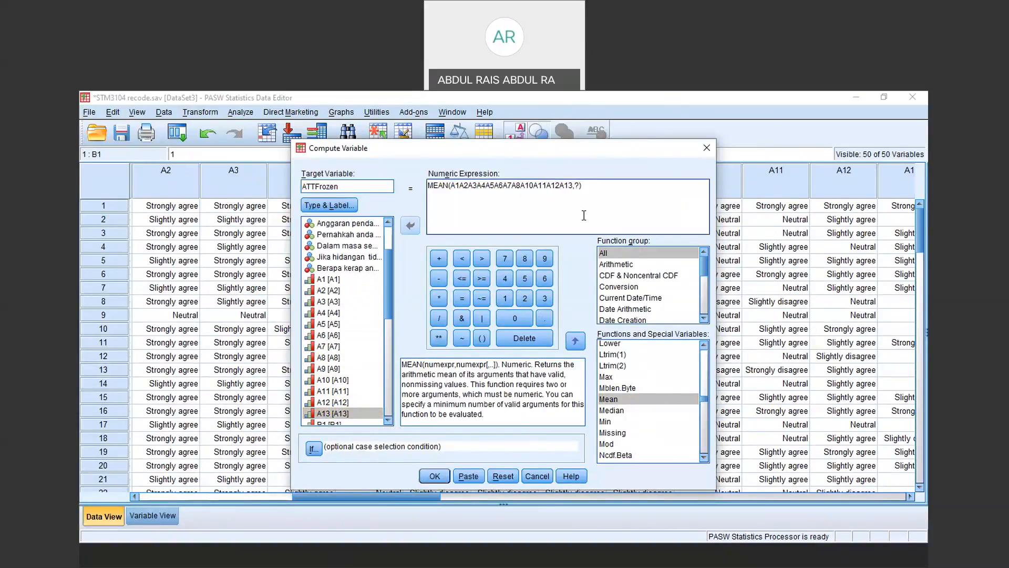
pyautogui.press('Left')
pyautogui.press('Left')
pyautogui.press('Left')
pyautogui.press('Left')
pyautogui.write(',')
pyautogui.press('Right')
pyautogui.press('Right')
pyautogui.write(',')
pyautogui.press('Right')
pyautogui.press('Right')
pyautogui.write(',')
pyautogui.press('Right')
pyautogui.press('Right')
pyautogui.write(',')
pyautogui.press('Right')
pyautogui.press('Right')
pyautogui.write(',')
pyautogui.press('Right')
pyautogui.press('Right')
pyautogui.write(',')
pyautogui.press('Right')
pyautogui.press('Right')
pyautogui.write(',')
pyautogui.press('Right')
pyautogui.press('Right')
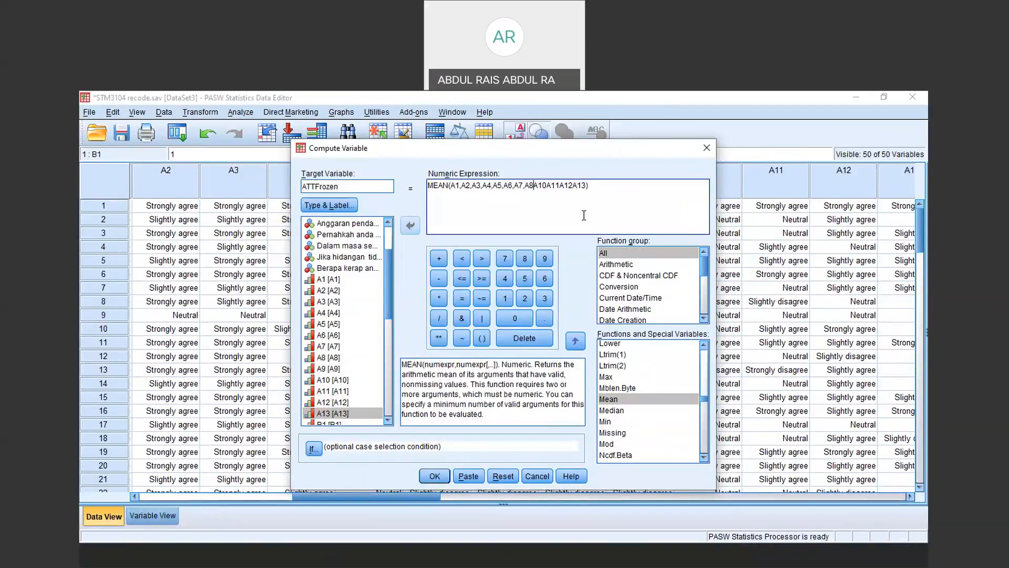
# Complete the comma-separated MEAN arguments with A9 through A13 and compute ATTFrozen
pyautogui.write(',A9,')
pyautogui.press('Right')
pyautogui.press('Right')
pyautogui.press('Right')
pyautogui.write(',')
pyautogui.press('Right')
pyautogui.write(',A2,')
pyautogui.click(439, 476)
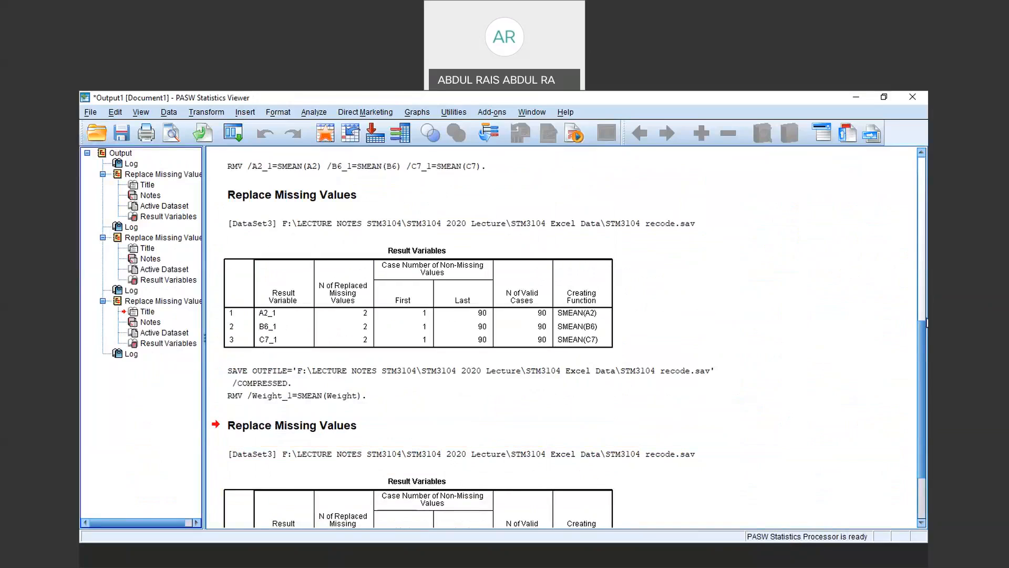
# Check the logged COMPUTE command in the output and examine the ATTFrozen column in the data sheet
pyautogui.moveTo(922, 348); pyautogui.dragTo(926, 424)
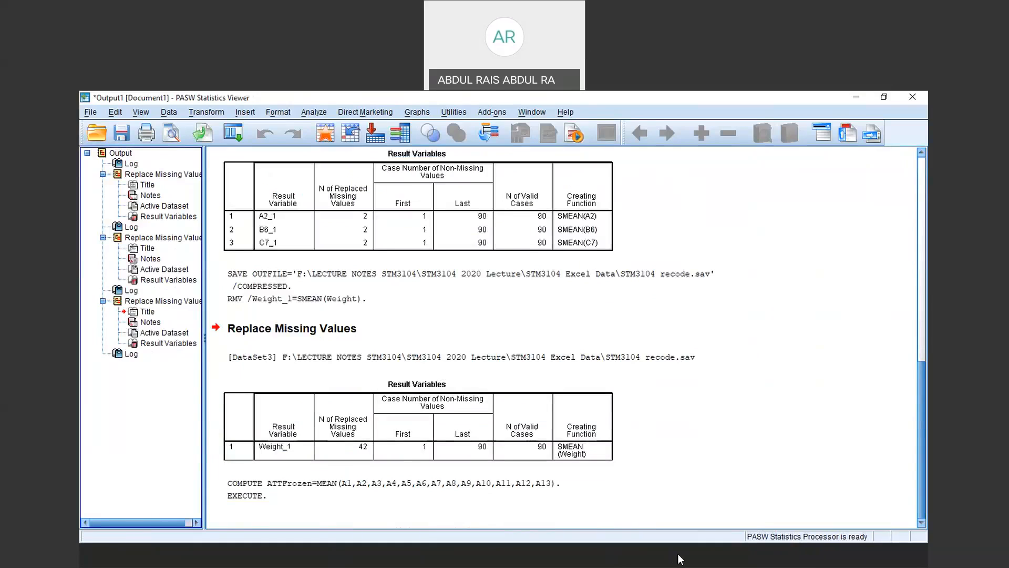
pyautogui.click(847, 502)
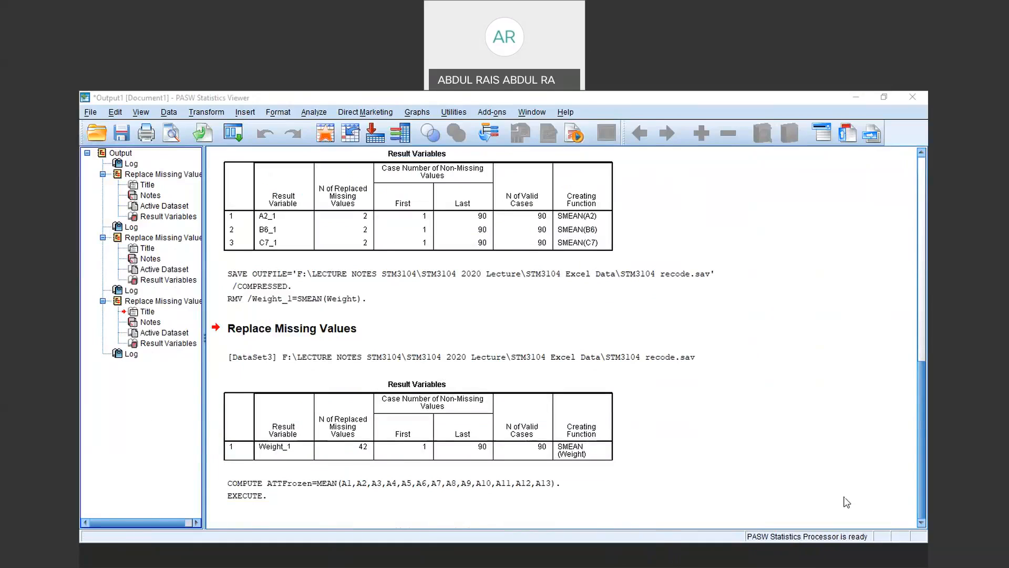
pyautogui.click(847, 502)
pyautogui.moveTo(293, 496); pyautogui.dragTo(836, 496)
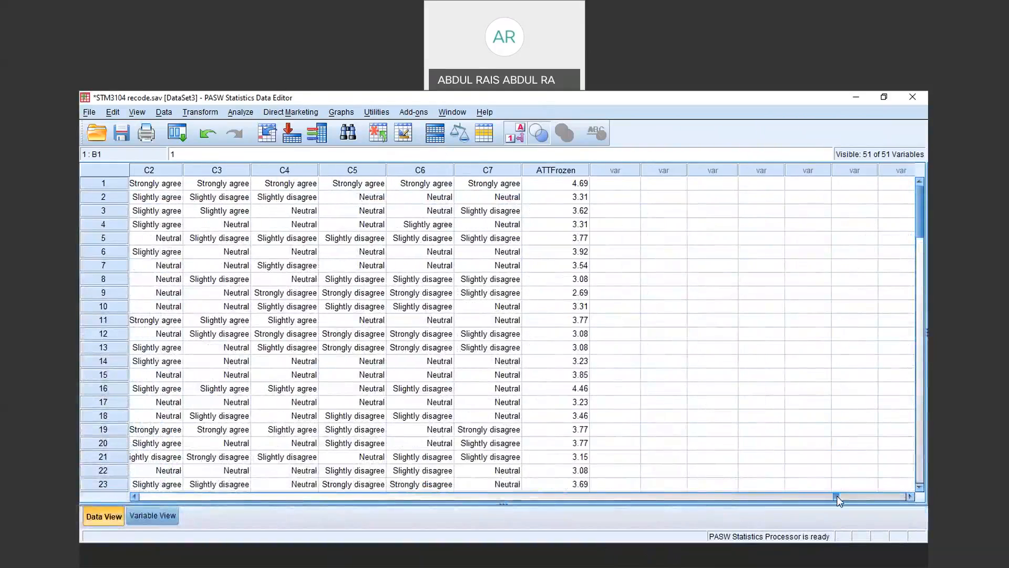
pyautogui.click(570, 170)
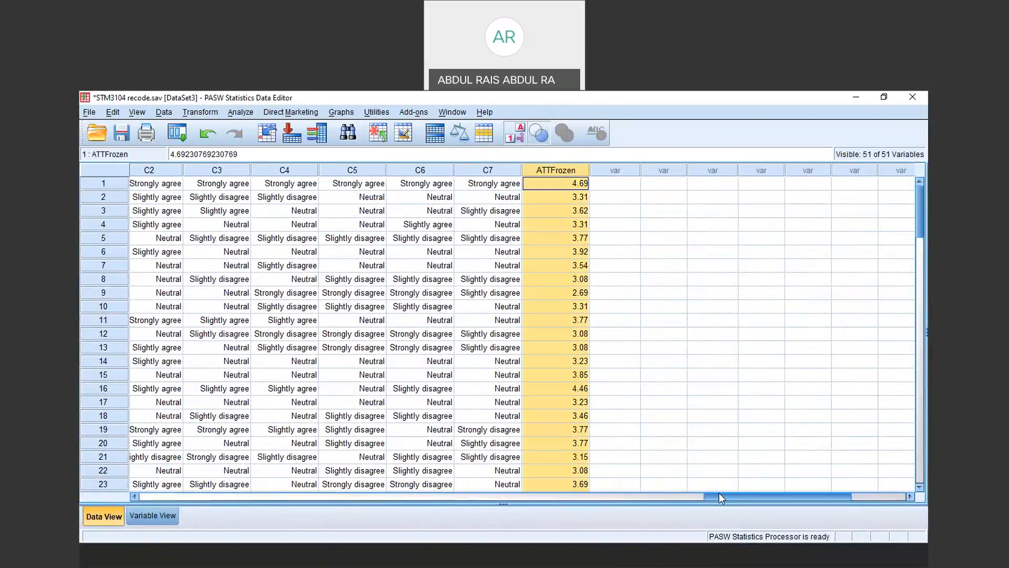
pyautogui.moveTo(719, 494); pyautogui.dragTo(705, 529)
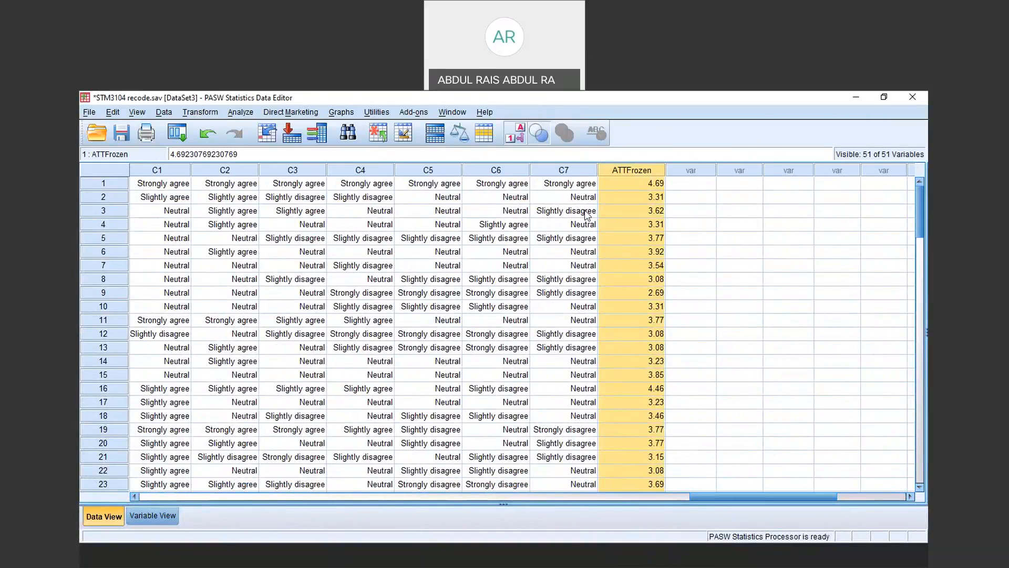
# Reopen the variable computation and clear all A items from the MEAN expression, keeping the function's empty parentheses
pyautogui.click(201, 113)
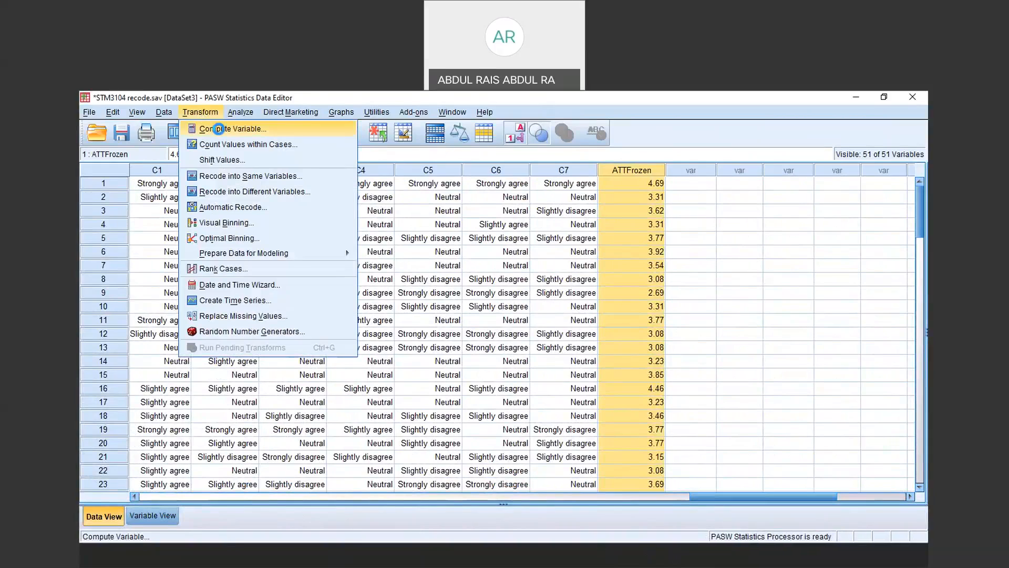
pyautogui.click(218, 129)
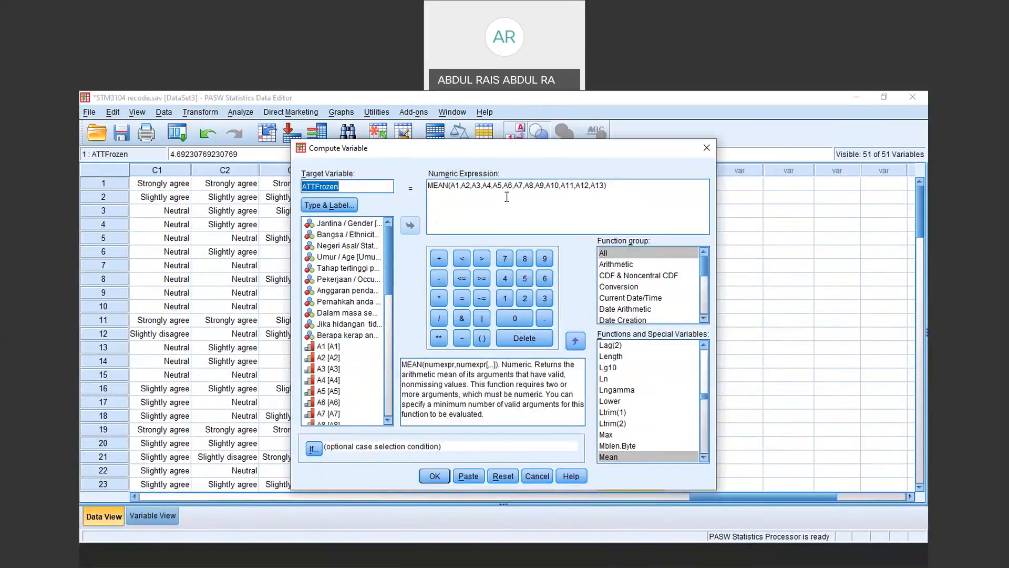
pyautogui.click(604, 187)
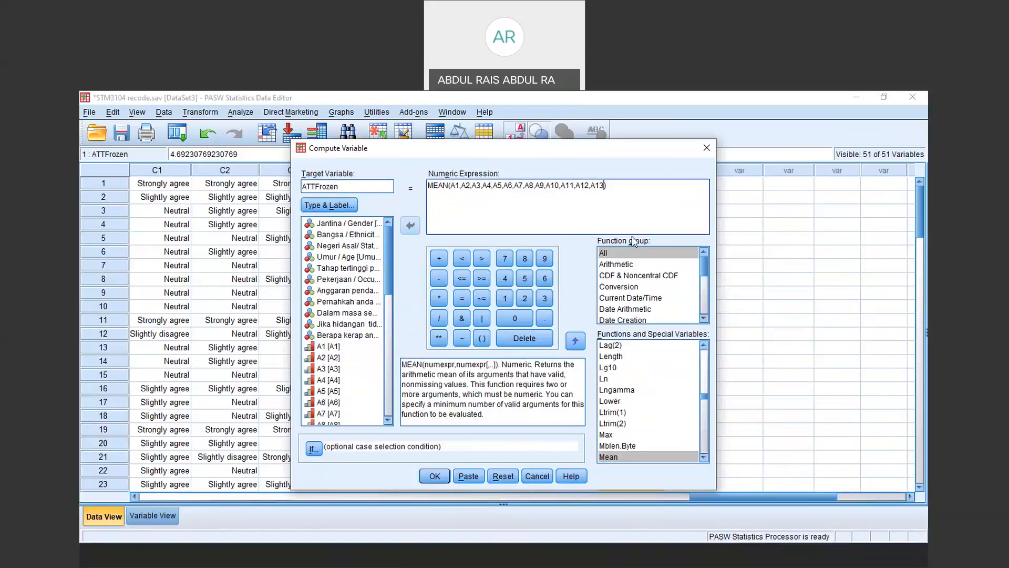
pyautogui.press('BackSpace')
pyautogui.press('BackSpace')
pyautogui.press('BackSpace')
pyautogui.press('BackSpace')
pyautogui.press('BackSpace')
pyautogui.press('BackSpace')
pyautogui.press('BackSpace')
pyautogui.press('BackSpace')
pyautogui.press('BackSpace')
pyautogui.press('BackSpace')
pyautogui.press('BackSpace')
pyautogui.press('BackSpace')
pyautogui.press('BackSpace')
pyautogui.press('BackSpace')
pyautogui.press('BackSpace')
pyautogui.press('BackSpace')
pyautogui.press('BackSpace')
pyautogui.press('BackSpace')
pyautogui.press('BackSpace')
pyautogui.press('BackSpace')
pyautogui.press('BackSpace')
pyautogui.press('BackSpace')
pyautogui.press('BackSpace')
pyautogui.press('BackSpace')
pyautogui.press('BackSpace')
pyautogui.press('BackSpace')
pyautogui.press('BackSpace')
pyautogui.press('BackSpace')
pyautogui.press('BackSpace')
pyautogui.press('BackSpace')
pyautogui.press('BackSpace')
pyautogui.press('BackSpace')
pyautogui.press('BackSpace')
pyautogui.press('BackSpace')
pyautogui.press('BackSpace')
pyautogui.press('BackSpace')
pyautogui.press('BackSpace')
pyautogui.press('BackSpace')
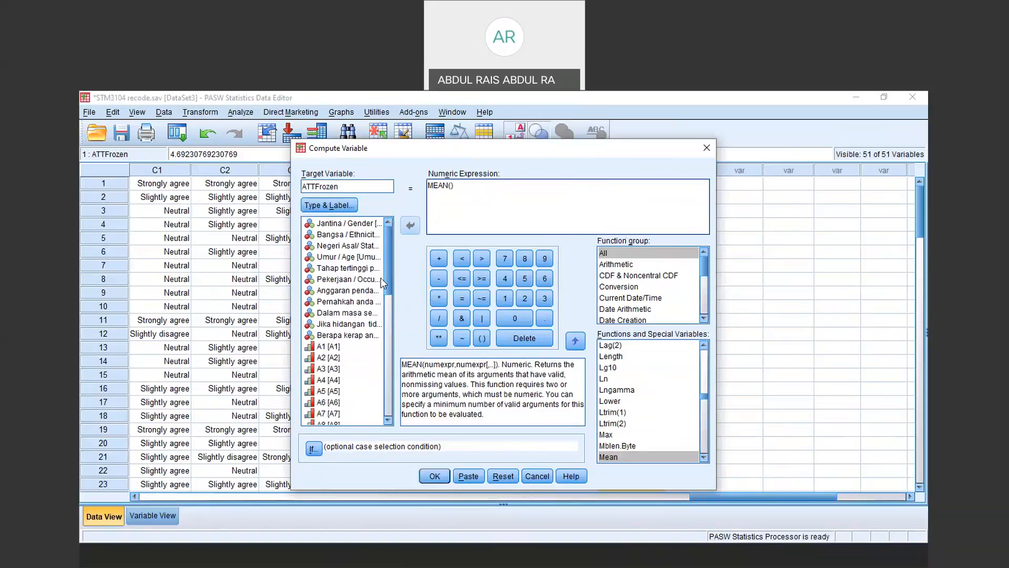
# Insert items B1 through B13 one after another inside the parentheses of the MEAN expression
pyautogui.scroll(-4, 380, 278)
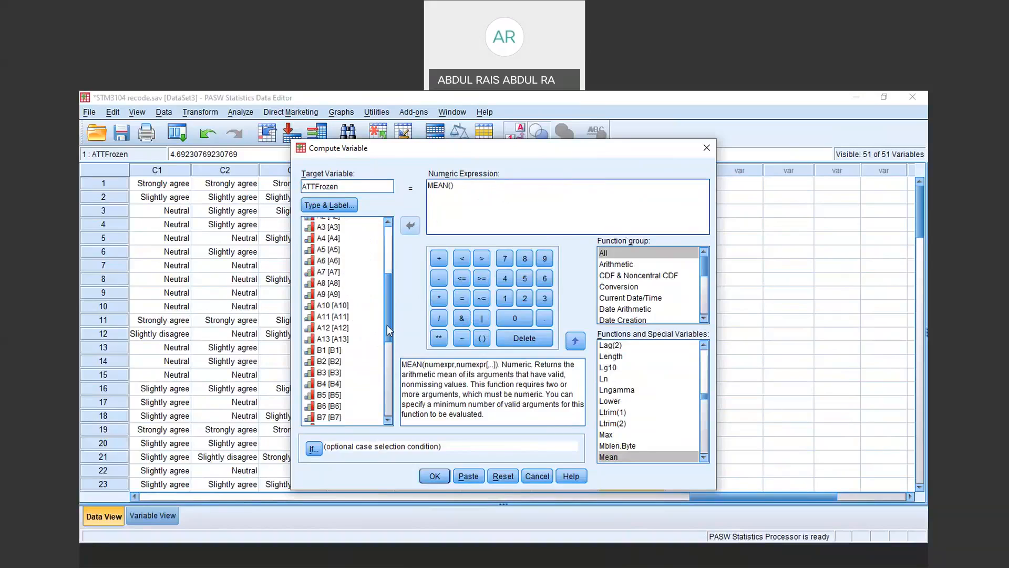
pyautogui.click(328, 350)
pyautogui.scroll(-3, 378, 346)
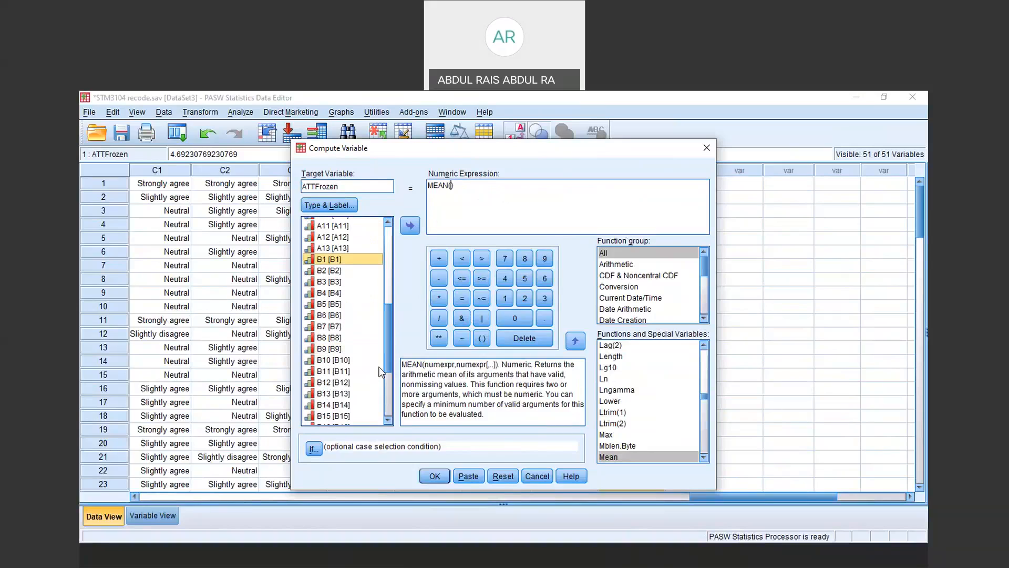
pyautogui.scroll(-4, 386, 377)
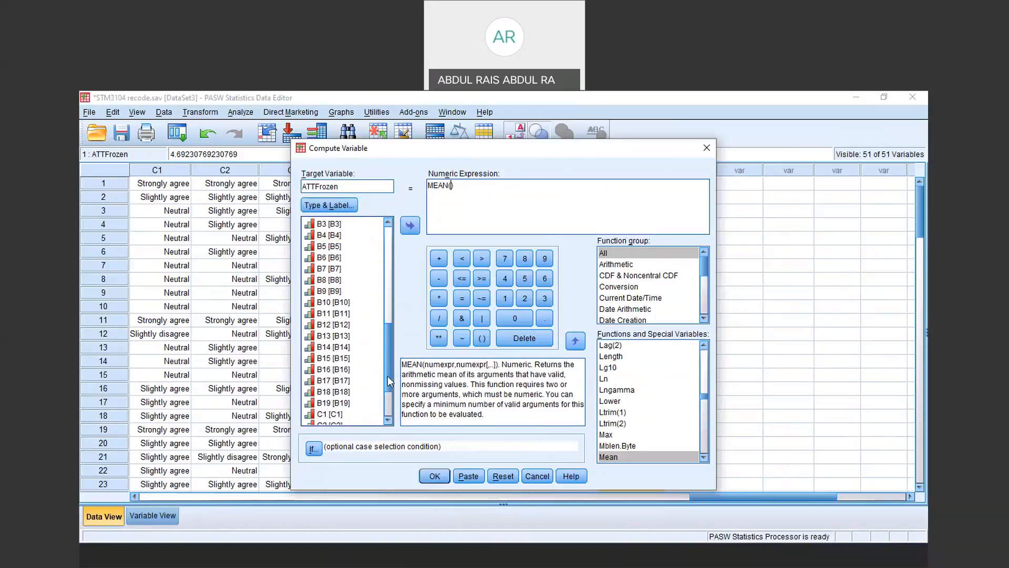
pyautogui.click(322, 402)
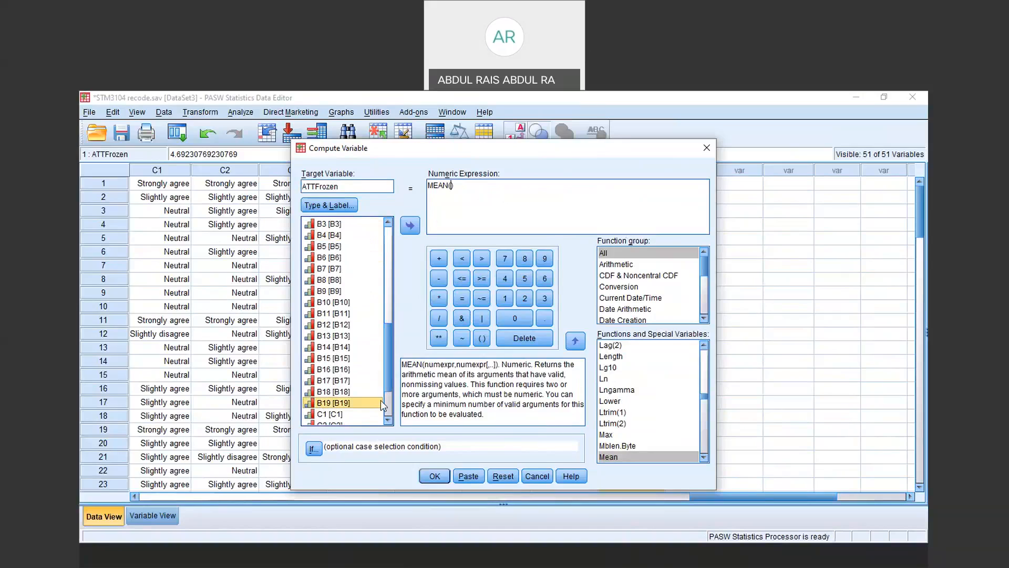
pyautogui.scroll(2, 326, 315)
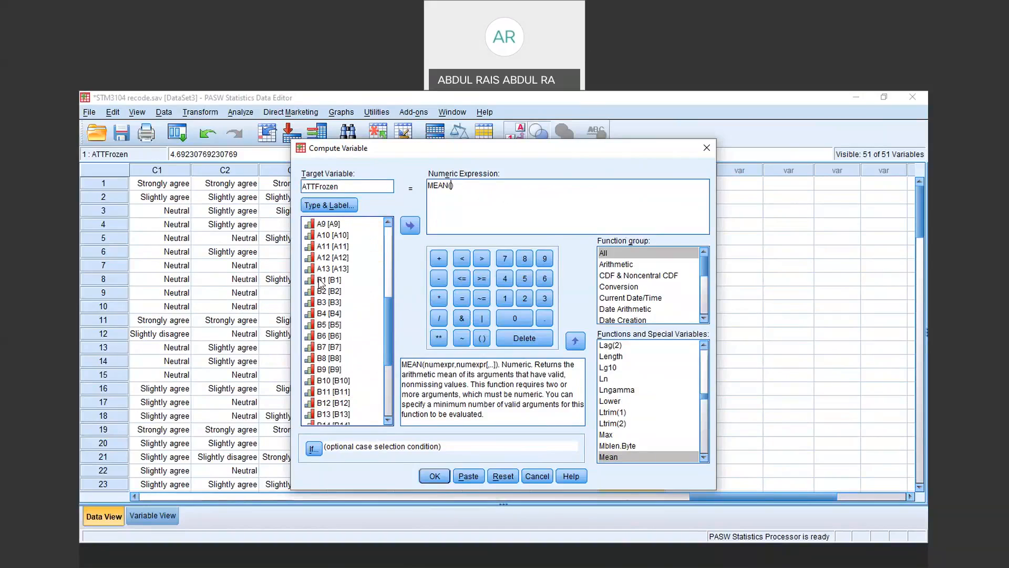
pyautogui.doubleClick(322, 280)
pyautogui.doubleClick(322, 292)
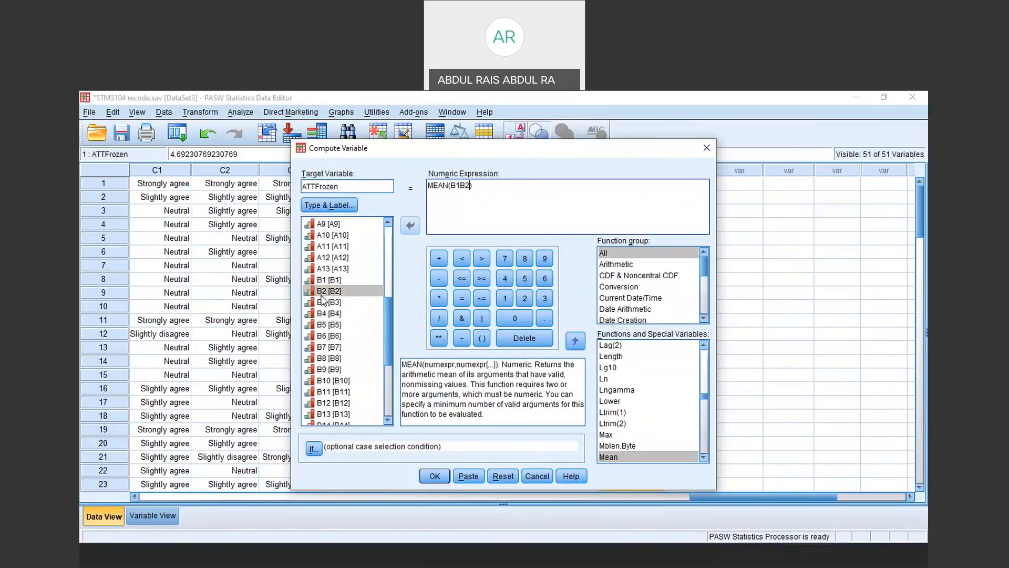
pyautogui.doubleClick(322, 303)
pyautogui.doubleClick(322, 313)
pyautogui.doubleClick(322, 325)
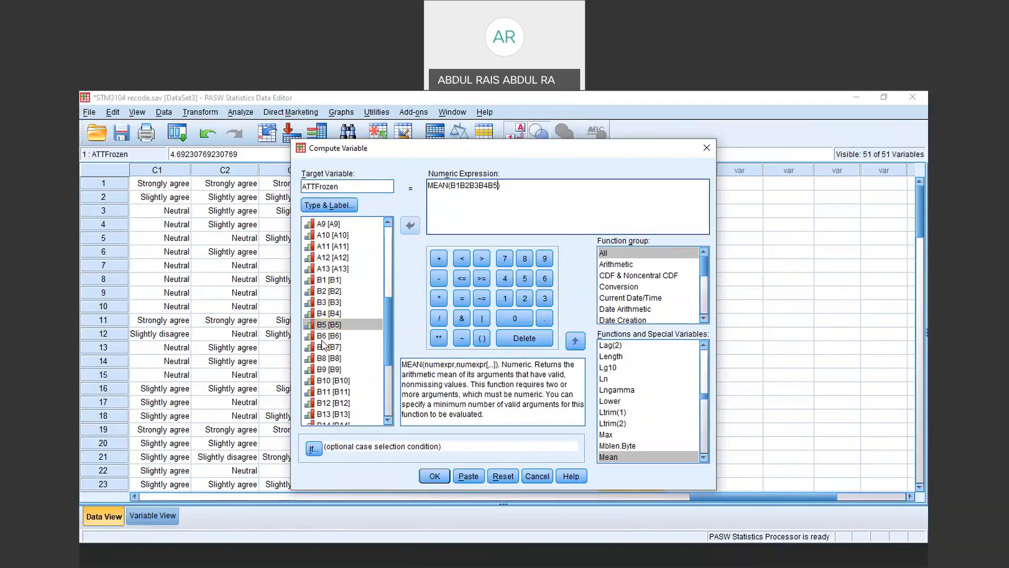
pyautogui.doubleClick(323, 339)
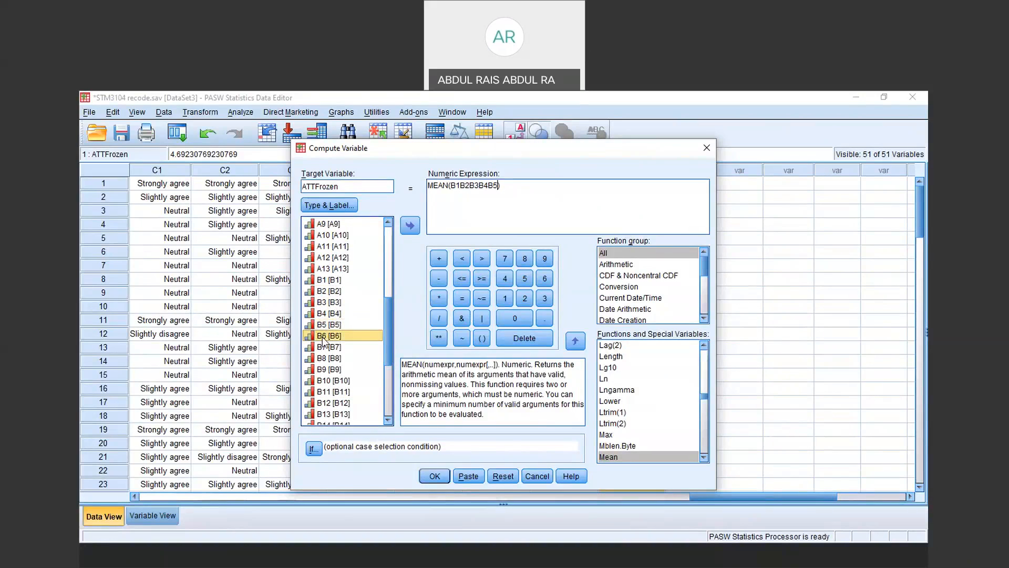
pyautogui.doubleClick(323, 347)
pyautogui.doubleClick(324, 358)
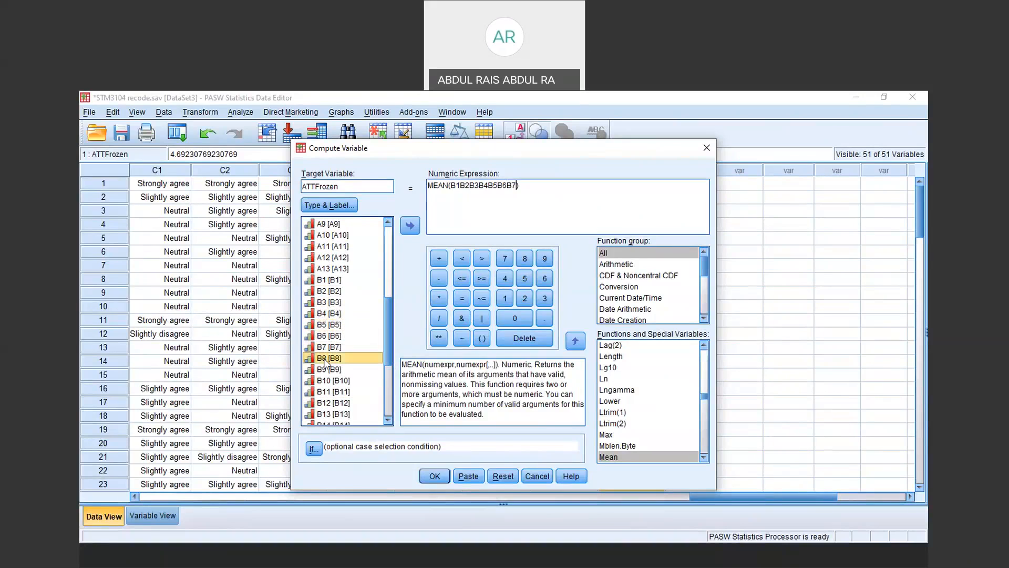
pyautogui.doubleClick(324, 369)
pyautogui.doubleClick(326, 380)
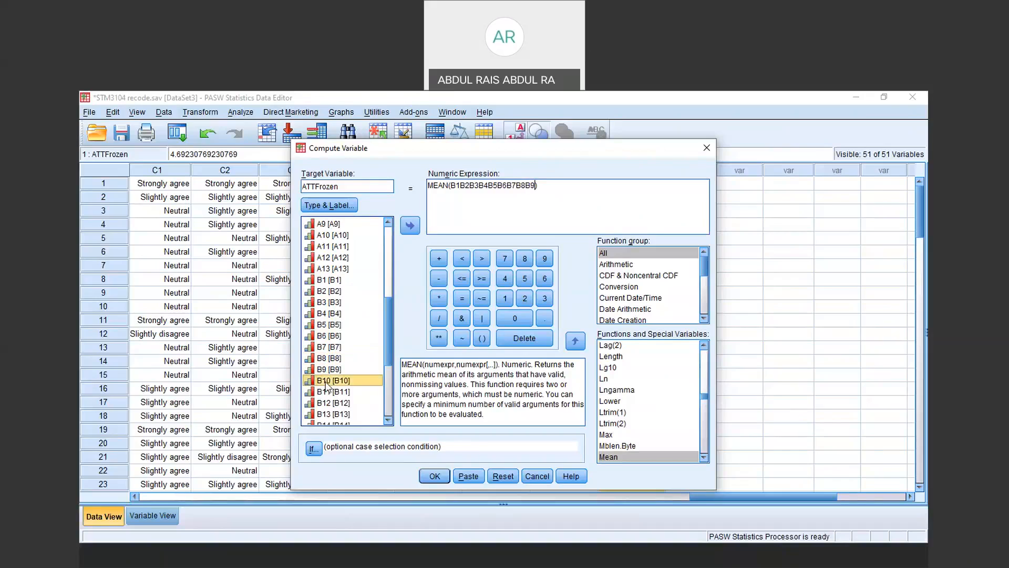
pyautogui.doubleClick(328, 392)
pyautogui.doubleClick(328, 403)
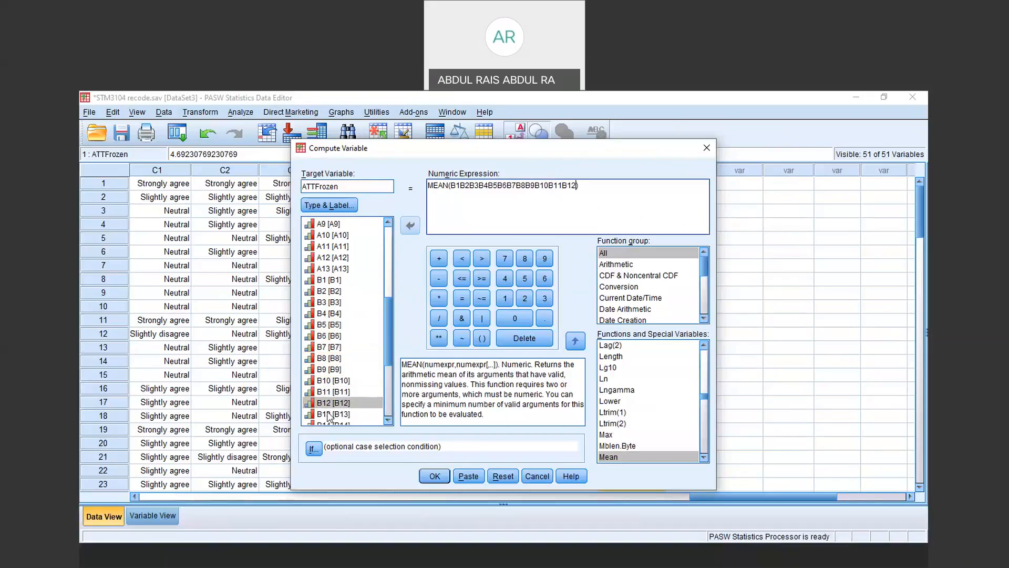
pyautogui.doubleClick(329, 414)
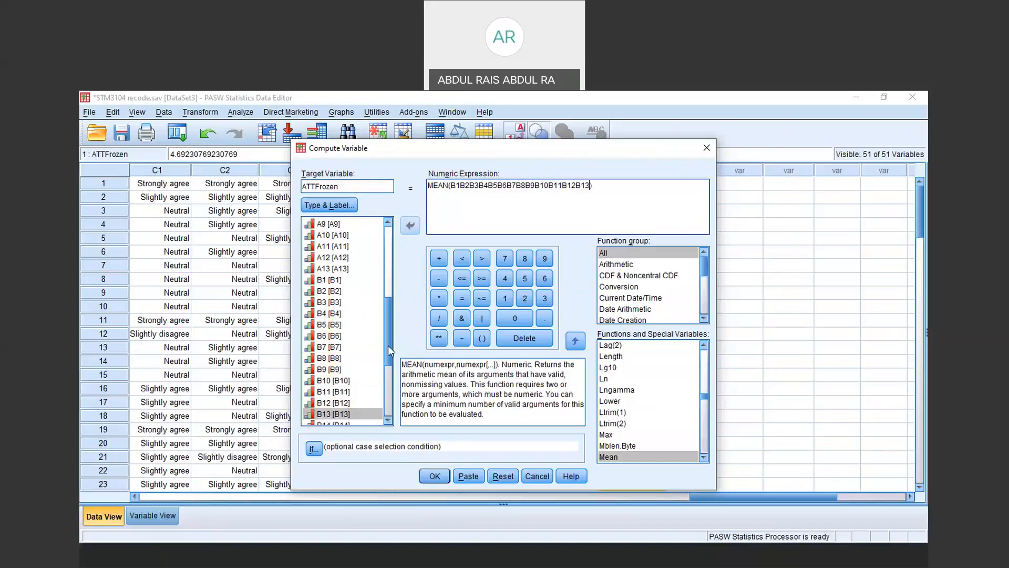
# Add the remaining items B14 through B19 to the end of the MEAN arguments
pyautogui.scroll(-1, 388, 345)
pyautogui.scroll(-3, 388, 358)
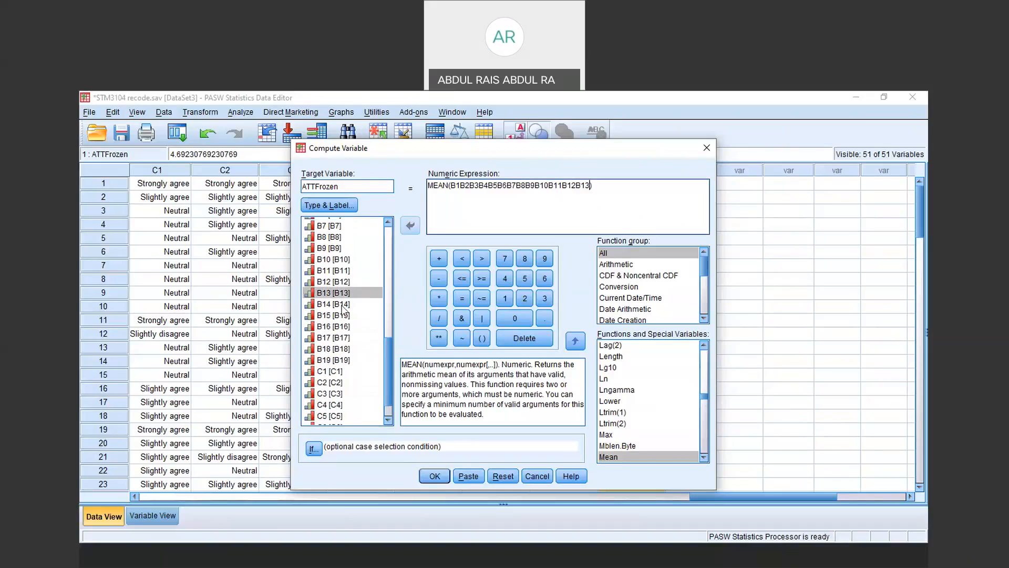
pyautogui.doubleClick(342, 304)
pyautogui.doubleClick(341, 316)
pyautogui.click(341, 326)
pyautogui.doubleClick(340, 328)
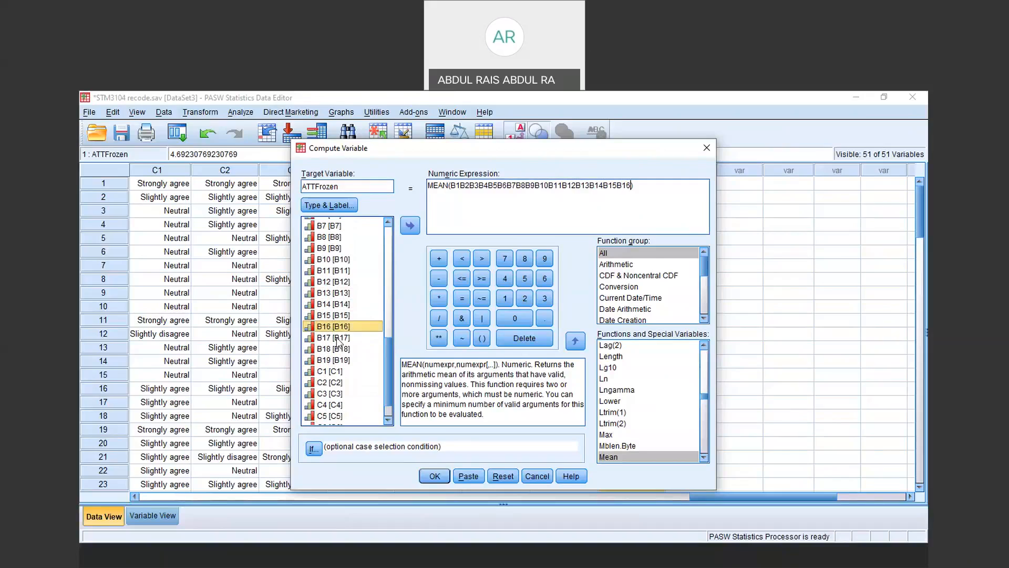
pyautogui.doubleClick(339, 337)
pyautogui.doubleClick(339, 348)
pyautogui.click(339, 360)
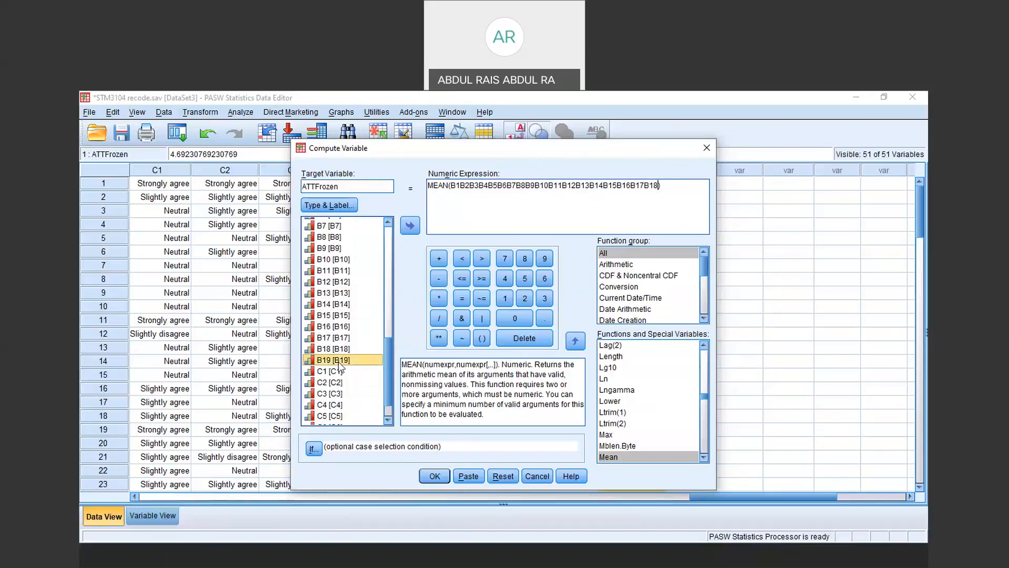
pyautogui.doubleClick(339, 361)
# Separate the MEAN arguments with commas from B1 up to and including the one following B10
pyautogui.click(461, 187)
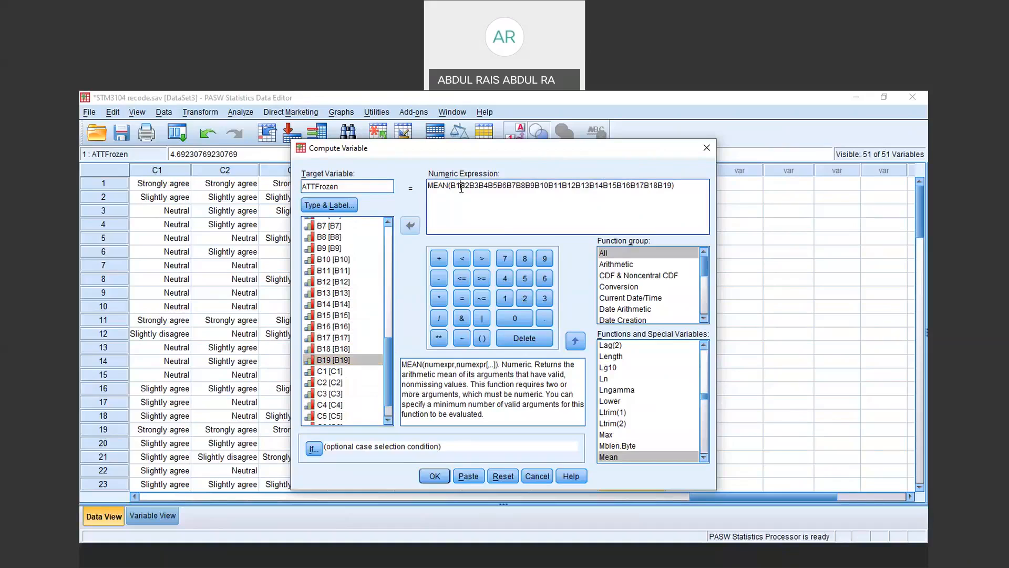
pyautogui.write(',')
pyautogui.press('Right')
pyautogui.press('Right')
pyautogui.write(',')
pyautogui.press('Right')
pyautogui.write(',')
pyautogui.press('Right')
pyautogui.press('Right')
pyautogui.write(',')
pyautogui.press('Right')
pyautogui.press('Right')
pyautogui.write(',B2,')
pyautogui.press('Right')
pyautogui.press('Right')
pyautogui.write(',B2,')
pyautogui.press('Right')
pyautogui.press('Right')
pyautogui.write(',')
pyautogui.press('Right')
pyautogui.press('Right')
pyautogui.press('Right')
pyautogui.write(',')
pyautogui.press('Right')
pyautogui.press('Right')
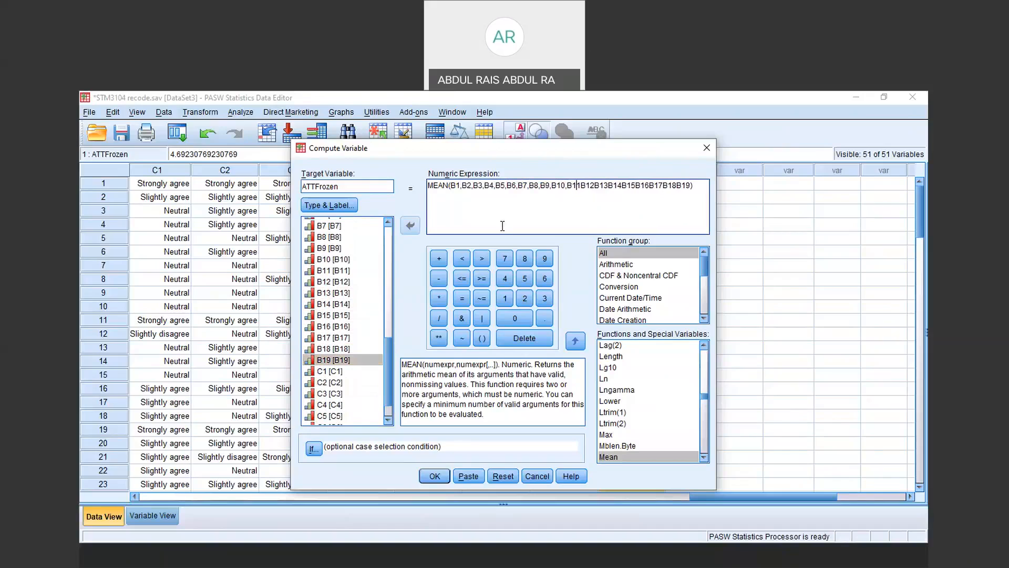
# Separate the remaining MEAN arguments B11 through B19 with commas
pyautogui.write(',')
pyautogui.press('Right')
pyautogui.press('Right')
pyautogui.press('Right')
pyautogui.write(',')
pyautogui.press('Right')
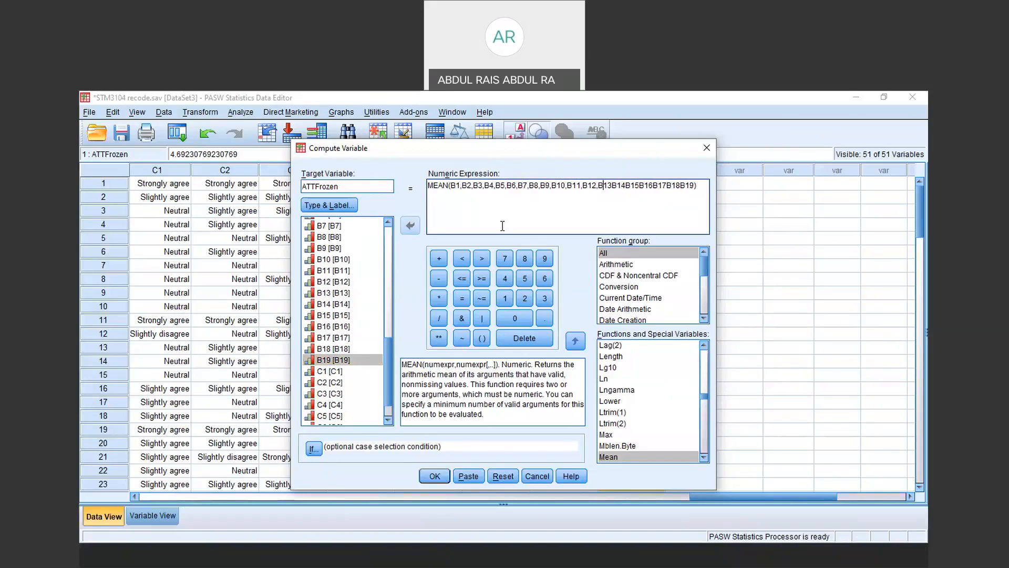
pyautogui.press('Right')
pyautogui.write(',')
pyautogui.press('Right')
pyautogui.press('Right')
pyautogui.write(',')
pyautogui.press('Right')
pyautogui.press('Right')
pyautogui.press('Right')
pyautogui.write(',')
pyautogui.press('Right')
pyautogui.press('Right')
pyautogui.press('Right')
pyautogui.write(',')
pyautogui.press('Right')
pyautogui.press('Right')
pyautogui.write(',')
pyautogui.press('Right')
pyautogui.press('Right')
pyautogui.press('Right')
pyautogui.write(',')
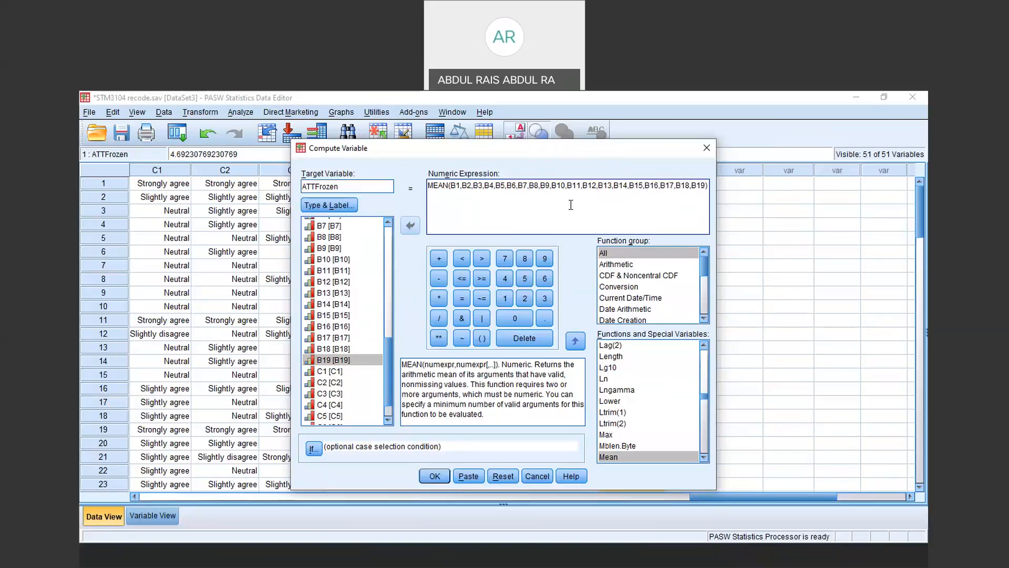
# Change the target variable's name to ATTUsage and compute it as the mean of the B items
pyautogui.click(343, 185)
pyautogui.moveTo(344, 185); pyautogui.dragTo(320, 189)
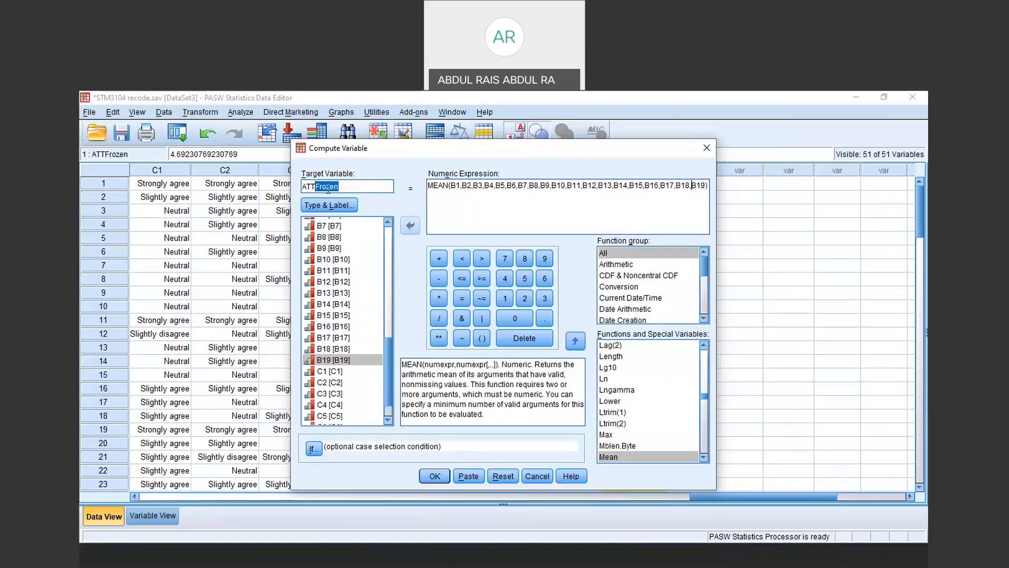
pyautogui.write('Usaf')
pyautogui.press('BackSpace')
pyautogui.write('g3')
pyautogui.press('BackSpace')
pyautogui.write('e')
pyautogui.click(441, 480)
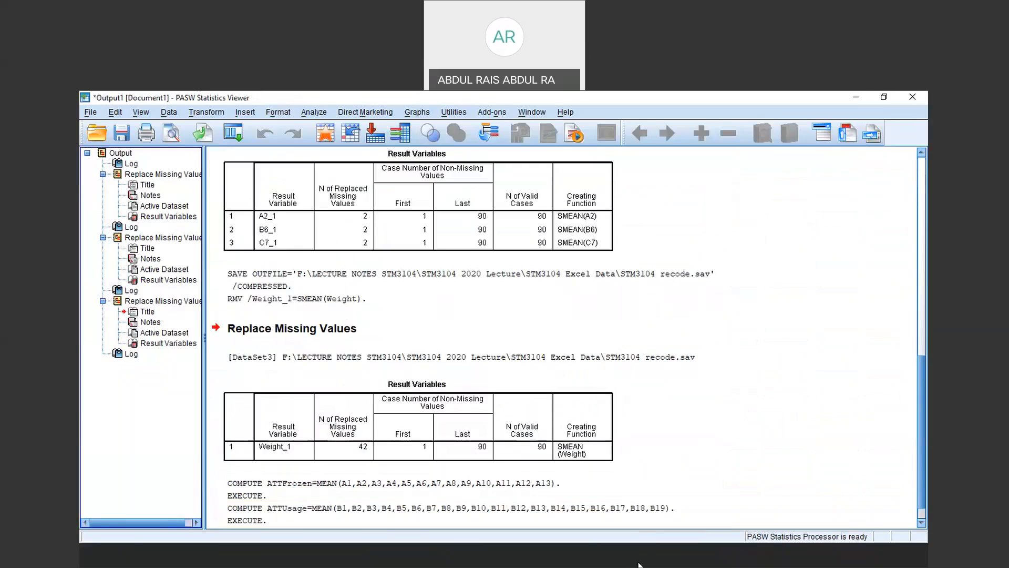
# Return to the data sheet and examine the ATTUsage column beside ATTFrozen and the C items
pyautogui.hotkey('alt', 'Tab')
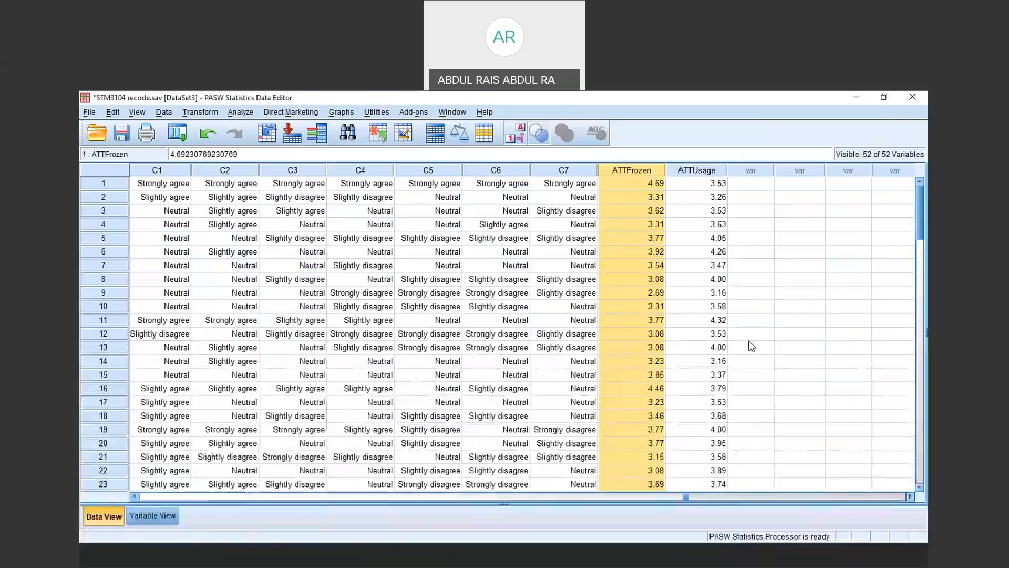
pyautogui.click(718, 171)
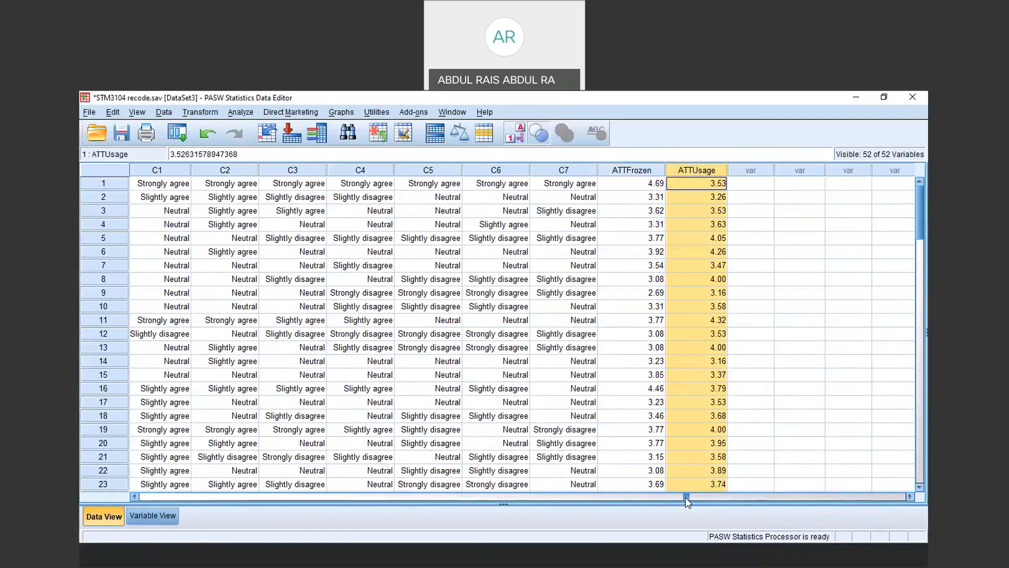
pyautogui.moveTo(686, 496); pyautogui.dragTo(827, 506)
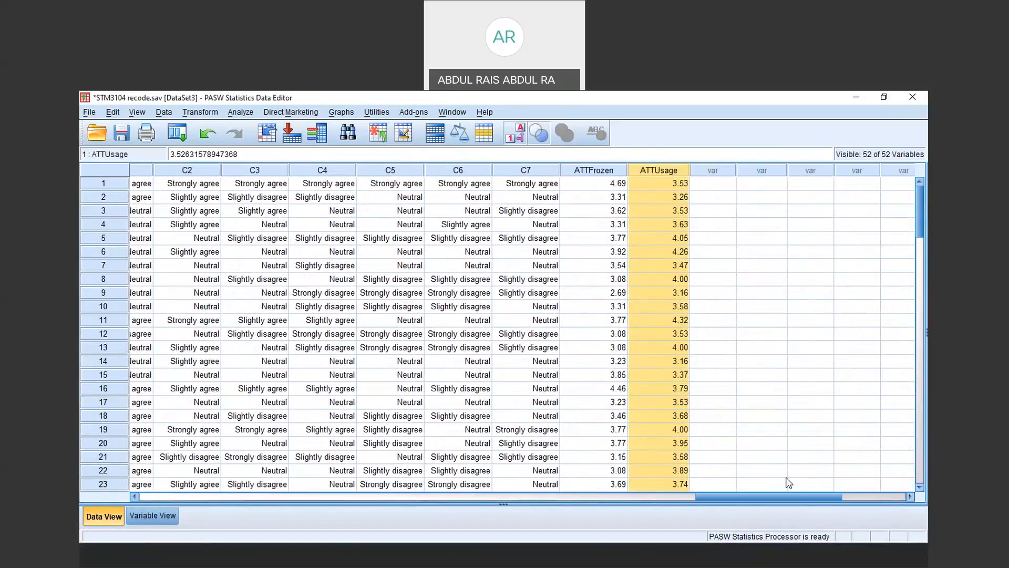
pyautogui.moveTo(715, 496); pyautogui.dragTo(691, 496)
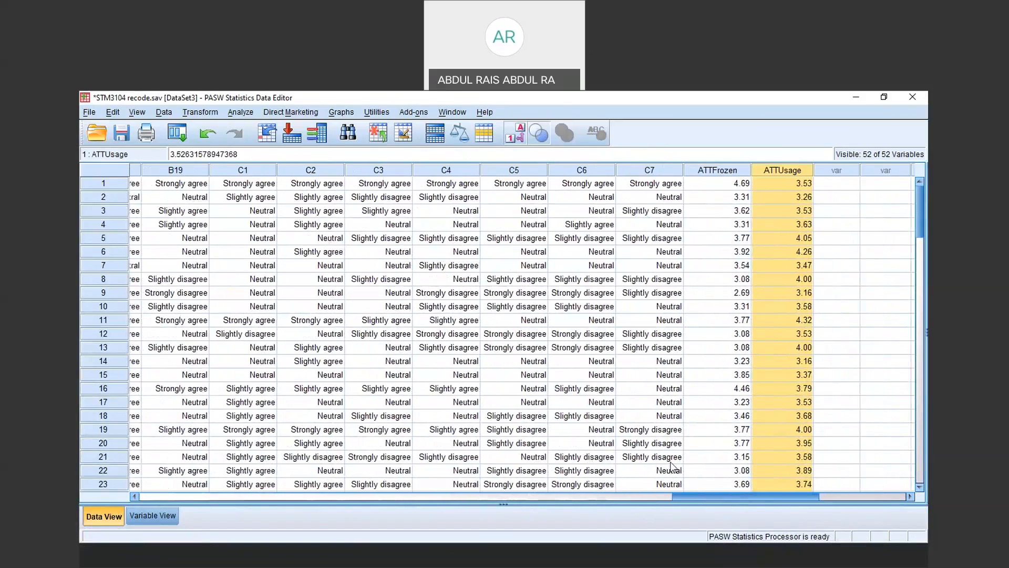
# Reopen the variable computation and name the target variable BEHINTEN
pyautogui.click(237, 174)
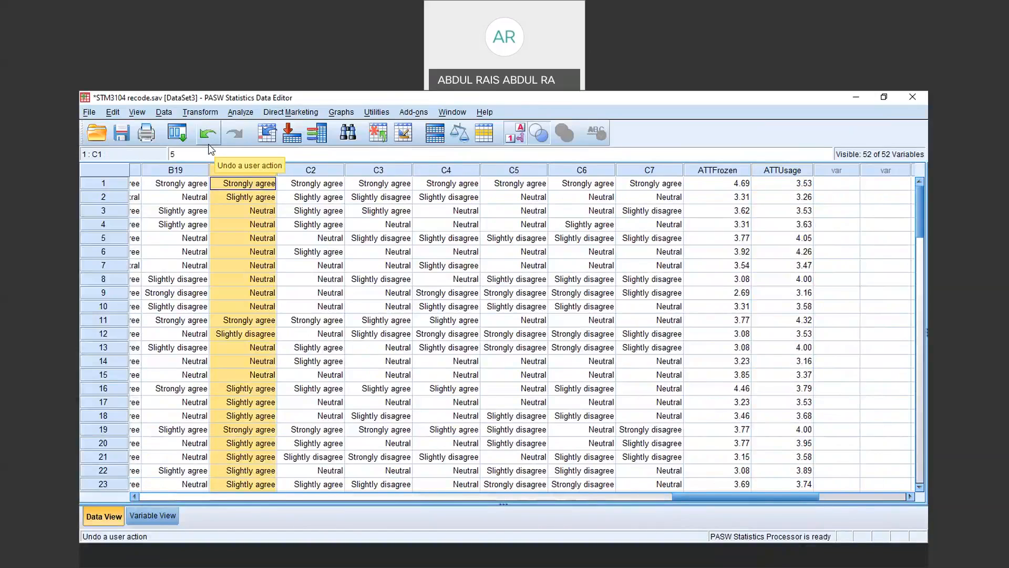
pyautogui.click(200, 112)
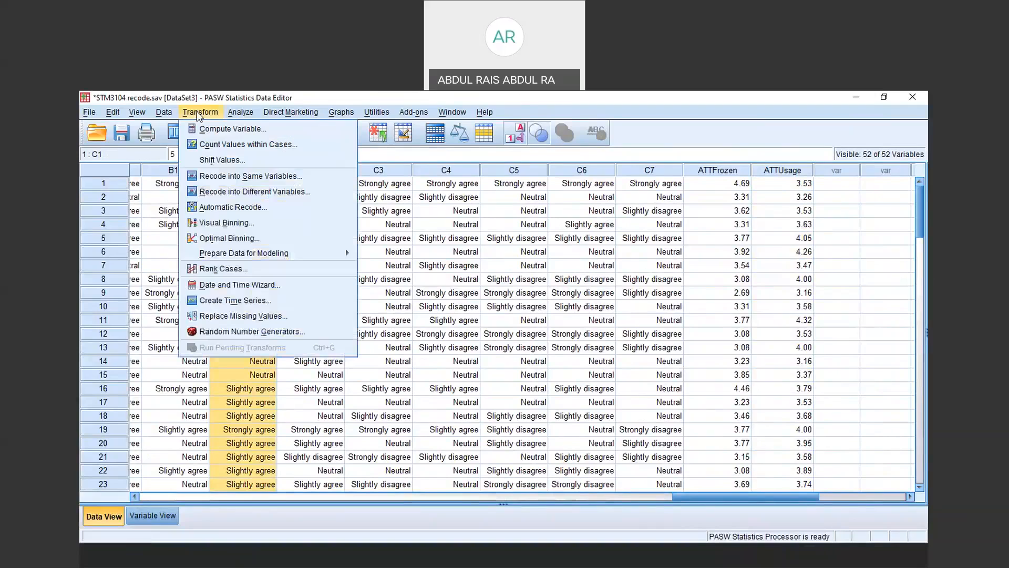
pyautogui.click(217, 134)
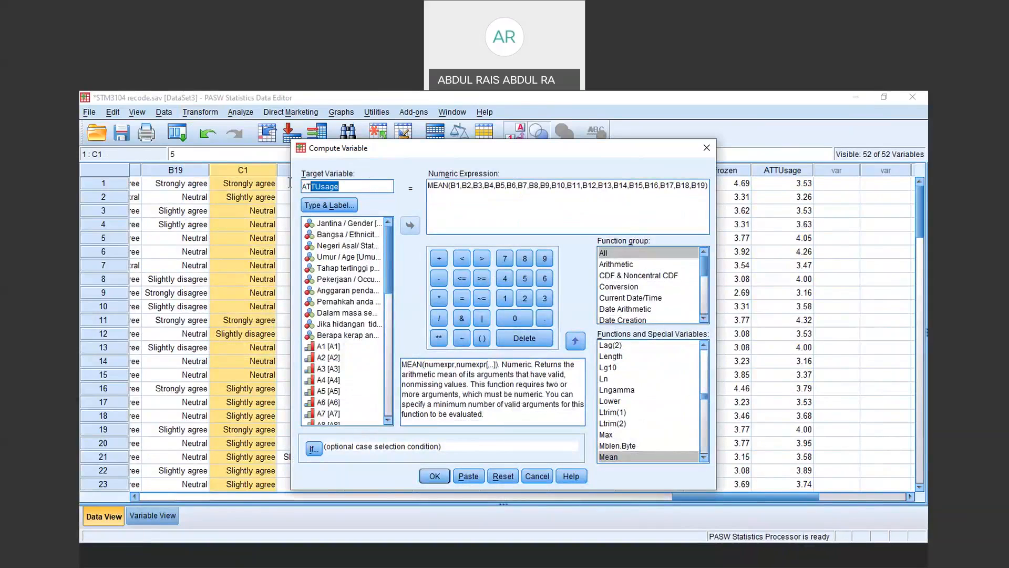
pyautogui.press('BackSpace')
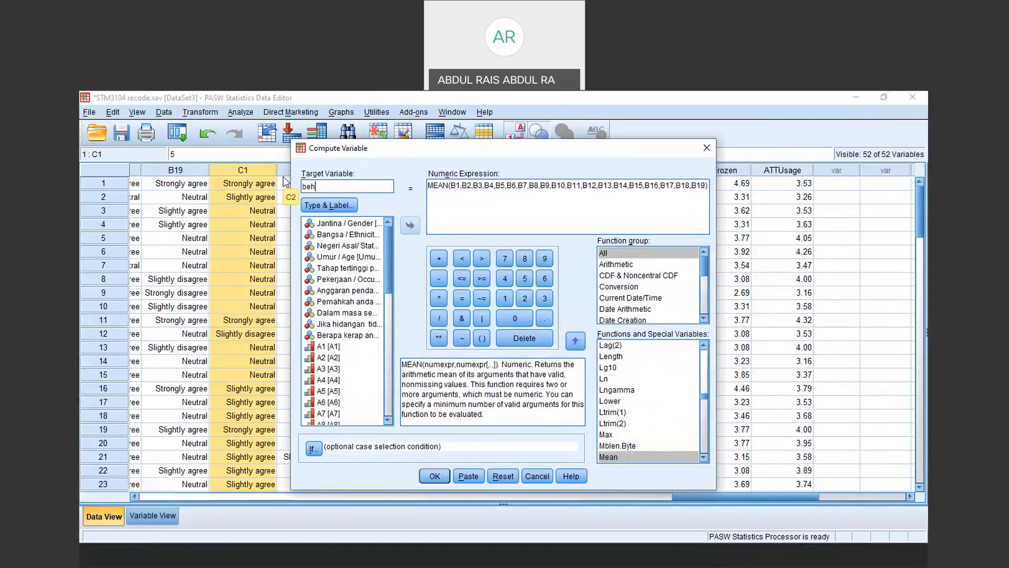
pyautogui.write('b')
pyautogui.press('BackSpace')
pyautogui.write('a')
pyautogui.press('BackSpace')
pyautogui.write('Beh')
pyautogui.press('BackSpace')
pyautogui.press('BackSpace')
pyautogui.write('EHINTEN')
# Clear the B items from the MEAN expression for BEHINTEN and insert C1 as its first argument
pyautogui.moveTo(452, 185); pyautogui.dragTo(706, 205)
pyautogui.press('BackSpace')
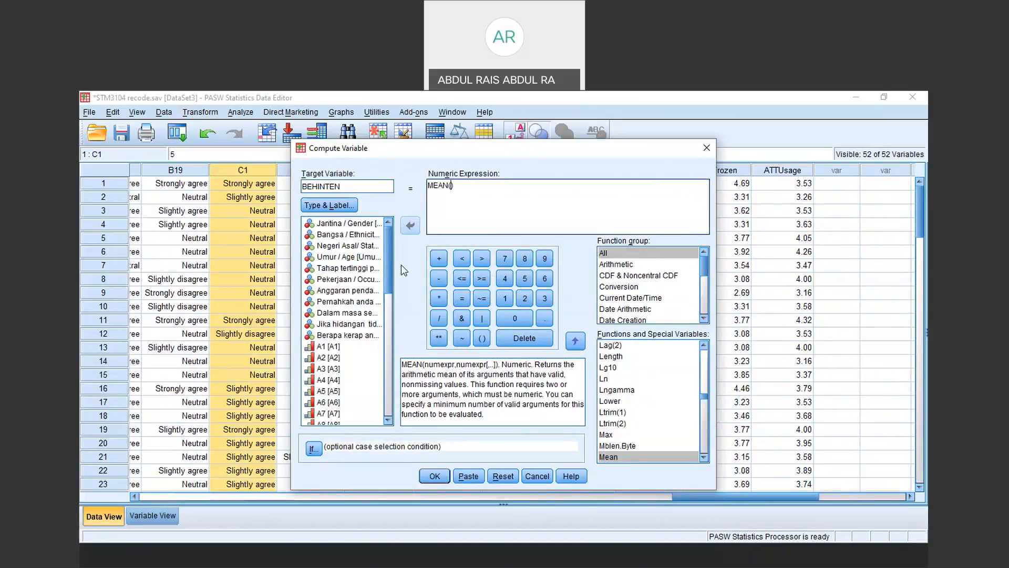
pyautogui.moveTo(389, 265); pyautogui.dragTo(401, 399)
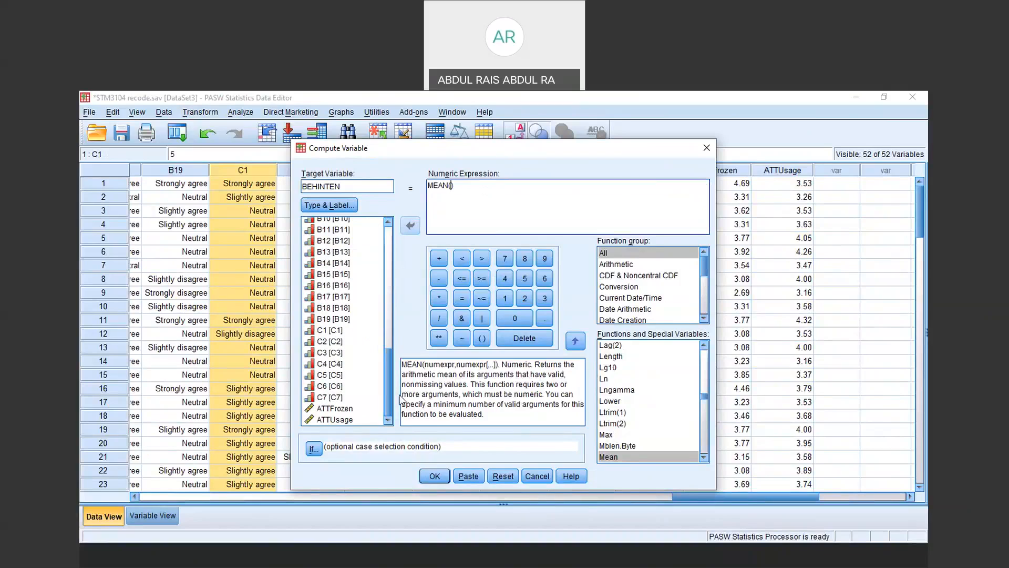
pyautogui.click(329, 330)
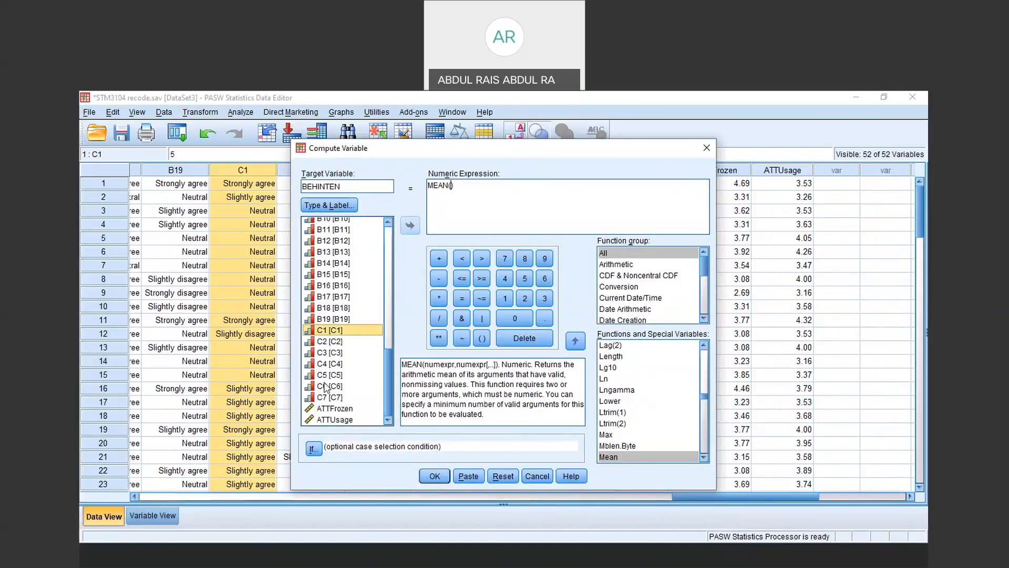
pyautogui.click(328, 398)
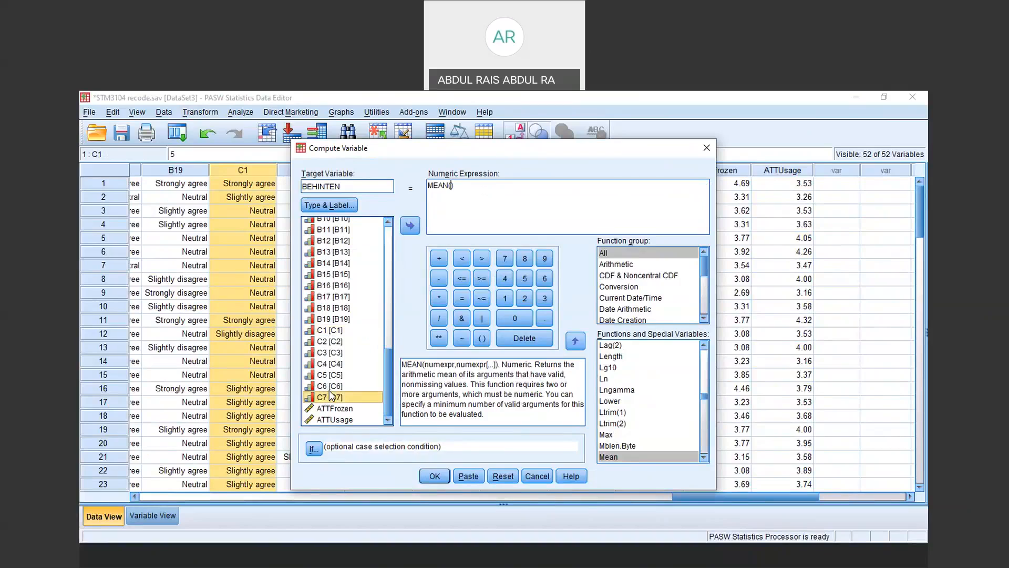
pyautogui.click(329, 331)
pyautogui.click(411, 226)
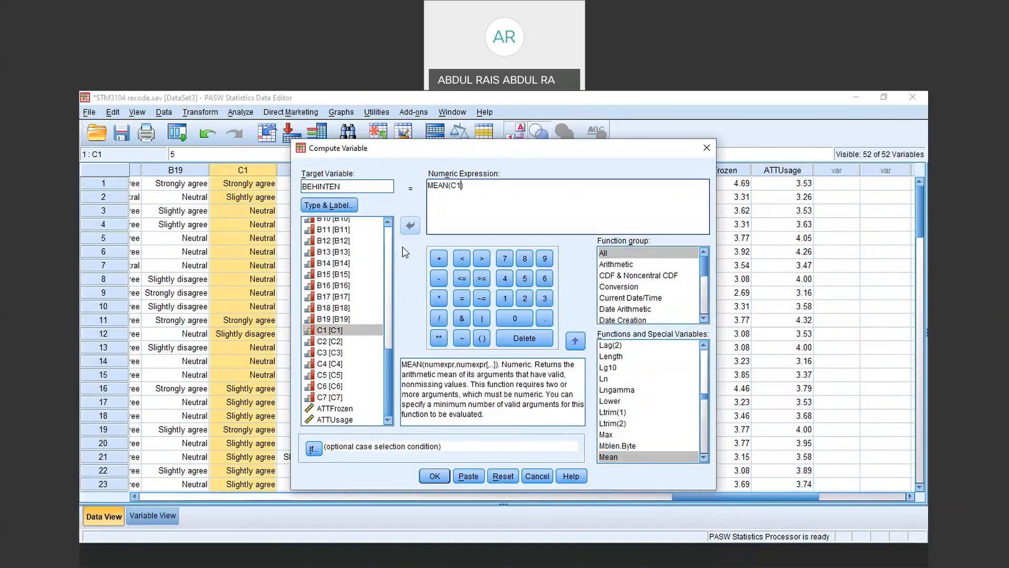
# Add the variables C2 through C7 after C1 inside the MEAN expression
pyautogui.click(329, 342)
pyautogui.click(411, 226)
pyautogui.click(329, 352)
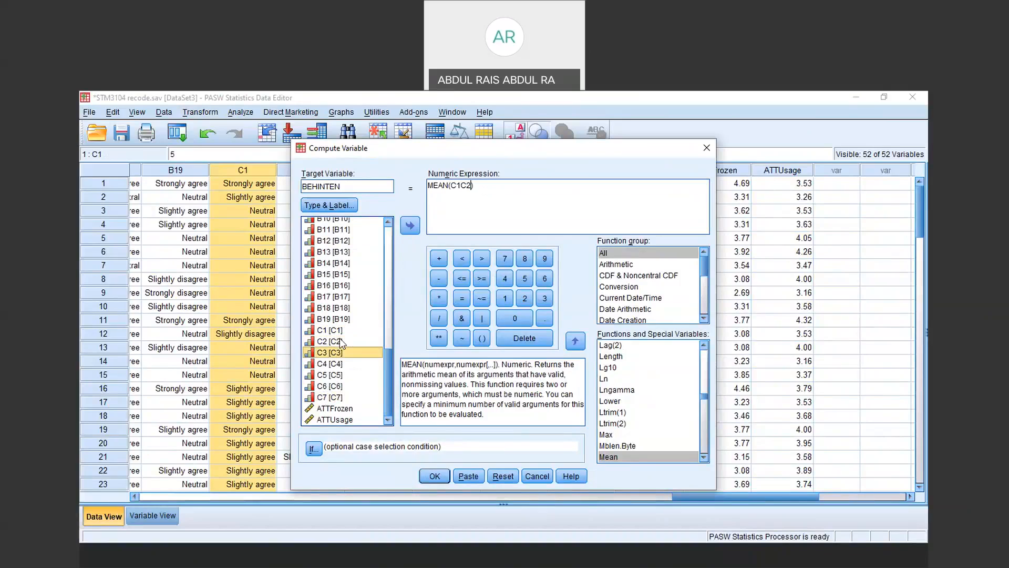
pyautogui.click(410, 226)
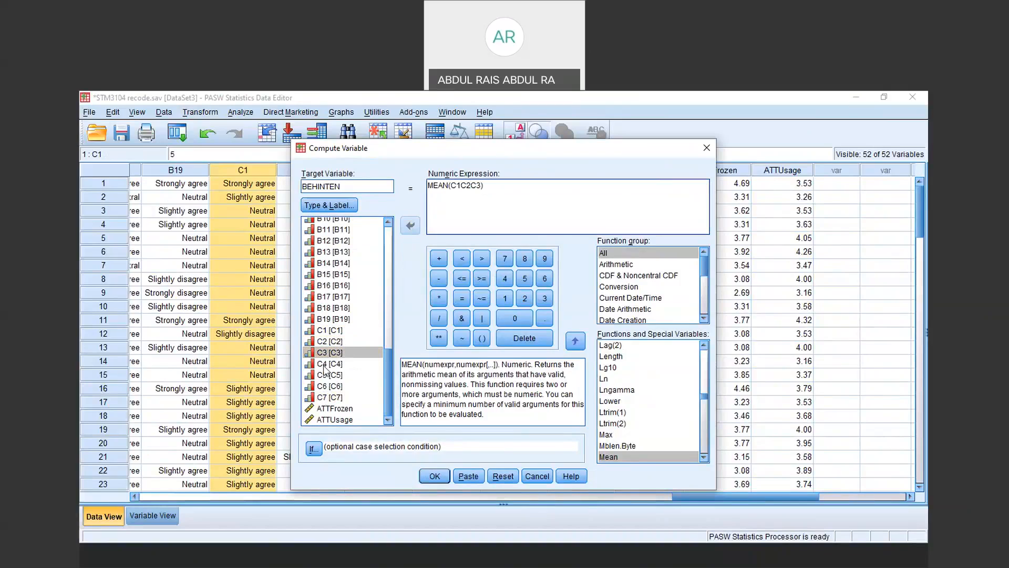
pyautogui.click(411, 226)
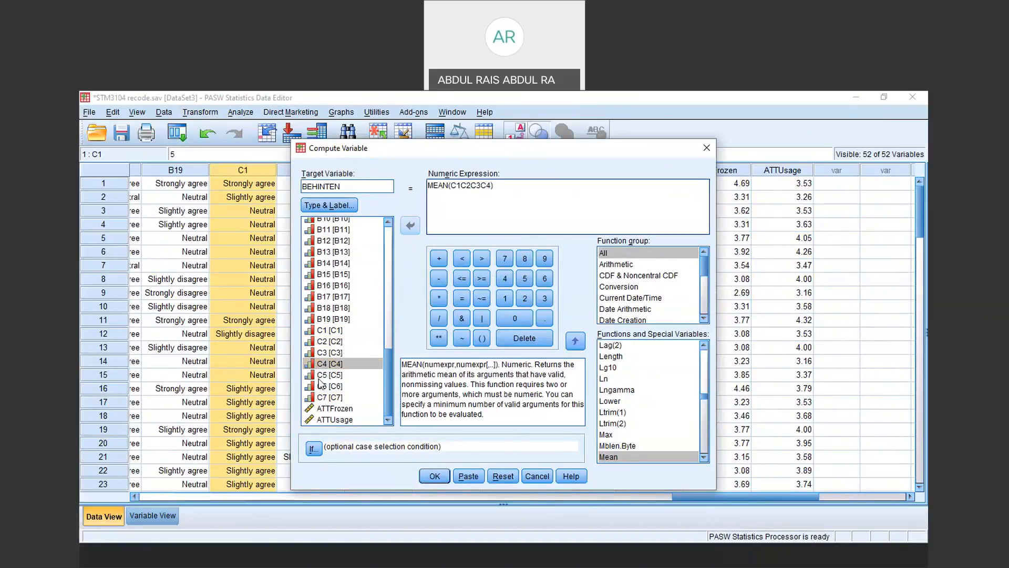
pyautogui.click(408, 231)
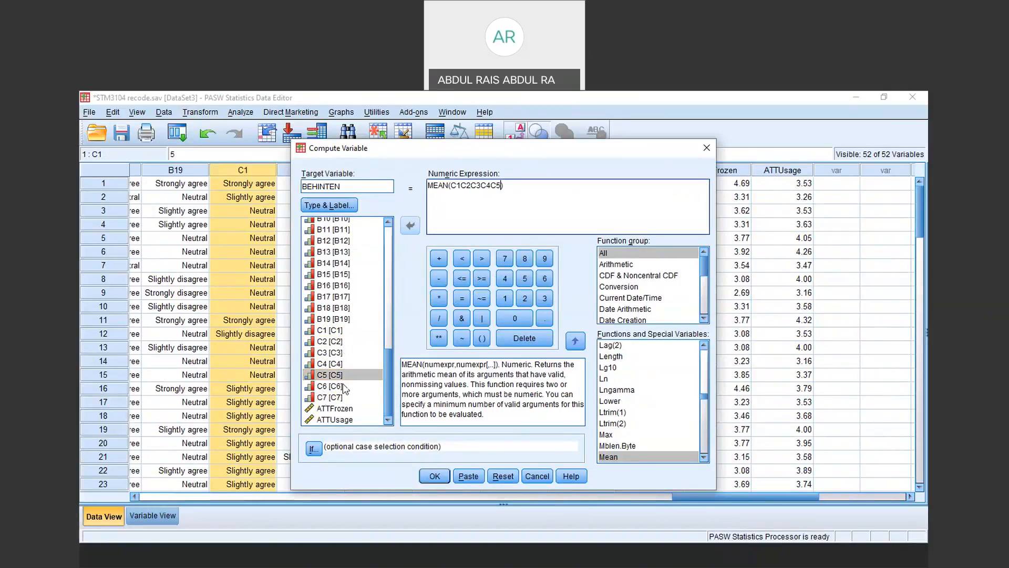
pyautogui.click(334, 390)
pyautogui.click(411, 225)
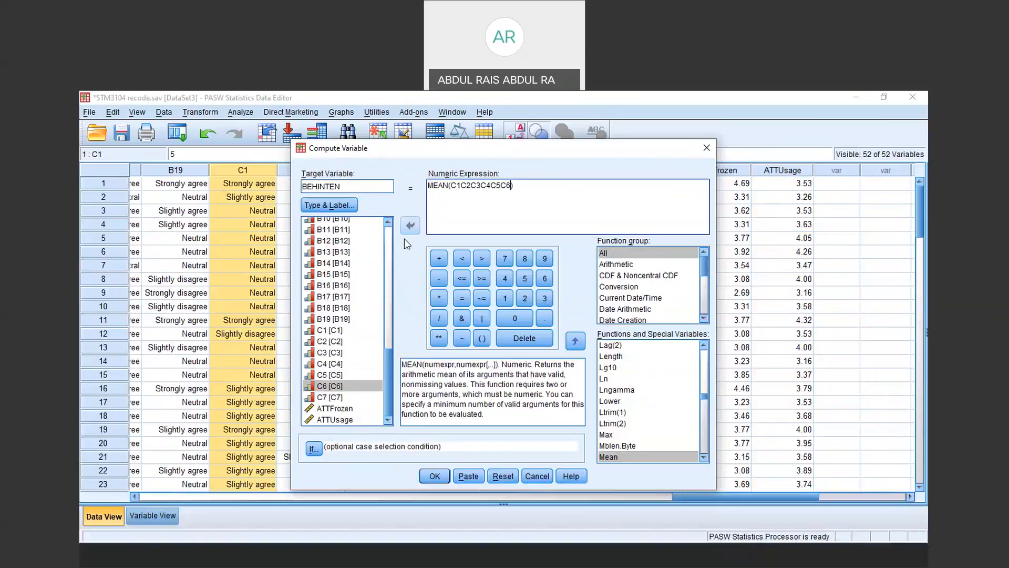
pyautogui.click(323, 398)
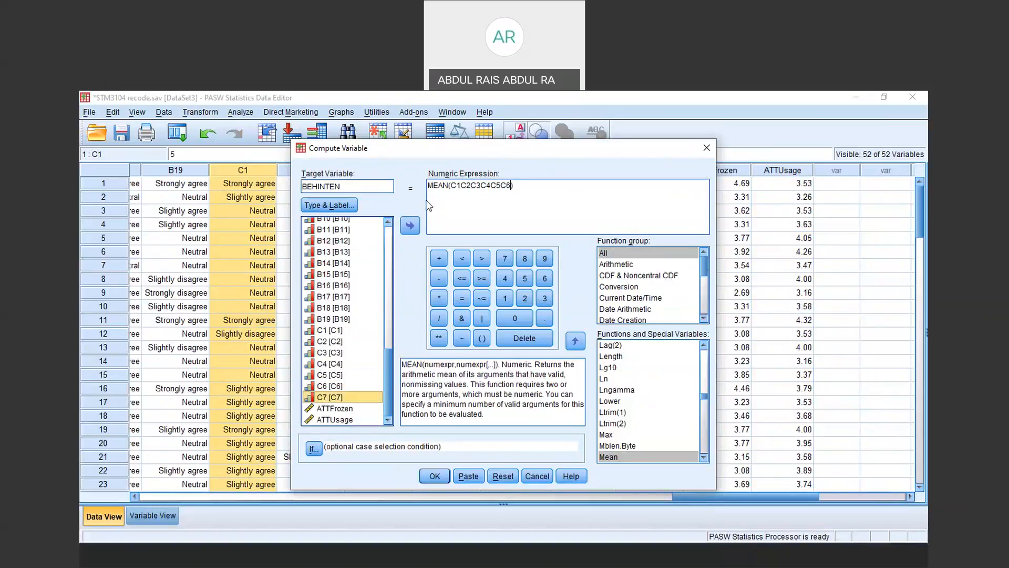
pyautogui.click(411, 228)
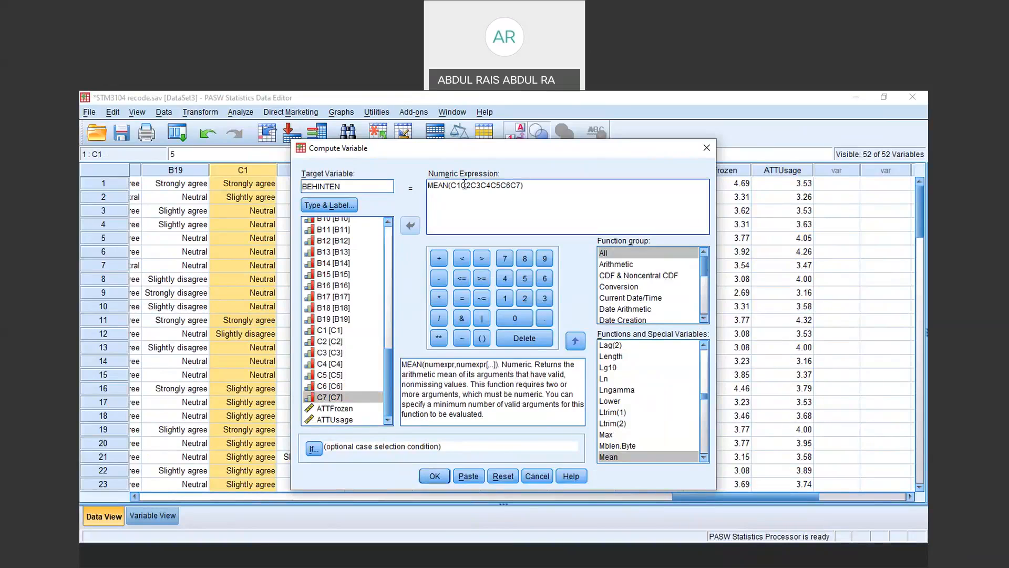
# Separate the MEAN arguments C1 through C7 with commas
pyautogui.moveTo(461, 186); pyautogui.dragTo(457, 187)
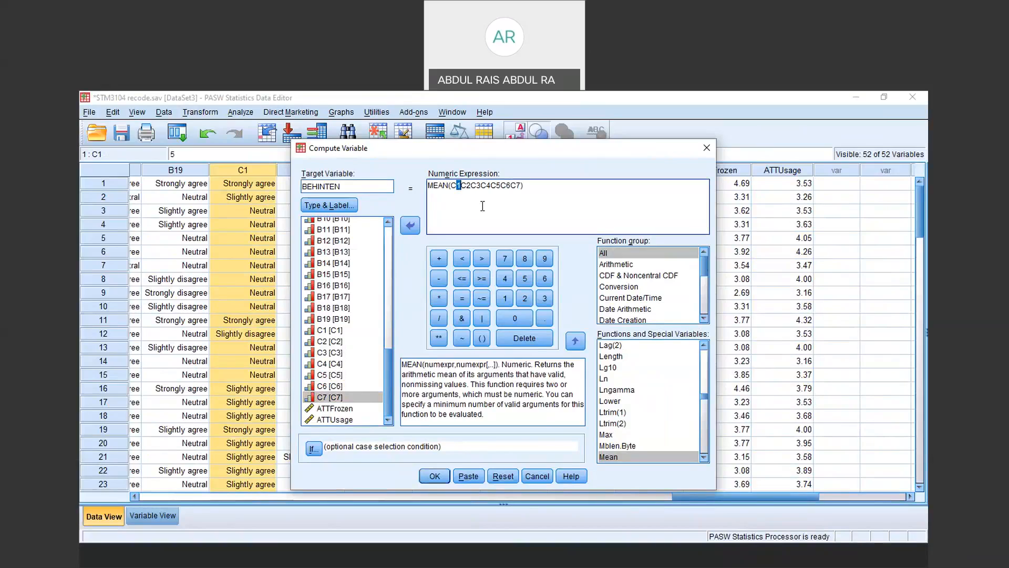
pyautogui.press('Right')
pyautogui.press('Right')
pyautogui.write(',C2')
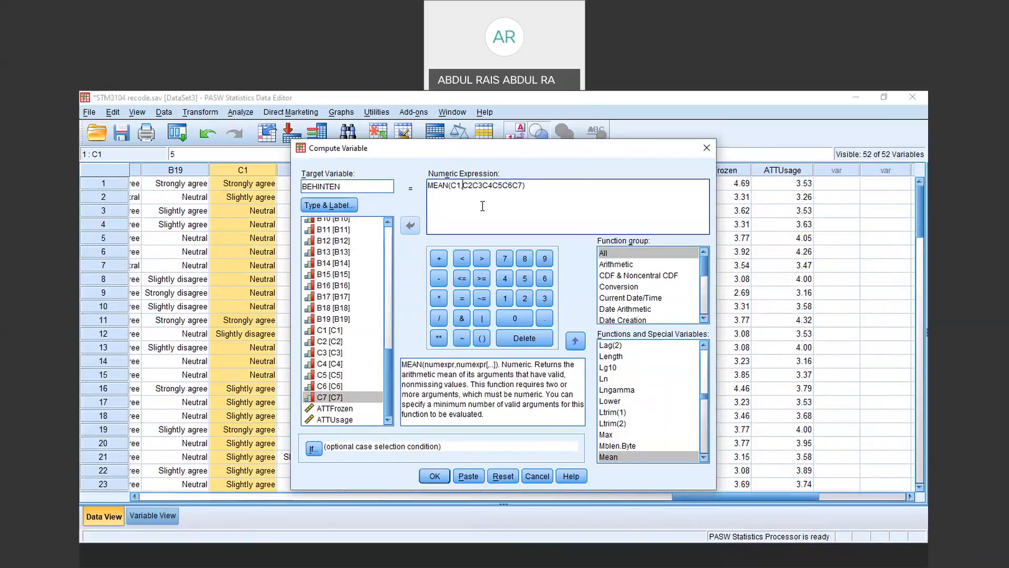
pyautogui.write(',')
pyautogui.press('Right')
pyautogui.press('Right')
pyautogui.write(',')
pyautogui.press('Right')
pyautogui.press('Right')
pyautogui.write(',')
pyautogui.press('Right')
pyautogui.press('Right')
pyautogui.press('Right')
pyautogui.write(',')
pyautogui.press('Right')
pyautogui.press('Right')
pyautogui.write(',')
# Compute BEHINTEN as the mean of C1 through C7 and view its new column in the data sheet
pyautogui.click(428, 477)
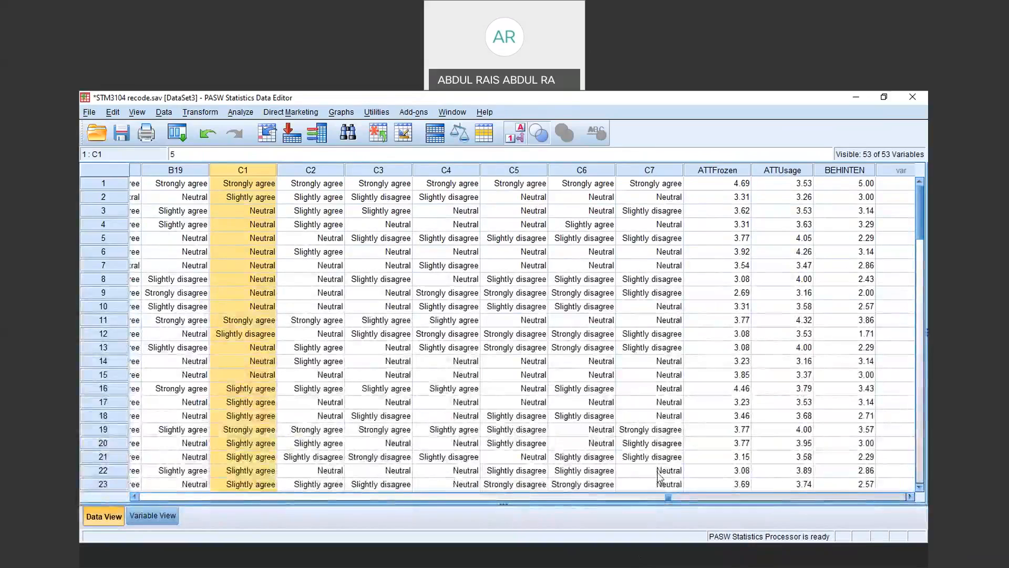
pyautogui.moveTo(667, 499); pyautogui.dragTo(843, 480)
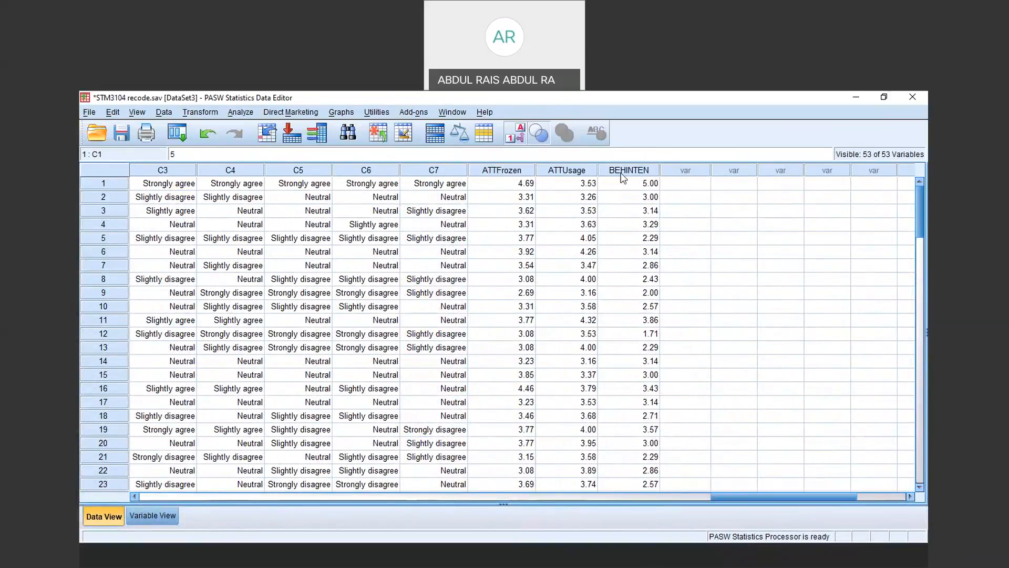
pyautogui.moveTo(918, 209); pyautogui.dragTo(890, 187)
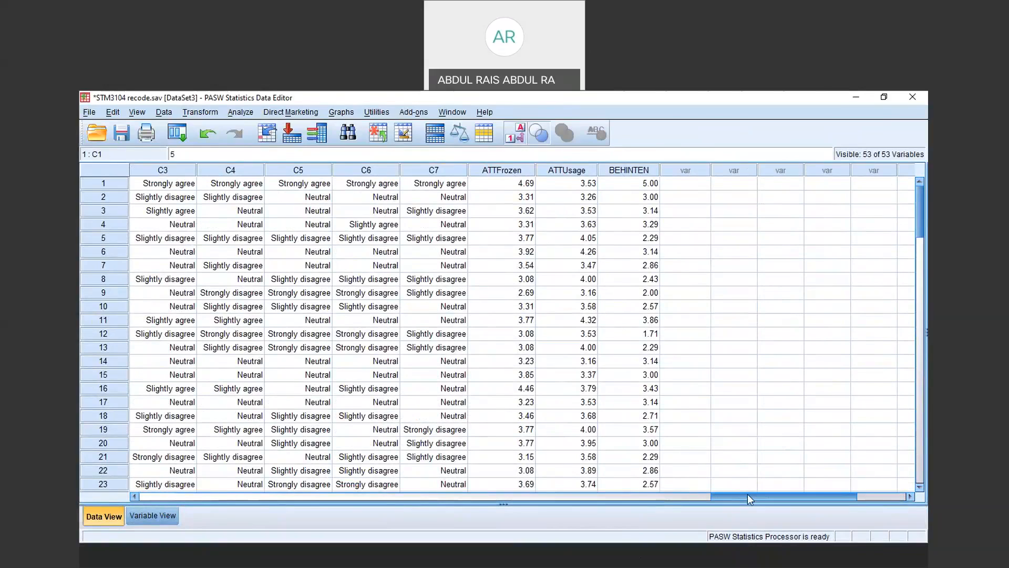
# Set up an independent-samples t-test with BEHINTEN as test variable and Jantina / Gender as grouping variable, keeping the default options
pyautogui.click(243, 112)
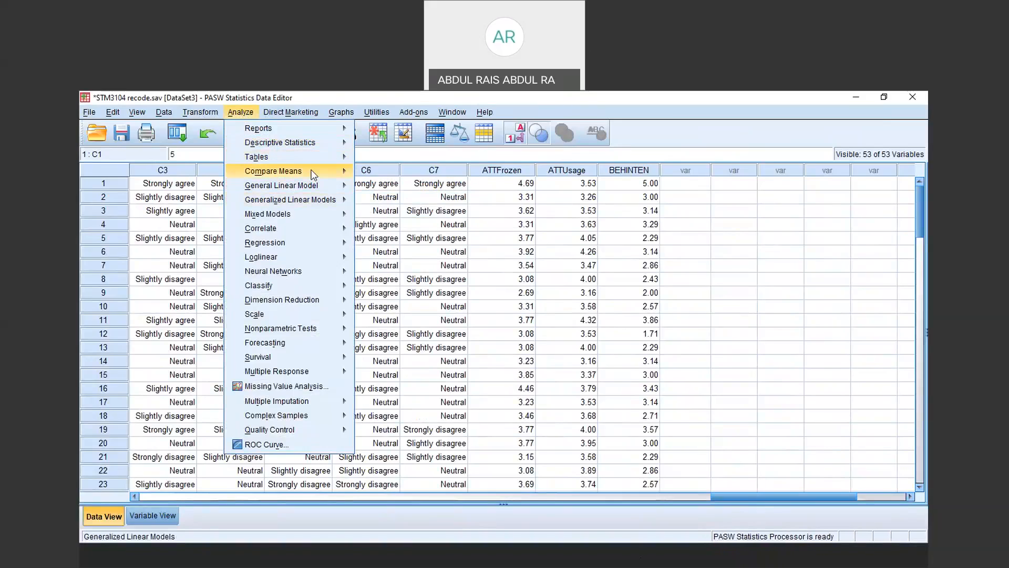
pyautogui.moveTo(345, 175)
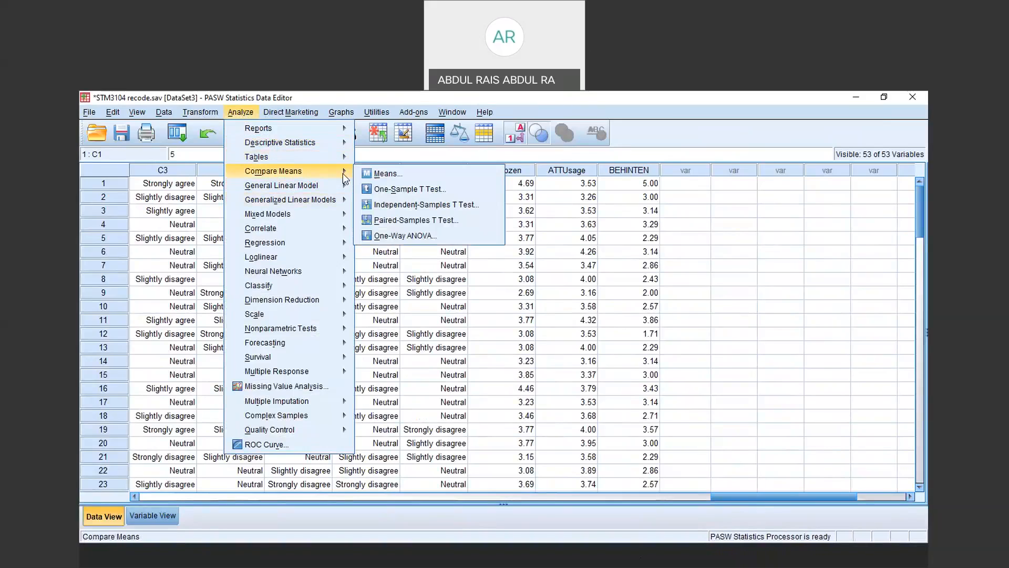
pyautogui.click(388, 205)
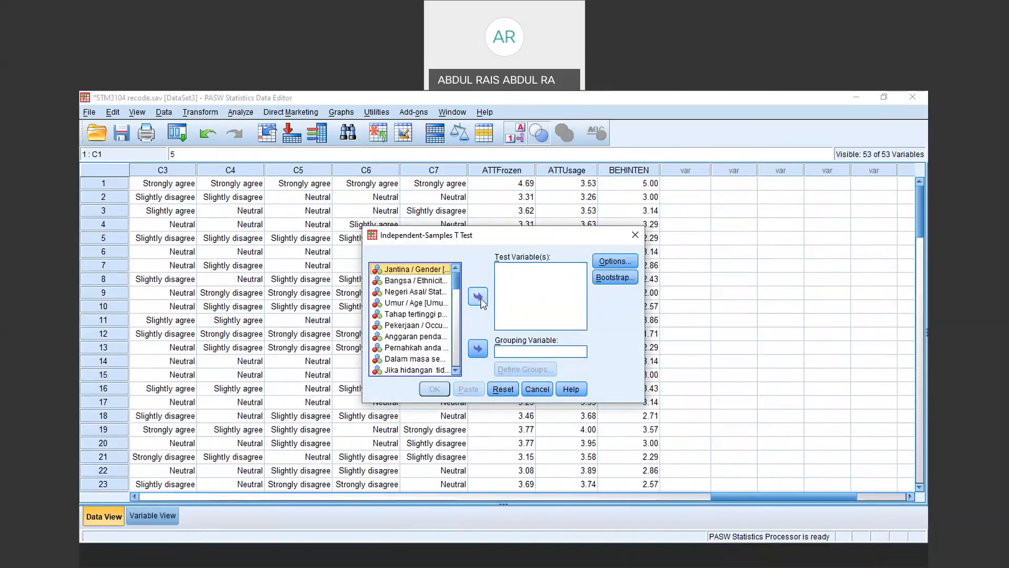
pyautogui.click(479, 350)
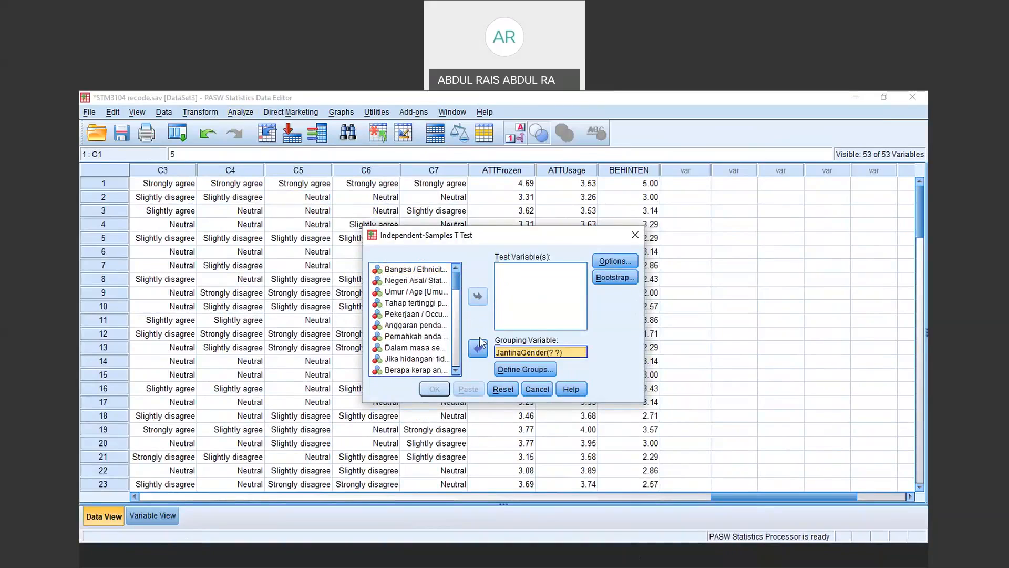
pyautogui.moveTo(459, 278); pyautogui.dragTo(463, 374)
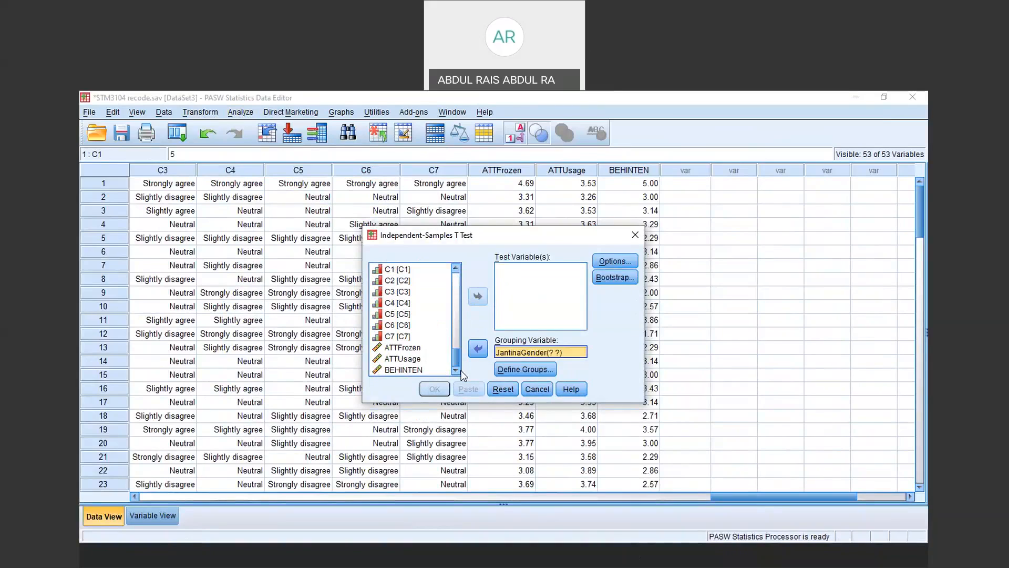
pyautogui.click(408, 370)
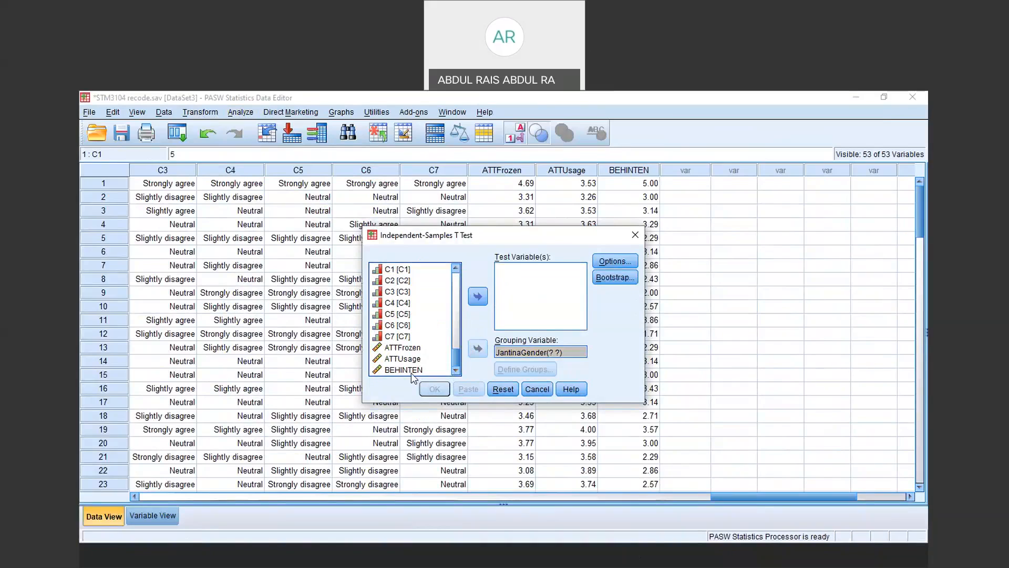
pyautogui.click(477, 297)
pyautogui.click(604, 263)
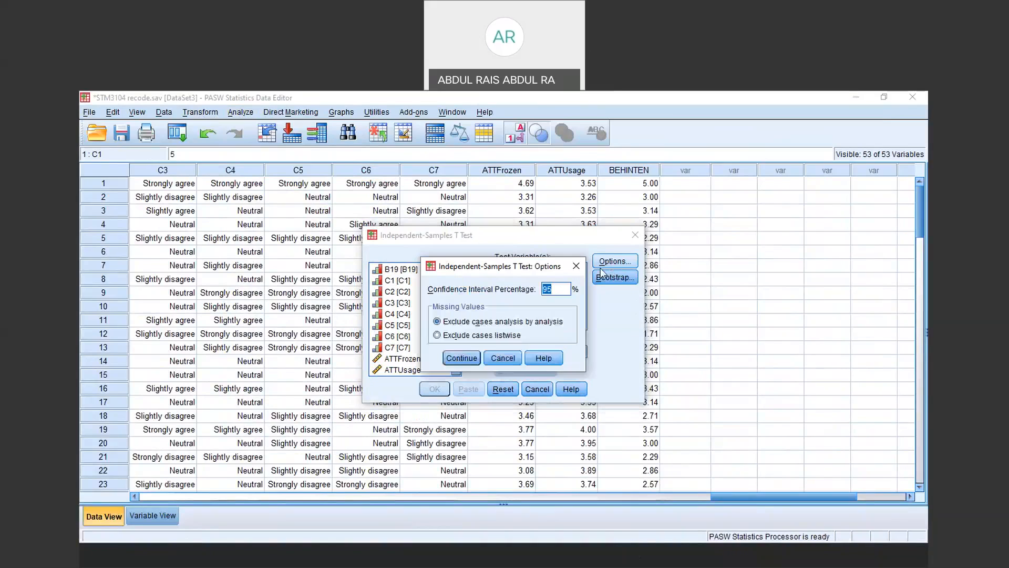
pyautogui.click(461, 358)
# Define the groups of the gender grouping variable as 1 and 2
pyautogui.click(520, 352)
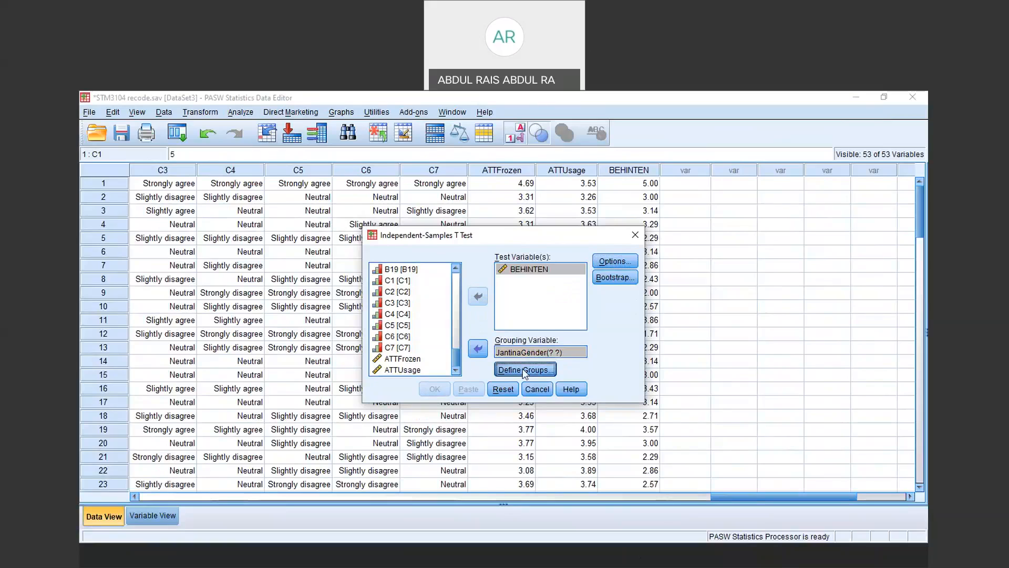
pyautogui.click(524, 369)
pyautogui.click(520, 301)
pyautogui.write('1')
pyautogui.click(515, 319)
pyautogui.write('2')
pyautogui.click(475, 360)
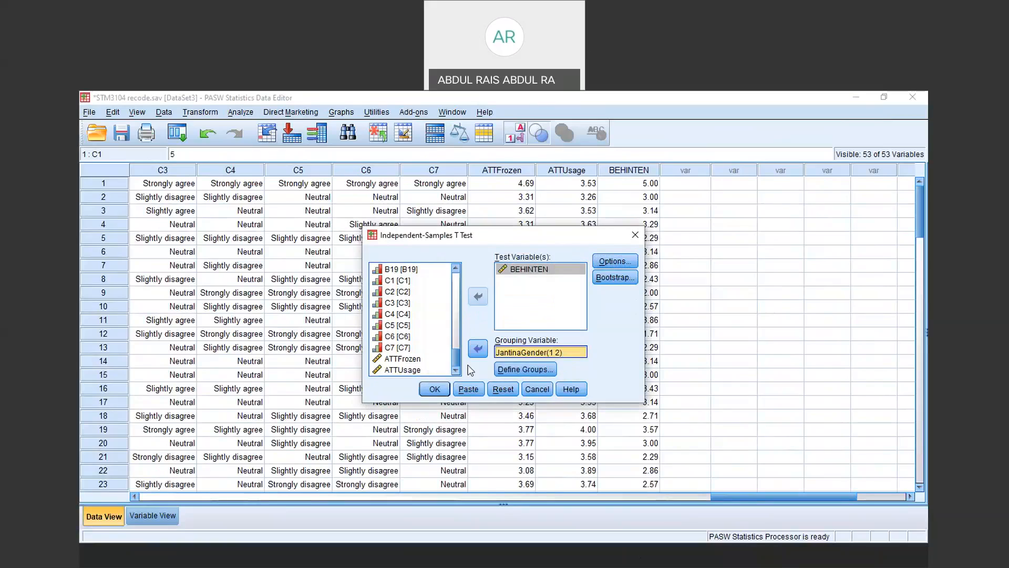
# Run the independent-samples t-test and examine its output tables before returning to the data sheet
pyautogui.click(437, 391)
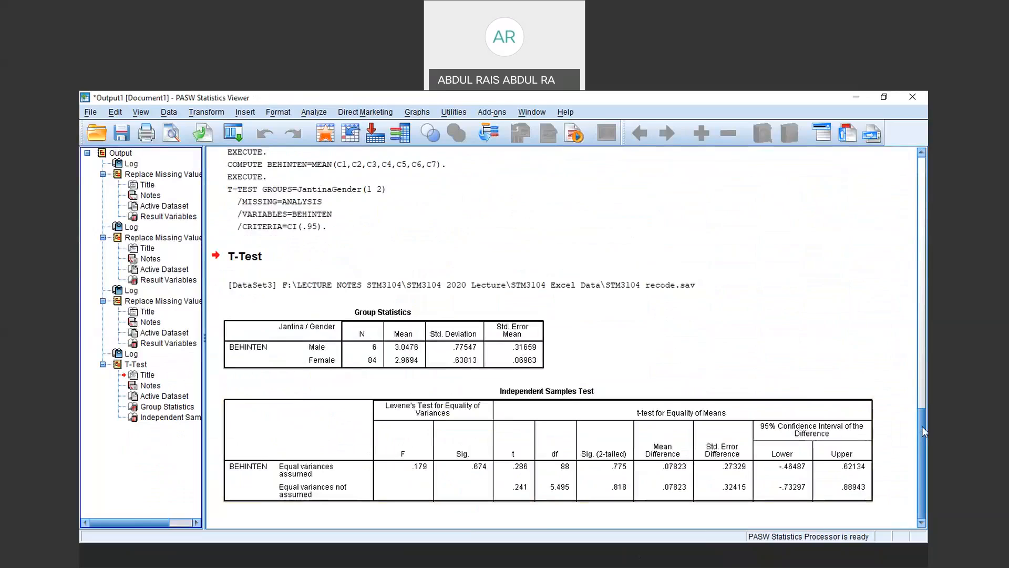
pyautogui.moveTo(922, 427)
pyautogui.mouseDown()
pyautogui.moveTo(922, 417)
pyautogui.moveTo(923, 429)
pyautogui.mouseUp()
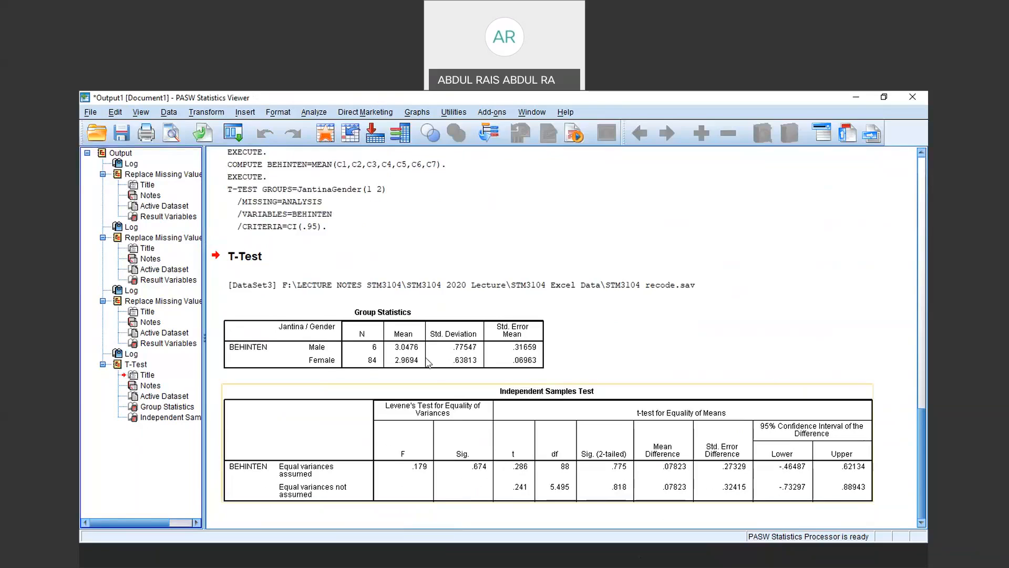
pyautogui.click(856, 100)
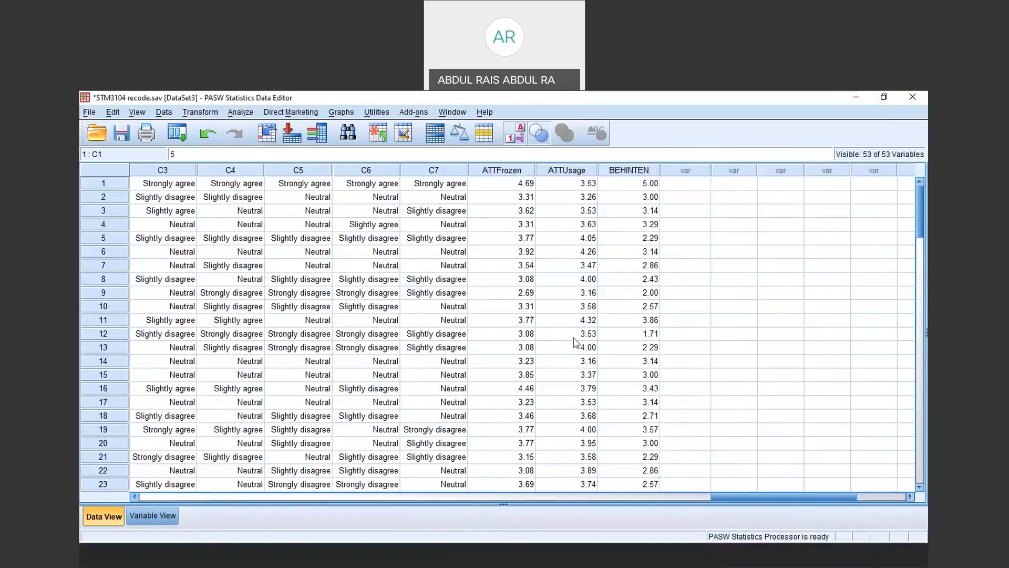
# Examine the computed ATTFrozen, ATTUsage and BEHINTEN columns in the data sheet
pyautogui.click(515, 173)
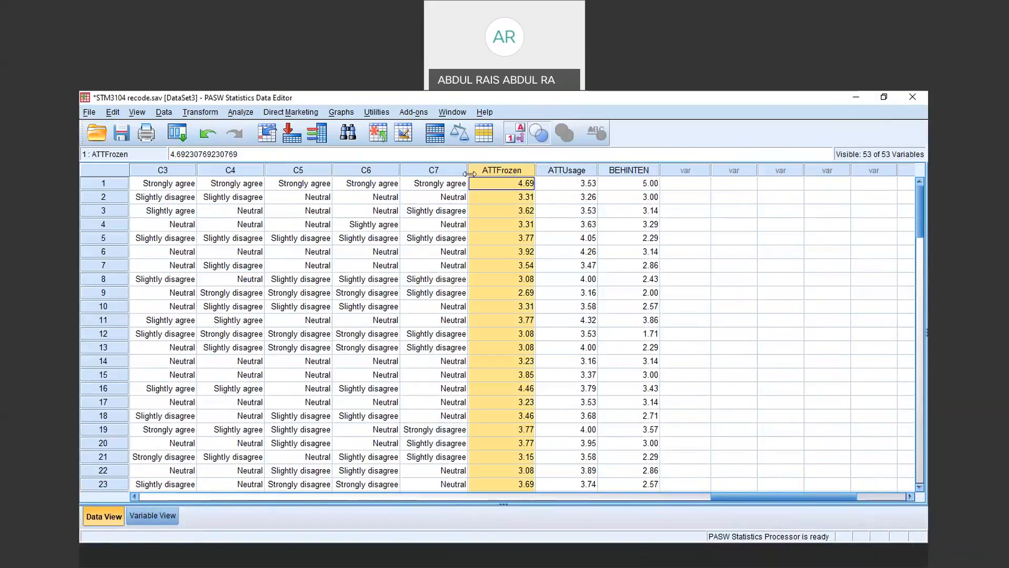
pyautogui.click(201, 112)
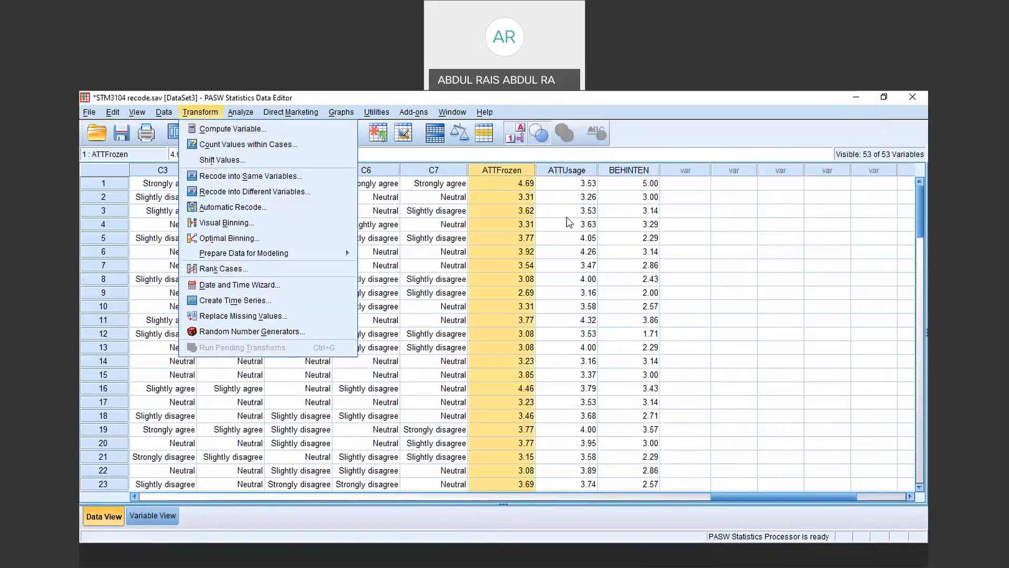
pyautogui.click(564, 194)
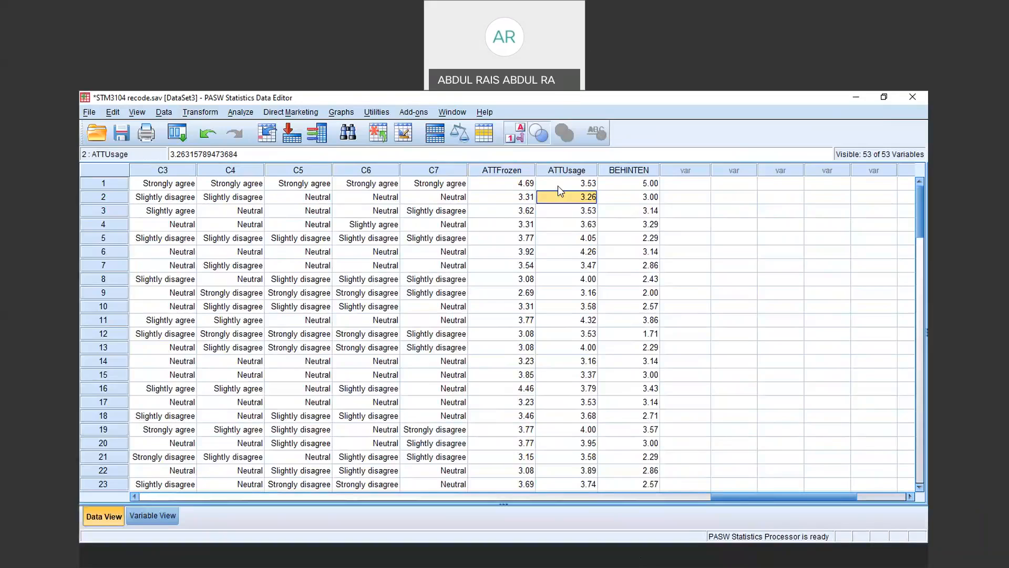
pyautogui.click(513, 172)
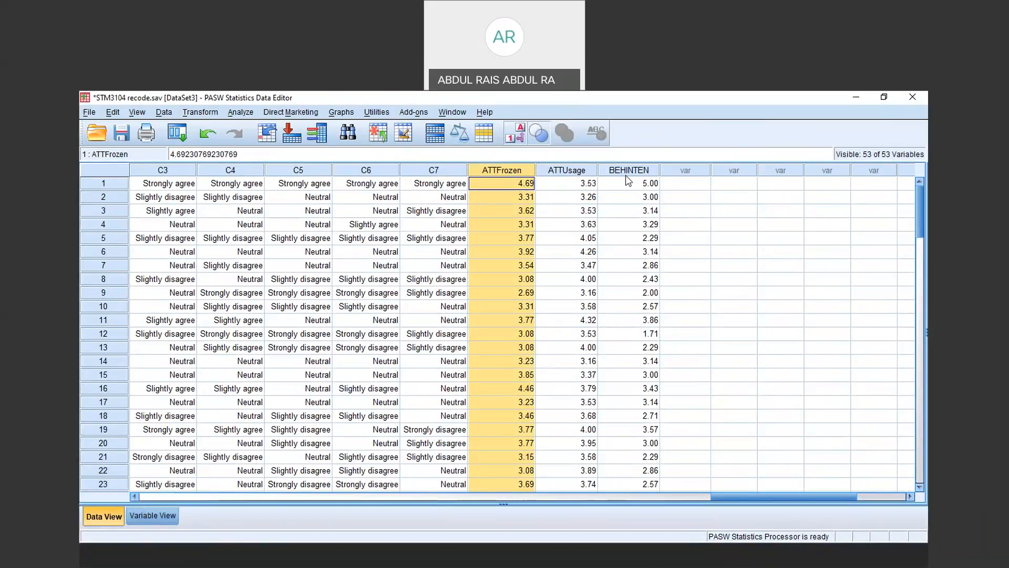
pyautogui.click(631, 171)
pyautogui.click(512, 172)
pyautogui.moveTo(731, 496)
pyautogui.mouseDown()
pyautogui.moveTo(696, 496)
pyautogui.moveTo(750, 494)
pyautogui.mouseUp()
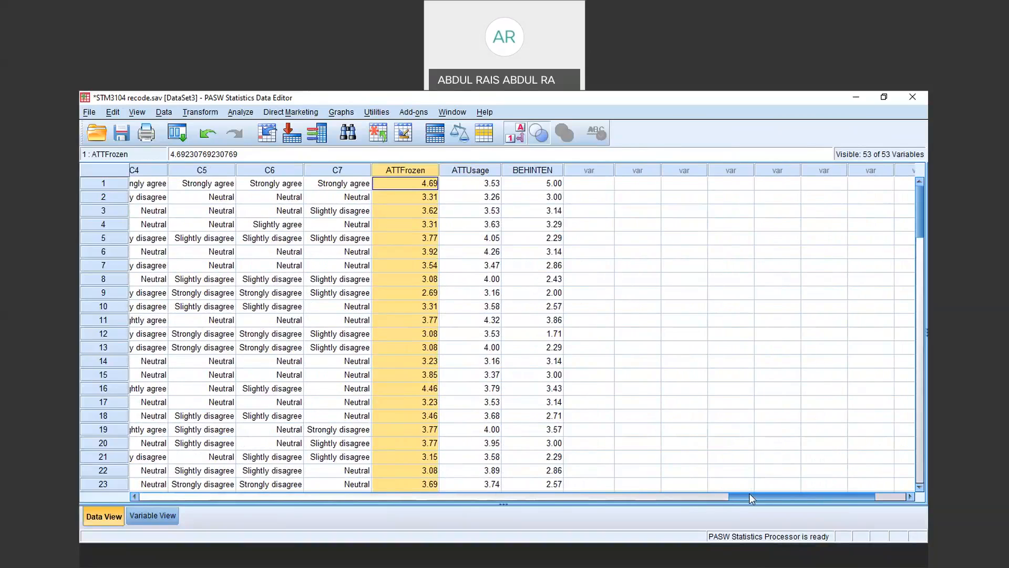
pyautogui.moveTo(749, 494)
pyautogui.mouseDown()
pyautogui.moveTo(547, 484)
pyautogui.moveTo(745, 487)
pyautogui.mouseUp()
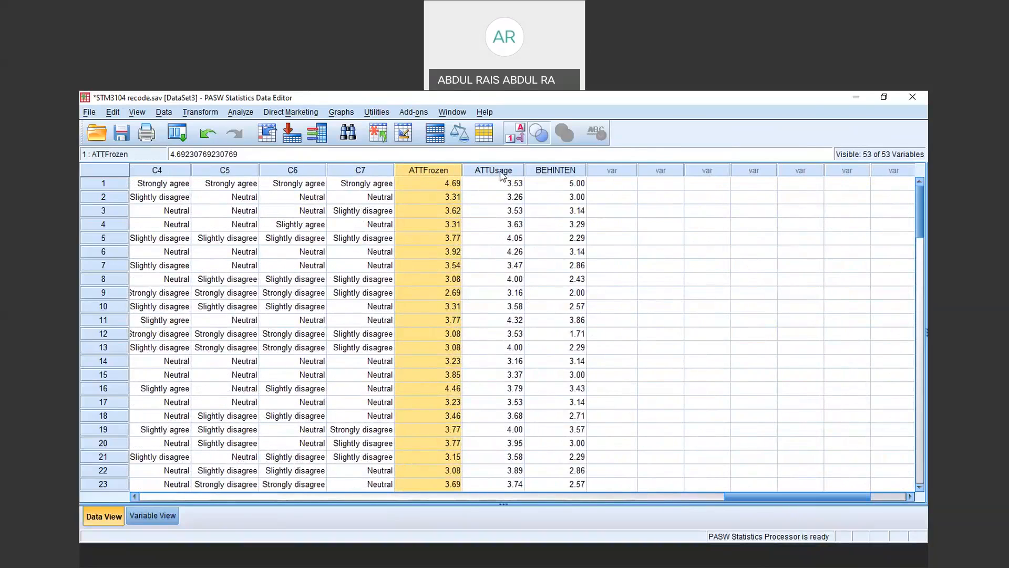
# Check the computed ATTFrozen, ATTUsage and BEHINTEN columns beside the C items and save the STM3104 recode dataset
pyautogui.click(571, 172)
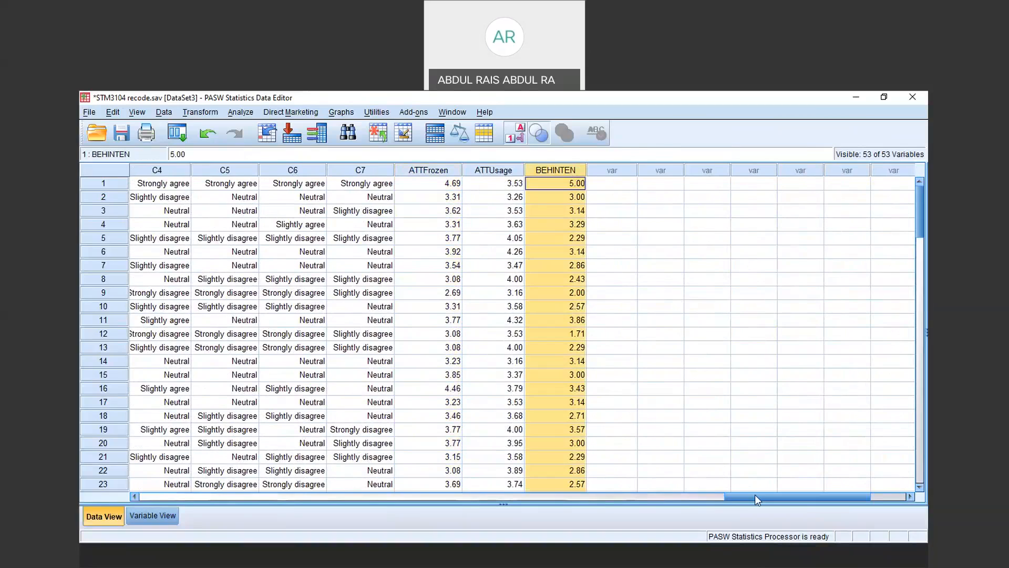
pyautogui.moveTo(800, 496); pyautogui.dragTo(702, 499)
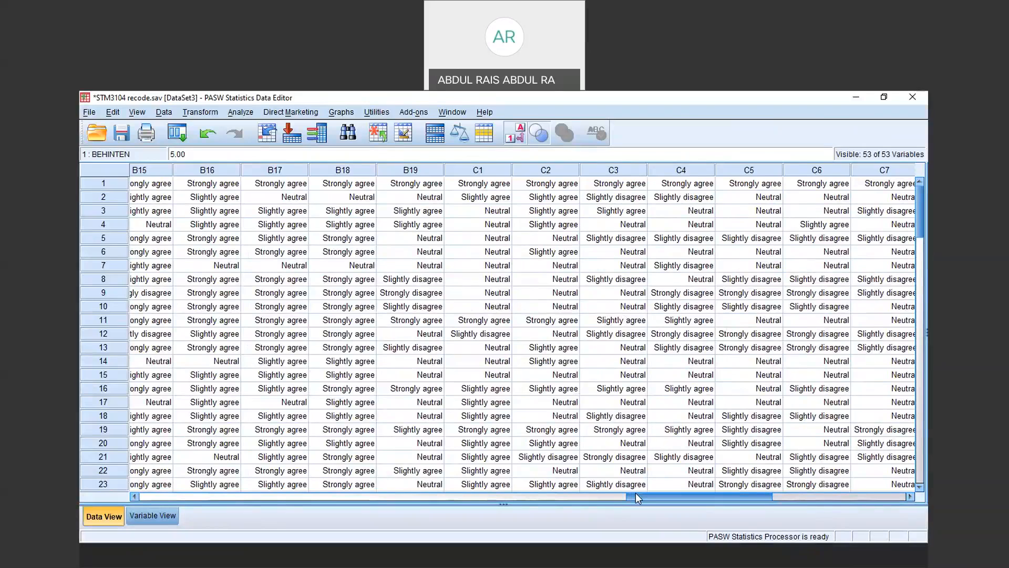
pyautogui.moveTo(636, 495); pyautogui.dragTo(709, 489)
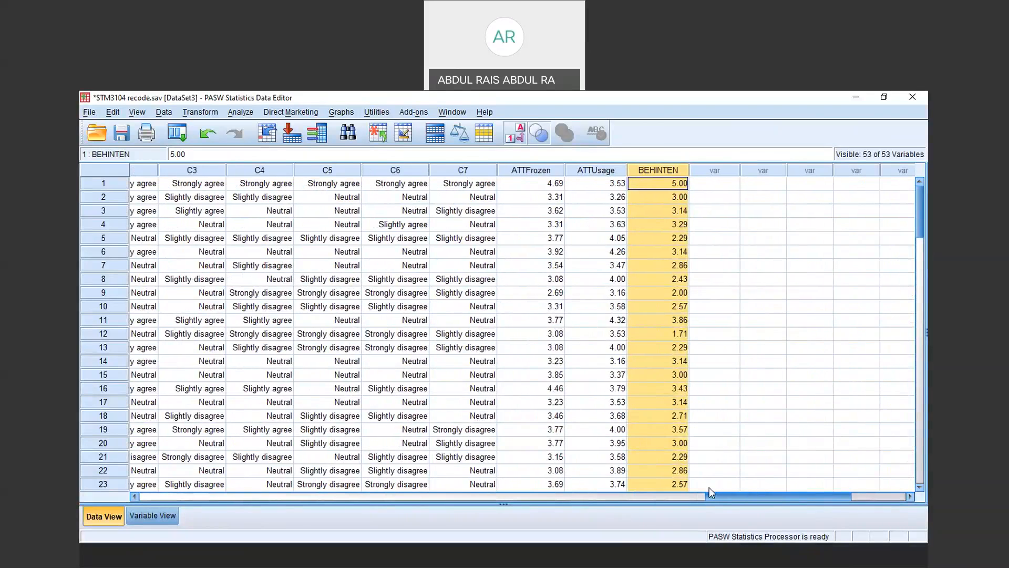
pyautogui.click(540, 170)
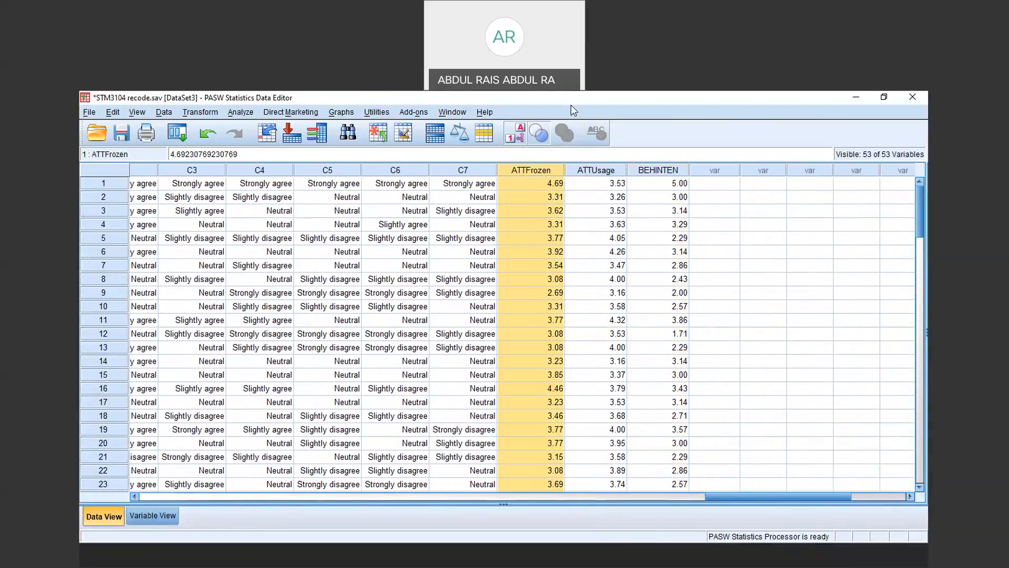
pyautogui.hotkey('ctrl', 's')
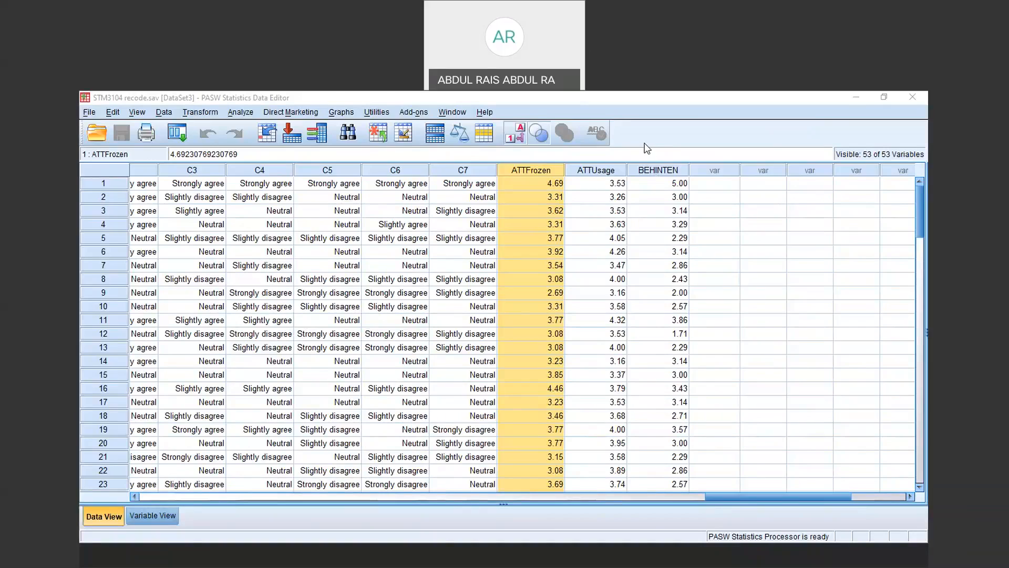
# Review the data sheet from the demographic columns through the A, B and C items to the computed score columns
pyautogui.moveTo(750, 496); pyautogui.dragTo(175, 499)
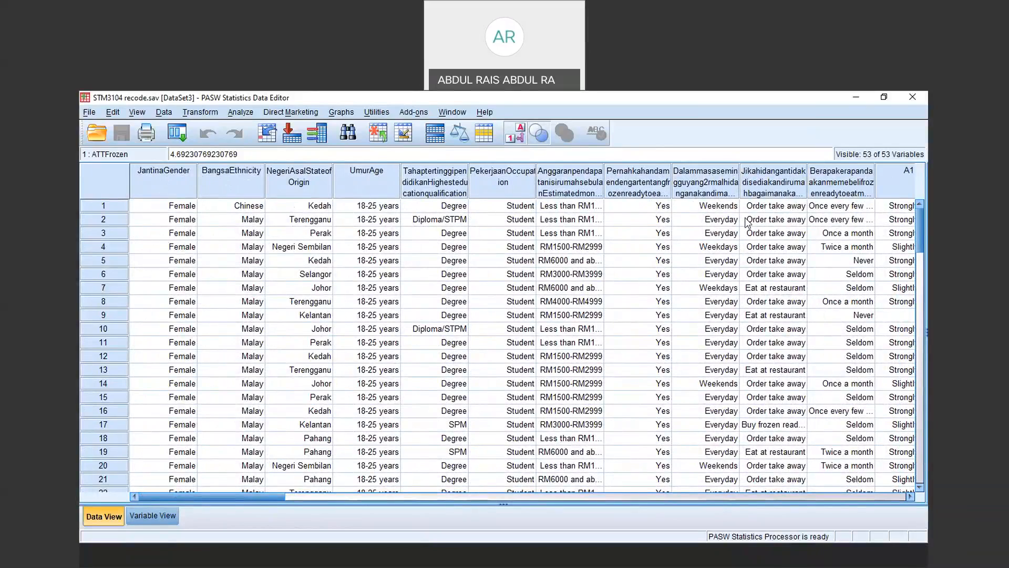
pyautogui.moveTo(254, 496); pyautogui.dragTo(239, 496)
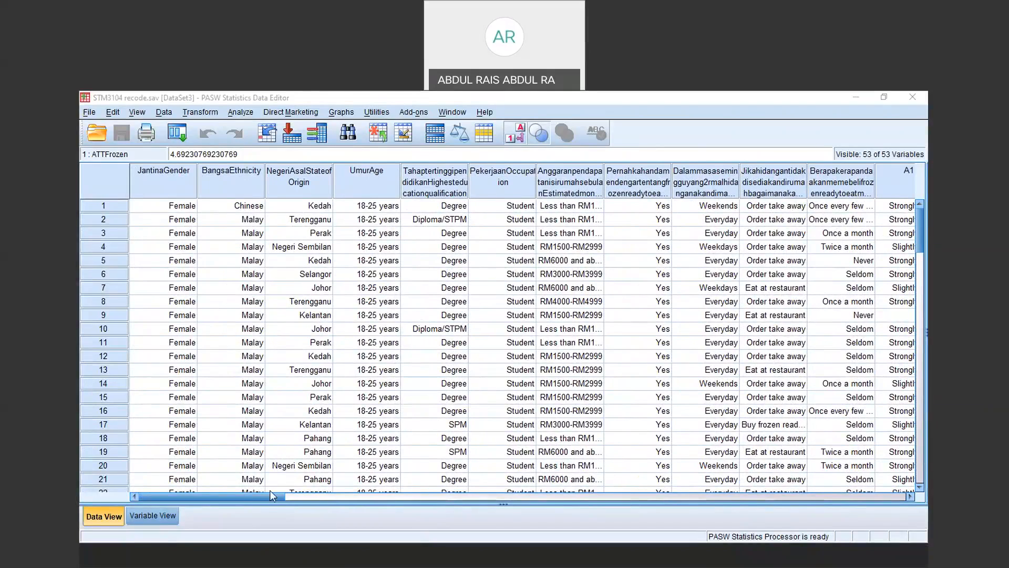
pyautogui.moveTo(264, 496); pyautogui.dragTo(401, 497)
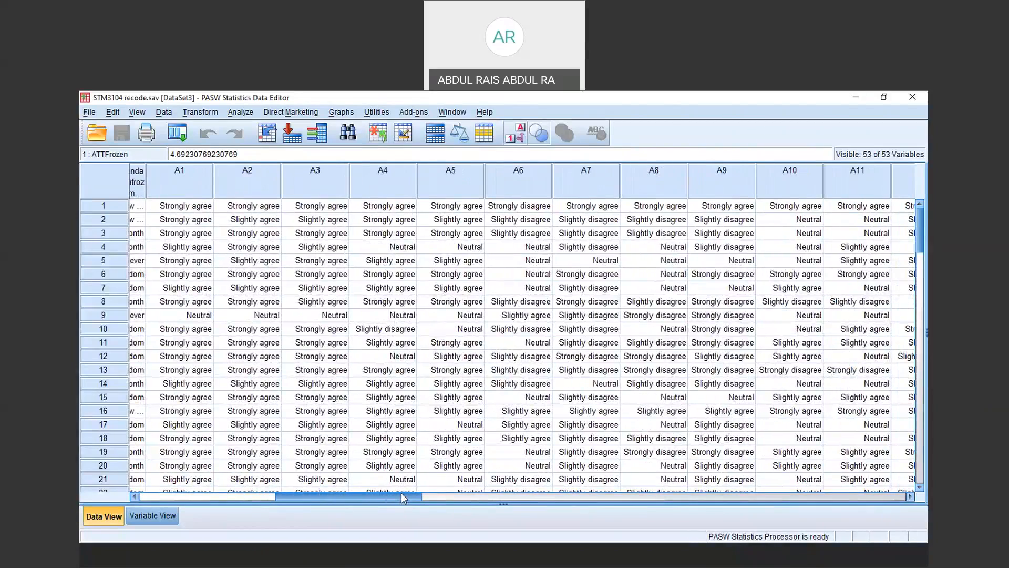
pyautogui.moveTo(402, 496); pyautogui.dragTo(404, 497)
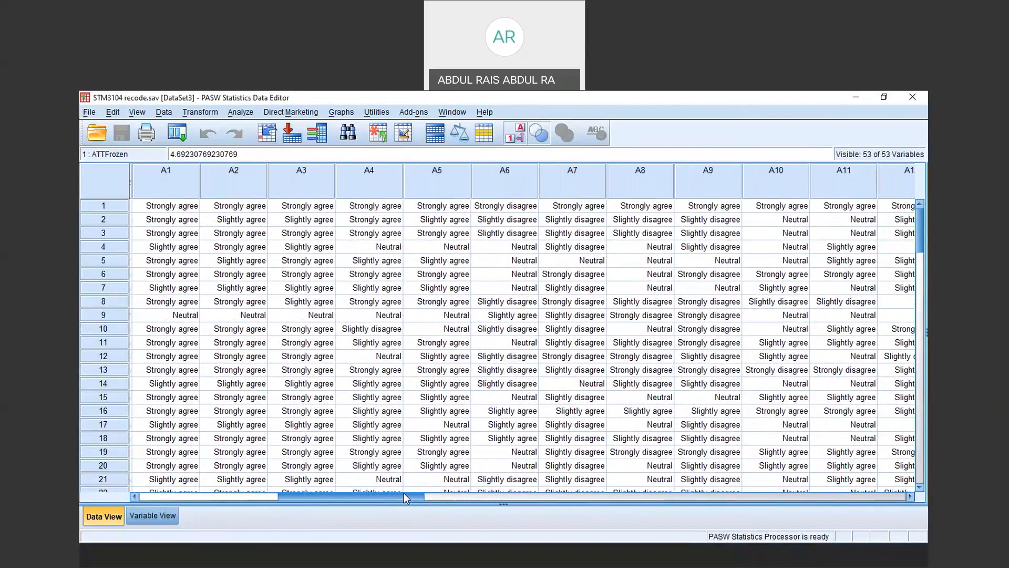
pyautogui.moveTo(404, 496); pyautogui.dragTo(569, 495)
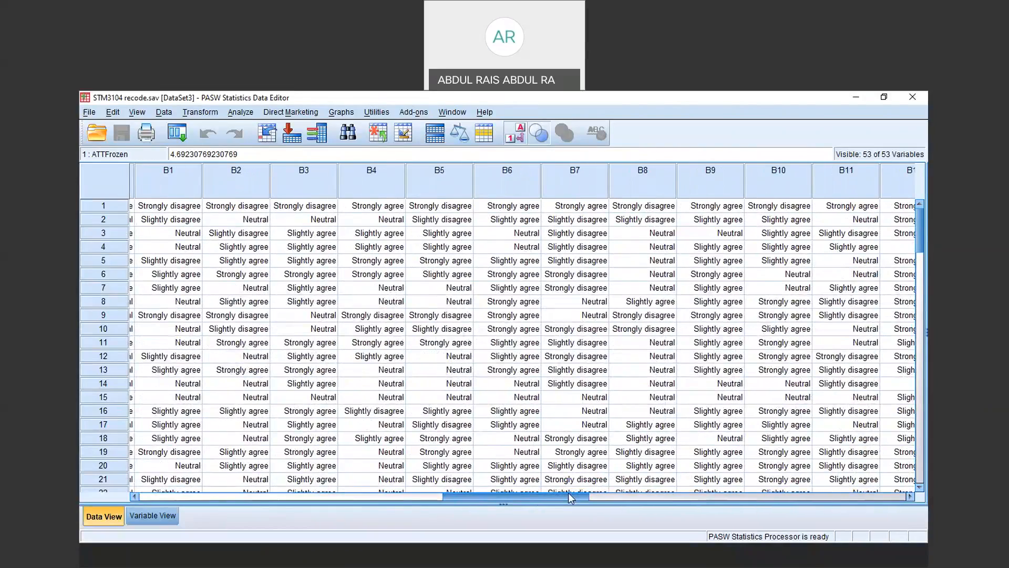
pyautogui.moveTo(725, 488); pyautogui.dragTo(796, 480)
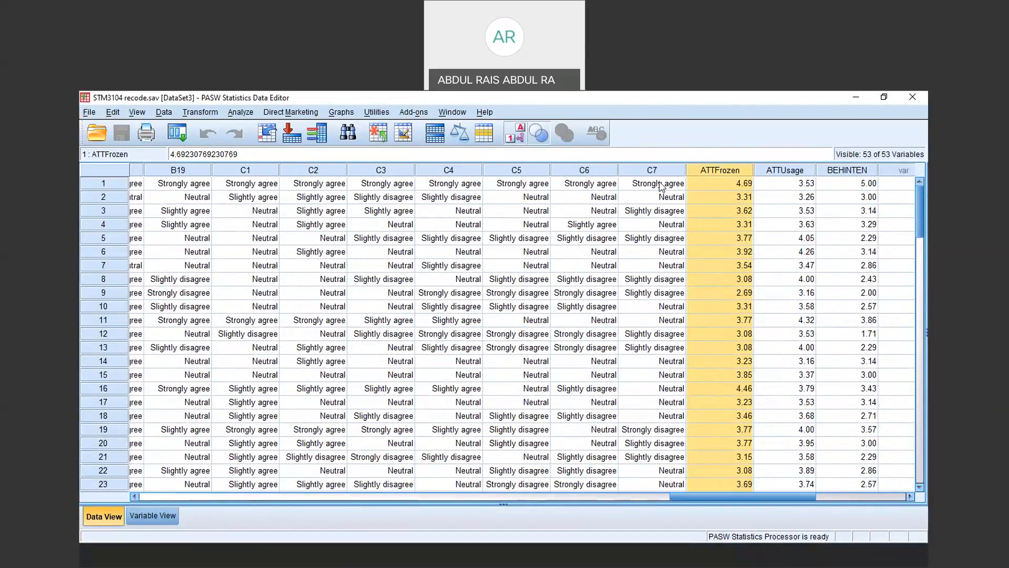
pyautogui.moveTo(697, 497); pyautogui.dragTo(166, 498)
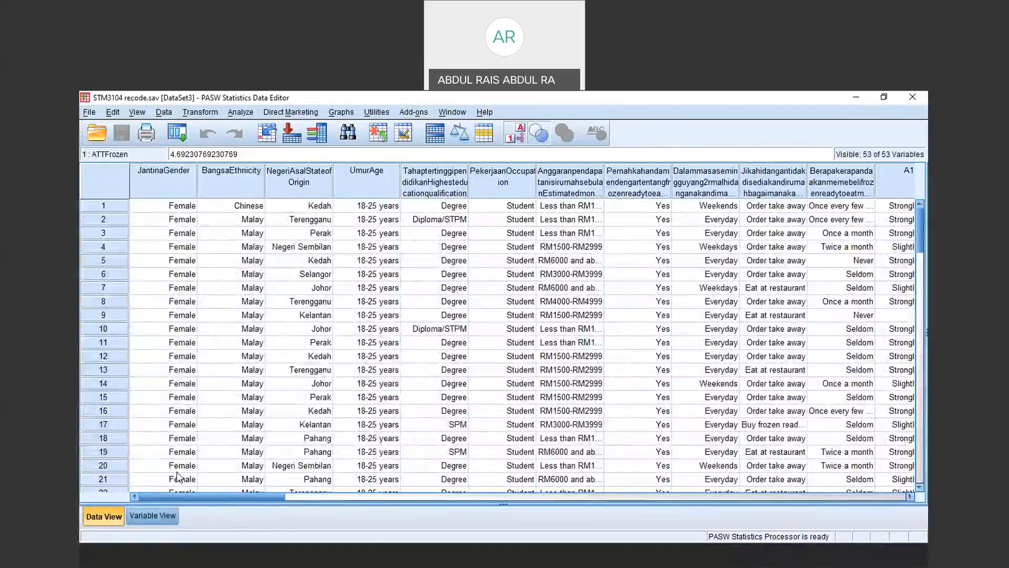
# Set up a Frequencies analysis with all demographic and background variables, from Jantina / Gender through Berapa kerap anda
pyautogui.click(240, 116)
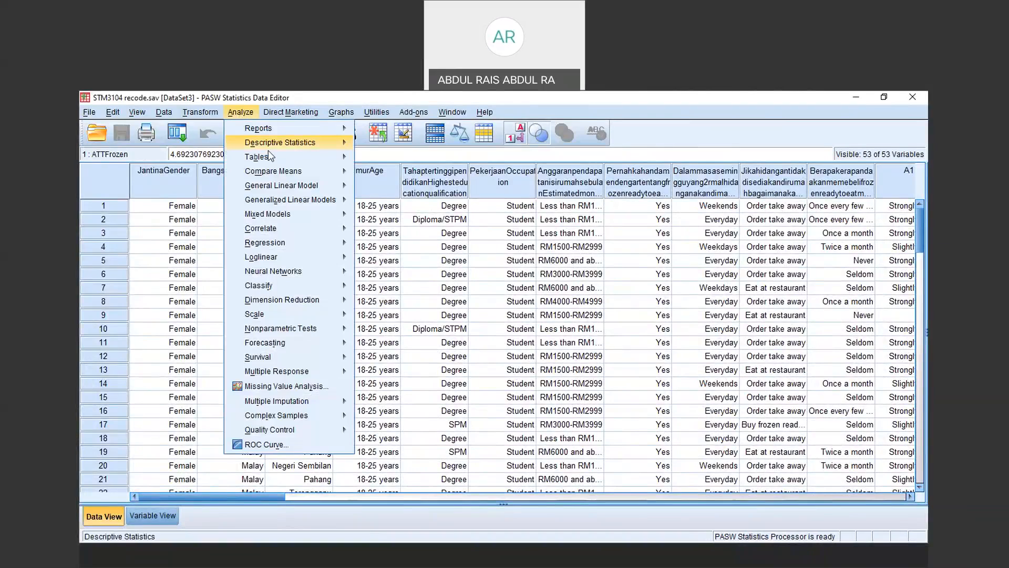
pyautogui.moveTo(269, 149)
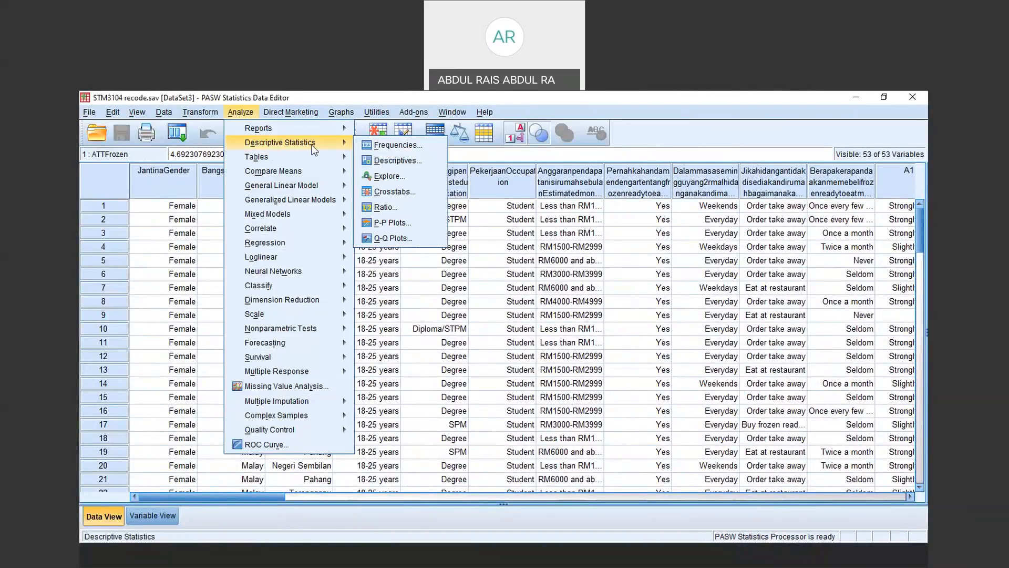
pyautogui.click(427, 149)
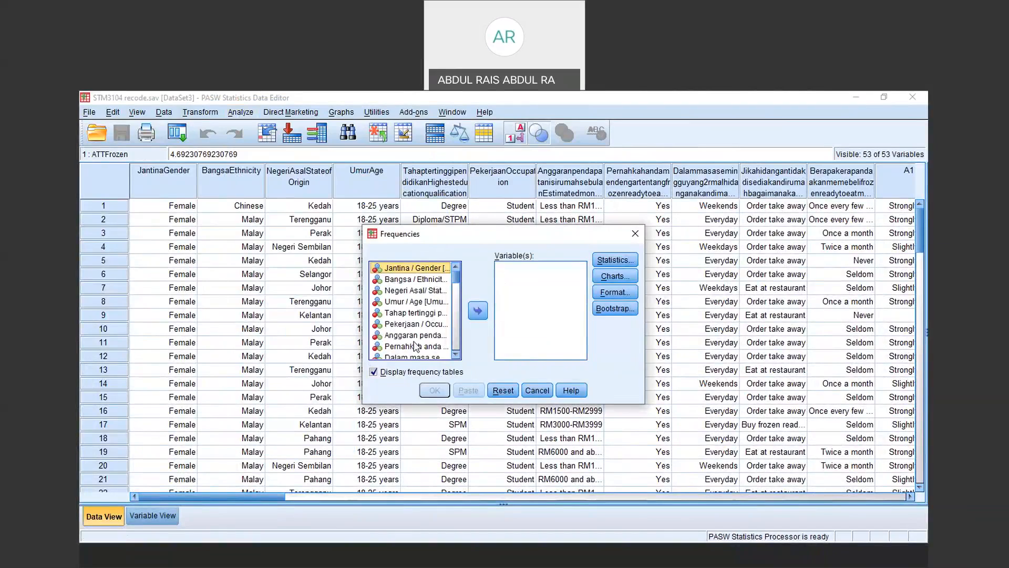
pyautogui.moveTo(459, 273)
pyautogui.mouseDown()
pyautogui.moveTo(459, 283)
pyautogui.moveTo(456, 265)
pyautogui.mouseUp()
pyautogui.click(431, 307)
pyautogui.click(420, 268)
pyautogui.scroll(-3, 443, 305)
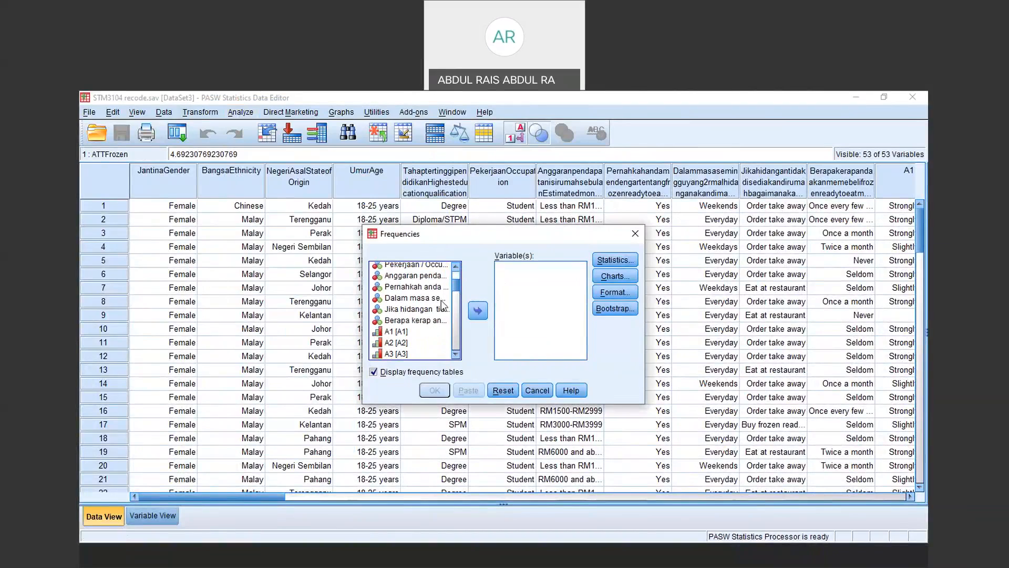
pyautogui.keyDown('shift'); pyautogui.click(420, 321); pyautogui.keyUp('shift')
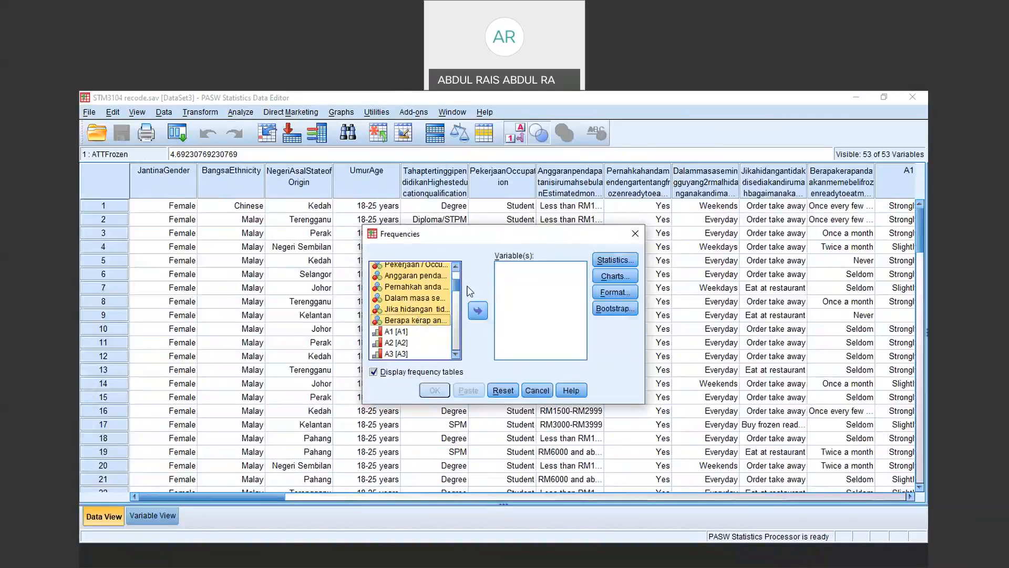
pyautogui.click(477, 311)
# Leave all frequency statistics unselected and add bar charts showing percentages
pyautogui.click(605, 261)
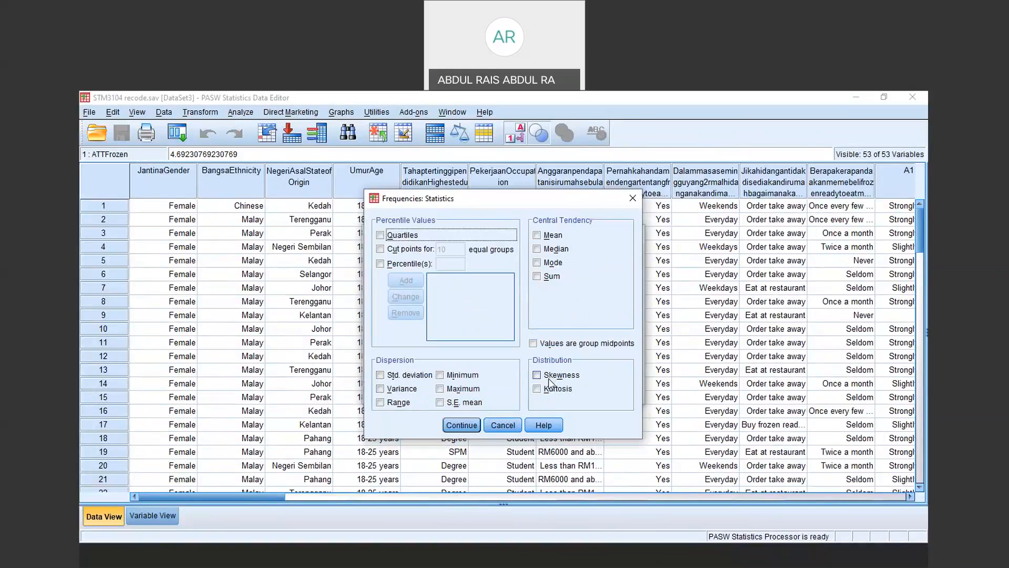
pyautogui.click(457, 426)
pyautogui.click(615, 278)
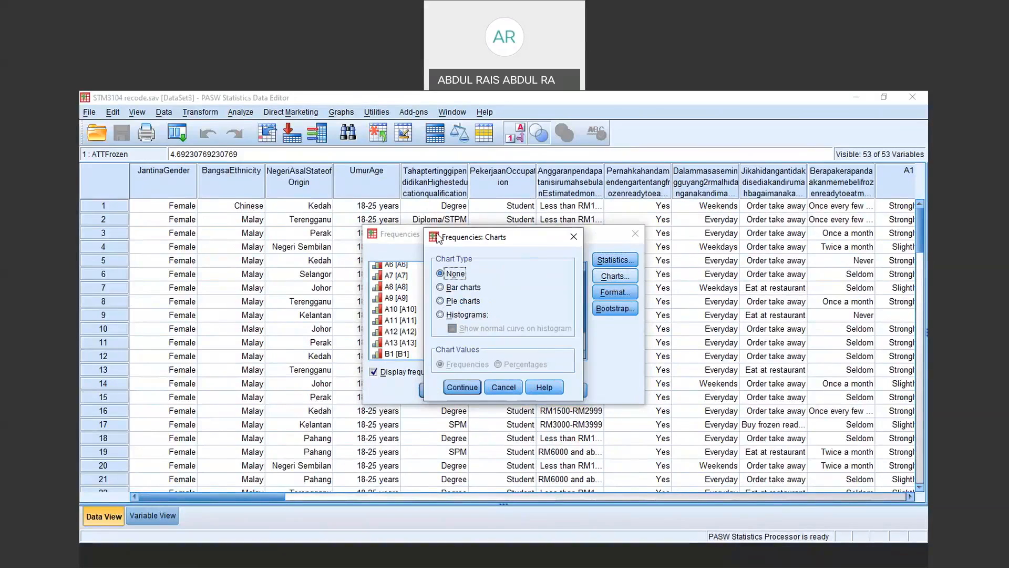
pyautogui.click(455, 288)
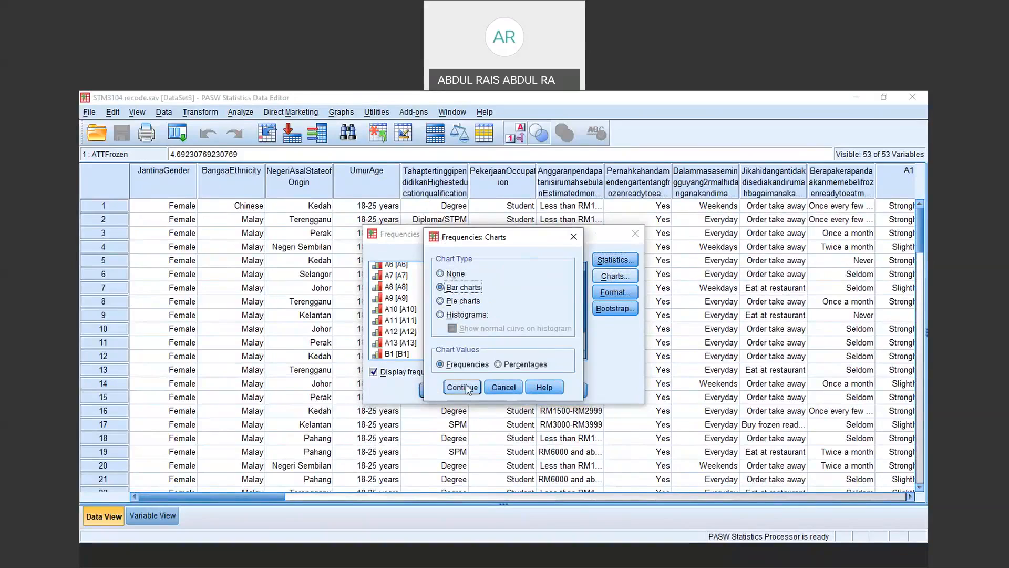
pyautogui.click(504, 365)
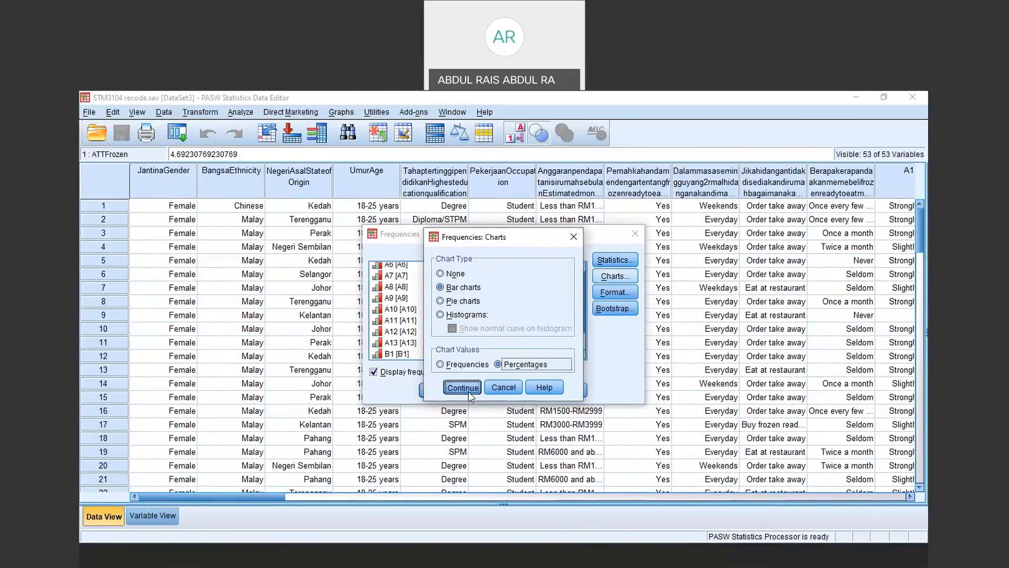
pyautogui.click(462, 387)
# Keep ascending values and compare variables as the output format and run the Frequencies analysis
pyautogui.click(607, 293)
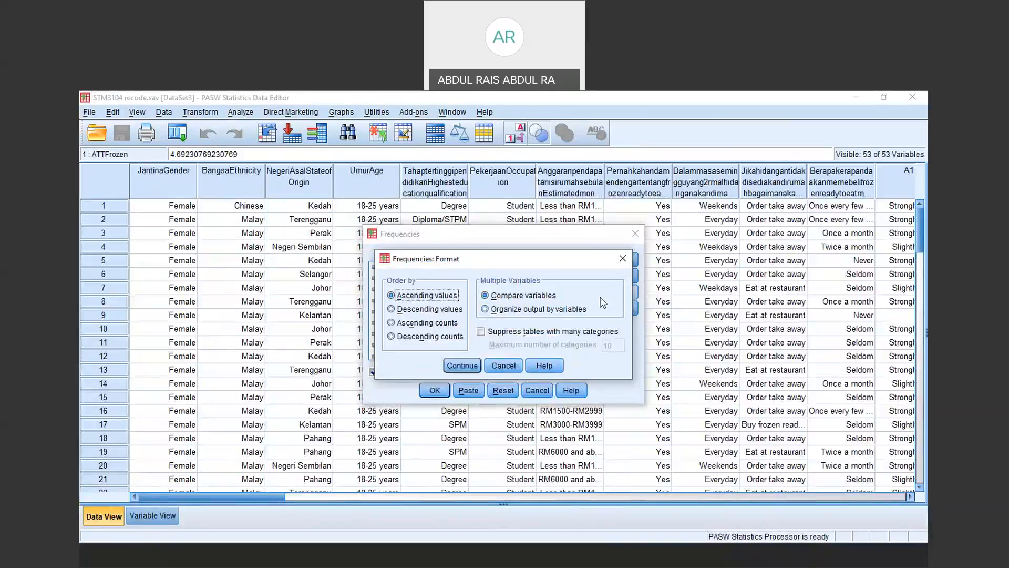
pyautogui.click(462, 365)
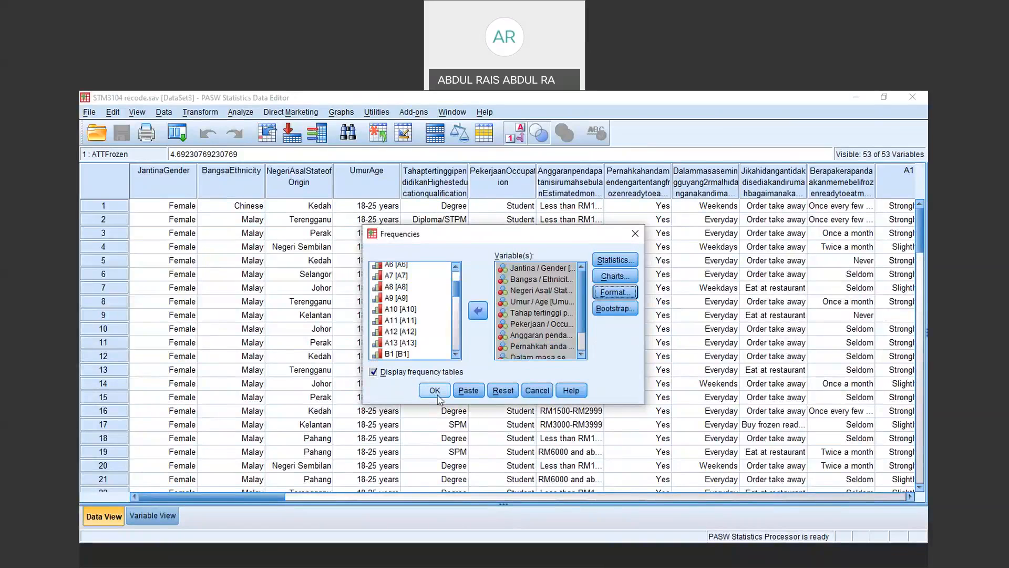
pyautogui.click(435, 392)
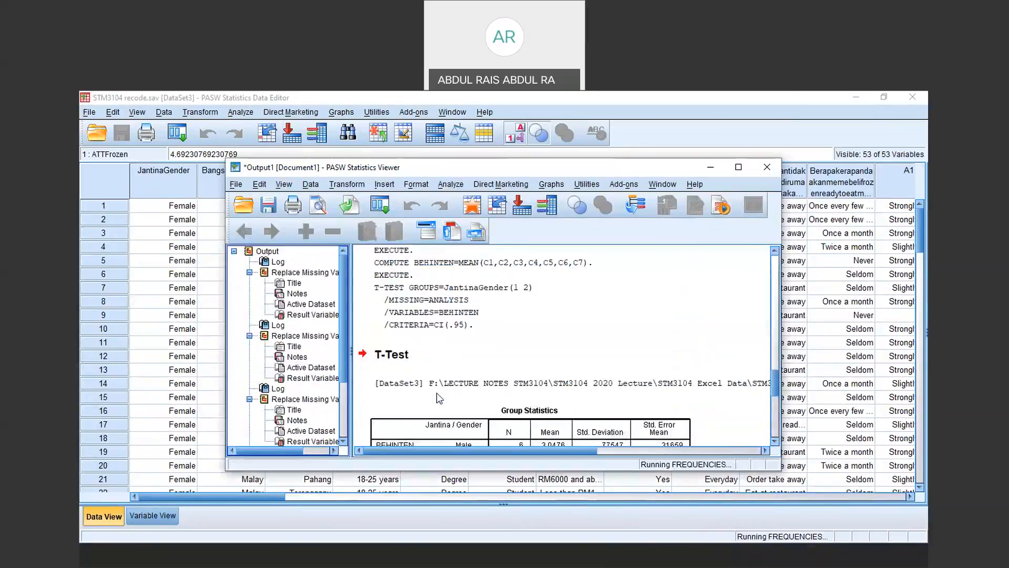
# Maximize the output viewer and examine the frequency tables from gender to how often frozen ready-to-eat meals are bought
pyautogui.click(738, 167)
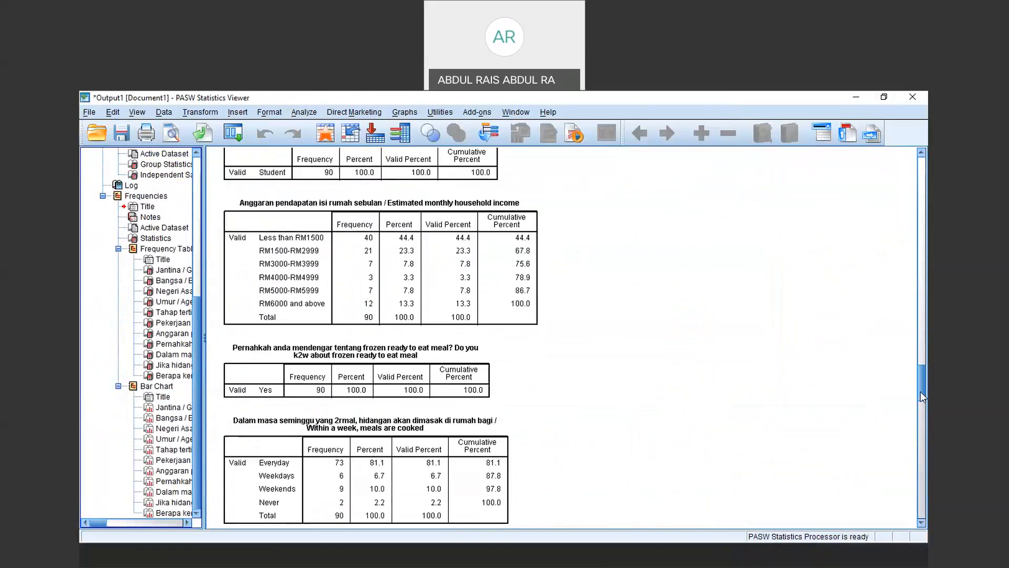
pyautogui.moveTo(921, 387)
pyautogui.mouseDown()
pyautogui.moveTo(909, 313)
pyautogui.moveTo(905, 329)
pyautogui.mouseUp()
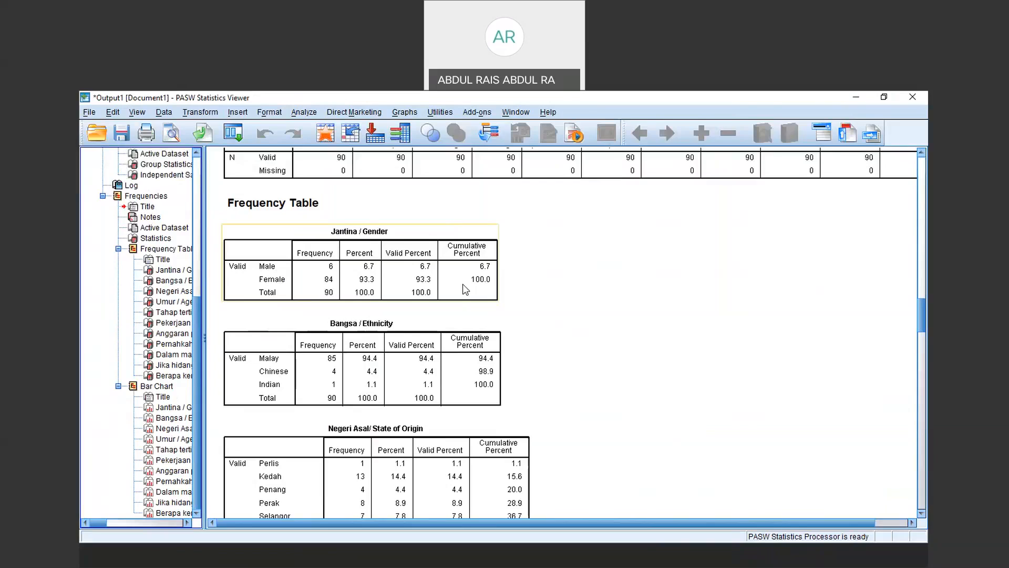
pyautogui.click(889, 243)
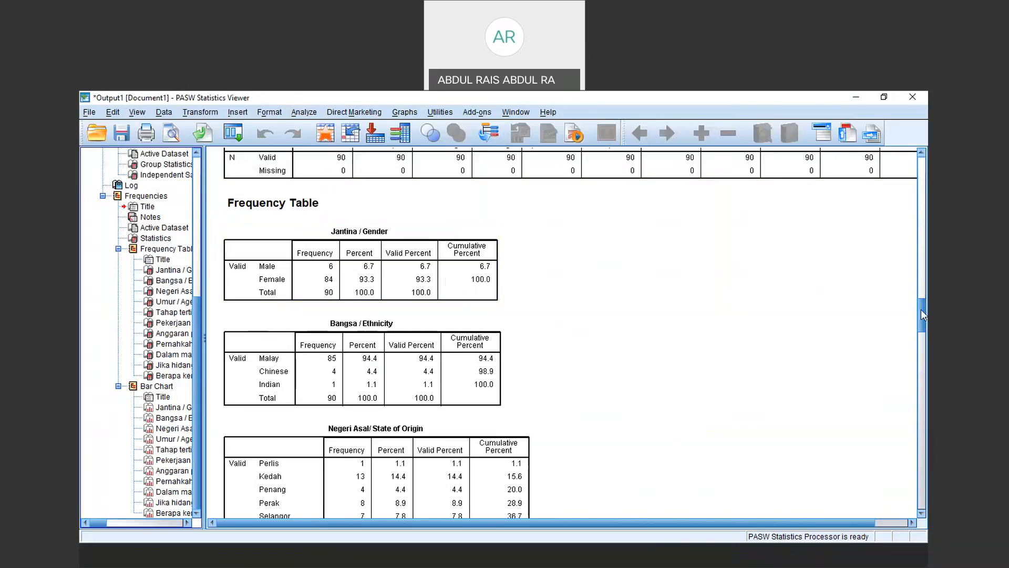
pyautogui.moveTo(921, 309); pyautogui.dragTo(926, 404)
pyautogui.click(515, 424)
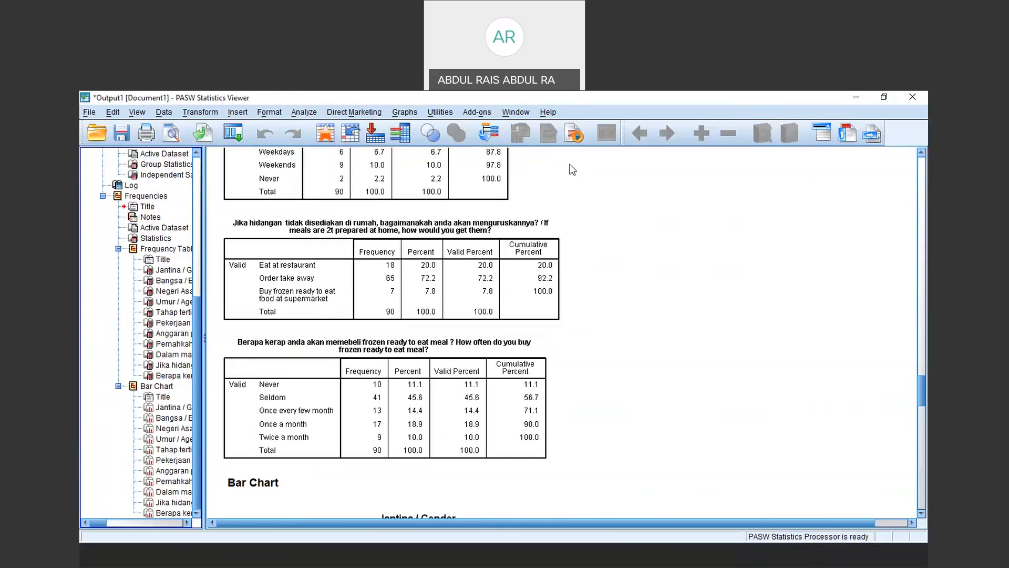
# Switch to the Descriptive document in Word and examine the Demographic Profile table from gender to how often meals are cooked
pyautogui.hotkey('alt', 'Tab')
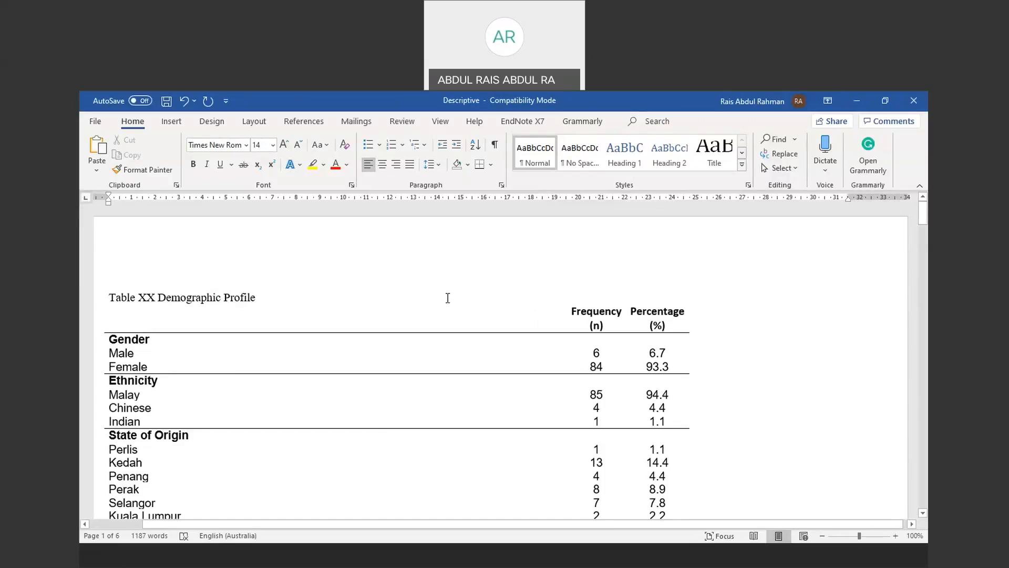
pyautogui.moveTo(925, 212); pyautogui.dragTo(925, 219)
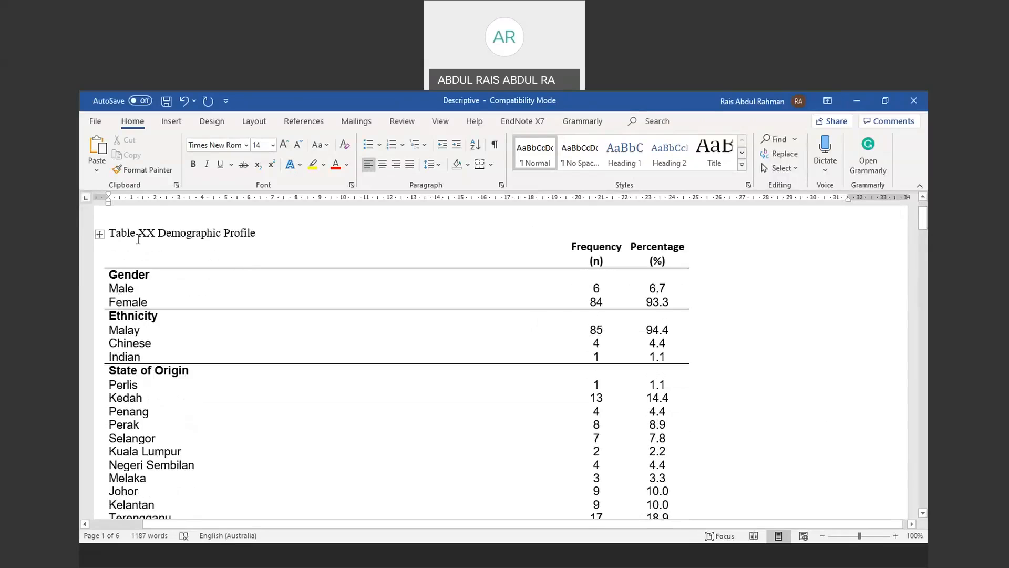
pyautogui.moveTo(120, 233); pyautogui.dragTo(282, 229)
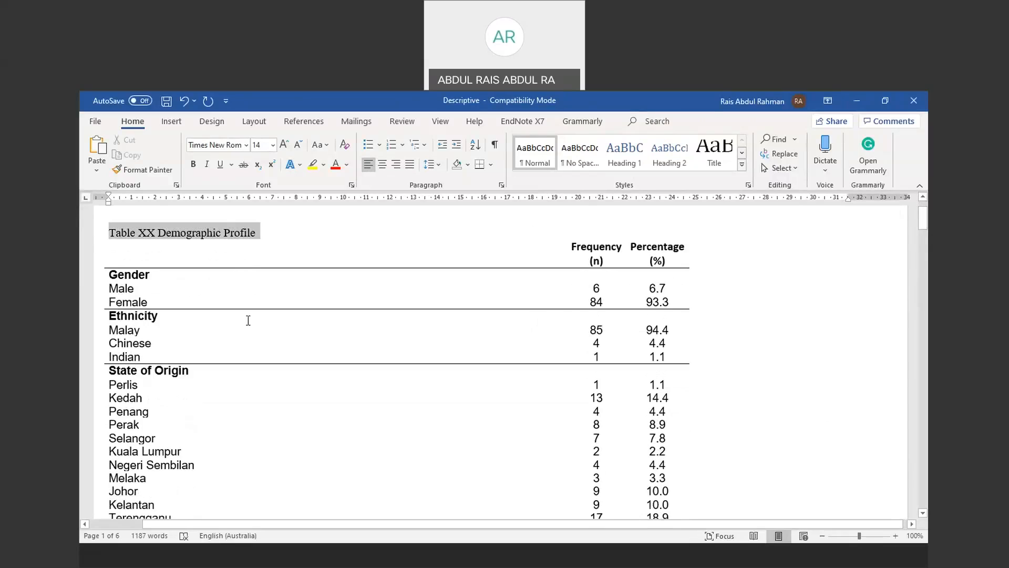
pyautogui.click(594, 246)
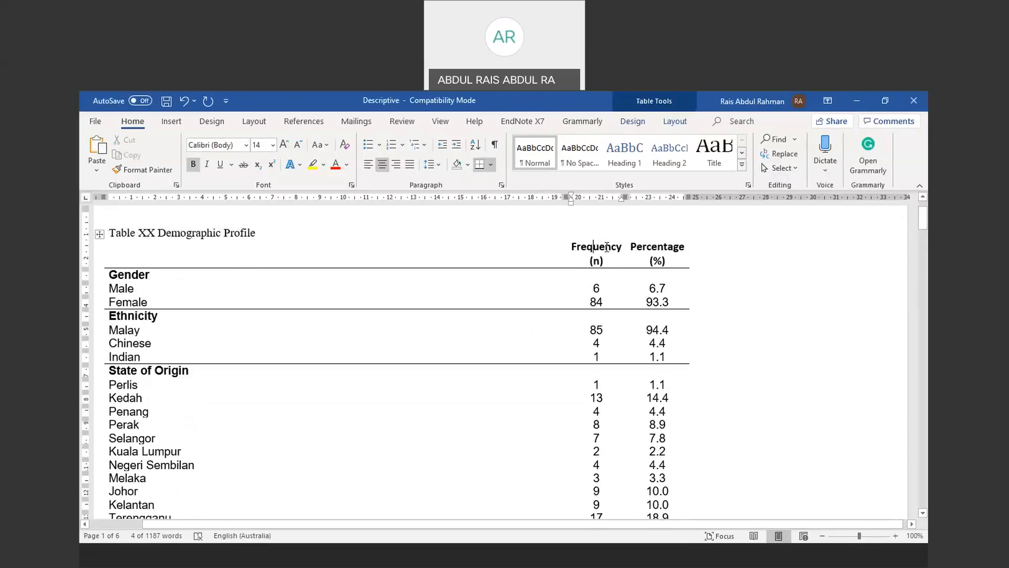
pyautogui.moveTo(122, 291); pyautogui.dragTo(153, 290)
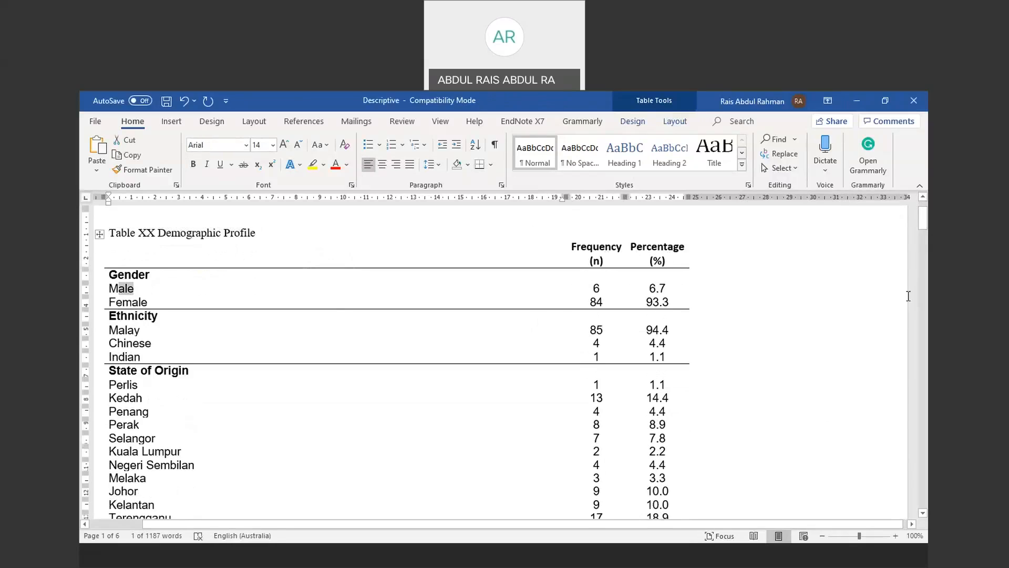
pyautogui.moveTo(921, 215); pyautogui.dragTo(921, 218)
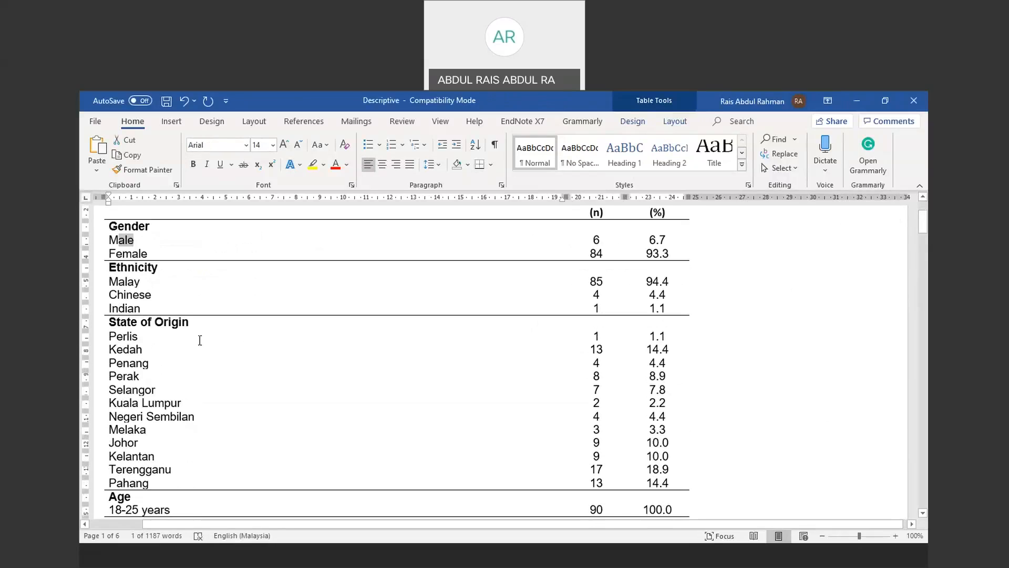
pyautogui.moveTo(109, 336); pyautogui.dragTo(683, 484)
pyautogui.moveTo(922, 221); pyautogui.dragTo(922, 237)
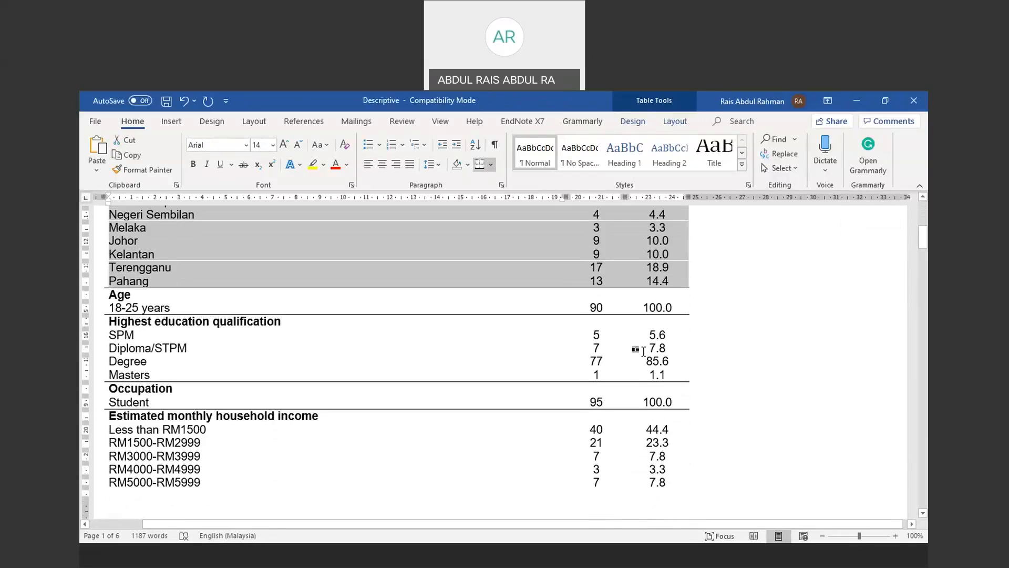
pyautogui.moveTo(155, 431); pyautogui.dragTo(640, 358)
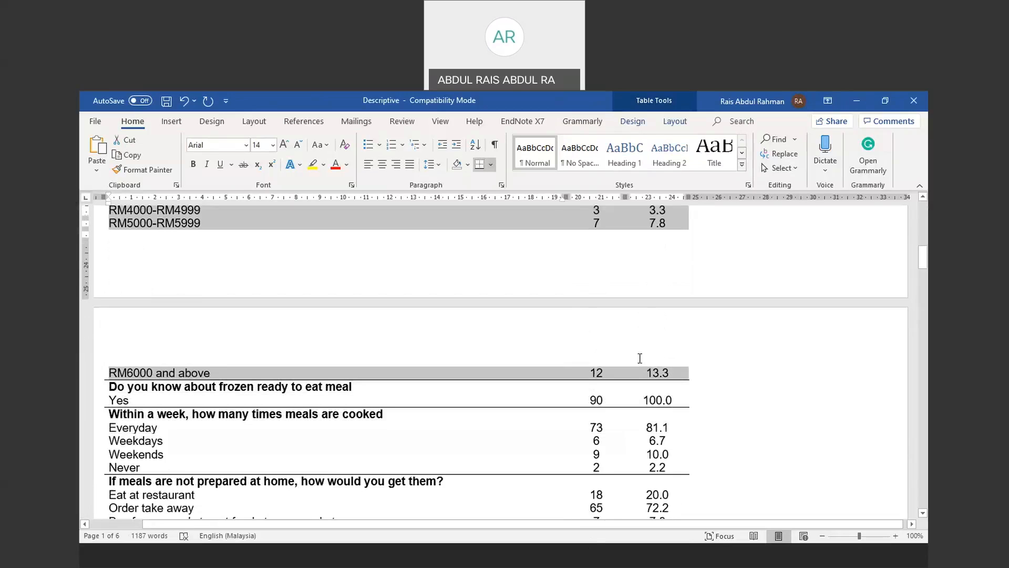
pyautogui.click(142, 400)
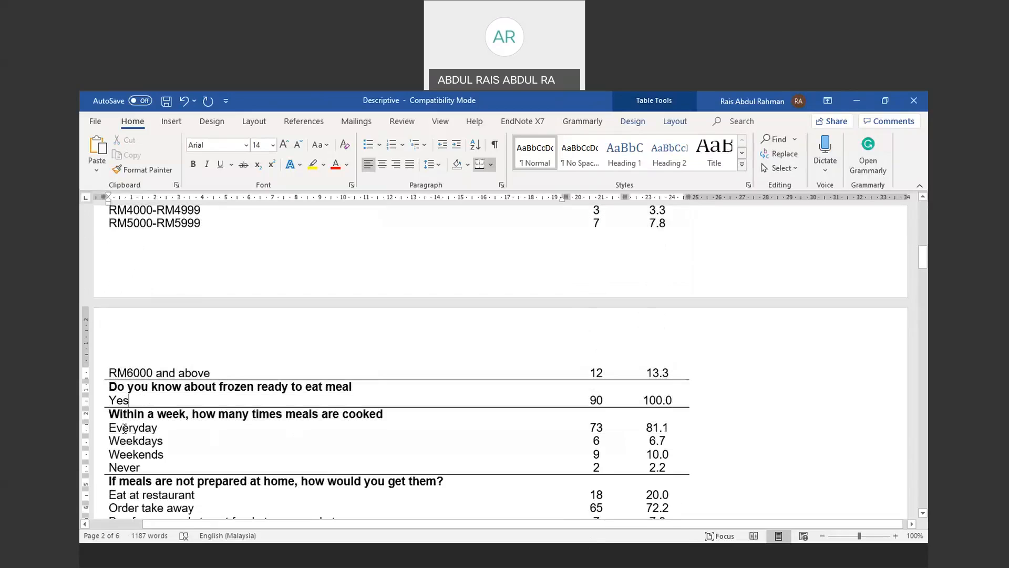
# Remove the bold formatting from the two numbered guidelines on how to report
pyautogui.moveTo(925, 267); pyautogui.dragTo(925, 301)
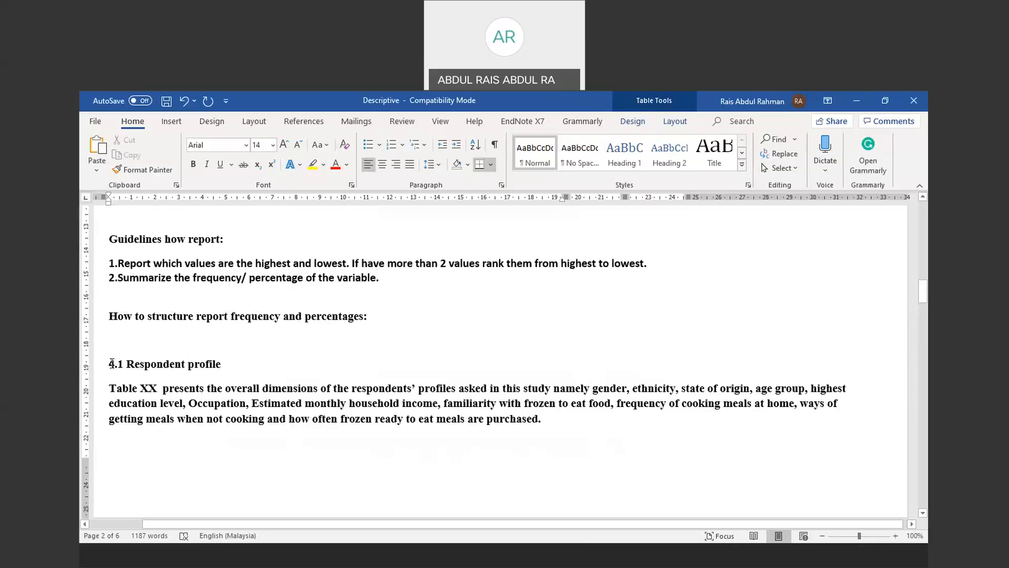
pyautogui.moveTo(110, 263); pyautogui.dragTo(378, 278)
pyautogui.click(193, 165)
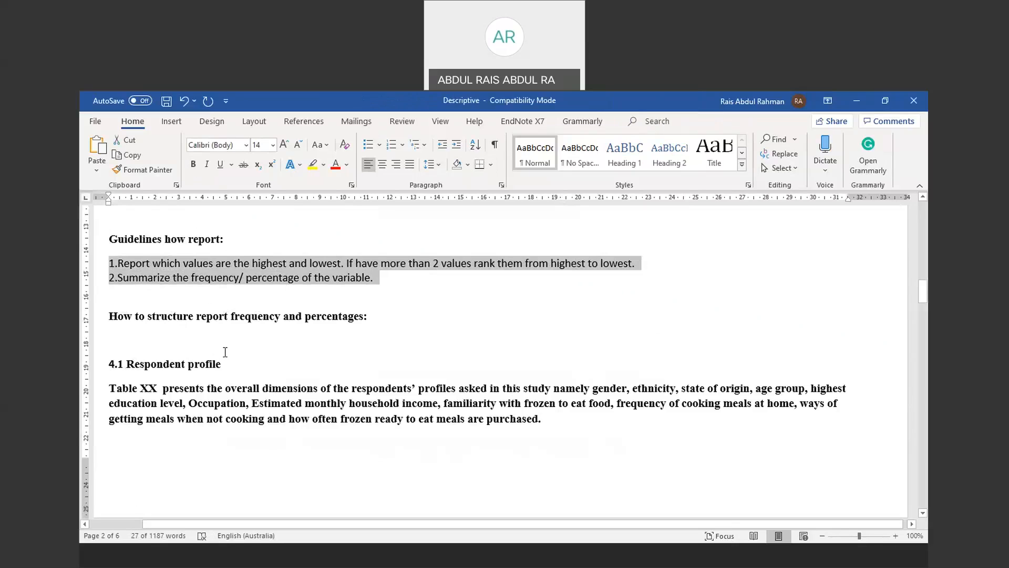
# Examine the structure of the 4.1 Respondent profile section, from its introduction through subsections 4.1.1 Gender to 4.1.11
pyautogui.moveTo(110, 363); pyautogui.dragTo(198, 387)
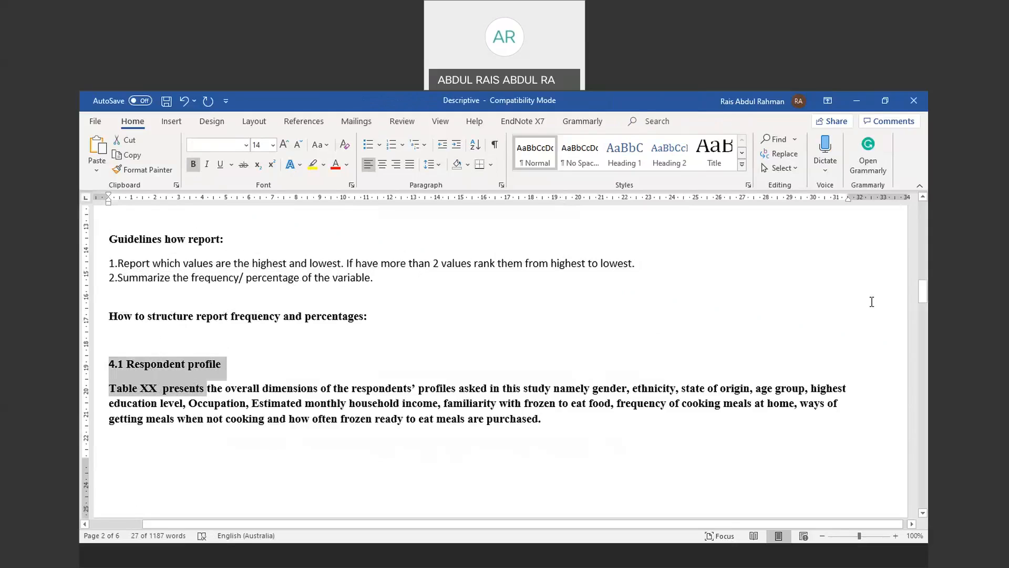
pyautogui.click(121, 364)
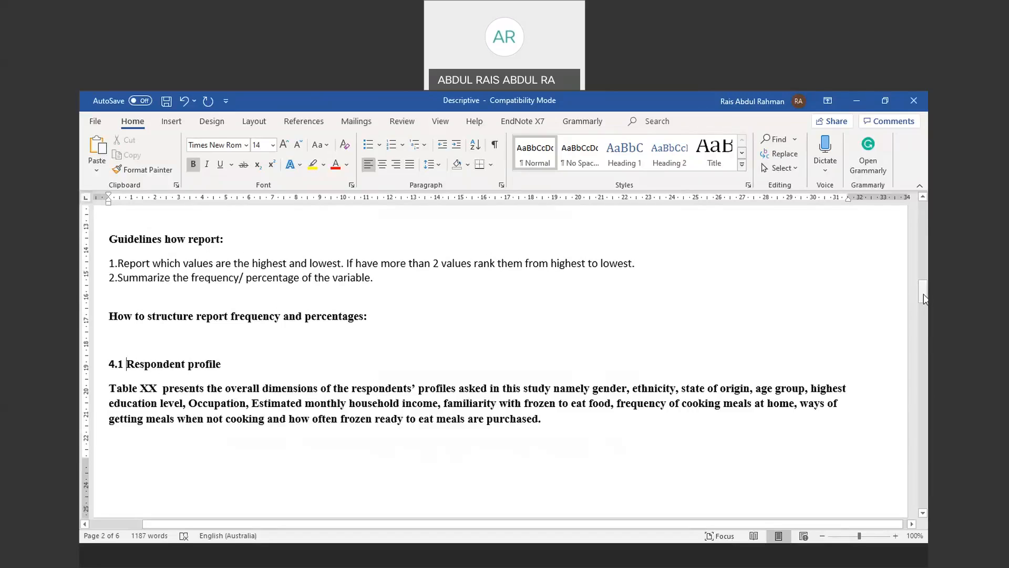
pyautogui.moveTo(925, 298); pyautogui.dragTo(927, 323)
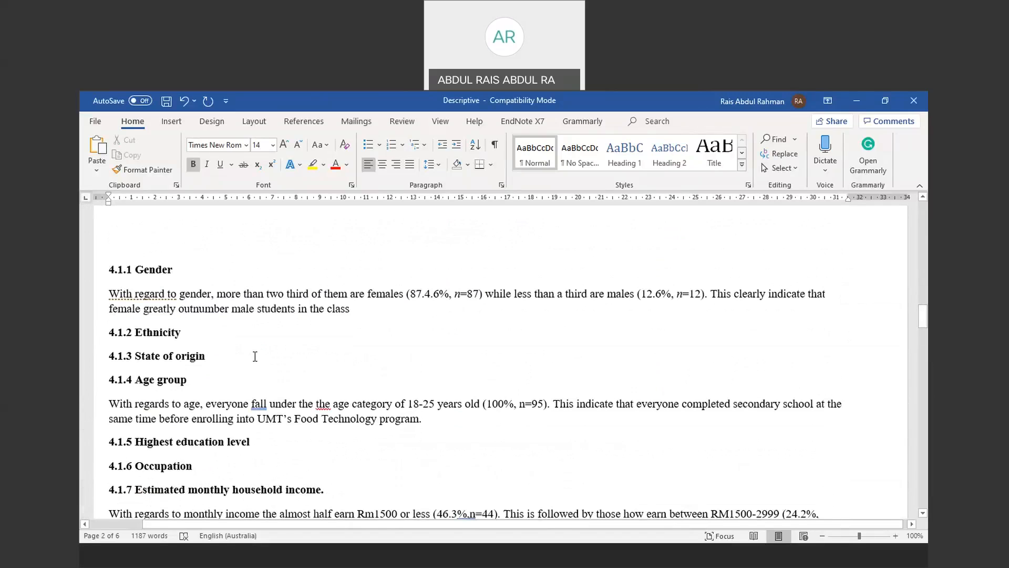
pyautogui.click(148, 342)
pyautogui.click(151, 355)
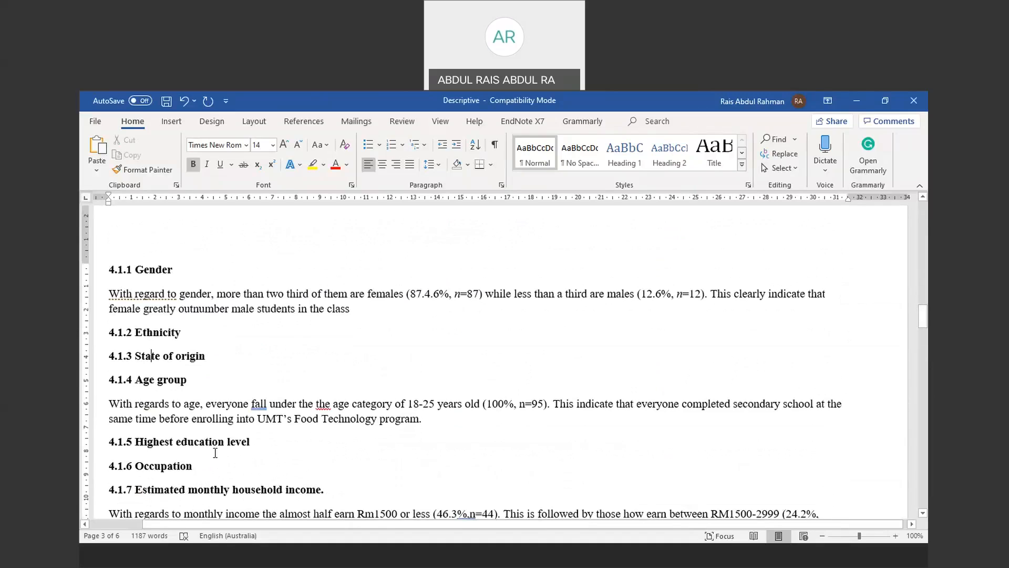
pyautogui.moveTo(927, 327); pyautogui.dragTo(927, 351)
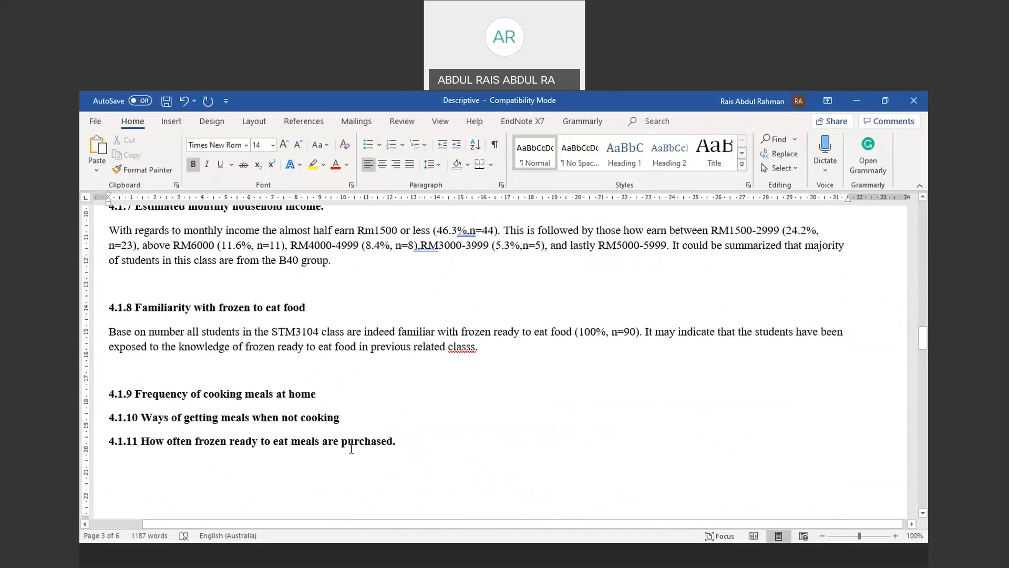
pyautogui.click(237, 458)
pyautogui.moveTo(926, 344); pyautogui.dragTo(926, 319)
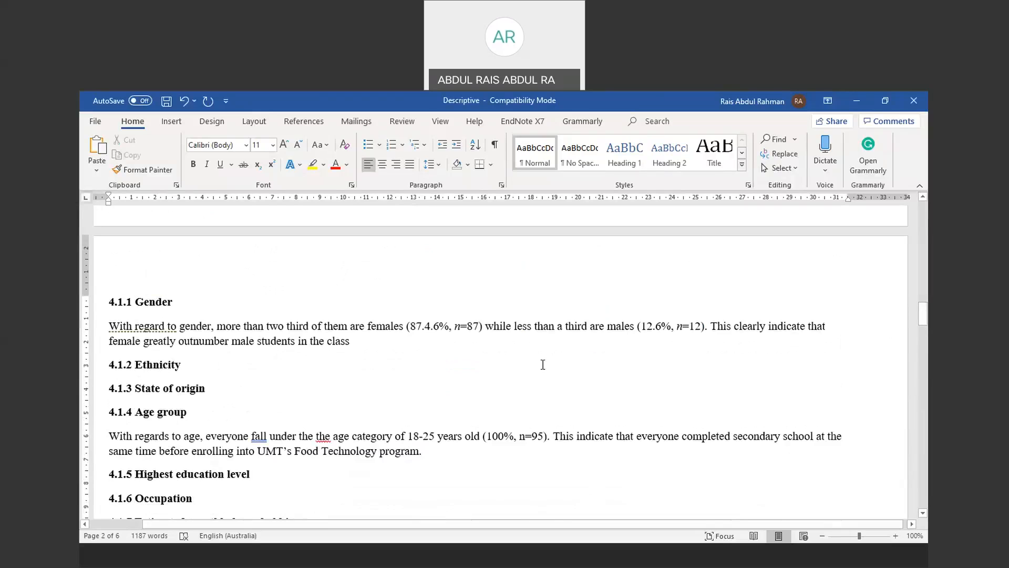
# In the 4.1.1 Gender paragraph, set the number of males to n=6 and of females to n=84
pyautogui.moveTo(927, 317)
pyautogui.mouseDown()
pyautogui.moveTo(927, 214)
pyautogui.moveTo(926, 316)
pyautogui.mouseUp()
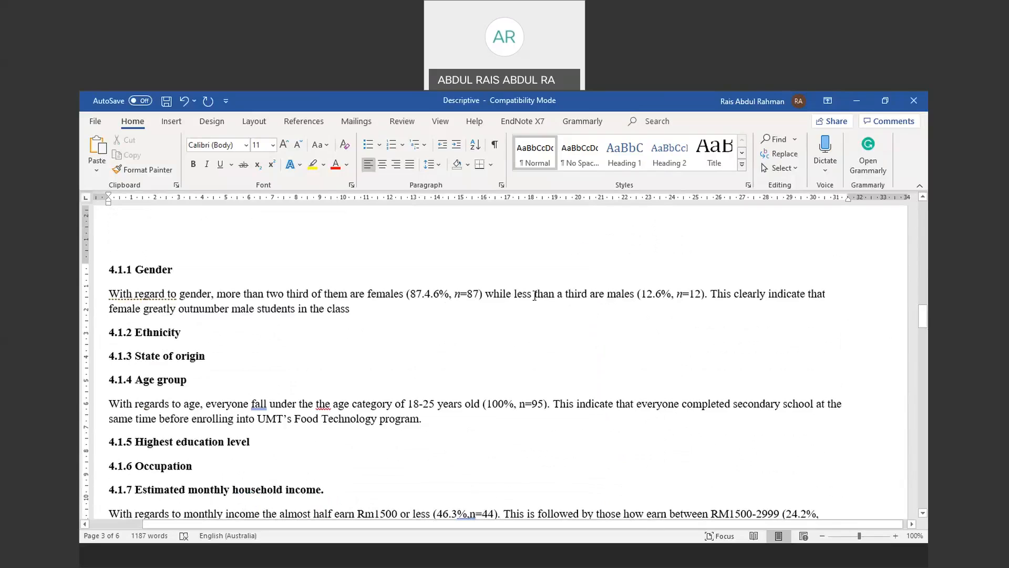
pyautogui.click(703, 294)
pyautogui.press('BackSpace')
pyautogui.press('BackSpace')
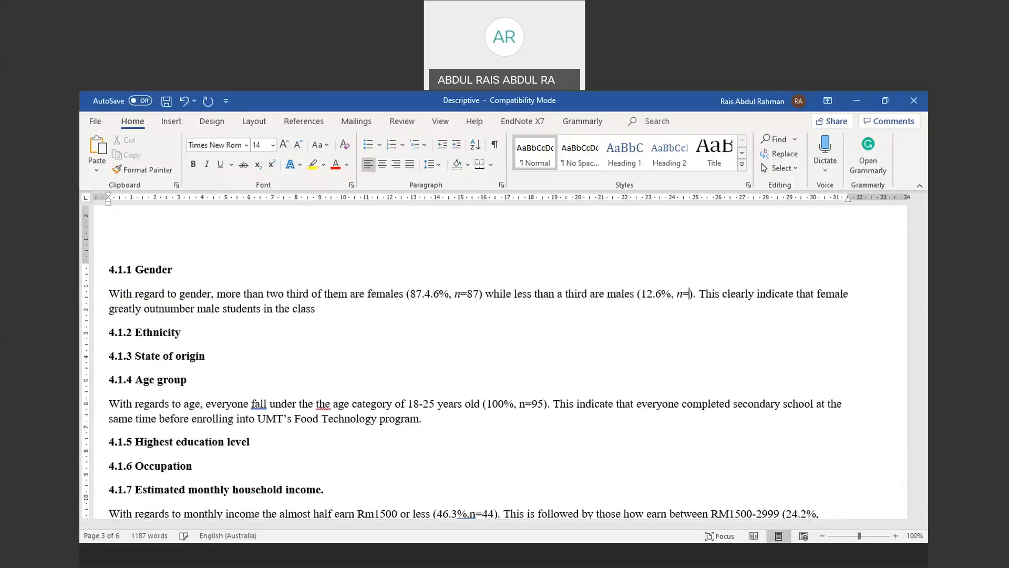
pyautogui.write('6')
pyautogui.press('Left')
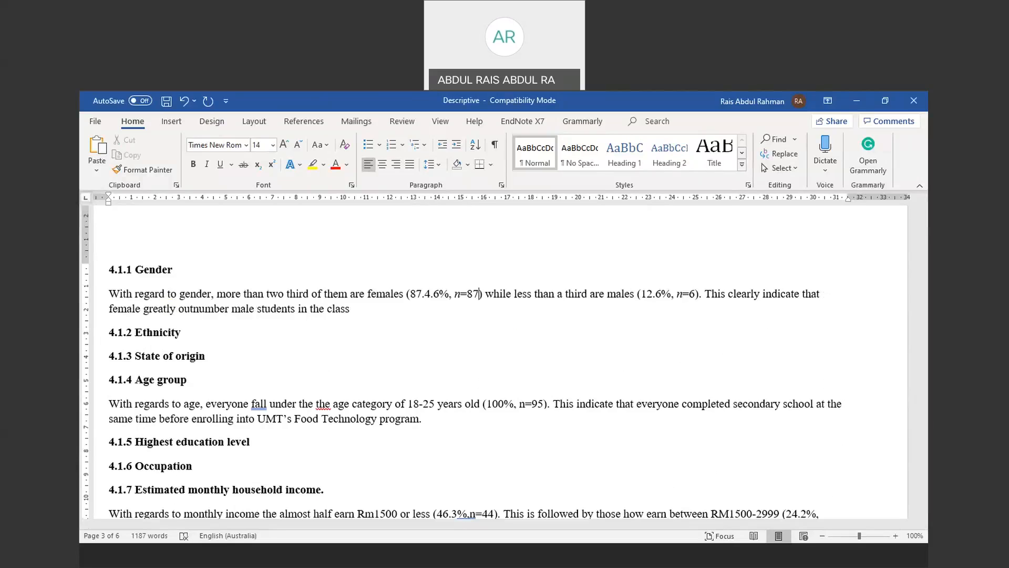
pyautogui.press('BackSpace')
pyautogui.write('4')
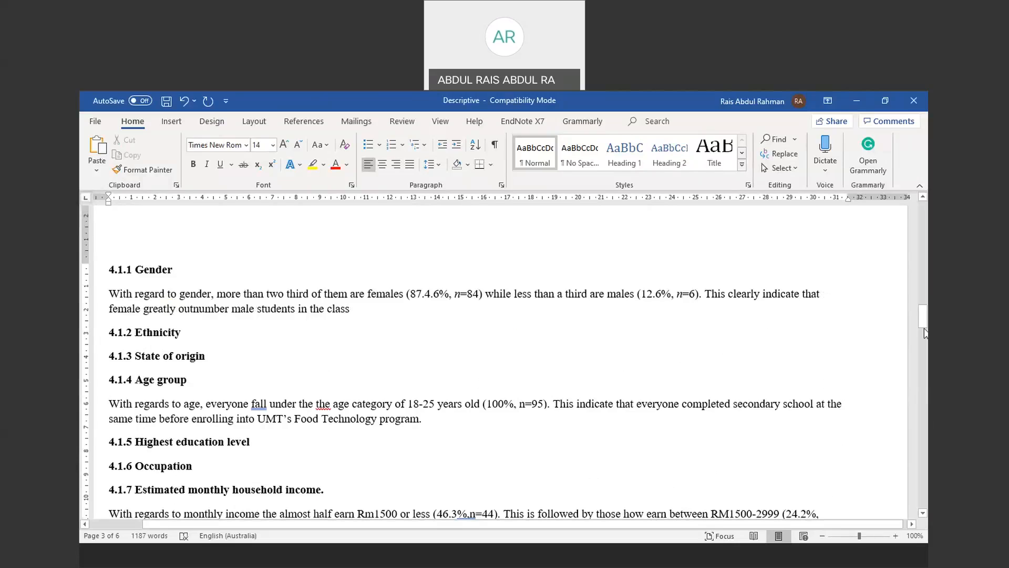
# Change the percentage of males in the 4.1.1 Gender paragraph to 6.6%
pyautogui.moveTo(923, 313)
pyautogui.mouseDown()
pyautogui.moveTo(927, 196)
pyautogui.moveTo(914, 316)
pyautogui.mouseUp()
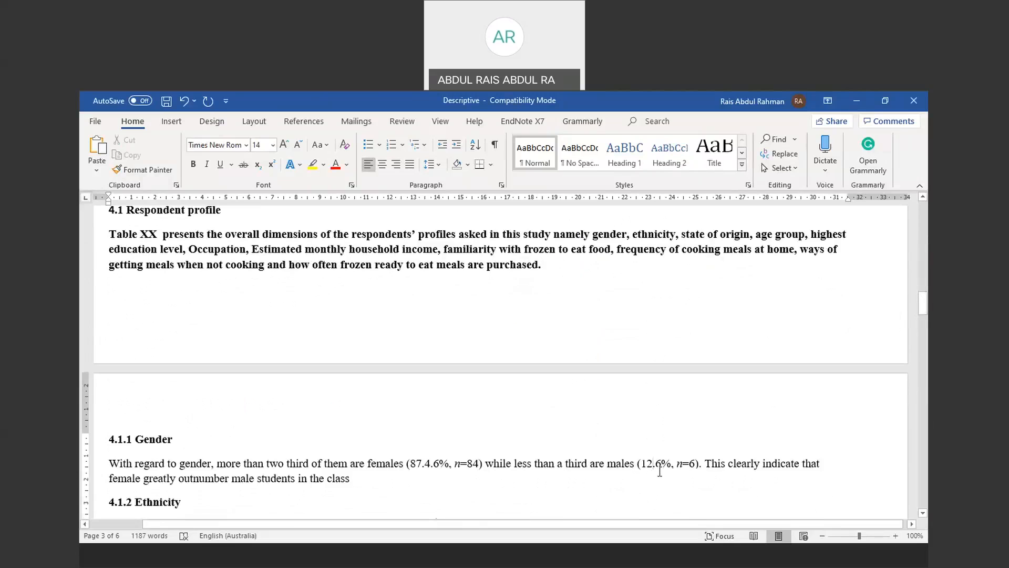
pyautogui.press('BackSpace')
pyautogui.press('BackSpace')
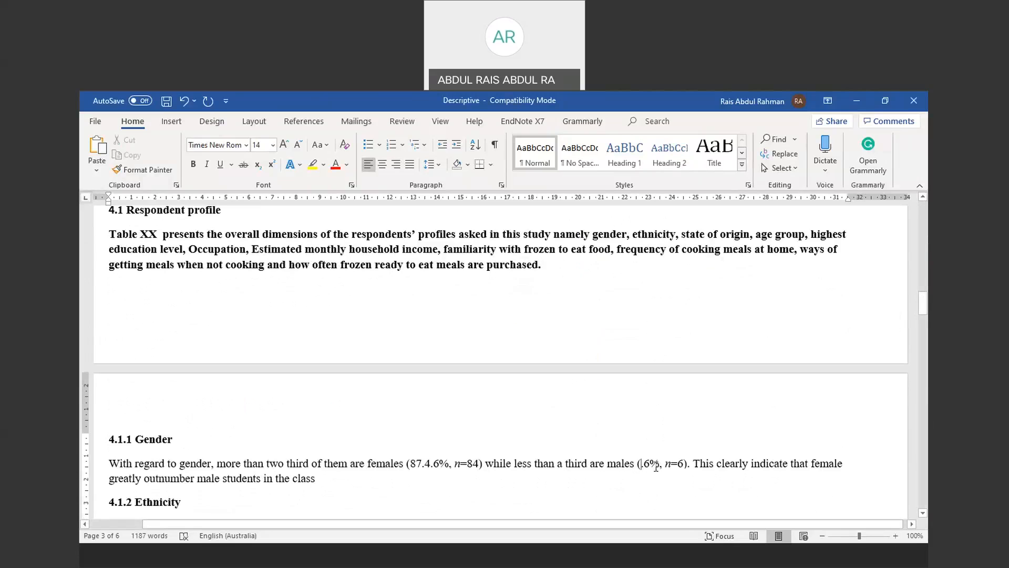
pyautogui.write('6')
# Correct the percentage of females in the 4.1.1 Gender paragraph to 93.3%
pyautogui.moveTo(924, 304)
pyautogui.mouseDown()
pyautogui.moveTo(921, 206)
pyautogui.moveTo(921, 362)
pyautogui.moveTo(922, 315)
pyautogui.mouseUp()
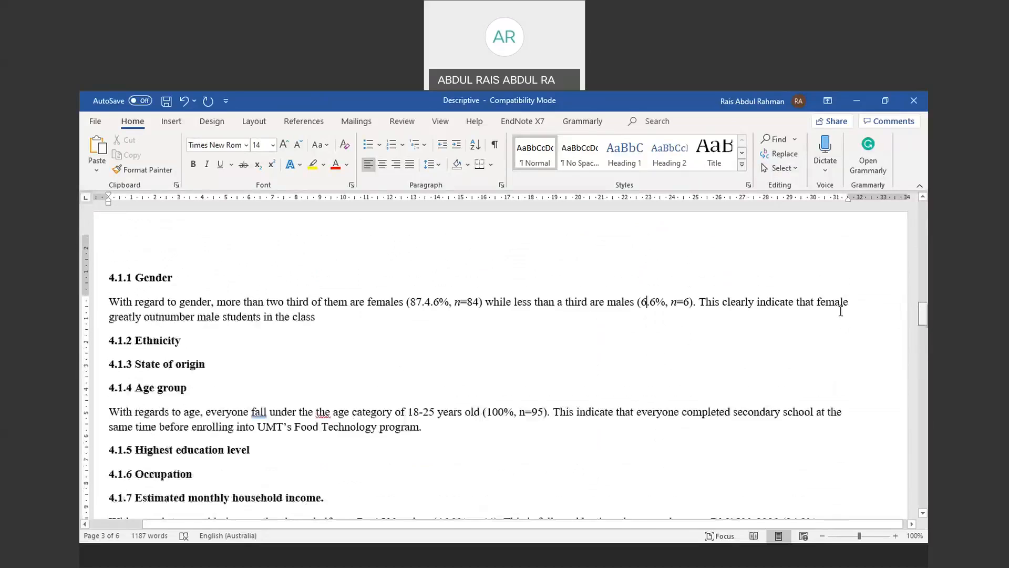
pyautogui.scroll(1, 459, 330)
pyautogui.click(434, 326)
pyautogui.press('Delete')
pyautogui.write('6')
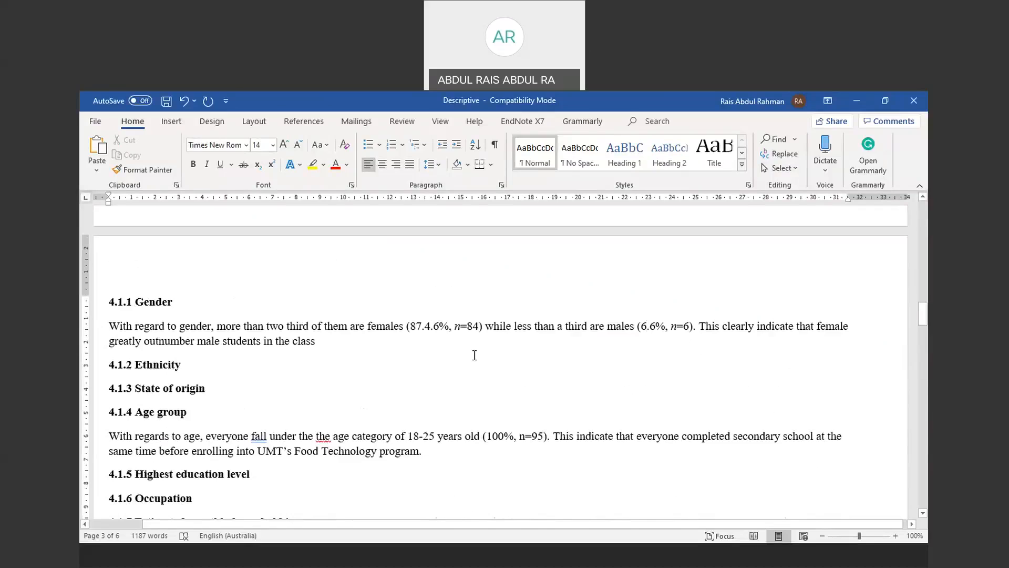
pyautogui.press('BackSpace')
pyautogui.press('BackSpace')
pyautogui.moveTo(435, 325); pyautogui.dragTo(410, 326)
pyautogui.press('BackSpace')
pyautogui.write('93.3')
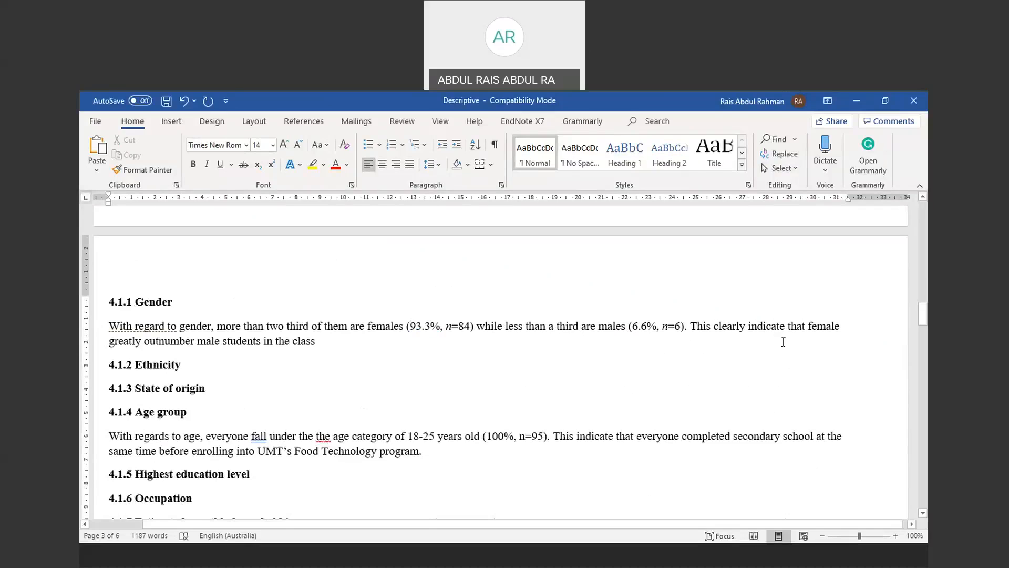
# Delete the duplicated word "the" before "age category" in the 4.1.4 Age group paragraph
pyautogui.moveTo(924, 315)
pyautogui.mouseDown()
pyautogui.moveTo(927, 295)
pyautogui.moveTo(926, 314)
pyautogui.mouseUp()
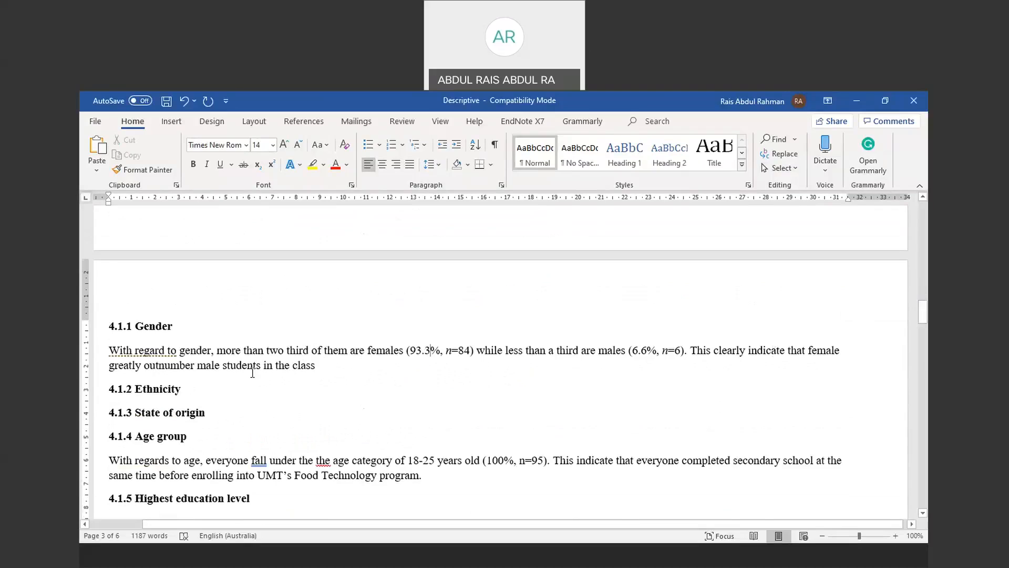
pyautogui.click(319, 366)
pyautogui.moveTo(924, 314); pyautogui.dragTo(927, 338)
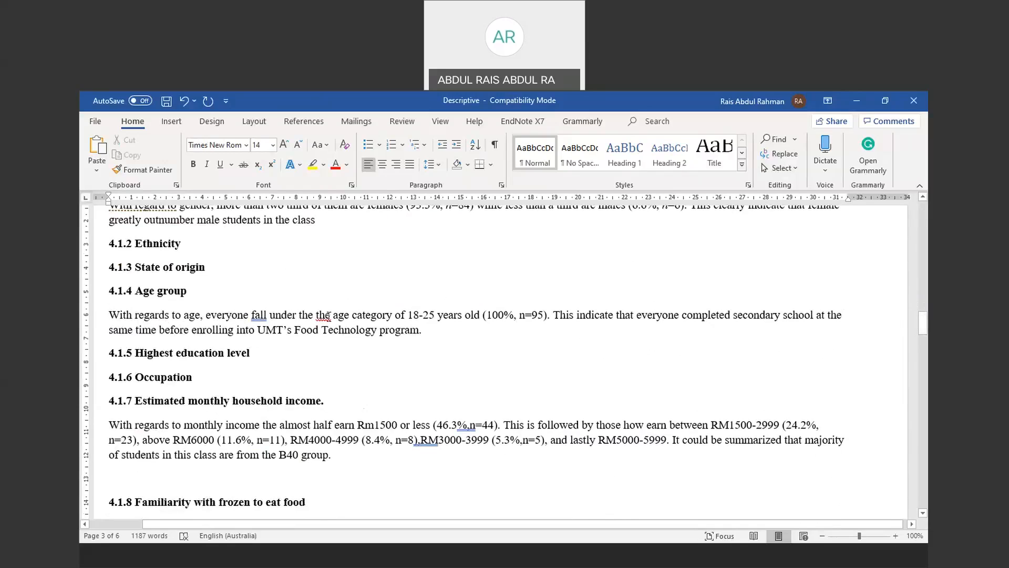
pyautogui.click(330, 314)
pyautogui.press('BackSpace')
pyautogui.press('BackSpace')
pyautogui.press('BackSpace')
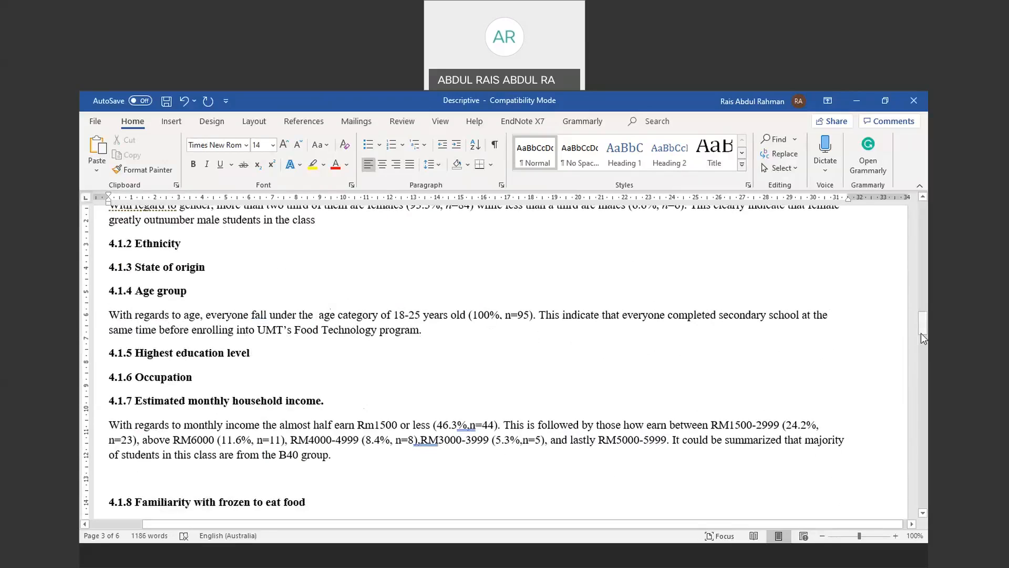
# Compare the 4.1.7 Estimated monthly household income paragraph with the household income rows of the Demographic Profile table
pyautogui.scroll(-2, 922, 332)
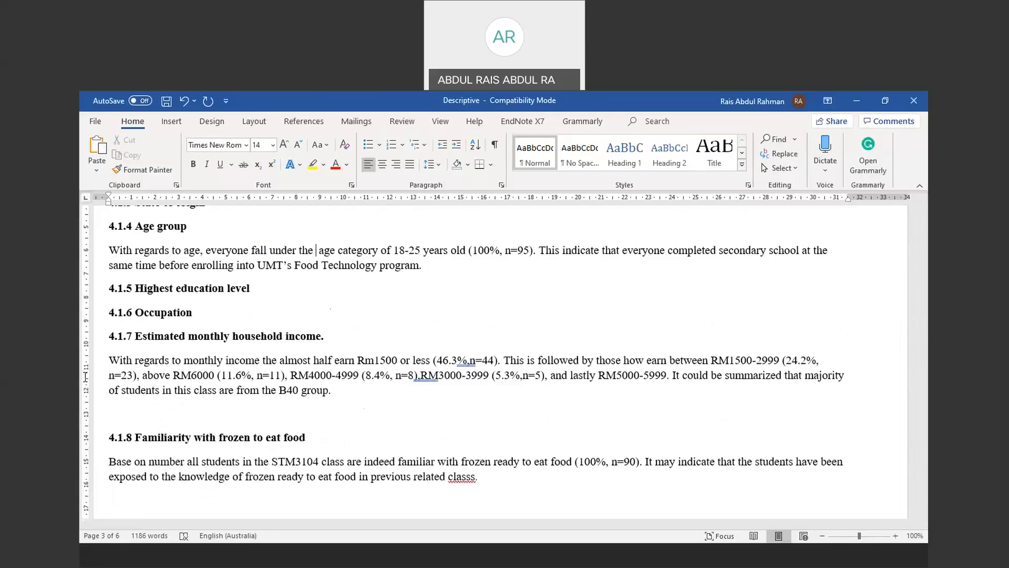
pyautogui.moveTo(115, 357); pyautogui.dragTo(367, 389)
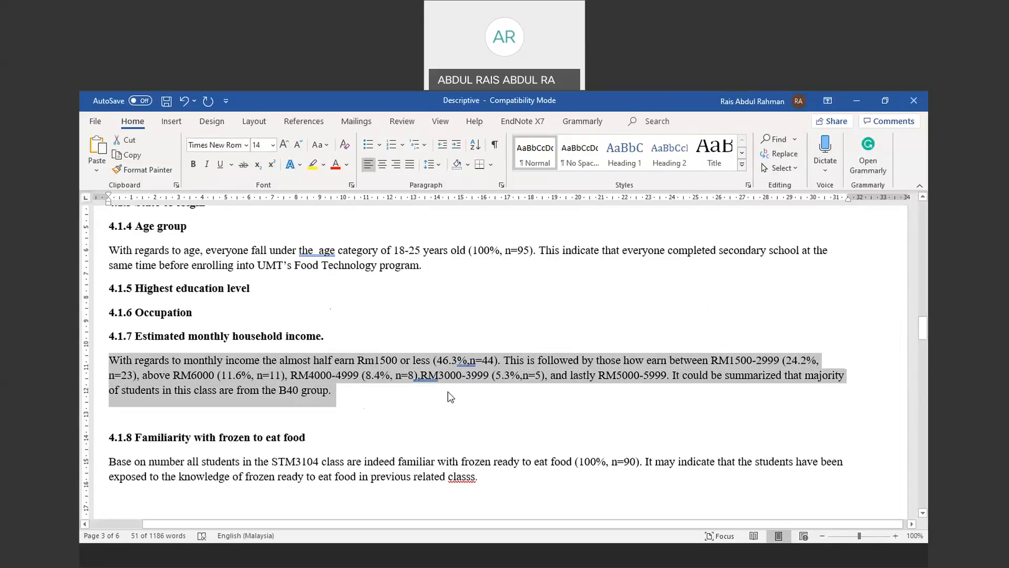
pyautogui.click(151, 360)
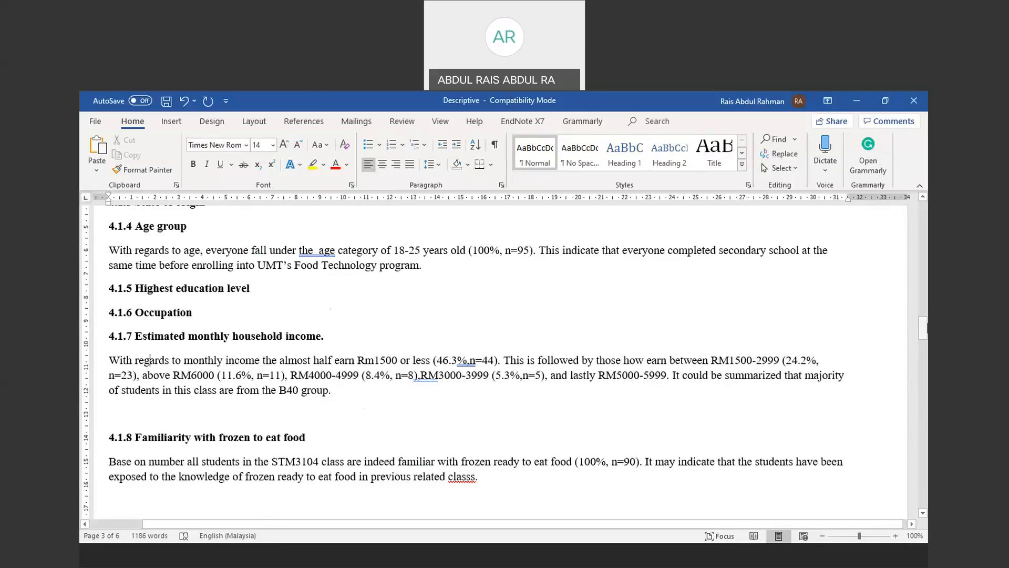
pyautogui.moveTo(925, 329); pyautogui.dragTo(921, 254)
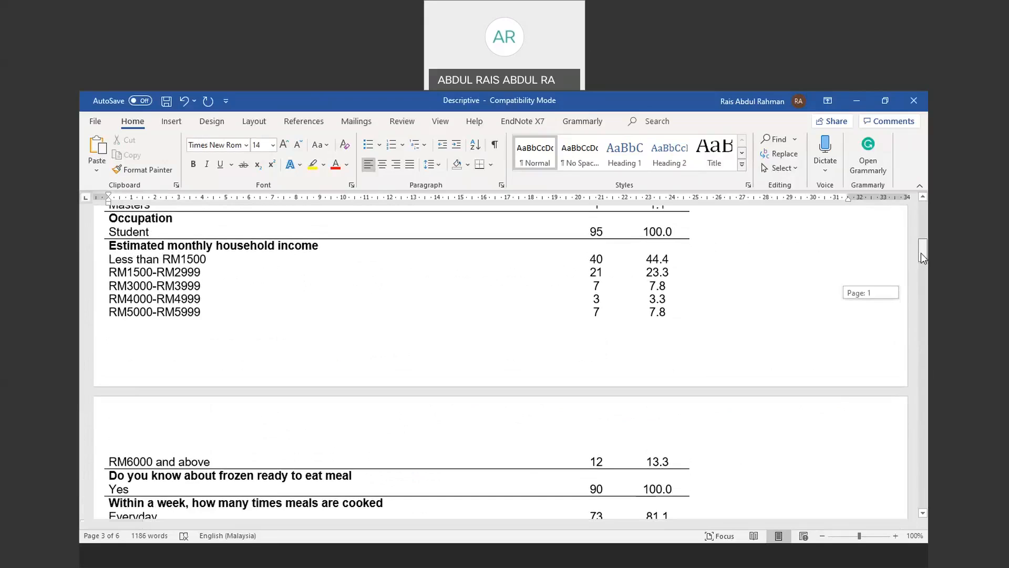
pyautogui.moveTo(920, 254); pyautogui.dragTo(921, 253)
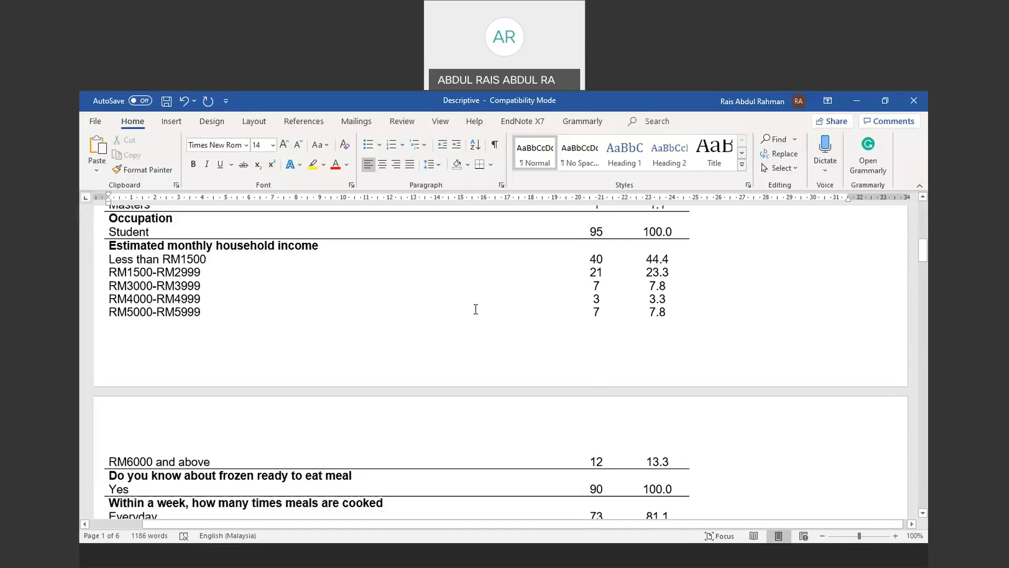
pyautogui.moveTo(628, 262); pyautogui.dragTo(670, 268)
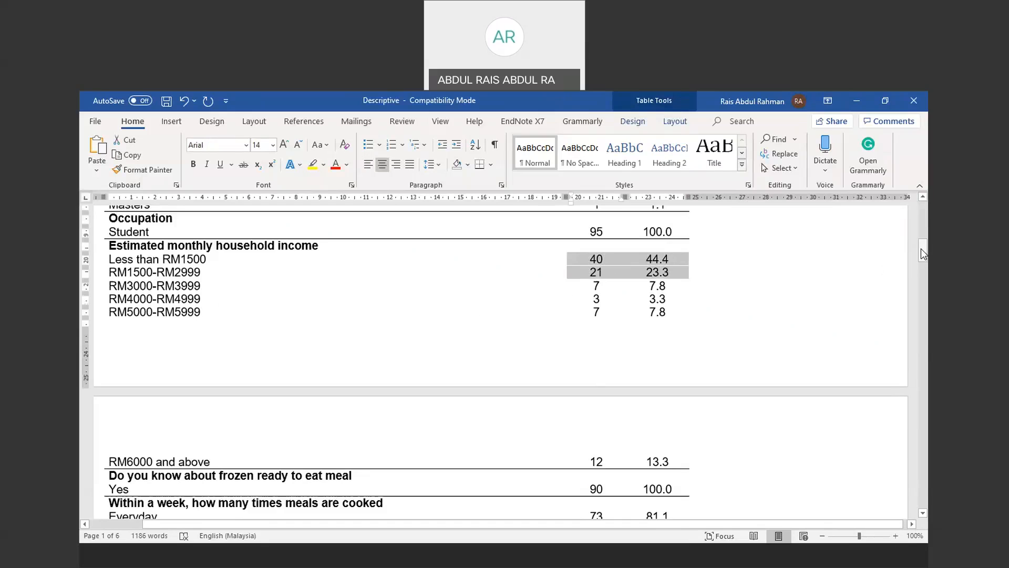
# Correct the misspelled word "classs" to "class" in the 4.1.8 Familiarity with frozen to eat food paragraph
pyautogui.moveTo(922, 254); pyautogui.dragTo(917, 342)
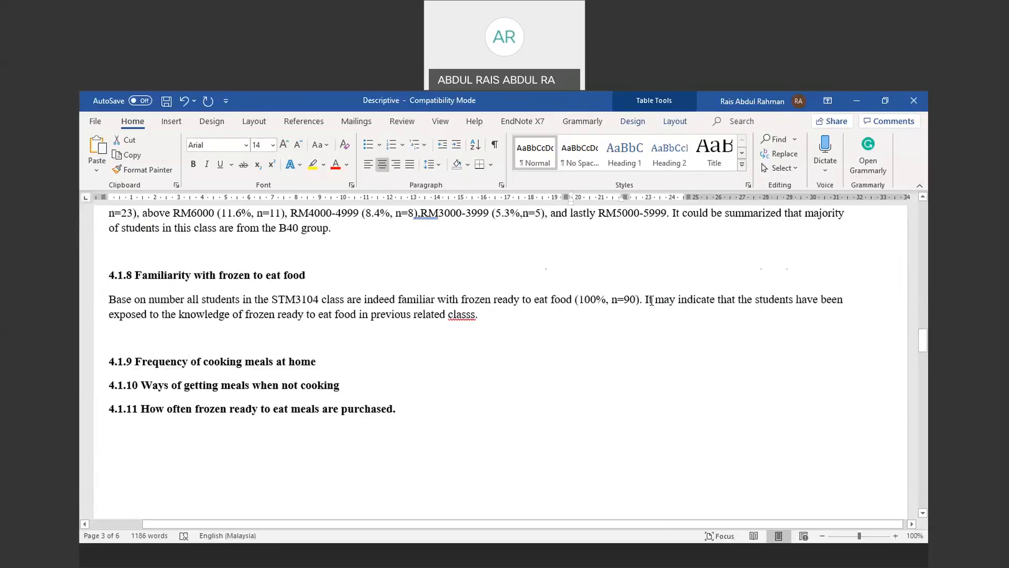
pyautogui.click(467, 316)
pyautogui.press('BackSpace')
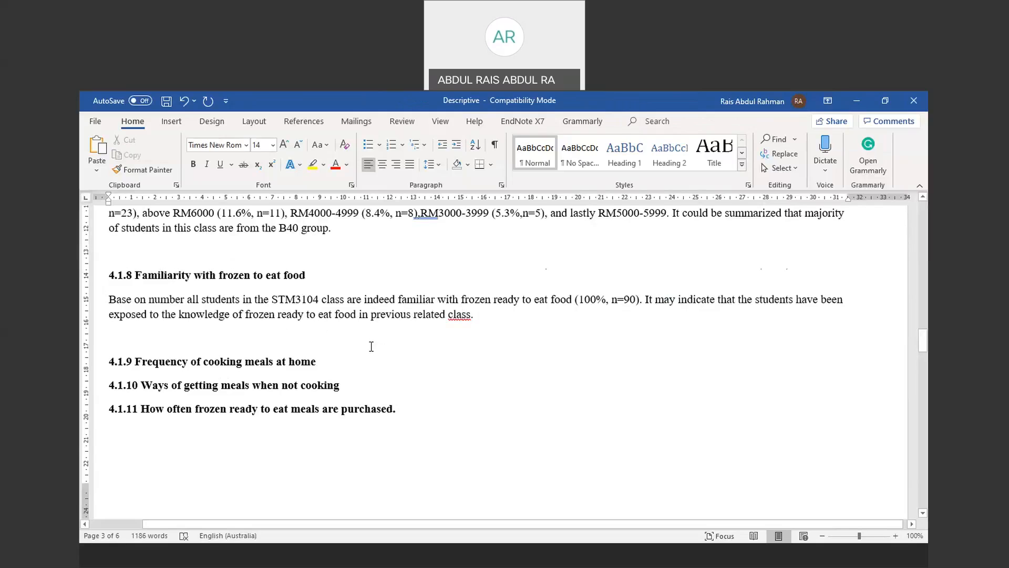
# Review the two guidelines on reporting frequencies and percentages above the 4.1 Respondent profile section
pyautogui.moveTo(926, 347); pyautogui.dragTo(219, 290)
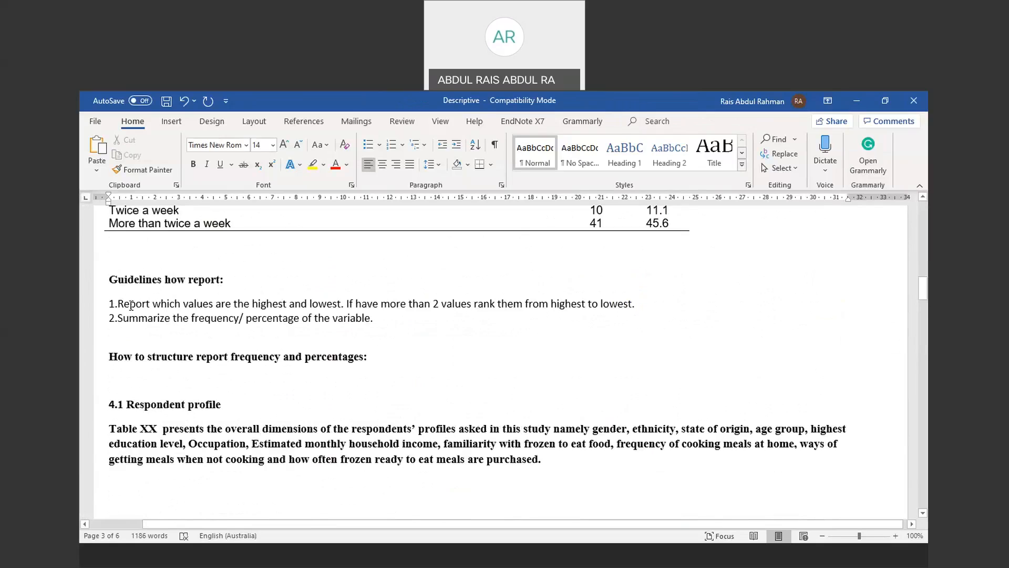
pyautogui.moveTo(126, 305); pyautogui.dragTo(561, 318)
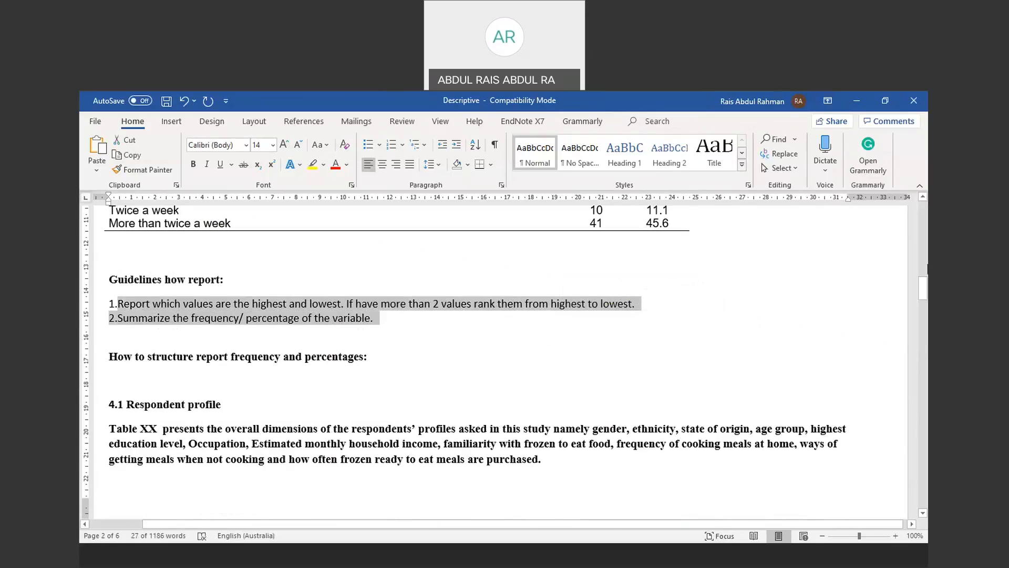
pyautogui.moveTo(927, 288); pyautogui.dragTo(927, 206)
pyautogui.click(832, 237)
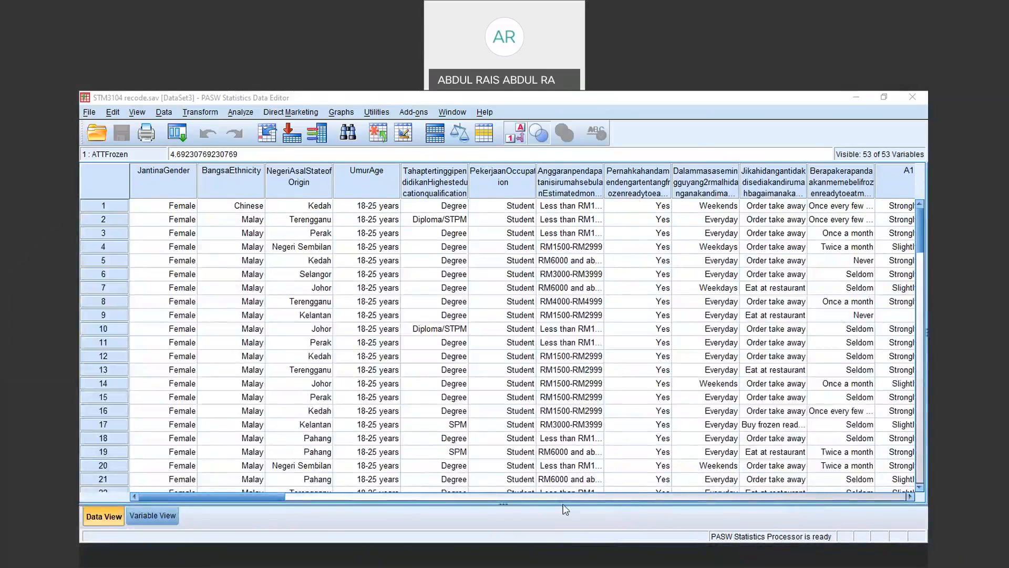
# Switch to the PASW Statistics Viewer output and examine the bar charts for gender, ethnicity and state of origin
pyautogui.click(455, 505)
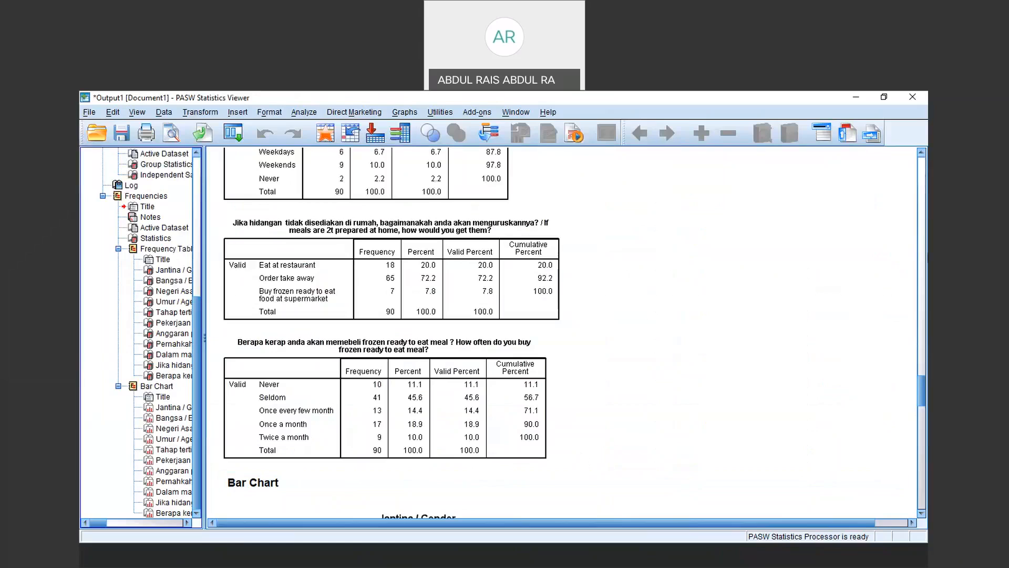
pyautogui.moveTo(920, 388)
pyautogui.mouseDown()
pyautogui.moveTo(918, 423)
pyautogui.moveTo(914, 403)
pyautogui.mouseUp()
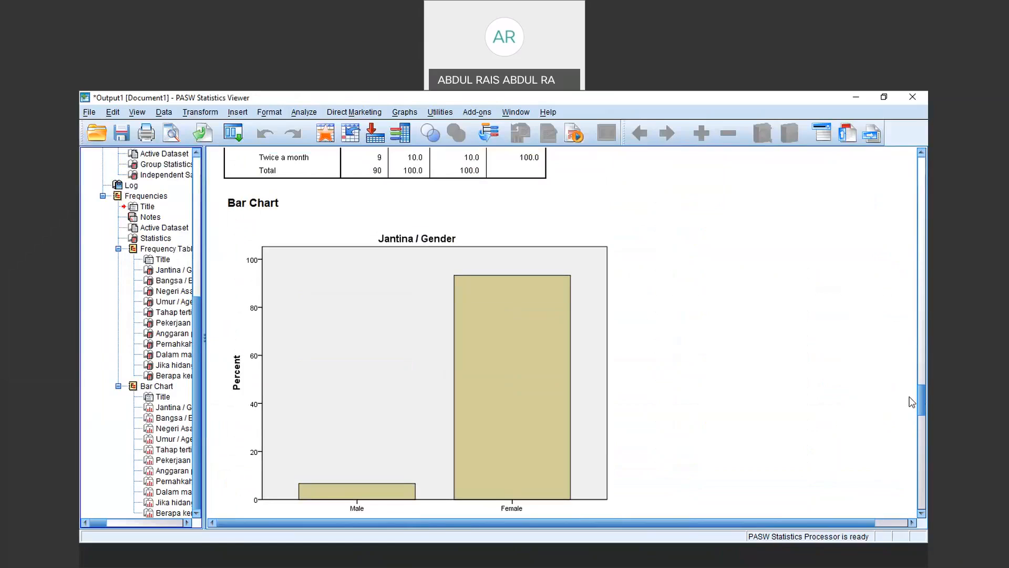
pyautogui.scroll(-1, 911, 402)
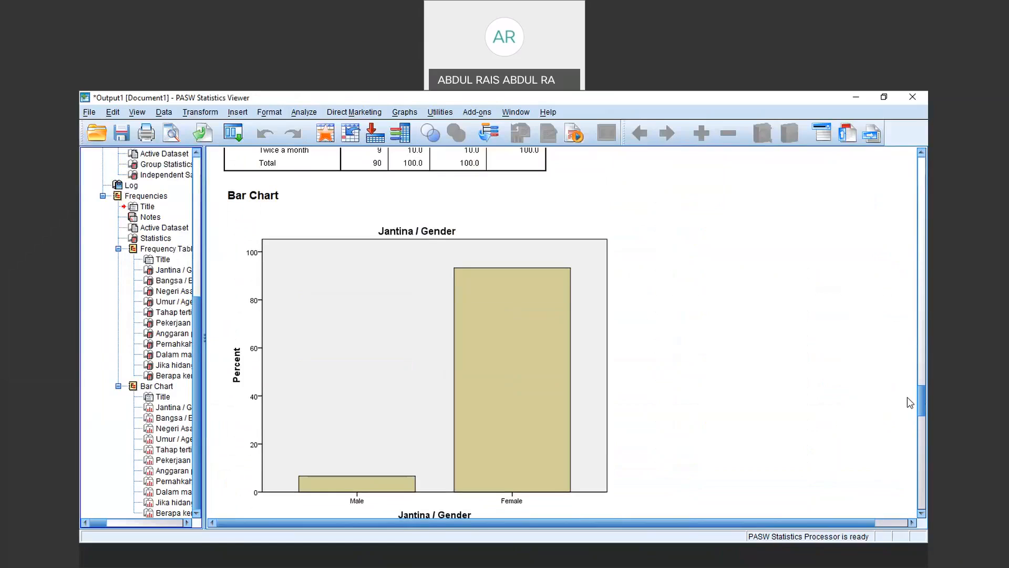
pyautogui.scroll(-3, 911, 403)
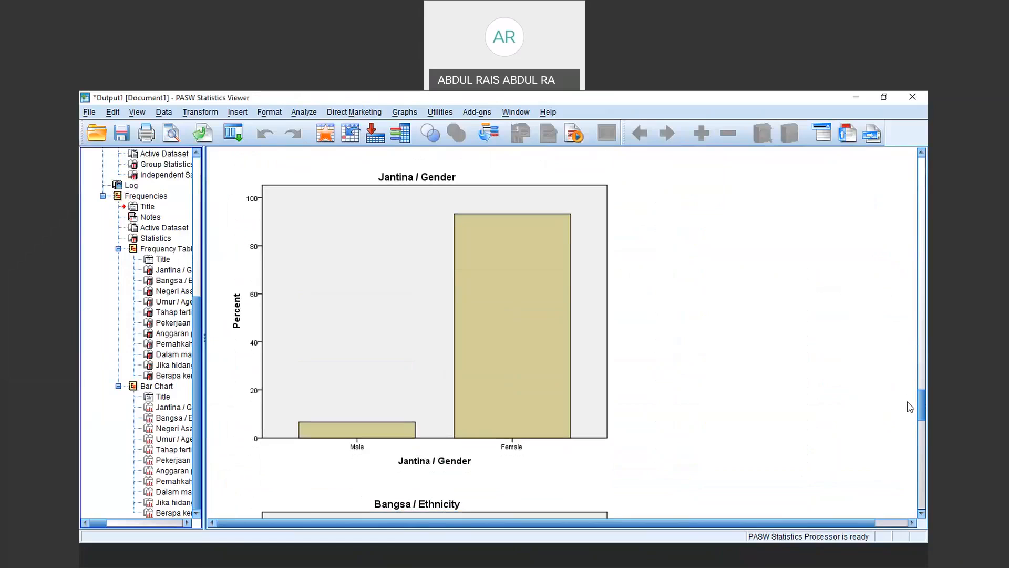
pyautogui.scroll(-15, 910, 407)
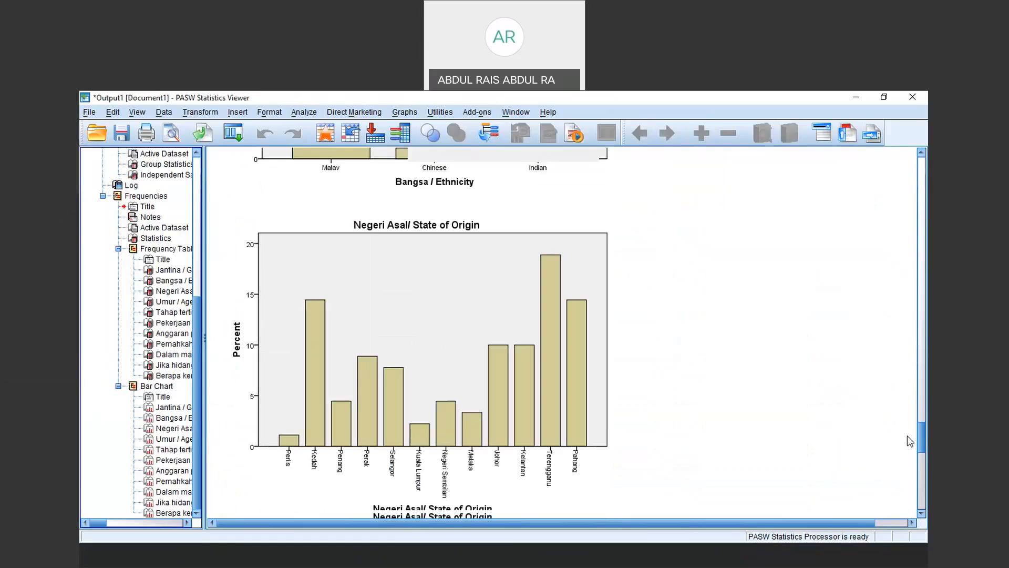
pyautogui.scroll(12, 909, 445)
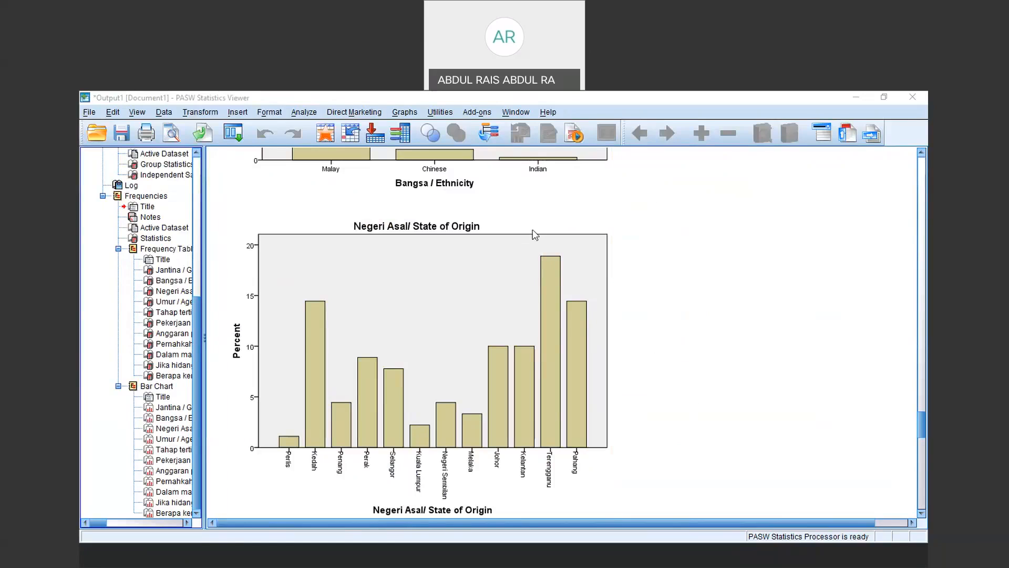
# Switch to the 05 PRE DETERMINE document in Word and examine the 4.2.1 Customer category paragraph with its Figure 4.1 chart
pyautogui.hotkey('alt', 'Tab')
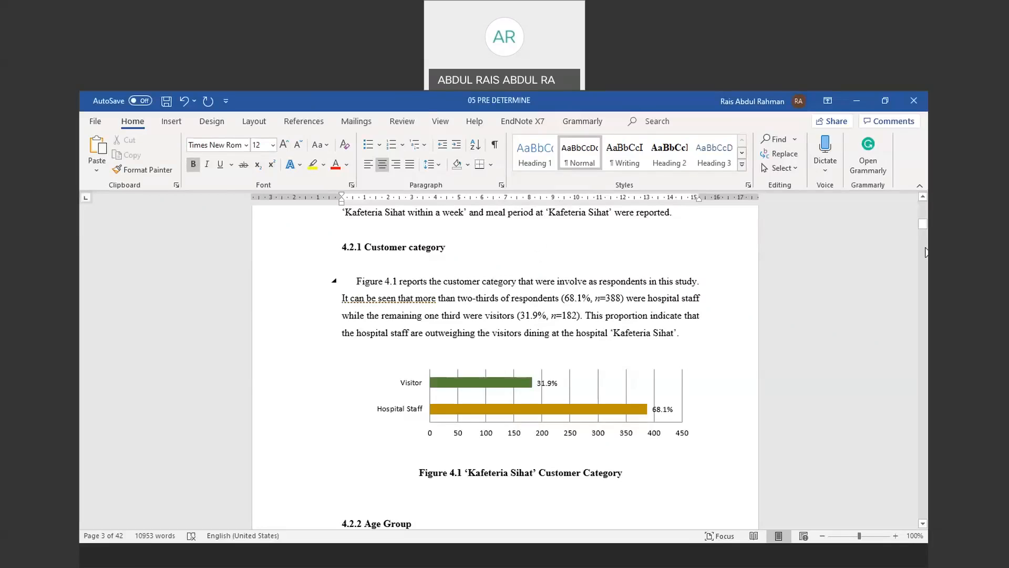
pyautogui.moveTo(924, 228); pyautogui.dragTo(925, 227)
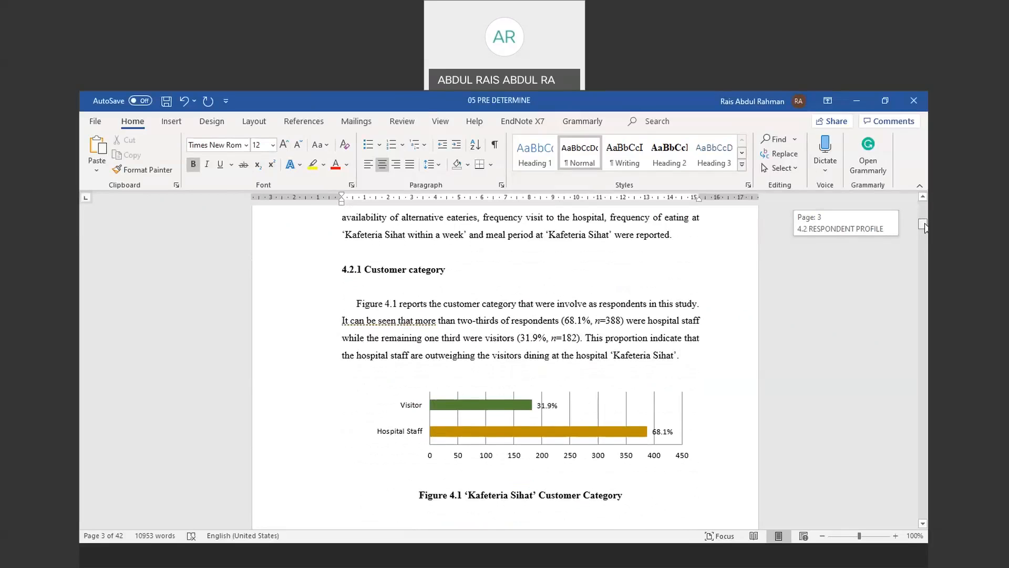
pyautogui.moveTo(925, 226); pyautogui.dragTo(925, 227)
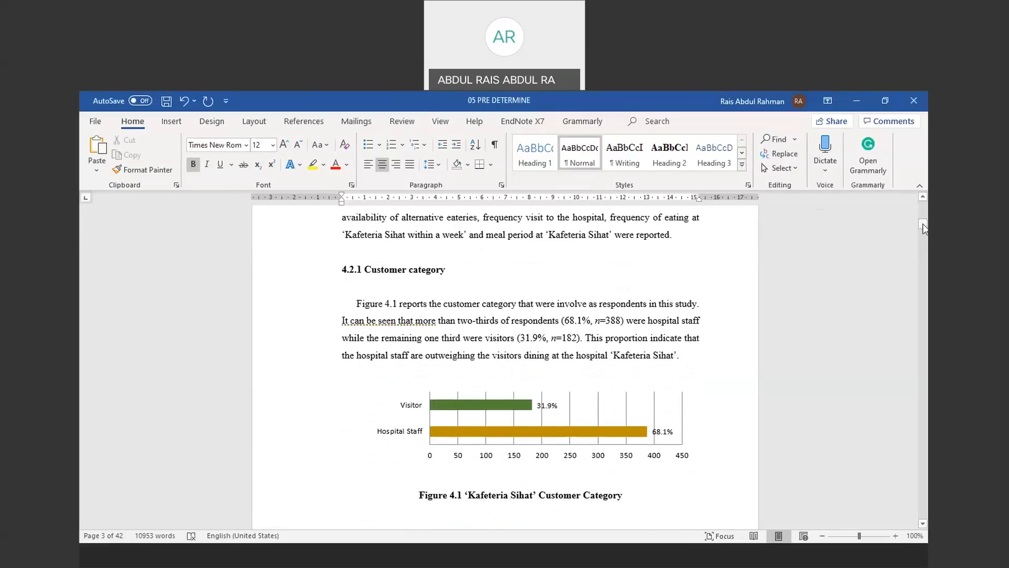
# Insert blank lines below Figure 4.2 to push the 4.2.3 Gender heading onto the next page
pyautogui.moveTo(924, 226); pyautogui.dragTo(925, 241)
pyautogui.click(413, 312)
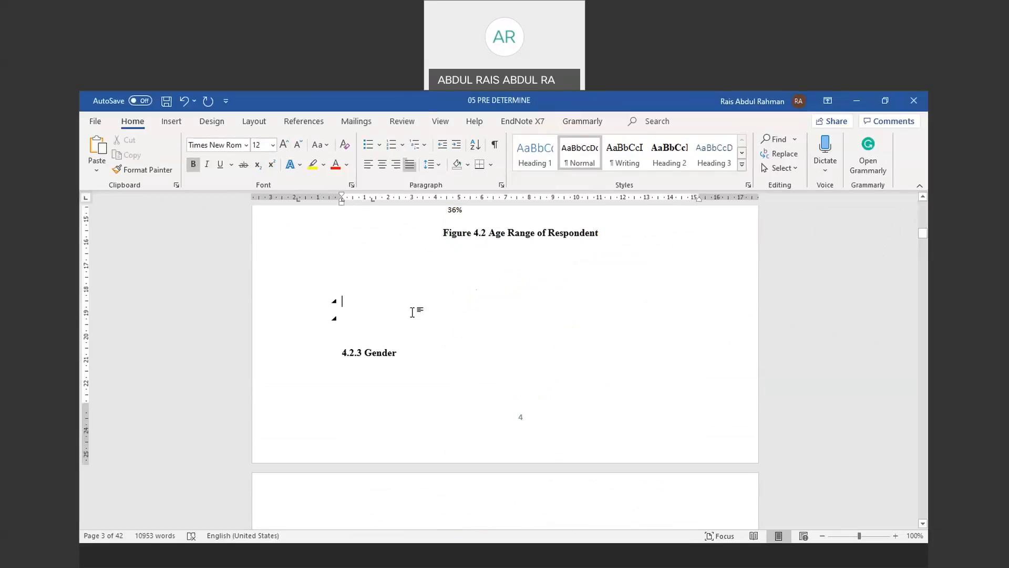
pyautogui.press('Return')
pyautogui.press('Return')
pyautogui.press('Return')
pyautogui.press('Return')
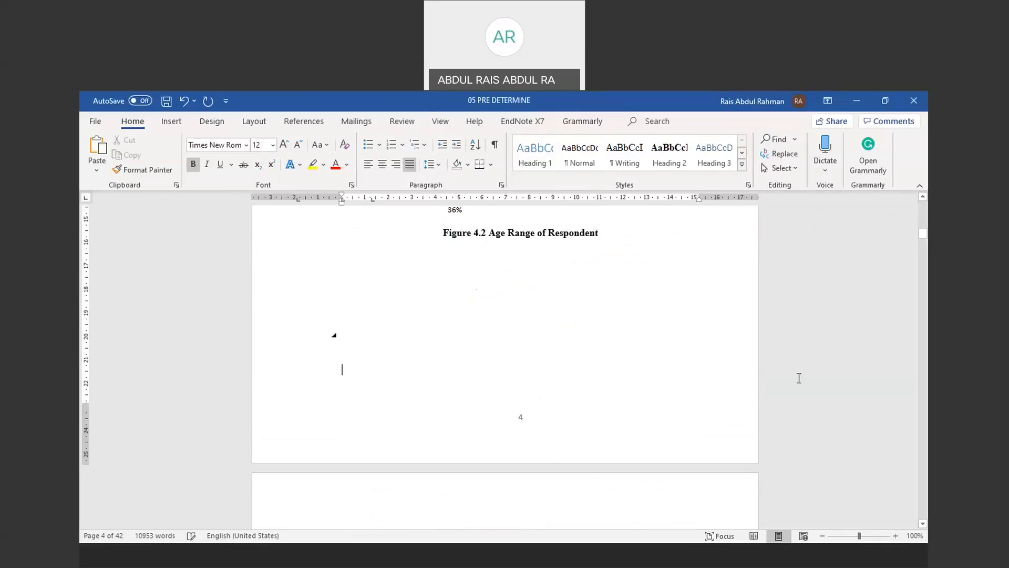
# Examine how the 4.2.3 Gender paragraph reports the percentages together with the Figure 4.3 bar chart
pyautogui.moveTo(924, 234); pyautogui.dragTo(925, 236)
pyautogui.click(693, 266)
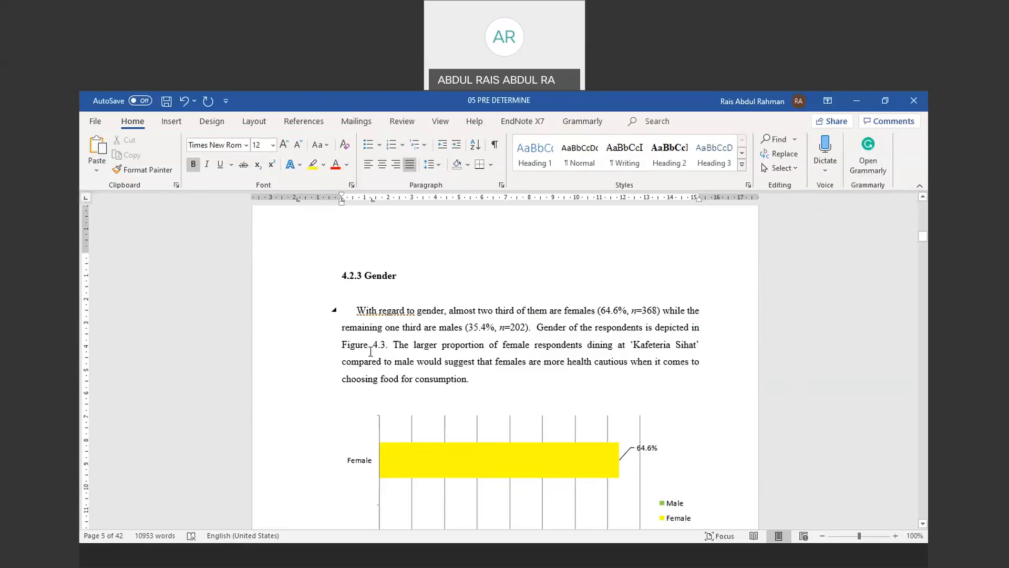
pyautogui.click(923, 523)
pyautogui.click(923, 523)
pyautogui.click(923, 524)
pyautogui.click(923, 524)
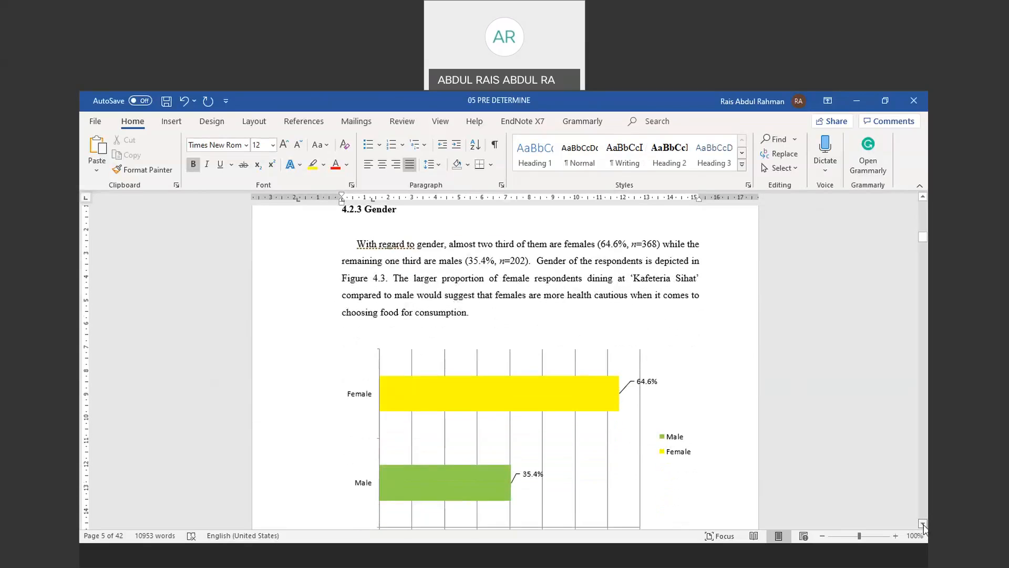
pyautogui.click(923, 524)
pyautogui.click(923, 524)
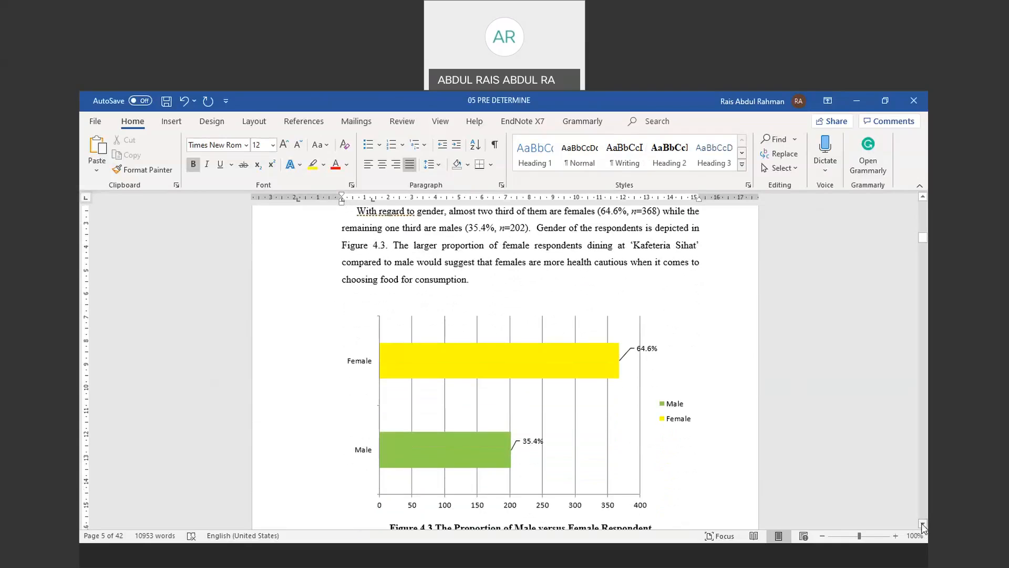
# Examine the 4.2.5 Education Background paragraph and the Figure 4.5 education level chart
pyautogui.moveTo(925, 242); pyautogui.dragTo(925, 249)
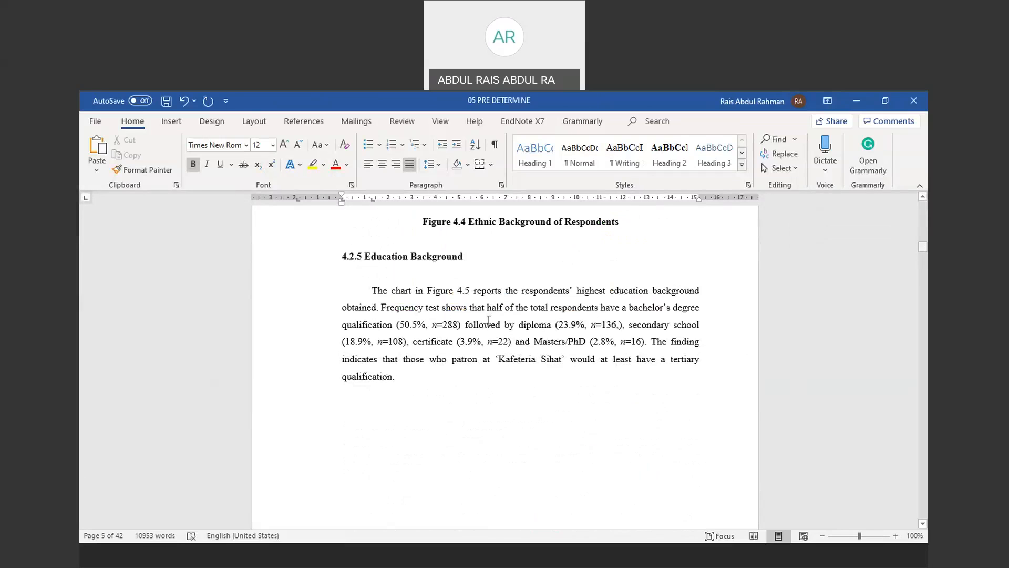
pyautogui.moveTo(372, 290); pyautogui.dragTo(495, 451)
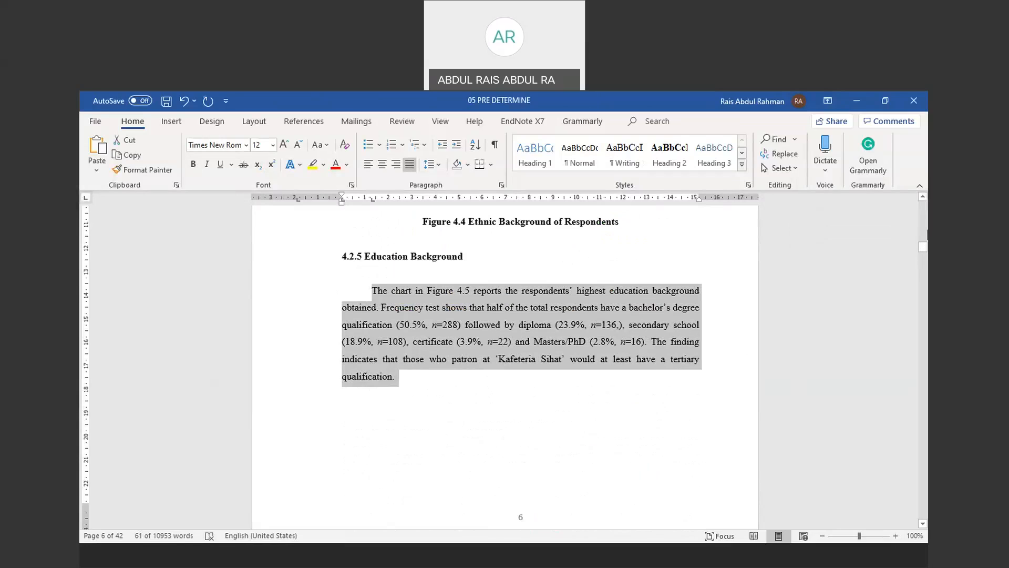
pyautogui.moveTo(923, 252); pyautogui.dragTo(923, 256)
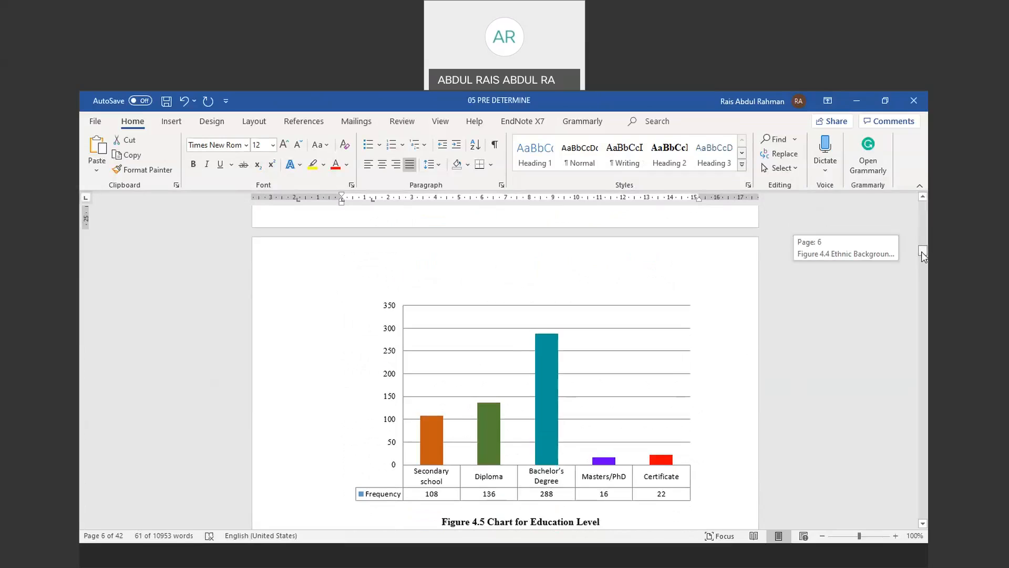
pyautogui.moveTo(924, 255); pyautogui.dragTo(922, 257)
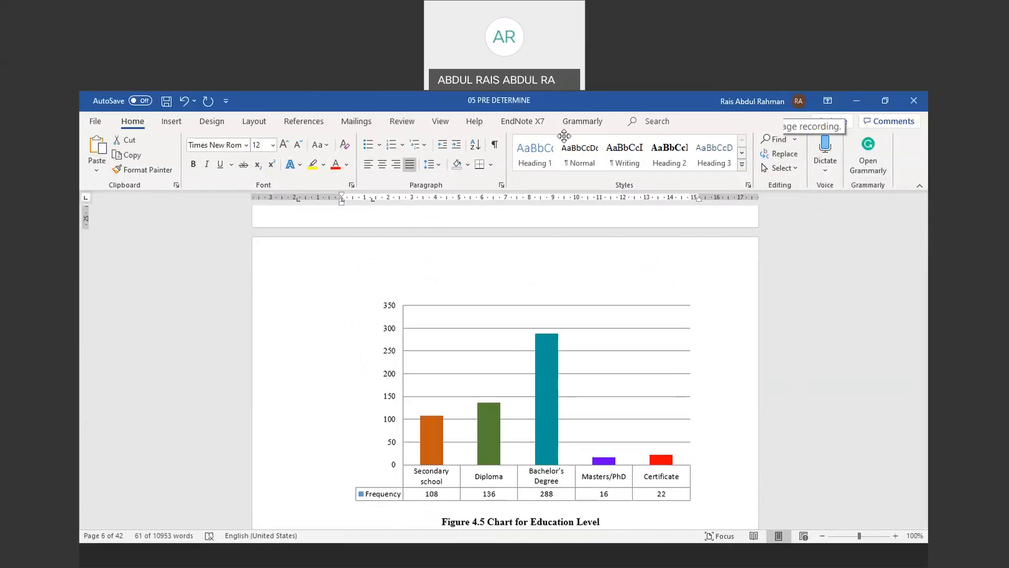
# Return to the Descriptive document and review the mean score tables and reporting guidelines for the main variables
pyautogui.hotkey('alt', 'Tab')
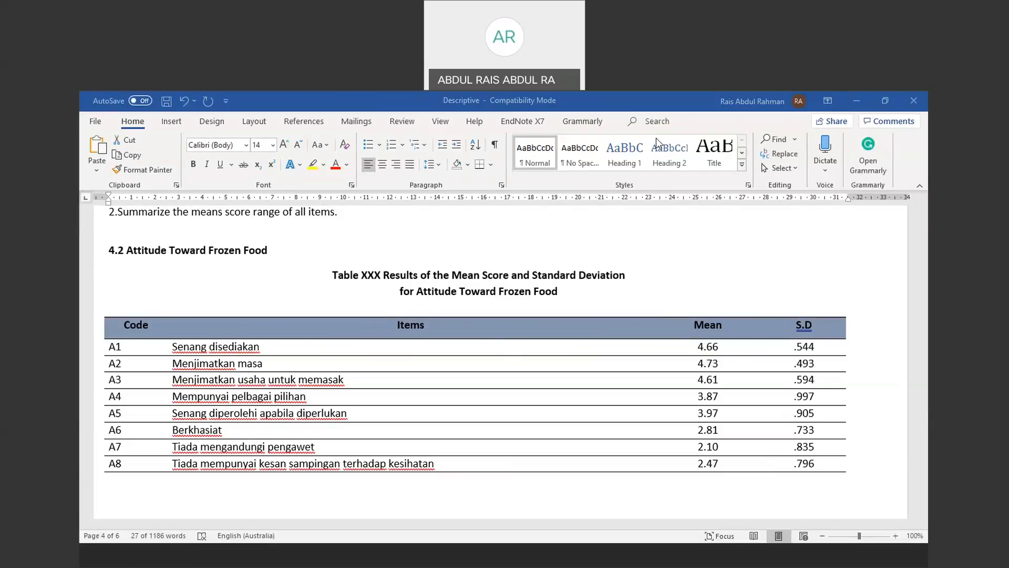
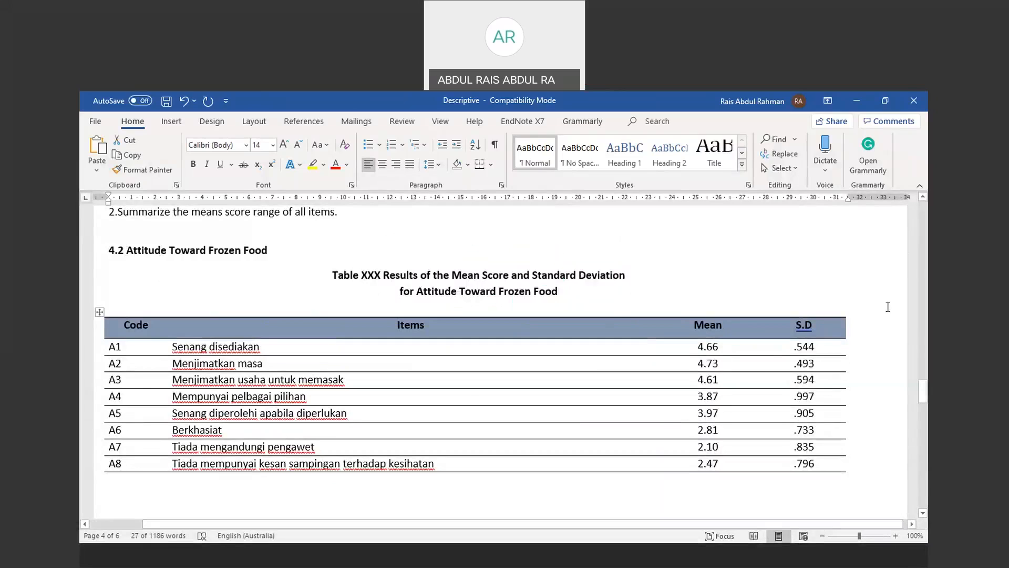
pyautogui.moveTo(923, 392); pyautogui.dragTo(927, 496)
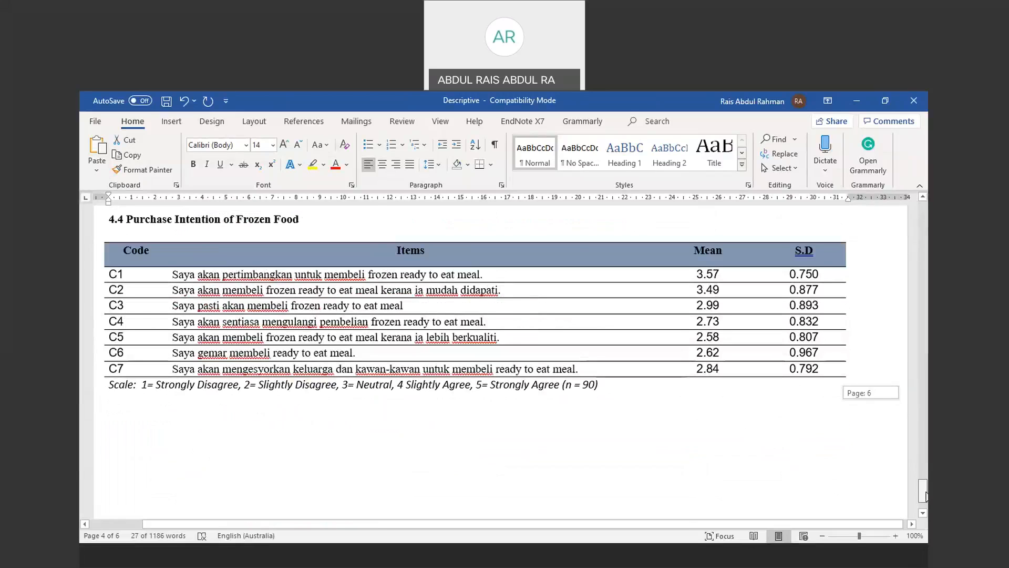
pyautogui.moveTo(926, 495); pyautogui.dragTo(926, 387)
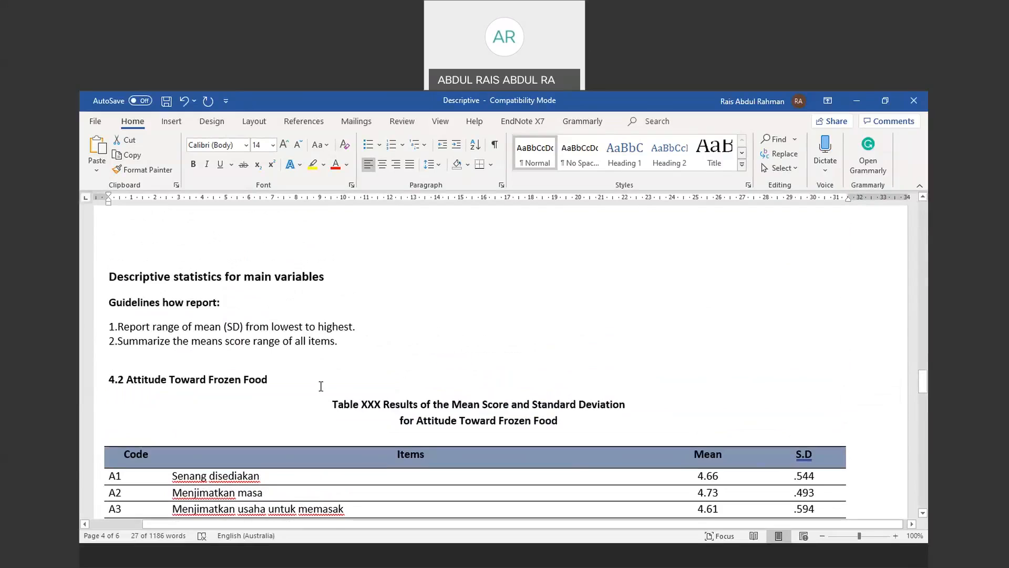
pyautogui.click(127, 263)
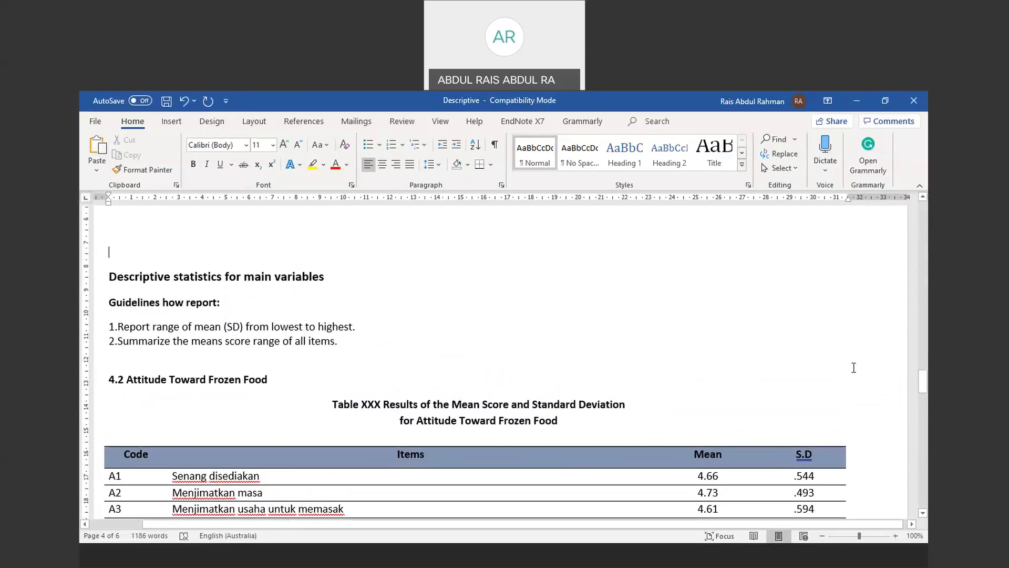
# Insert blank lines above the 4.2 Attitude Toward Frozen Food heading so that the section starts on a new page
pyautogui.moveTo(924, 380)
pyautogui.mouseDown()
pyautogui.moveTo(926, 423)
pyautogui.moveTo(920, 379)
pyautogui.mouseUp()
pyautogui.click(284, 299)
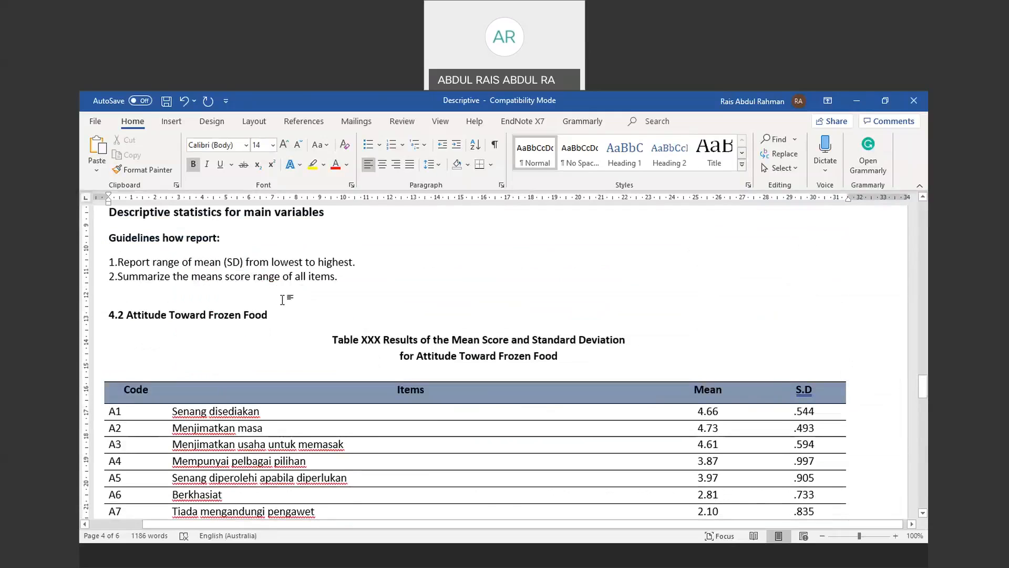
pyautogui.press('Return')
pyautogui.press('Return')
pyautogui.press('Return')
pyautogui.press('Return')
pyautogui.press('Return')
pyautogui.press('Return')
pyautogui.press('Return')
pyautogui.press('Return')
pyautogui.press('Return')
pyautogui.press('Return')
pyautogui.press('Return')
pyautogui.press('Return')
pyautogui.press('Return')
pyautogui.press('Return')
pyautogui.press('Return')
pyautogui.press('Return')
pyautogui.press('Return')
pyautogui.press('Return')
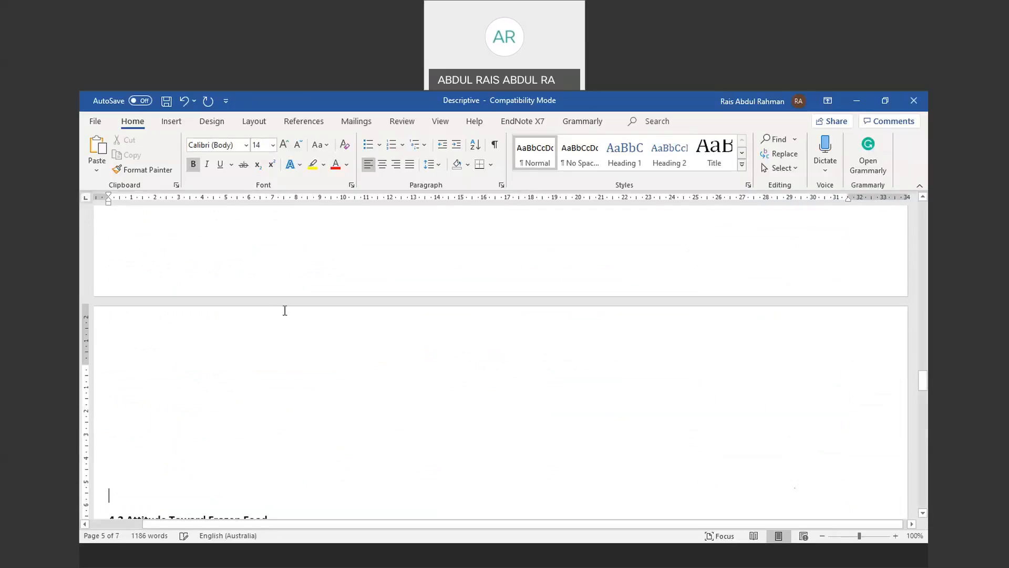
pyautogui.press('BackSpace')
pyautogui.press('BackSpace')
pyautogui.press('BackSpace')
pyautogui.press('BackSpace')
pyautogui.press('BackSpace')
pyautogui.press('BackSpace')
pyautogui.press('BackSpace')
pyautogui.press('BackSpace')
pyautogui.press('BackSpace')
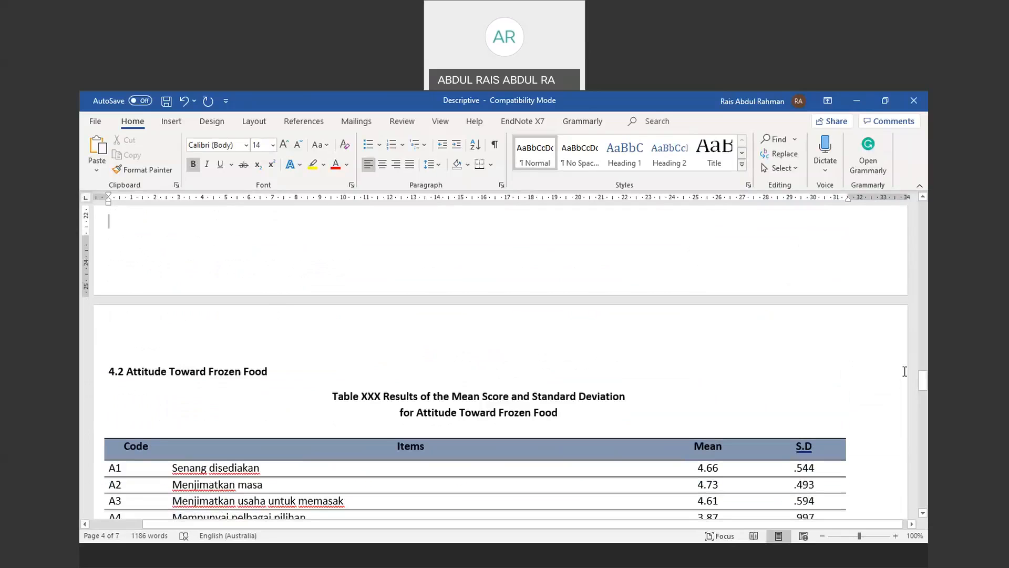
# Make the mean score summary paragraph below the Attitude Toward Frozen Food table bold
pyautogui.moveTo(923, 380); pyautogui.dragTo(925, 404)
pyautogui.moveTo(106, 405); pyautogui.dragTo(282, 456)
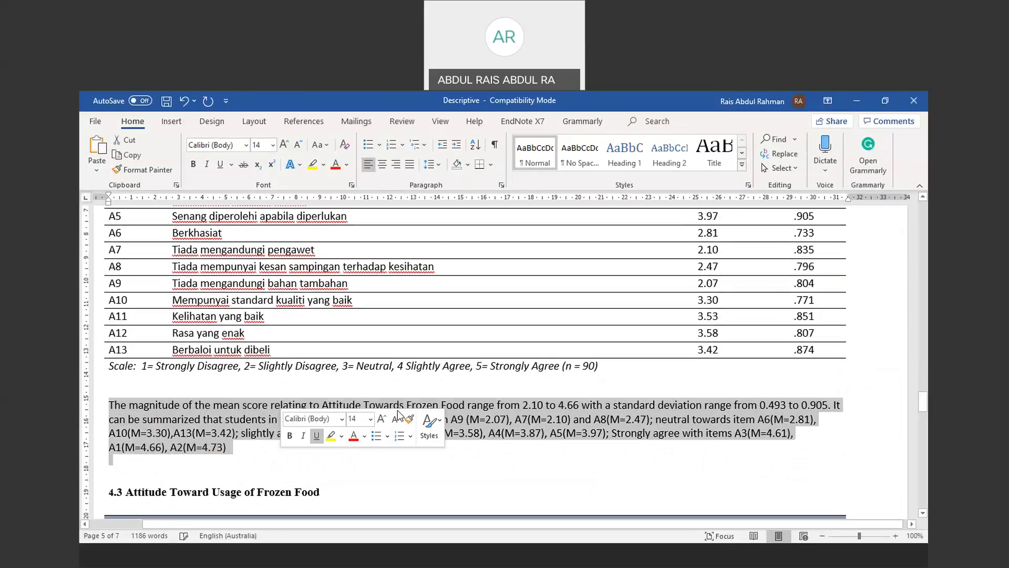
pyautogui.click(193, 164)
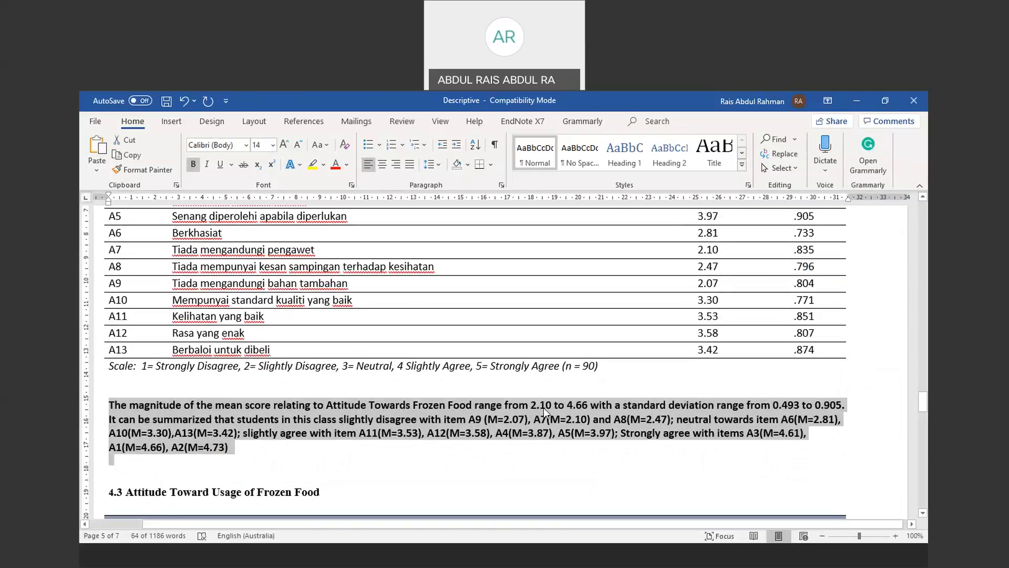
pyautogui.hotkey('ctrl', 'c')
pyautogui.scroll(1, 149, 440)
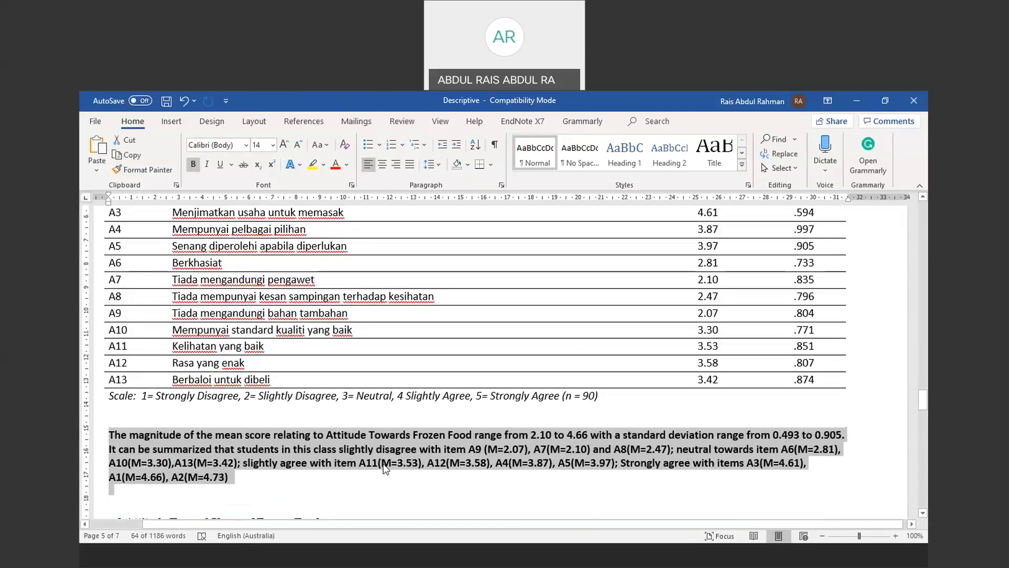
pyautogui.click(269, 465)
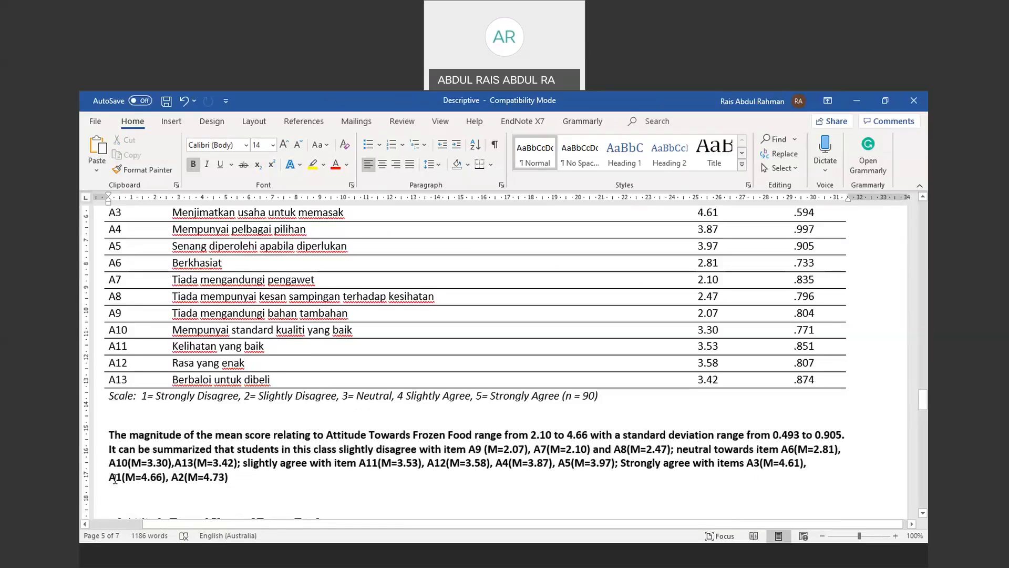
# Review the Attitude Towards Frozen Food summary paragraph, highlighting the neutral item A6 and the slightly agree items A11, A12, A4 and A5
pyautogui.scroll(-1, 183, 479)
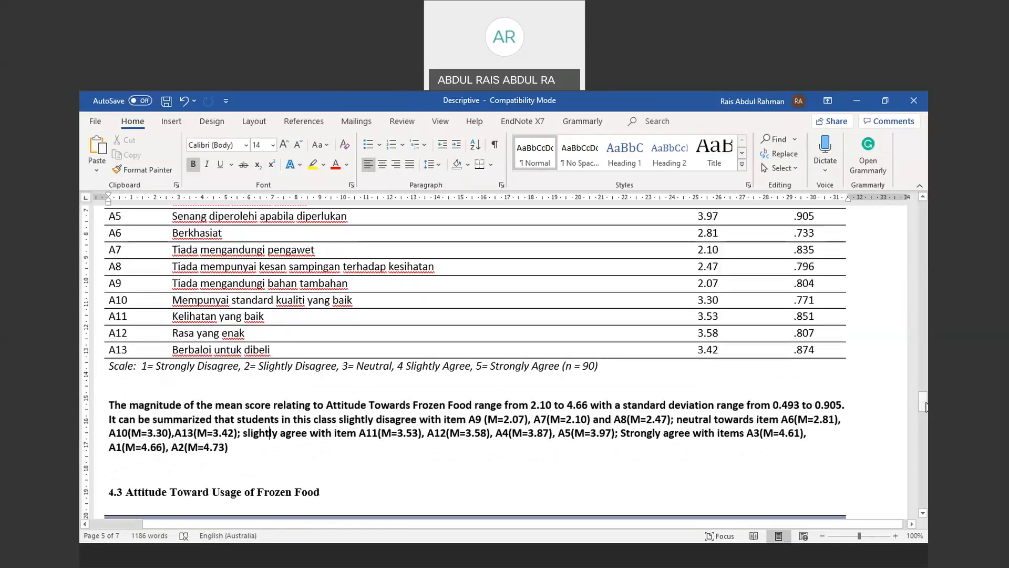
pyautogui.moveTo(926, 406); pyautogui.dragTo(926, 405)
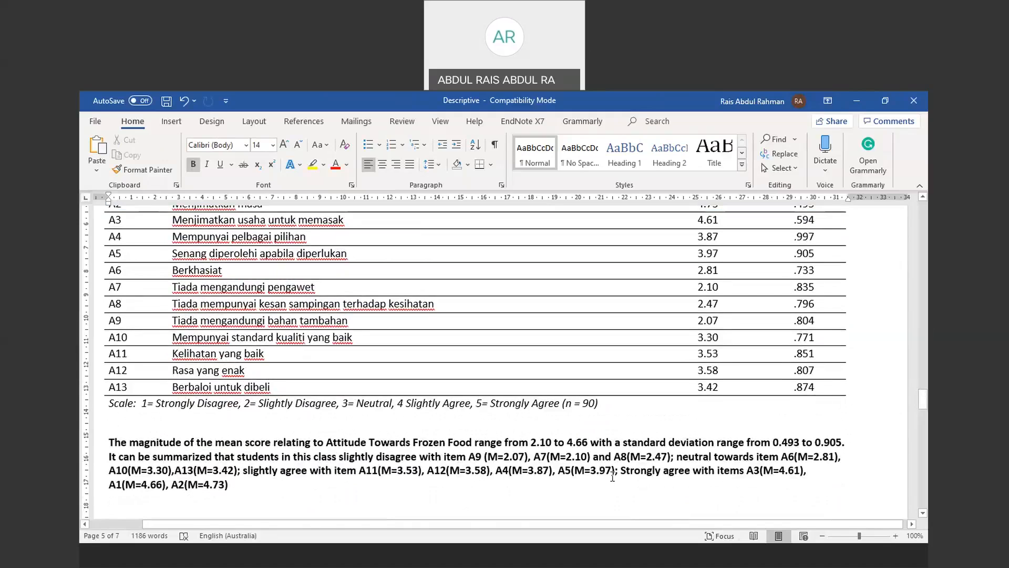
pyautogui.moveTo(684, 457); pyautogui.dragTo(835, 461)
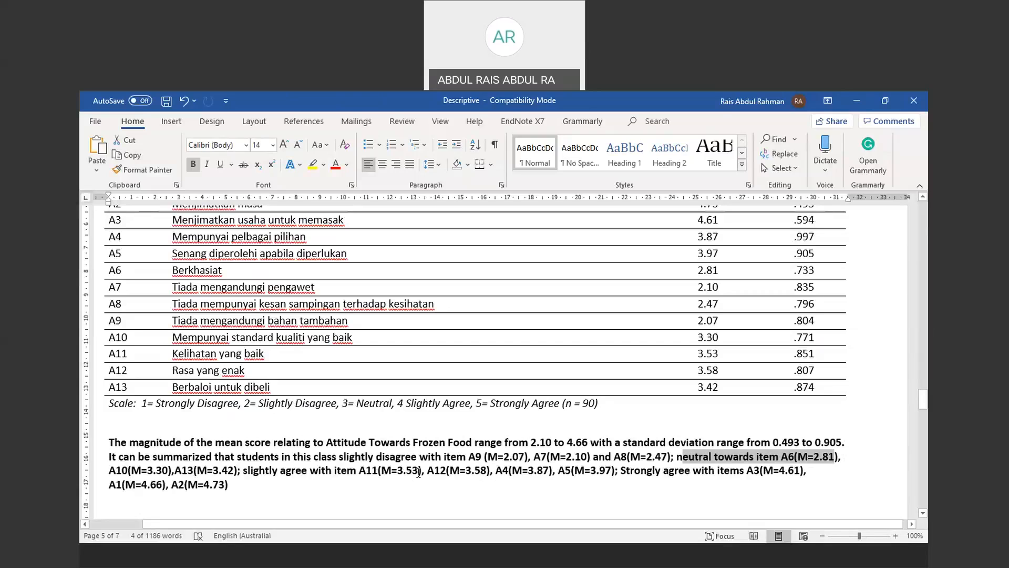
pyautogui.moveTo(366, 473); pyautogui.dragTo(613, 475)
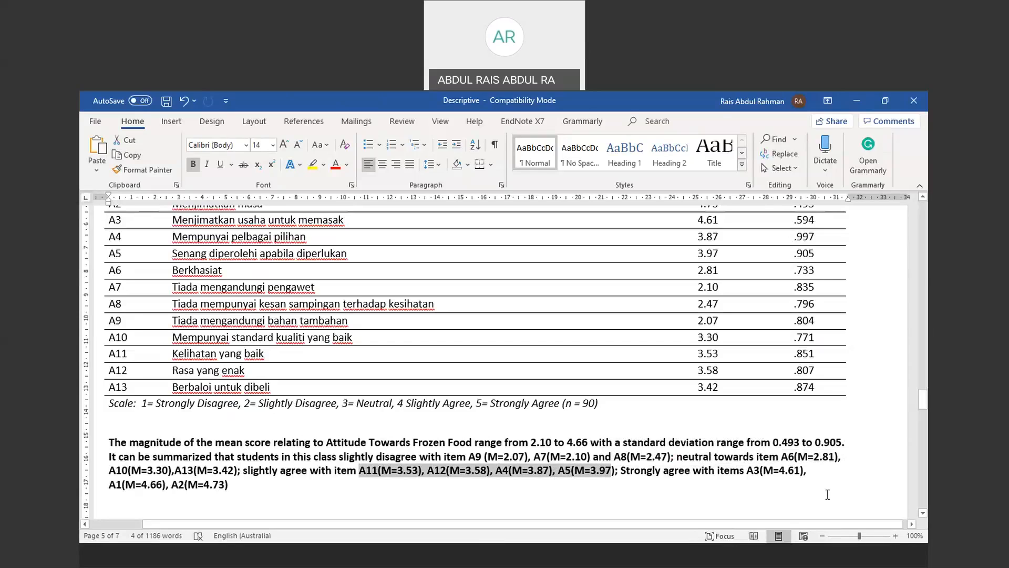
# Insert blank lines above the 4.4 Purchase Intention of Frozen Food heading to move it onto the next page, then return to 4.1 Respondent profile
pyautogui.moveTo(925, 398); pyautogui.dragTo(923, 459)
pyautogui.click(241, 260)
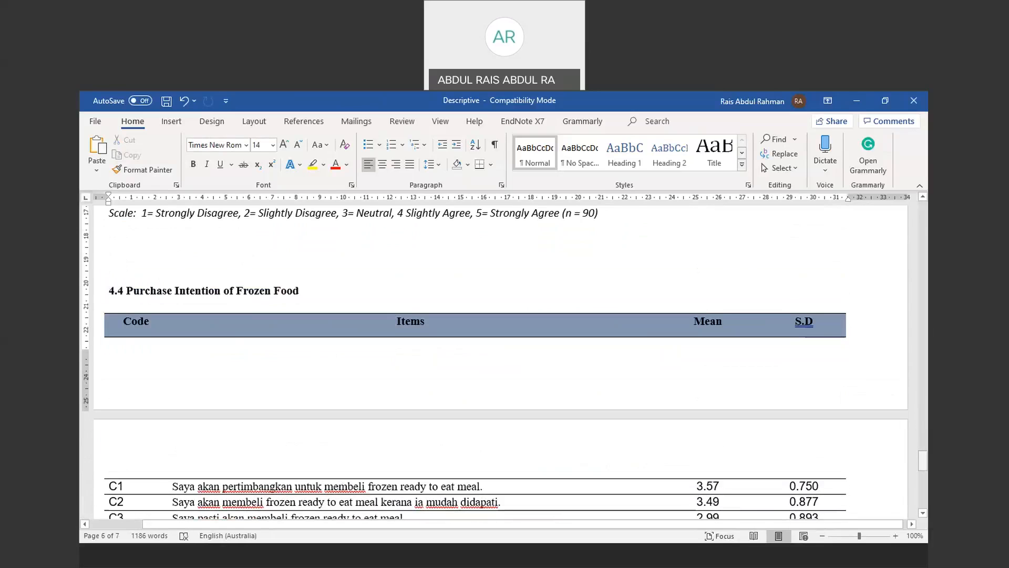
pyautogui.press('Return')
pyautogui.press('Return')
pyautogui.press('Return')
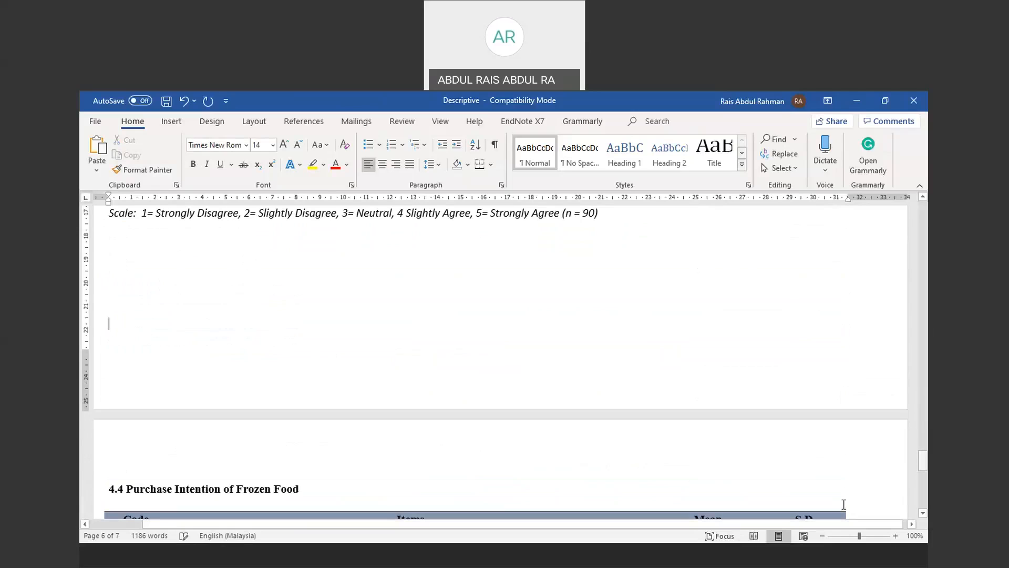
pyautogui.moveTo(923, 461); pyautogui.dragTo(899, 279)
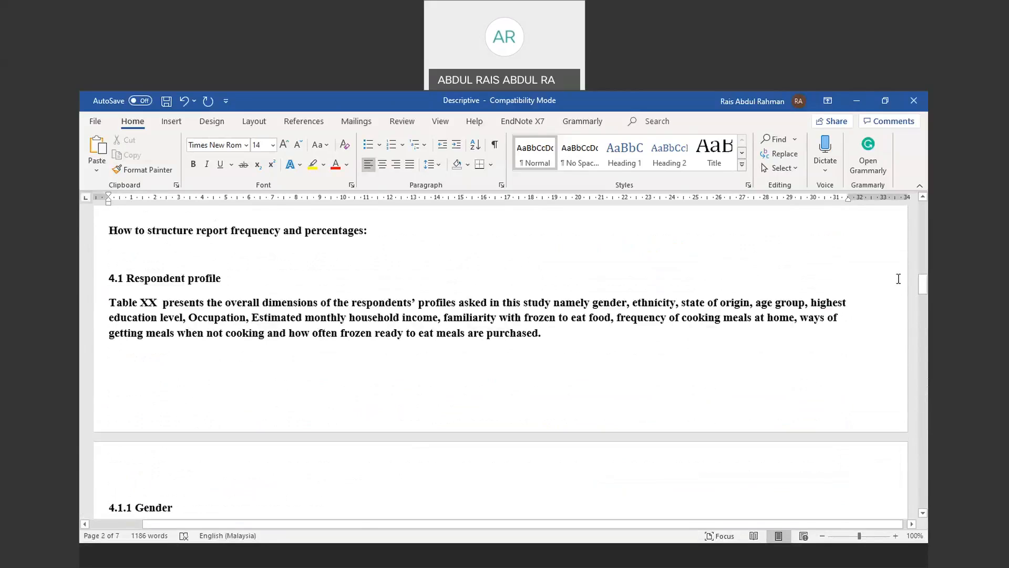